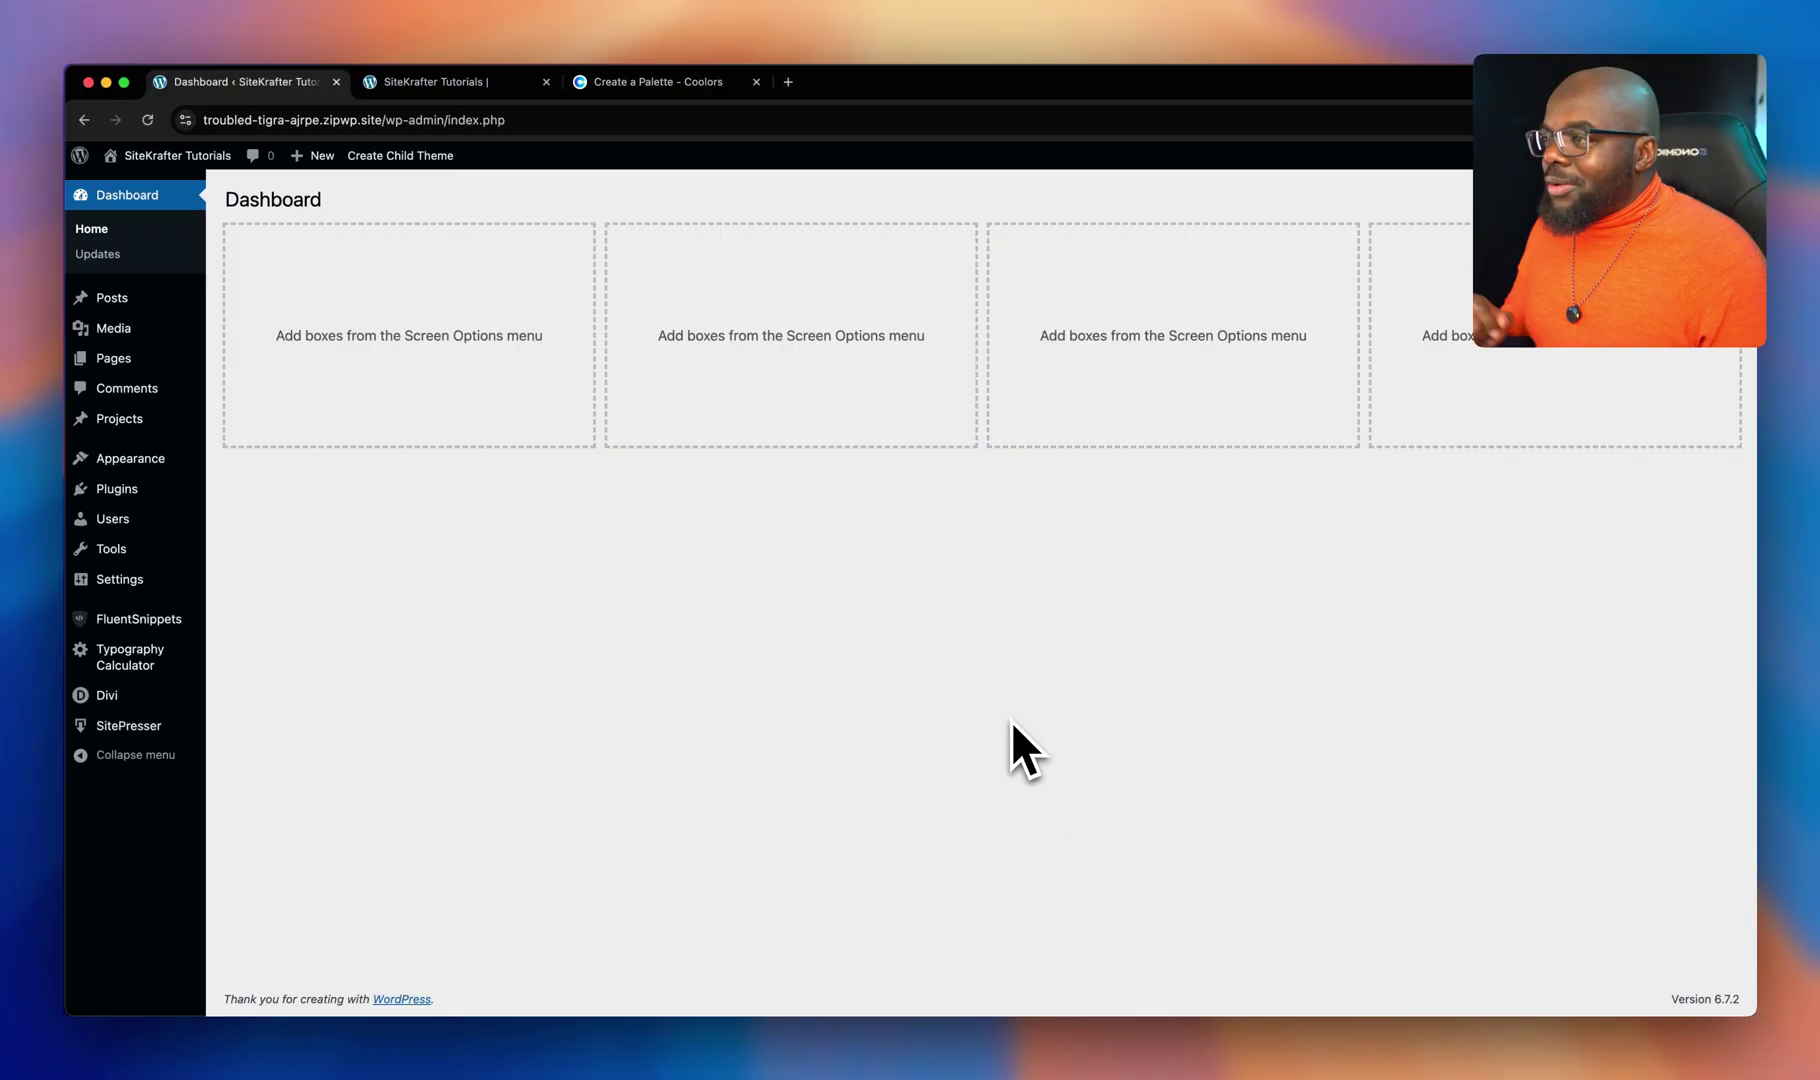
# - Open a preview of the page from the Divi builder and examine the colors of its headings, buttons and modules
pyautogui.click(505, 82)
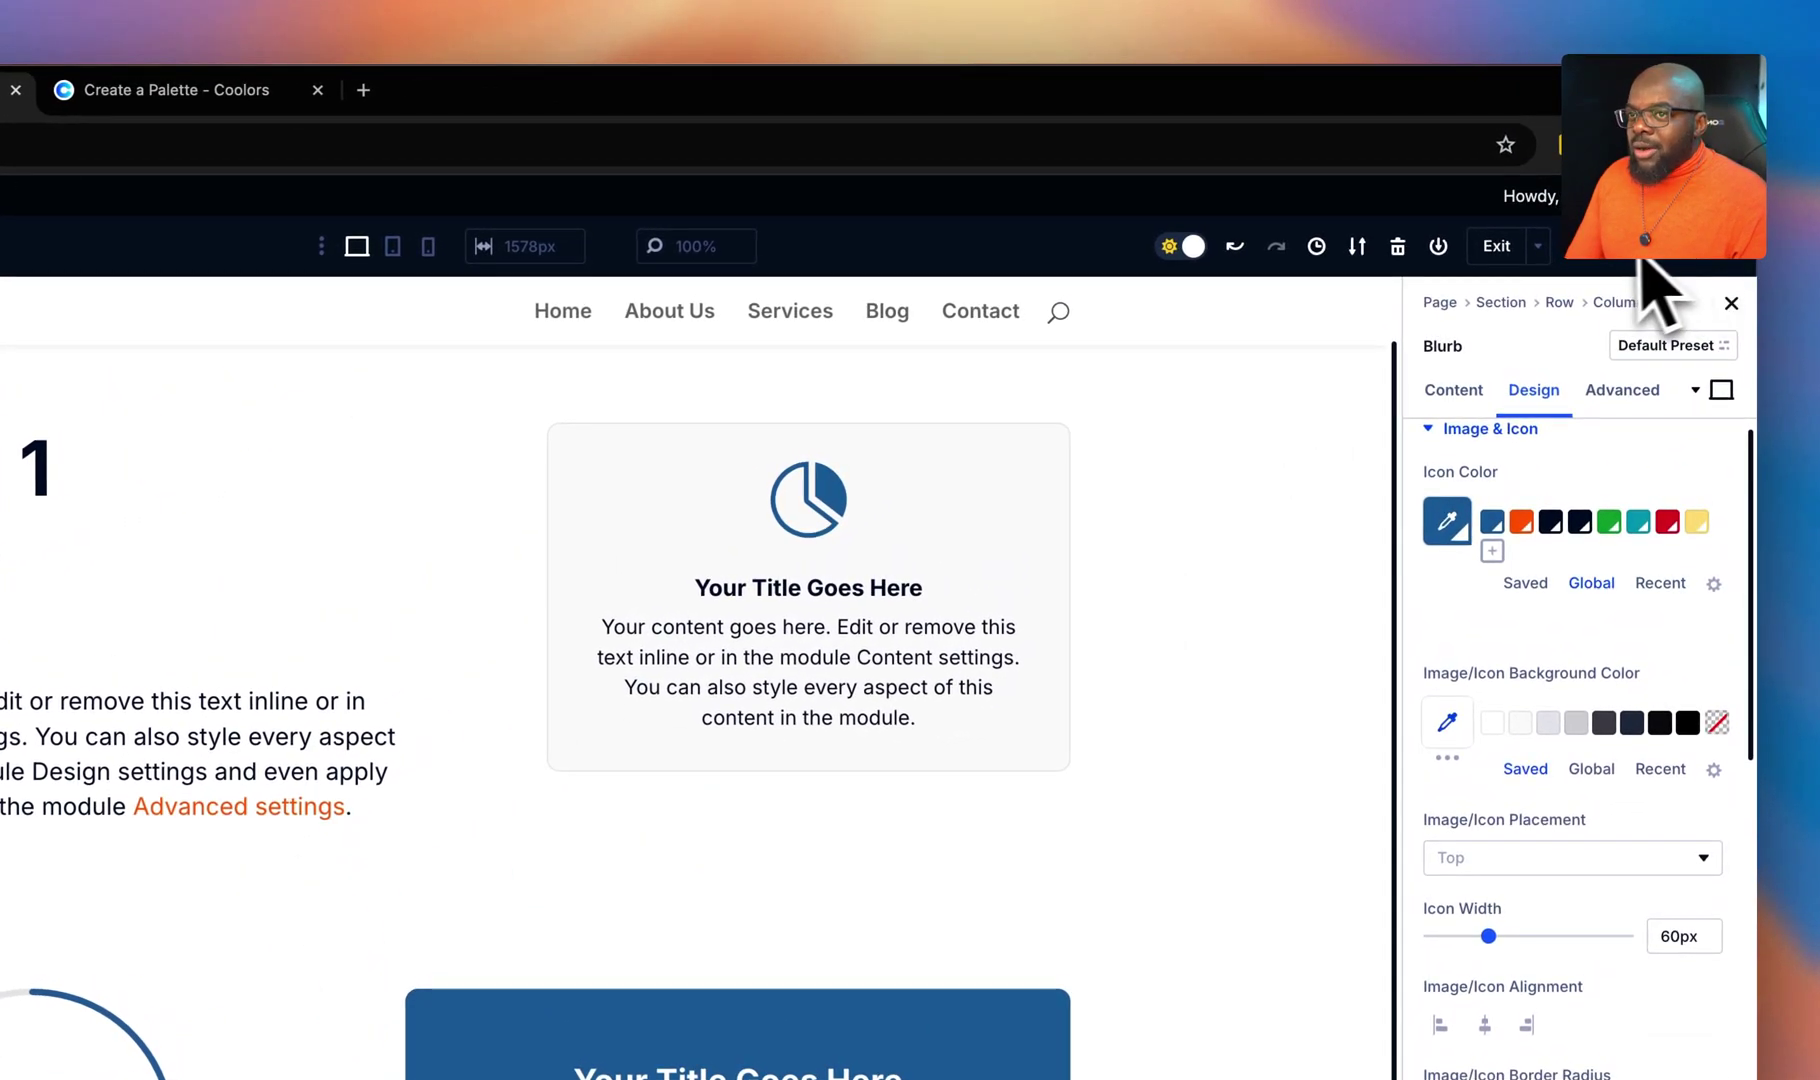
pyautogui.click(1620, 262)
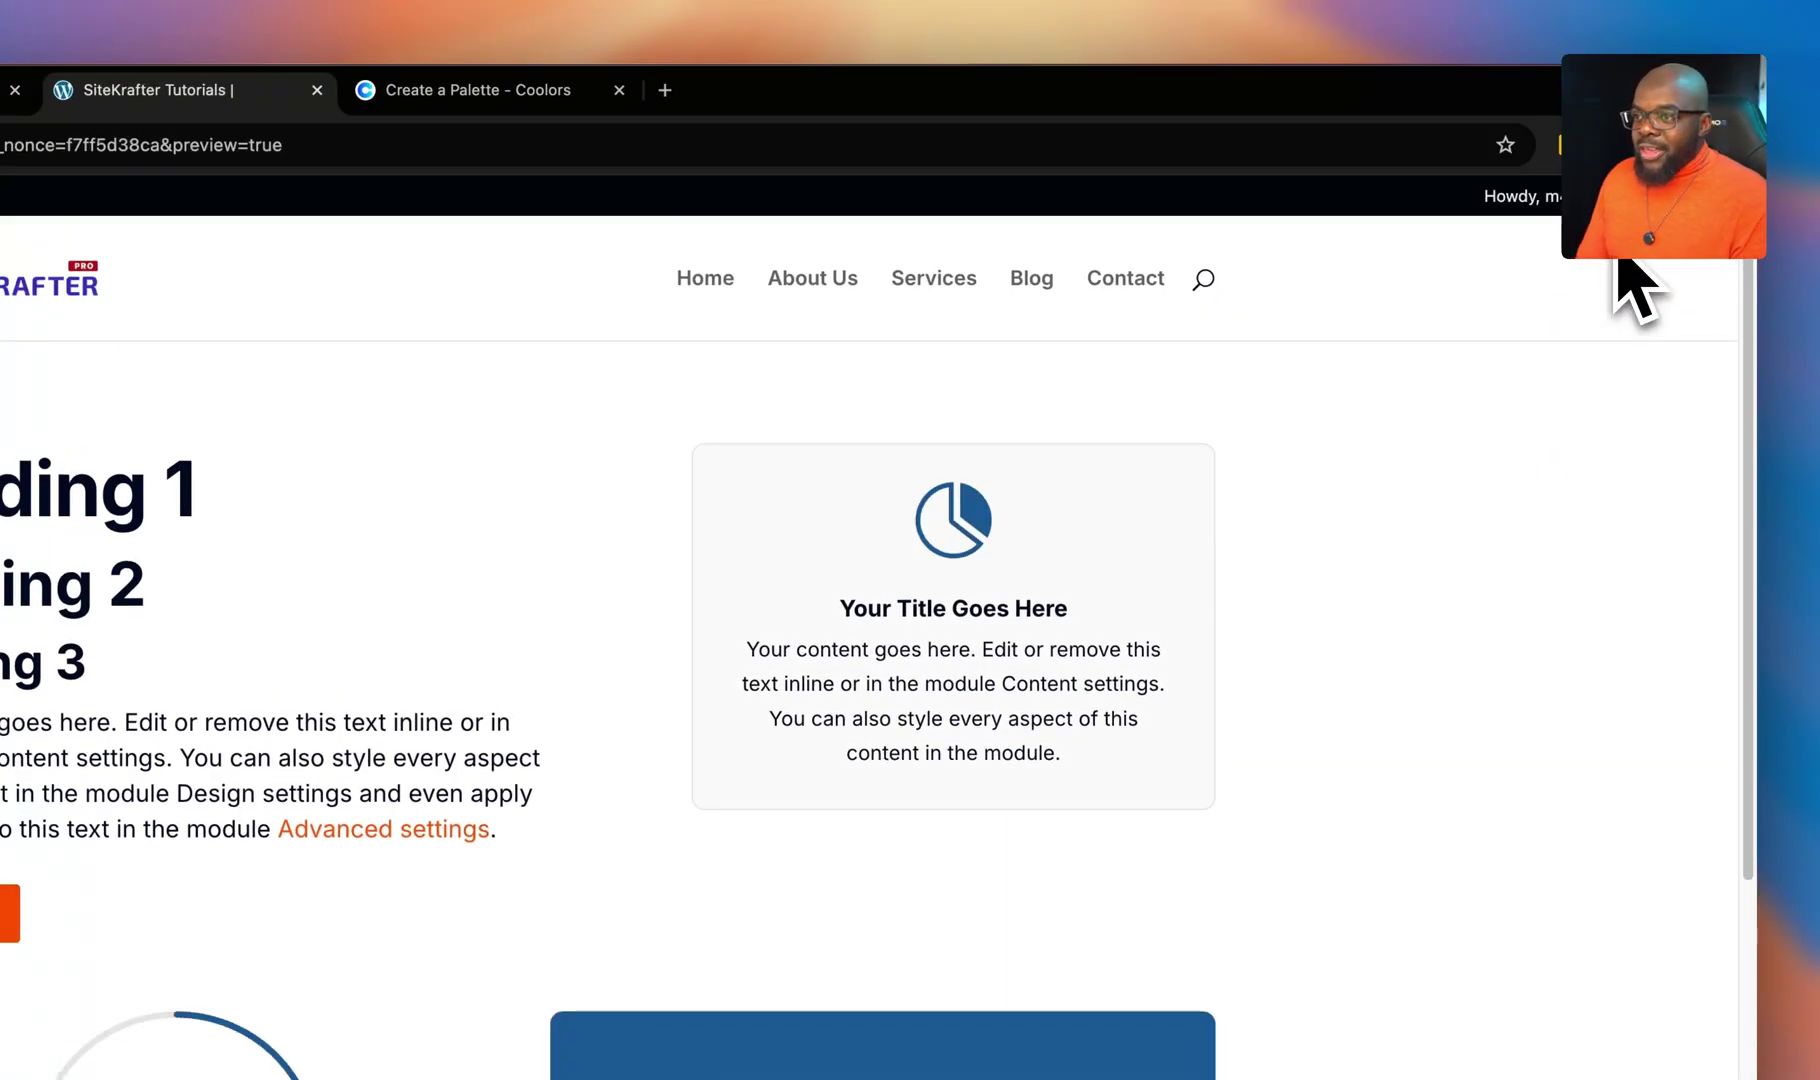
pyautogui.scroll(-5, 795, 535)
pyautogui.scroll(3, 795, 535)
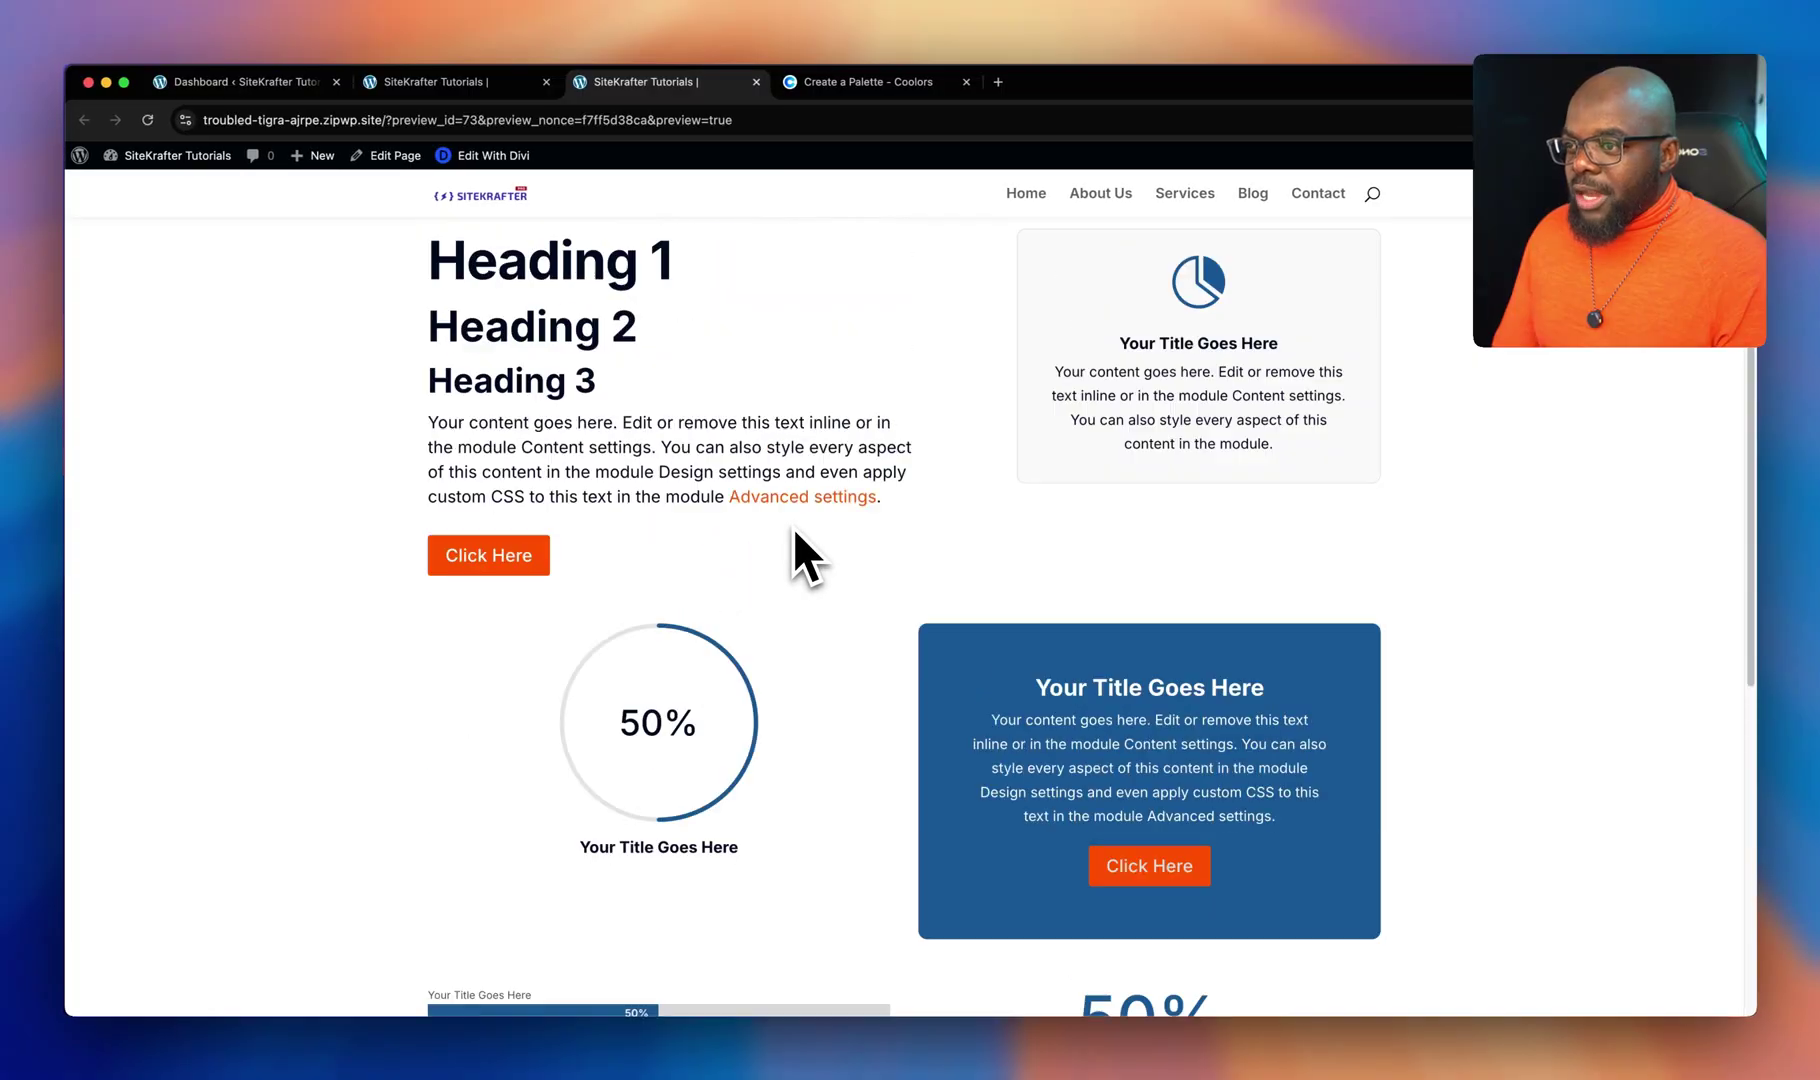
pyautogui.scroll(2, 795, 532)
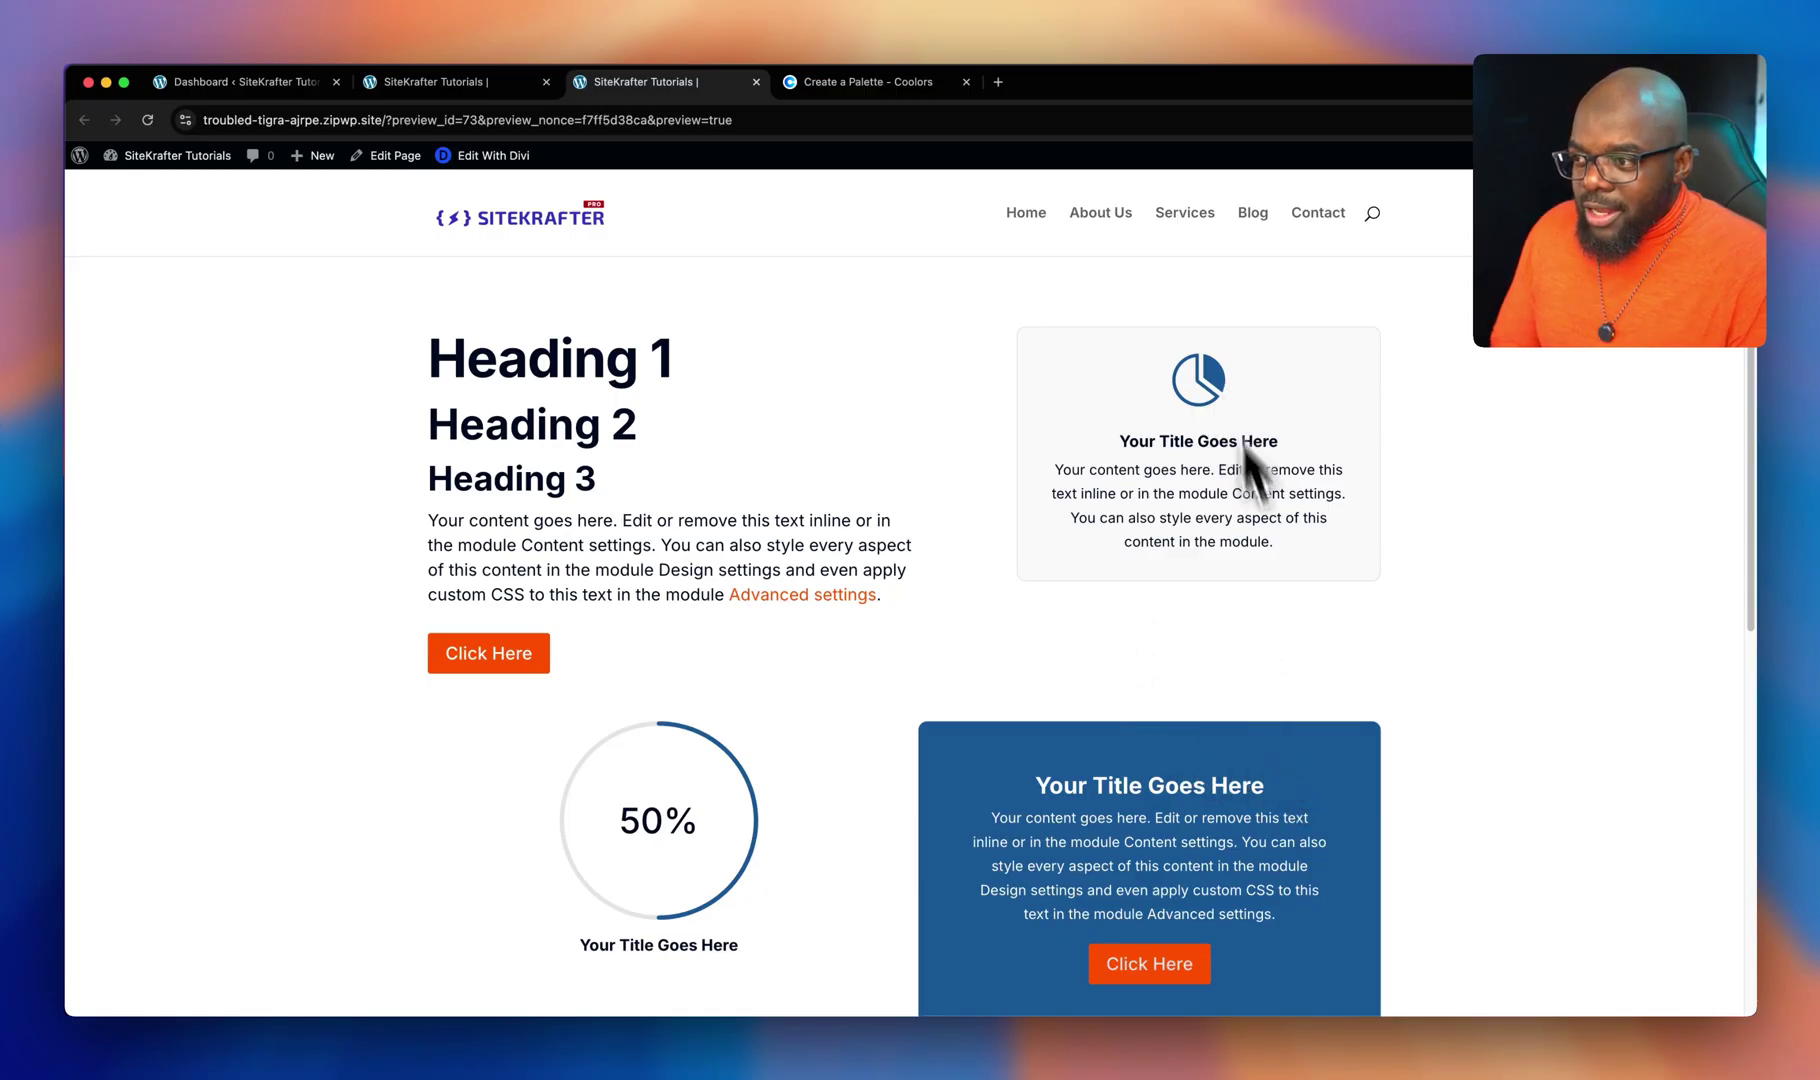
pyautogui.scroll(-1, 1283, 739)
pyautogui.scroll(-3, 1283, 739)
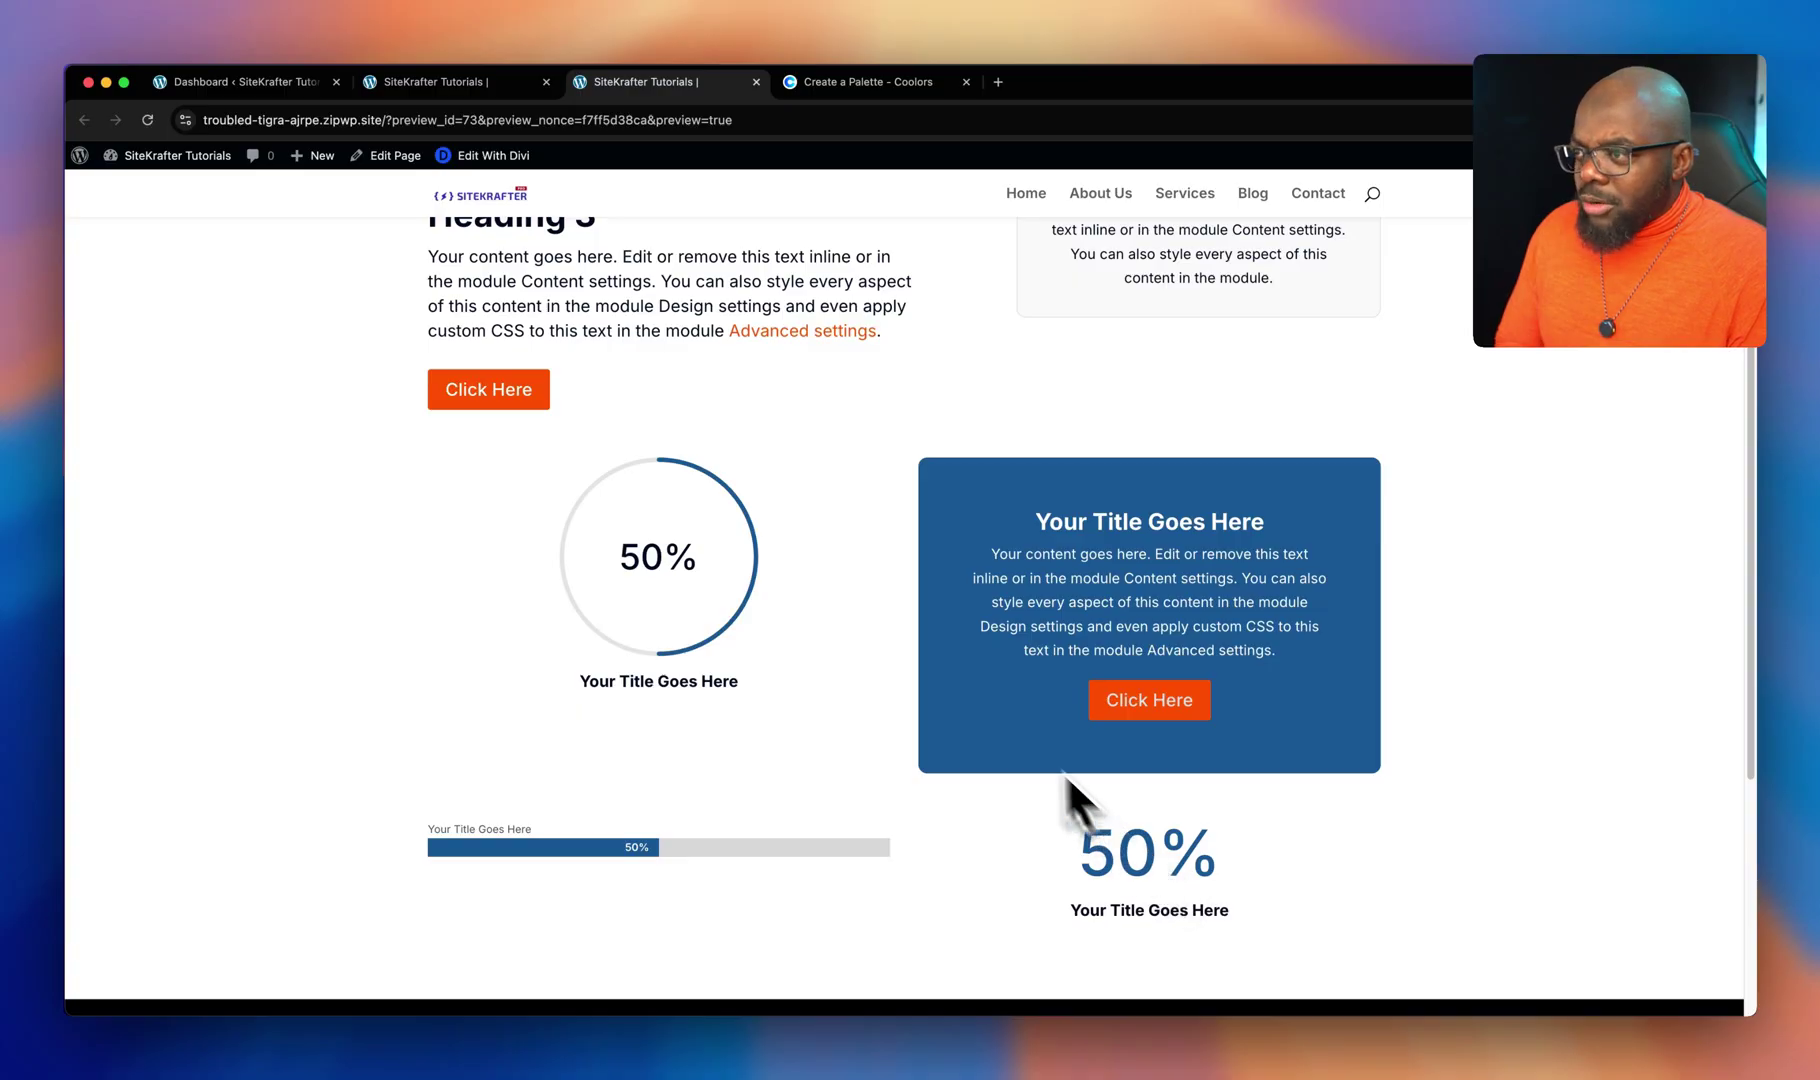
pyautogui.scroll(4, 1000, 740)
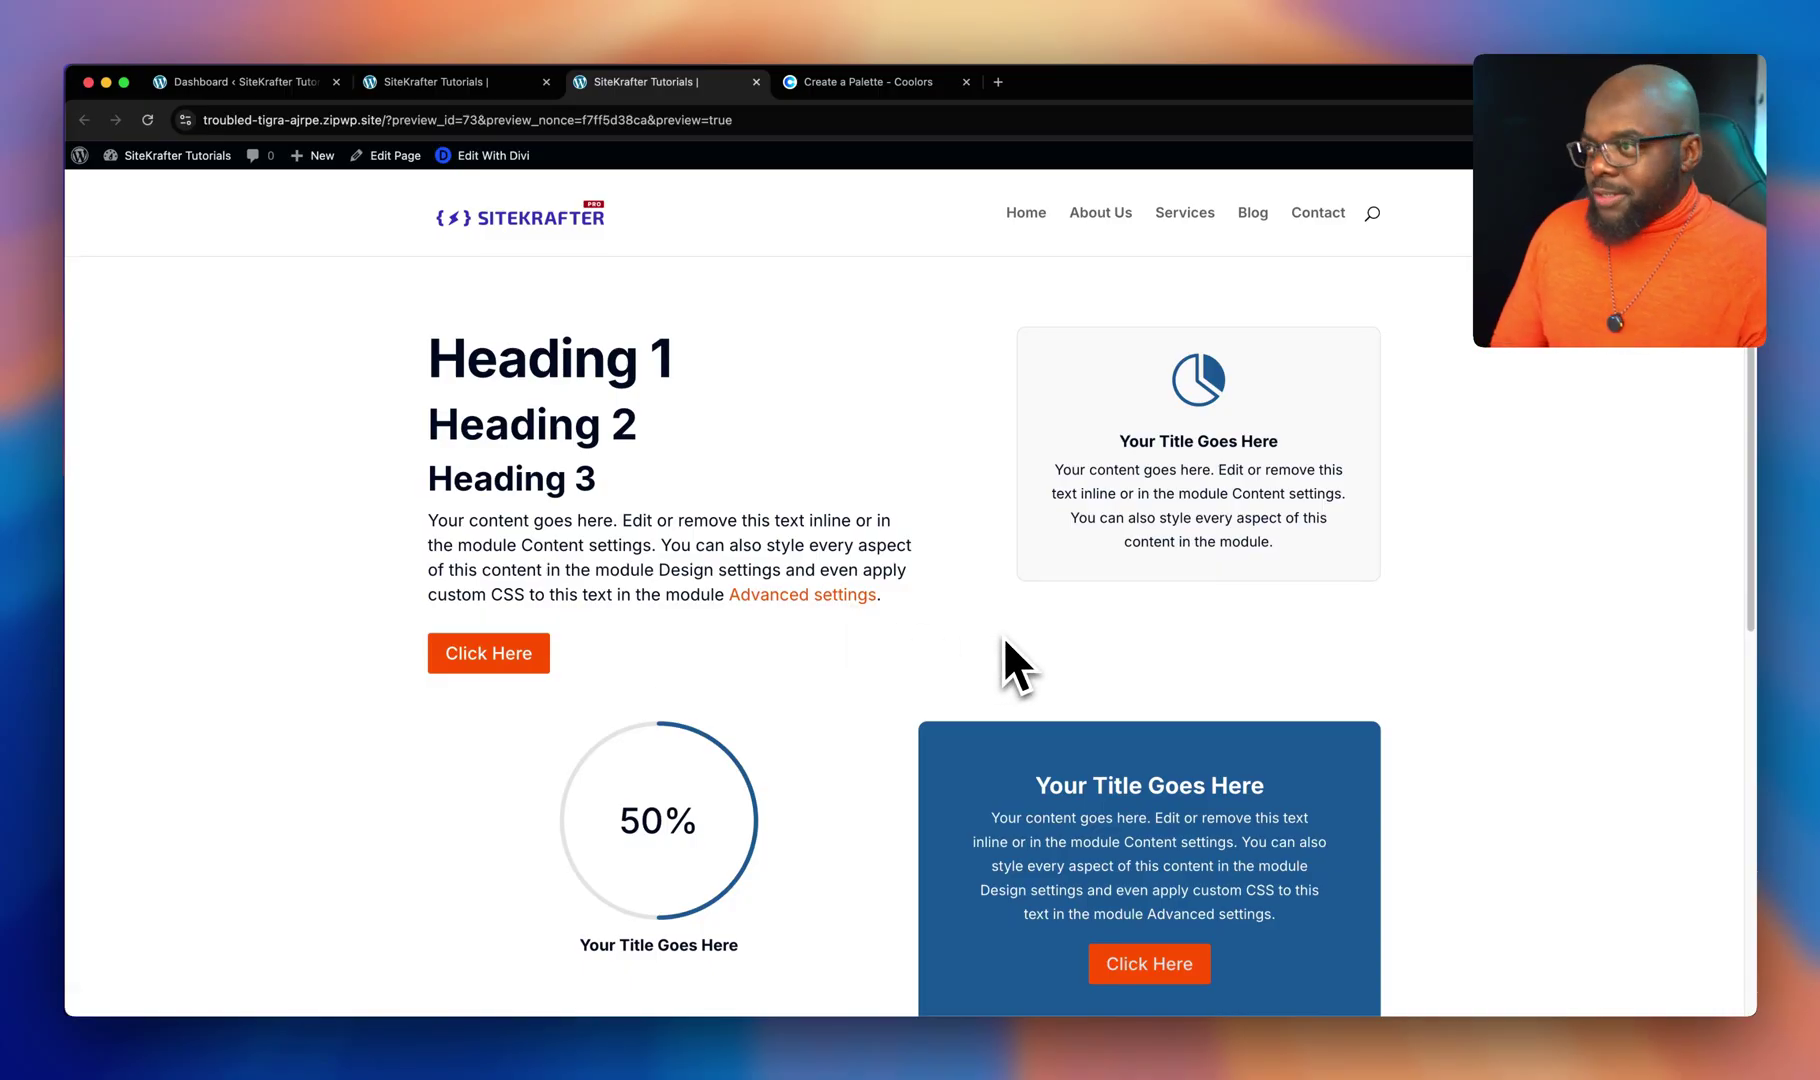
# - Open the Layout Settings within the General Settings of the WordPress theme Customizer
pyautogui.click(301, 91)
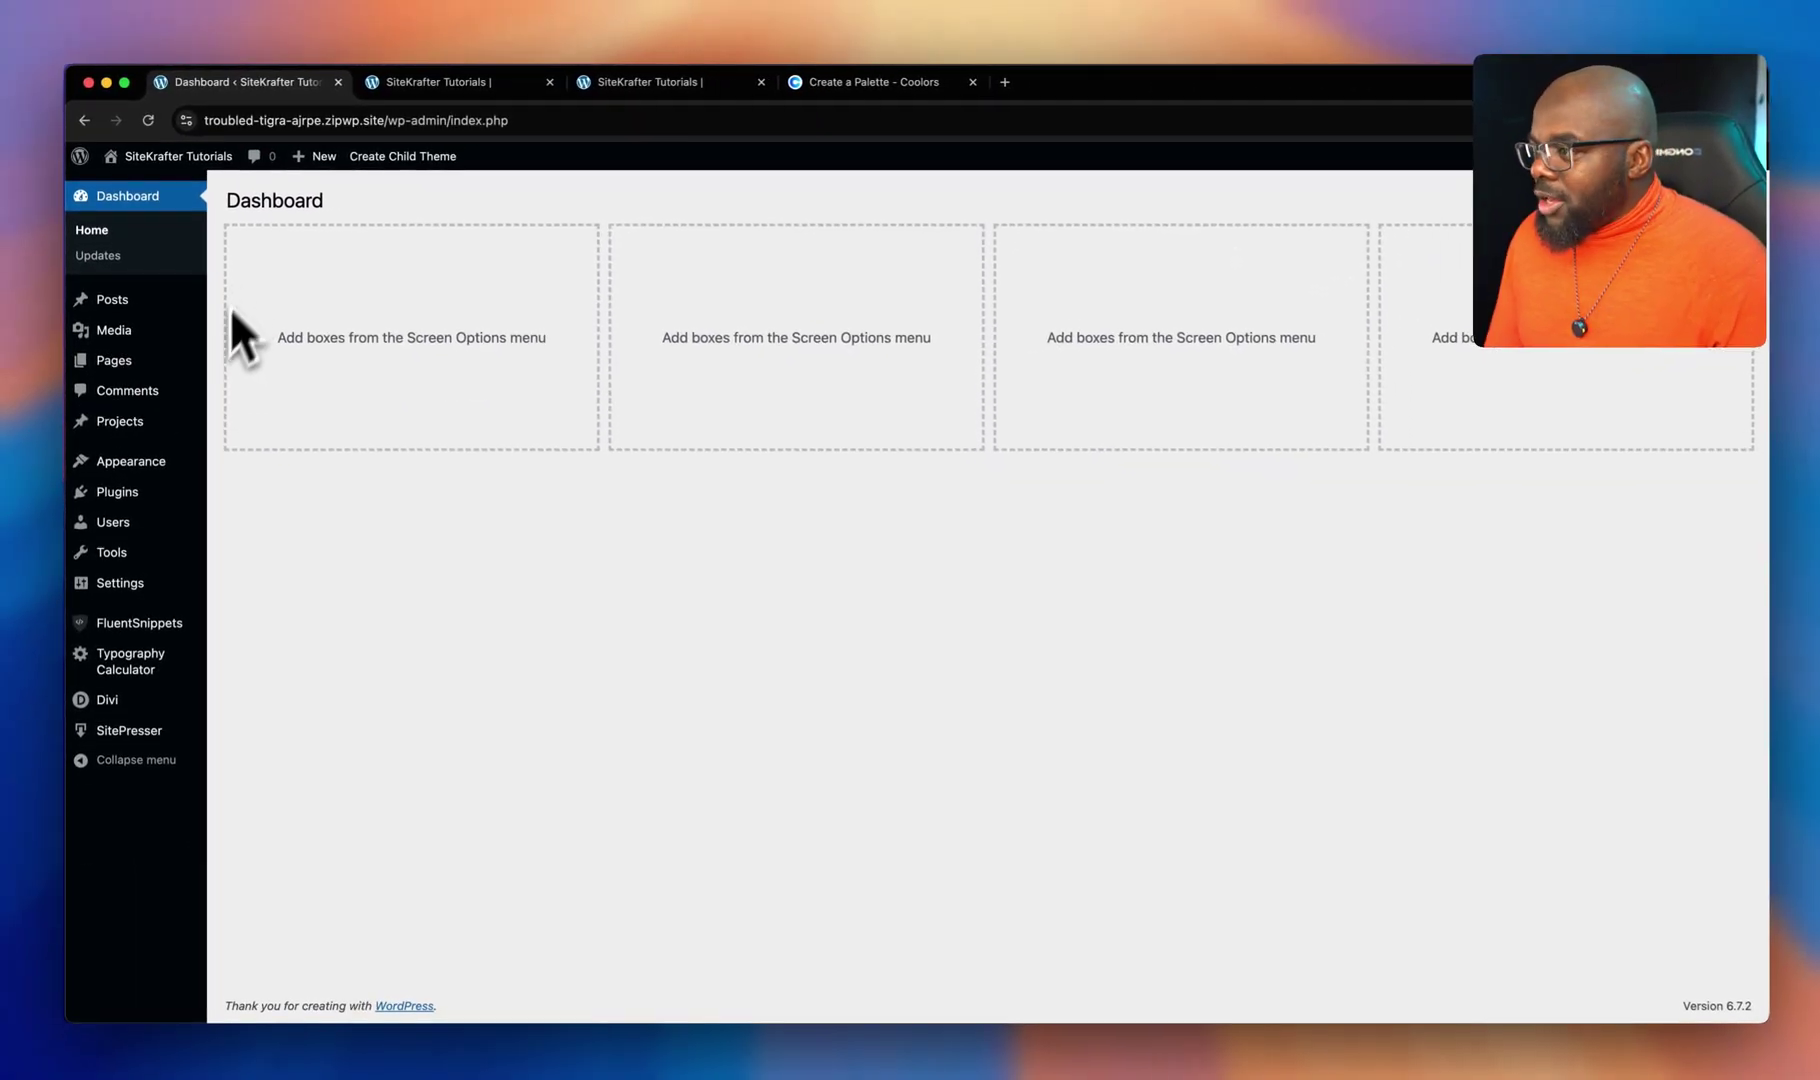
pyautogui.moveTo(181, 458)
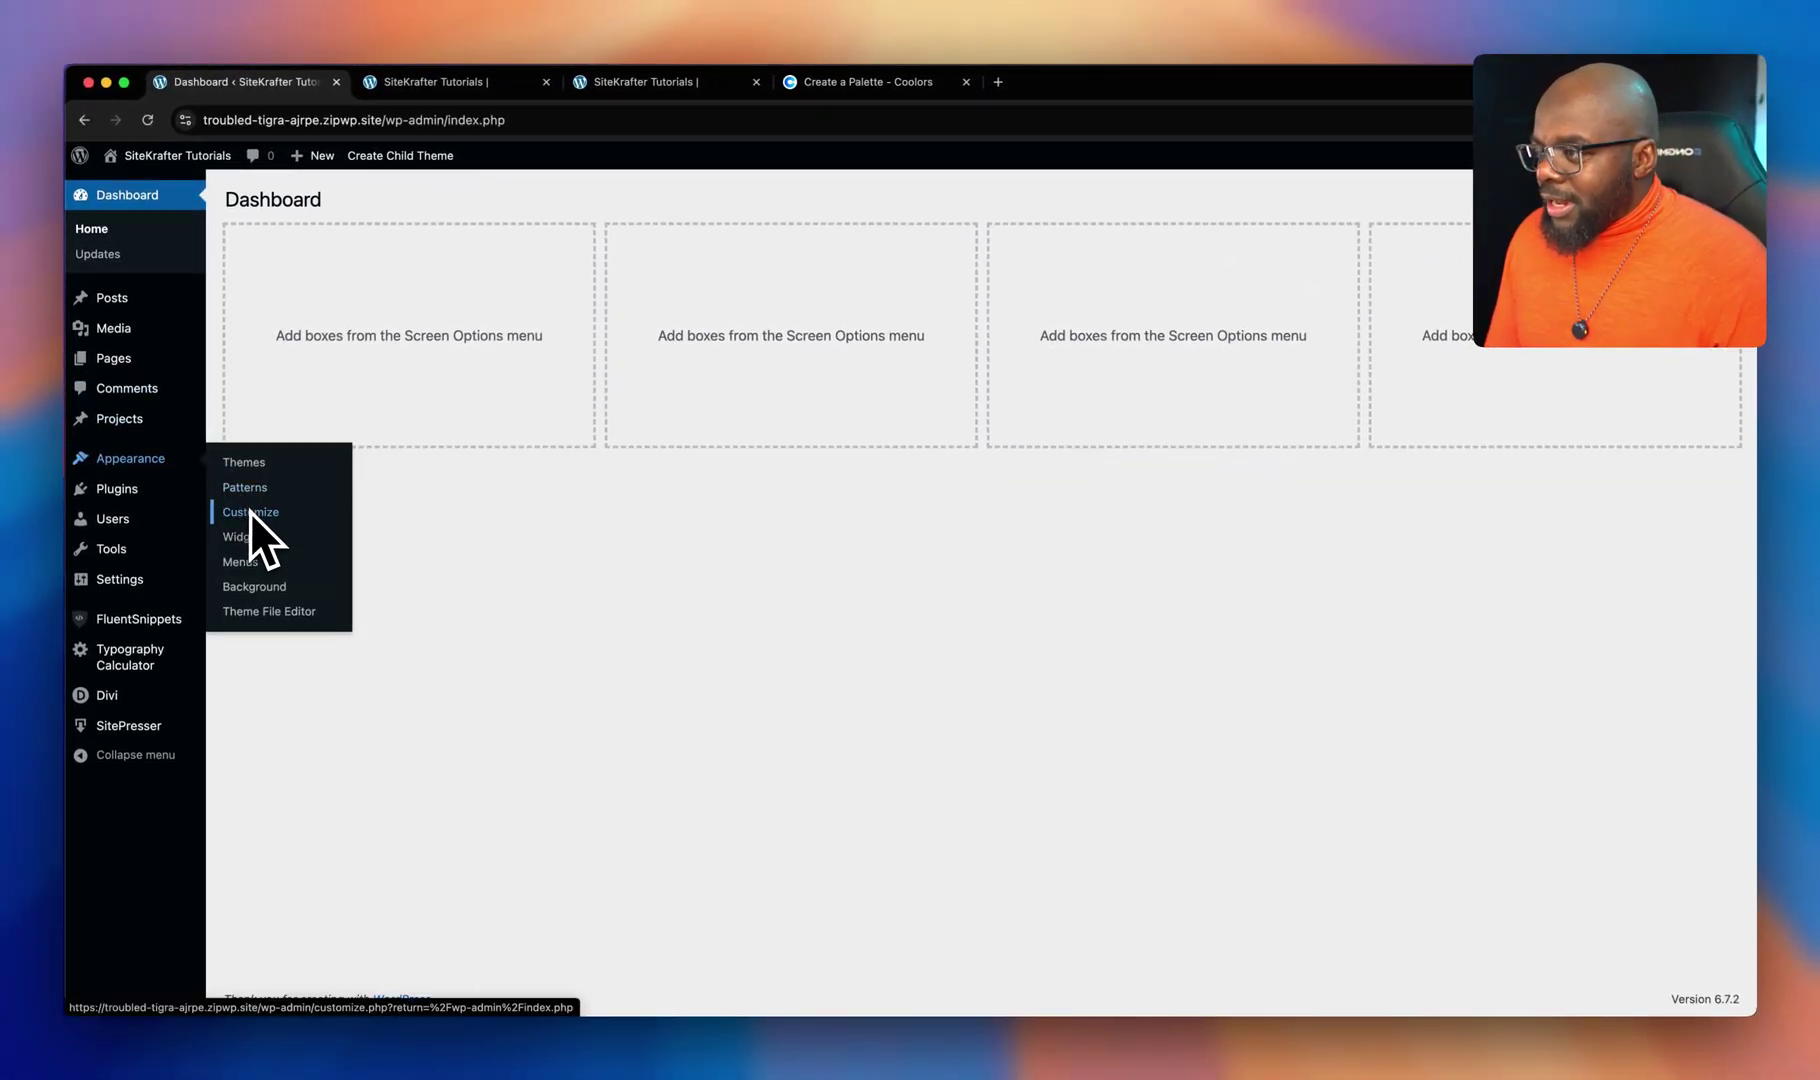
pyautogui.click(250, 511)
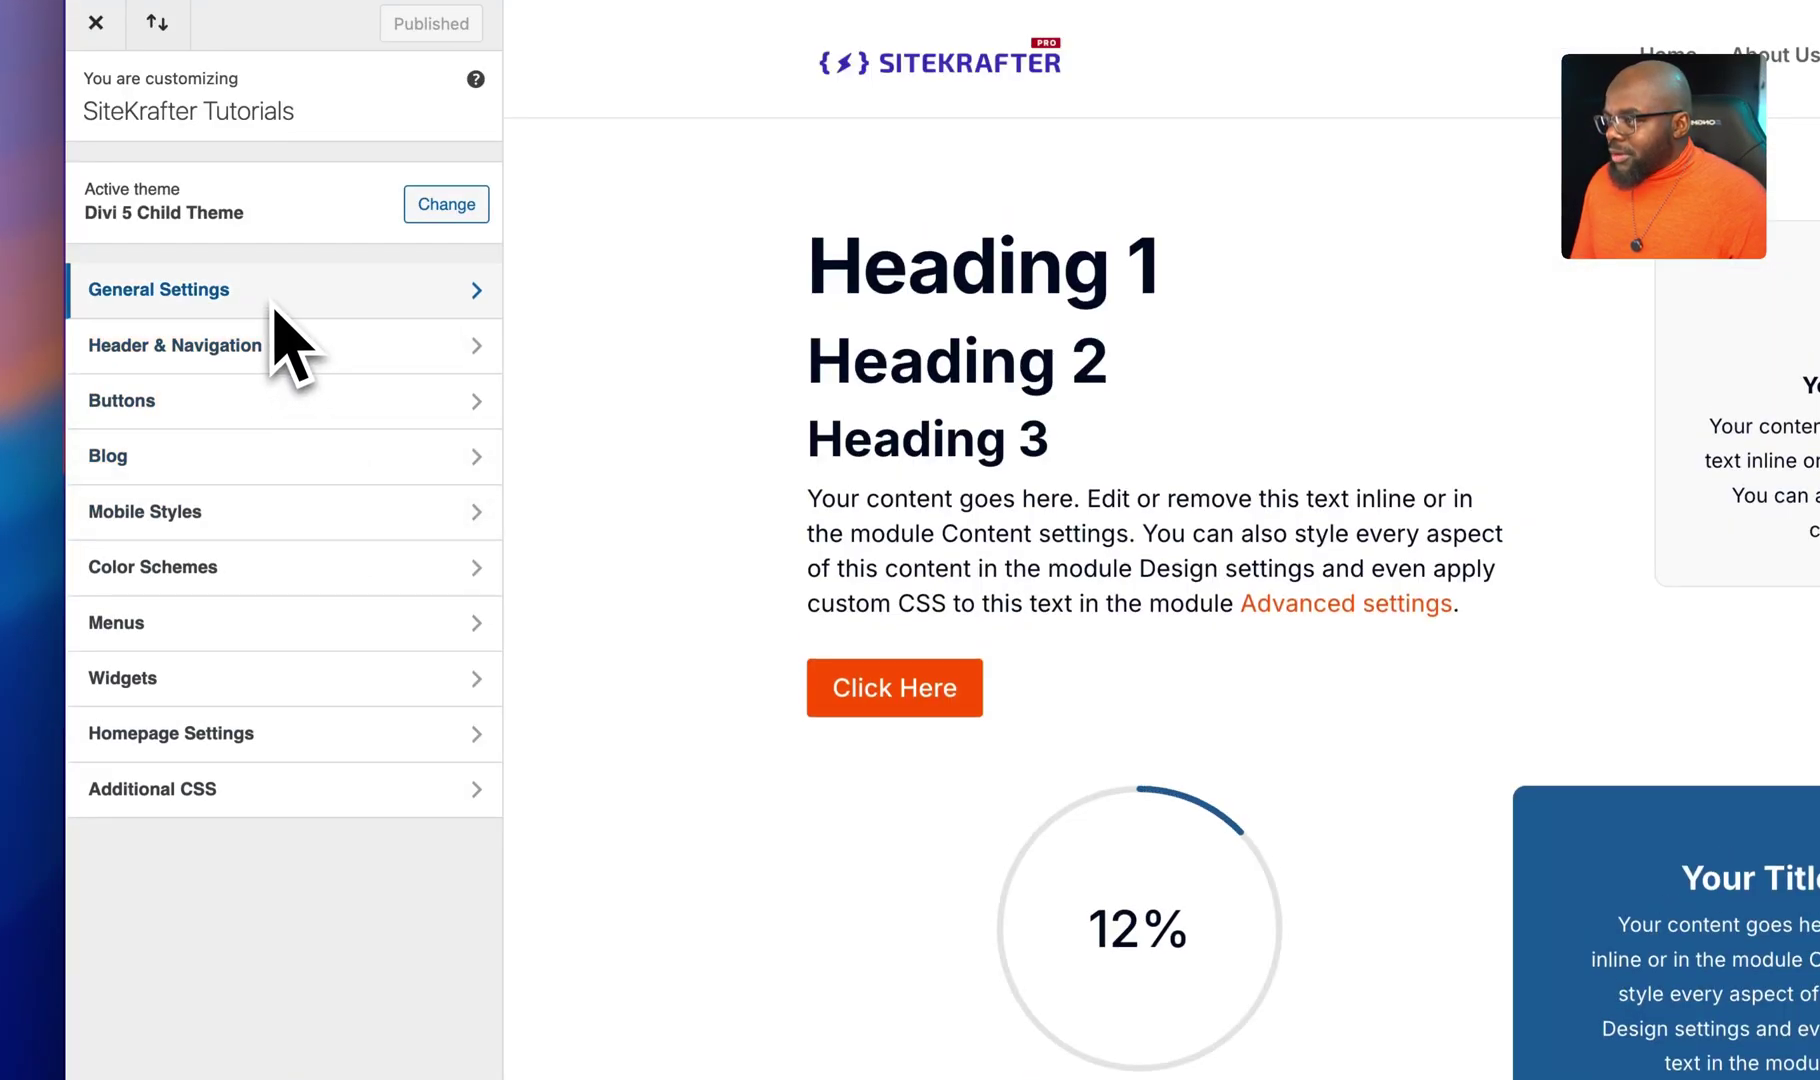
pyautogui.click(270, 300)
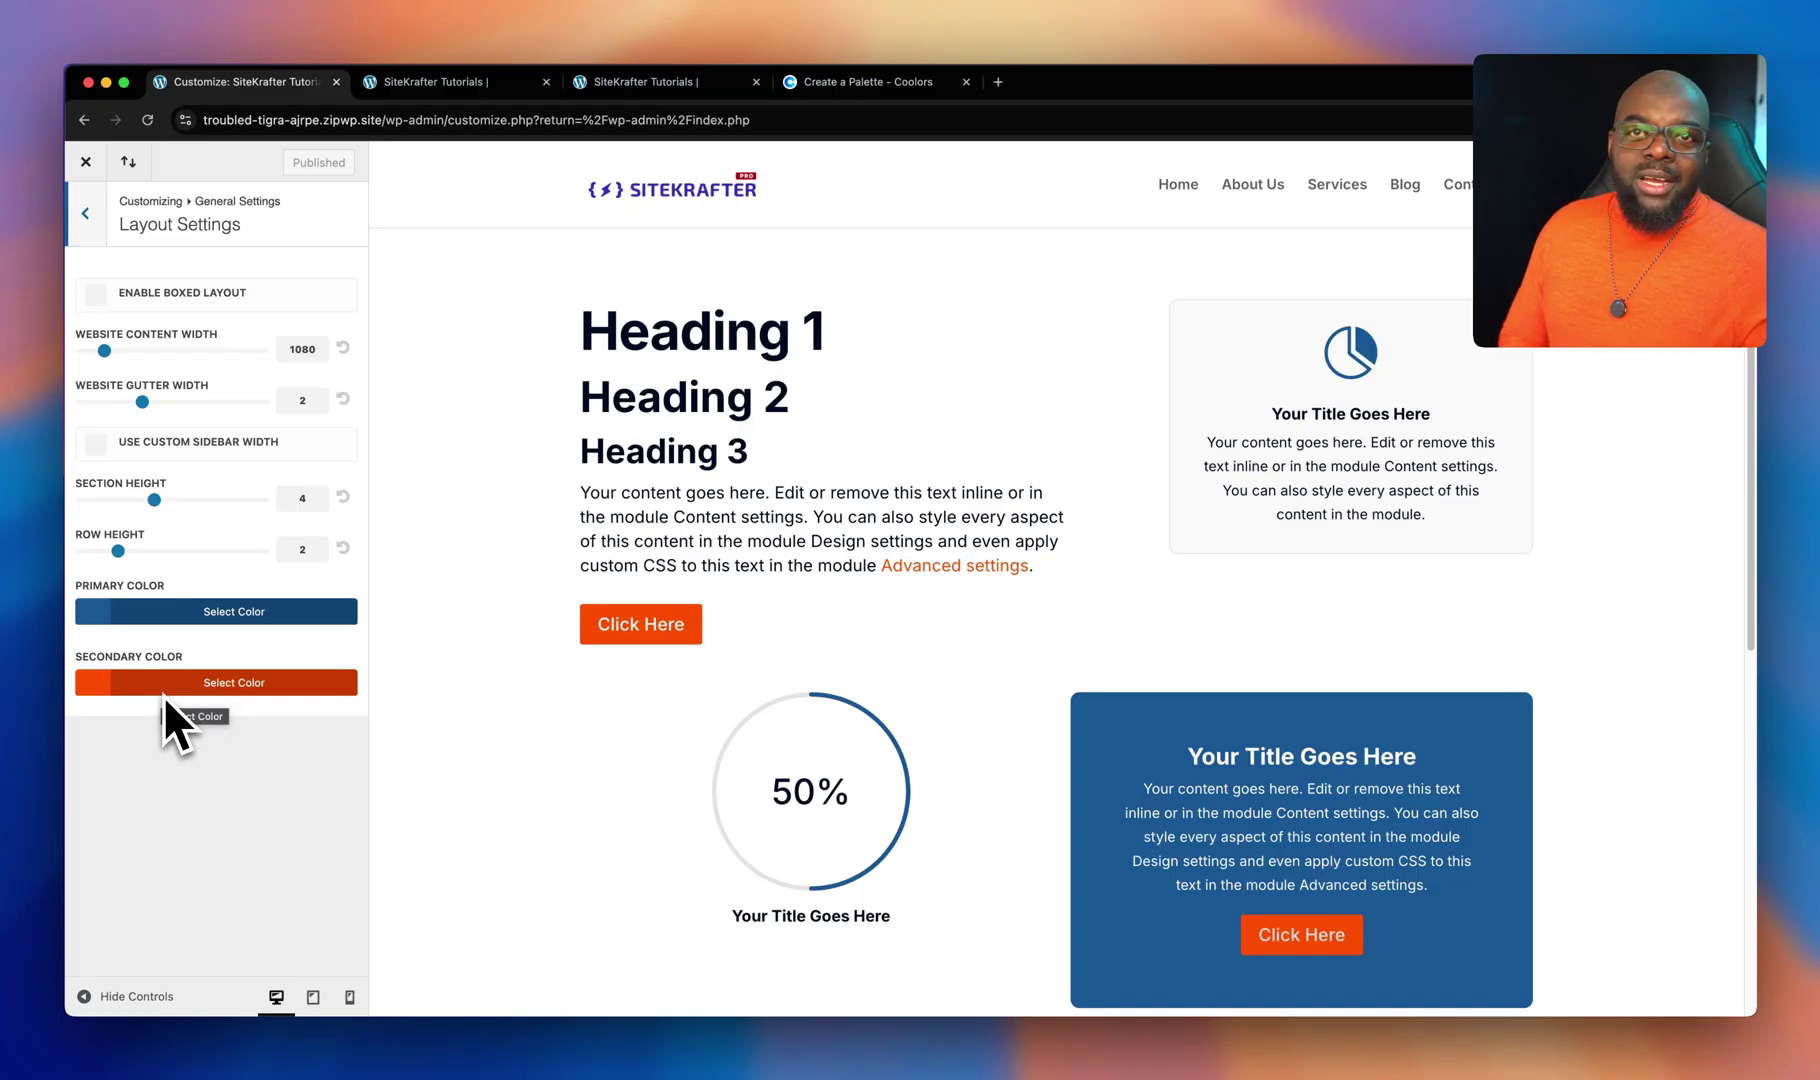
# - Leave the Divi builder page for the WordPress admin and view the color picker palette in Divi's Theme Options
pyautogui.click(441, 84)
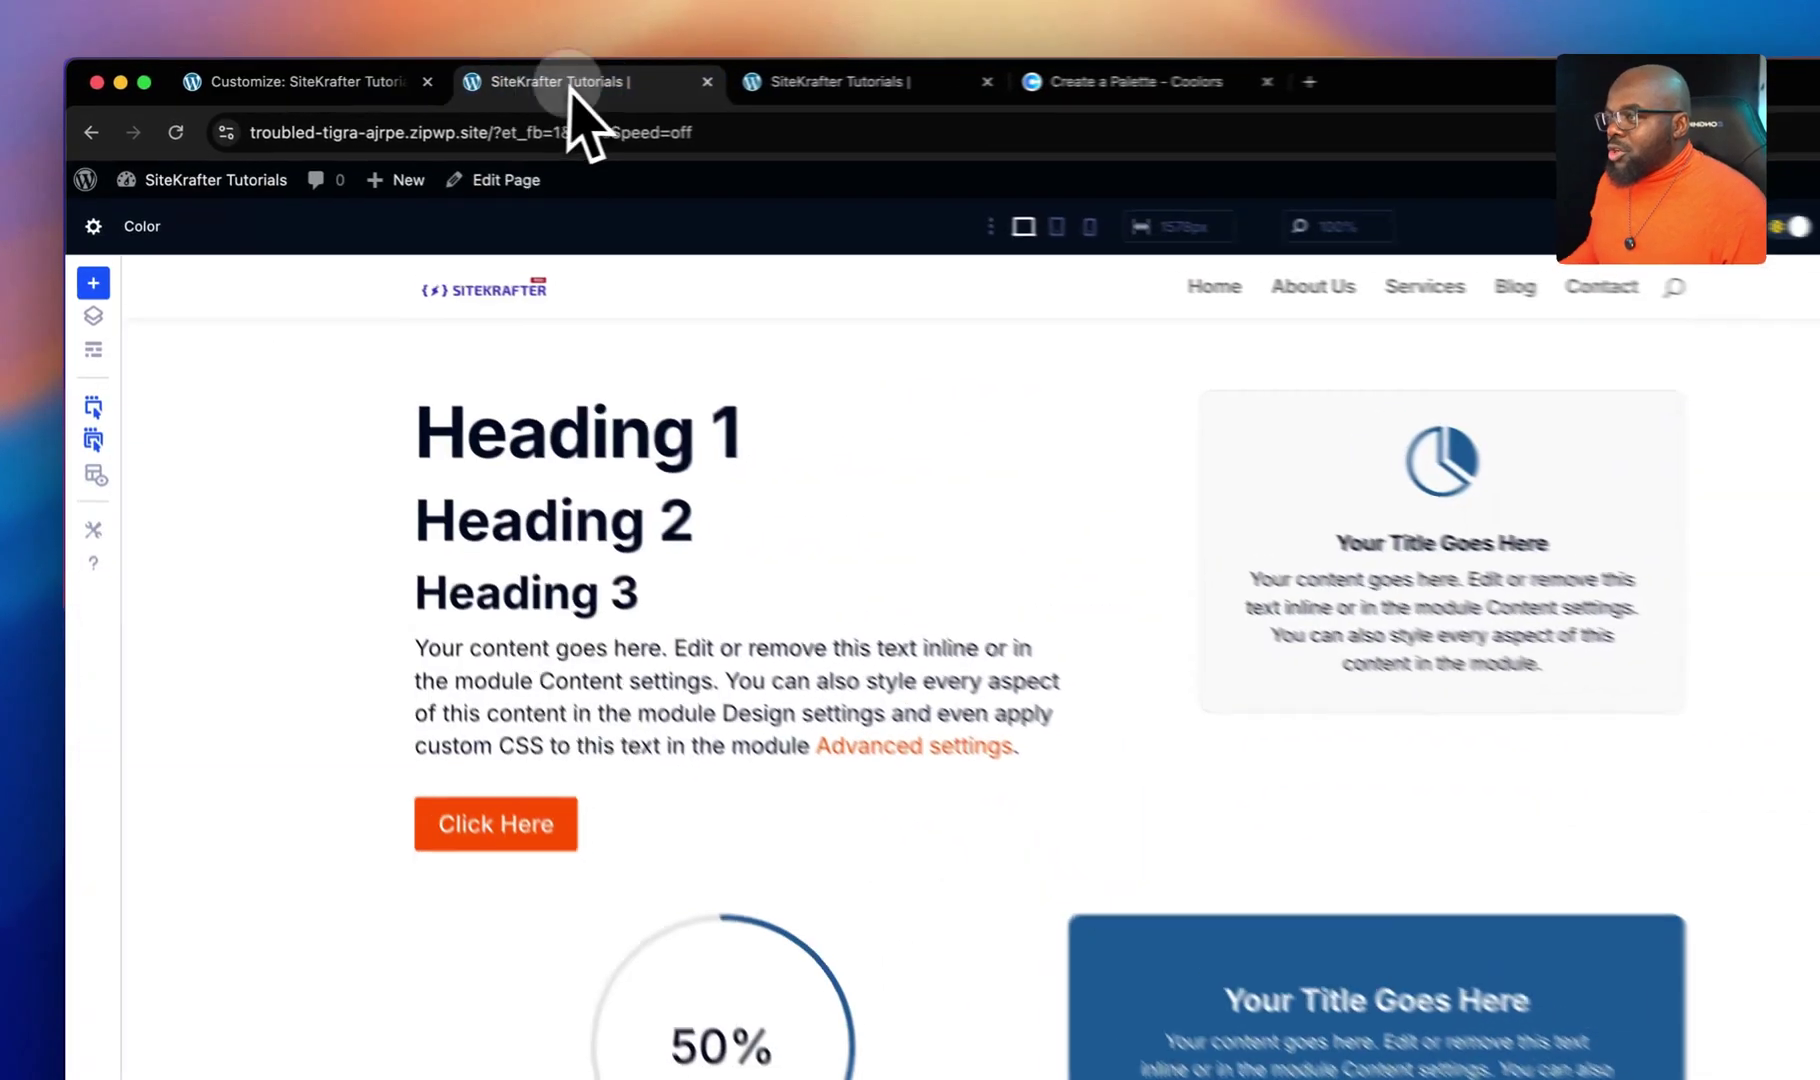
pyautogui.moveTo(85, 179)
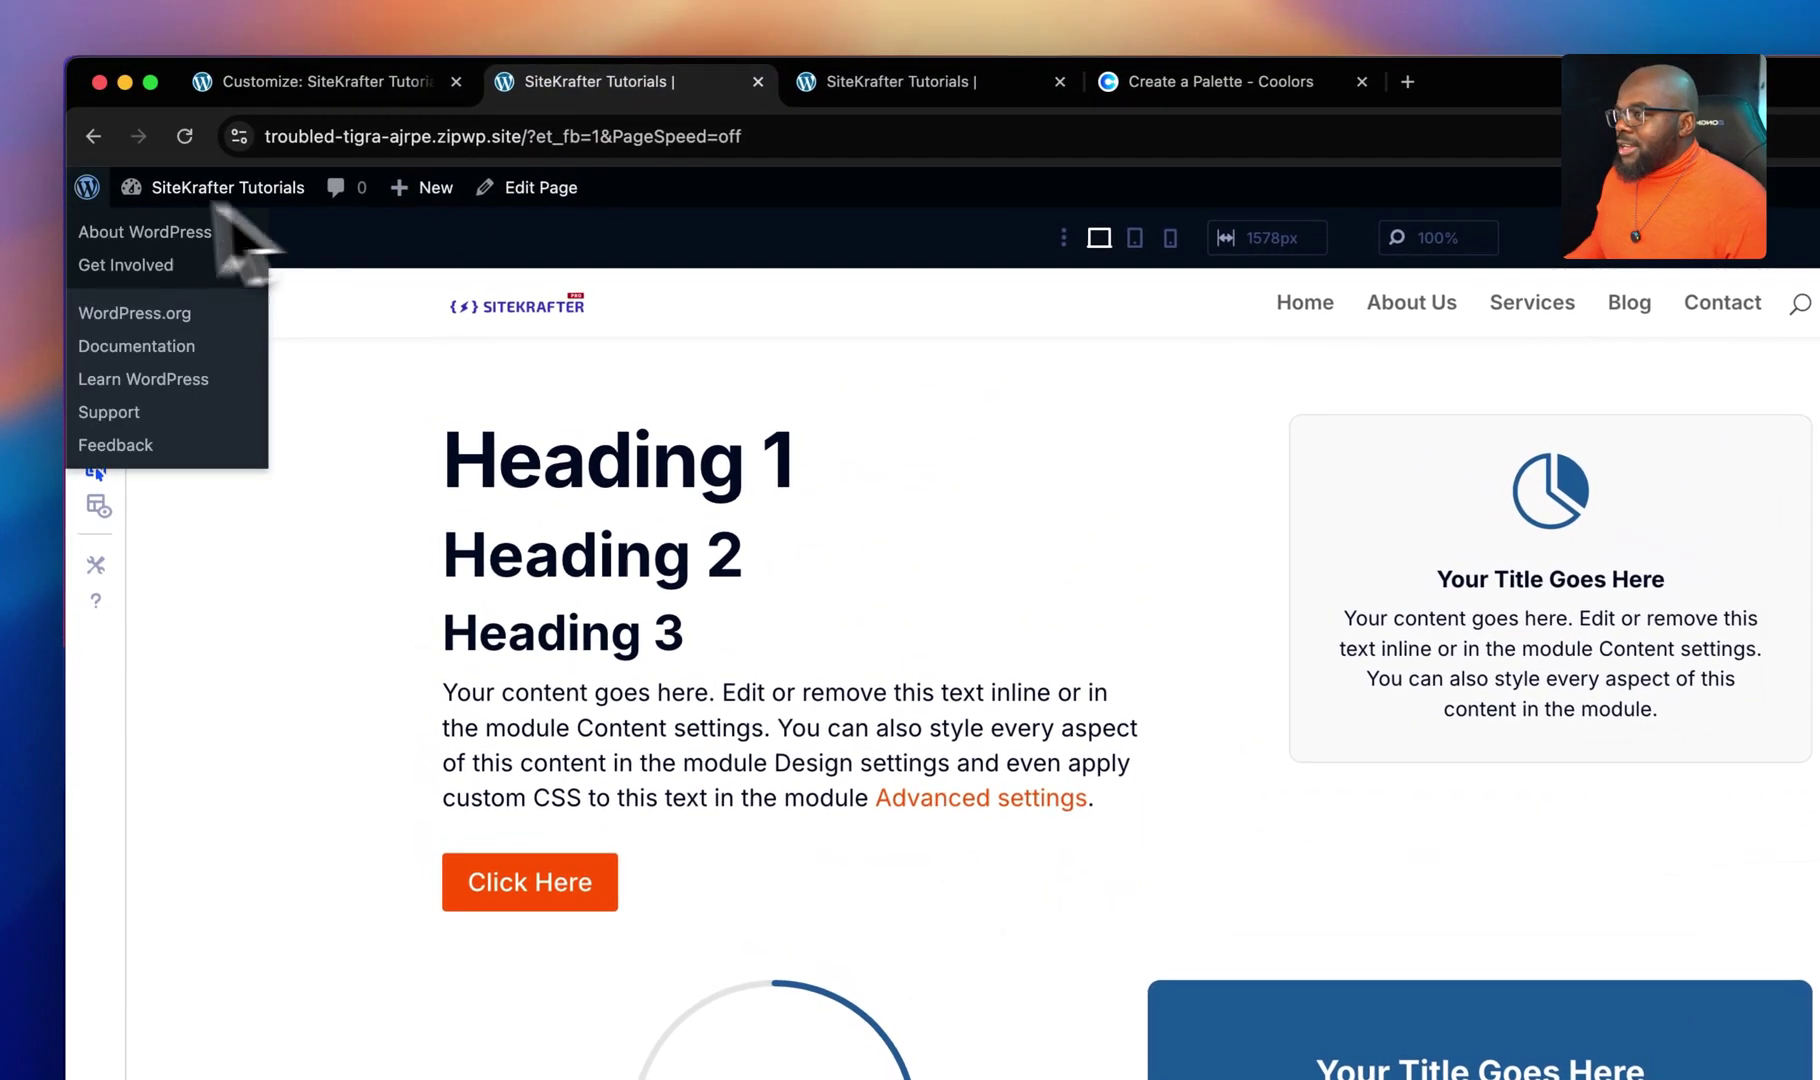
pyautogui.click(85, 190)
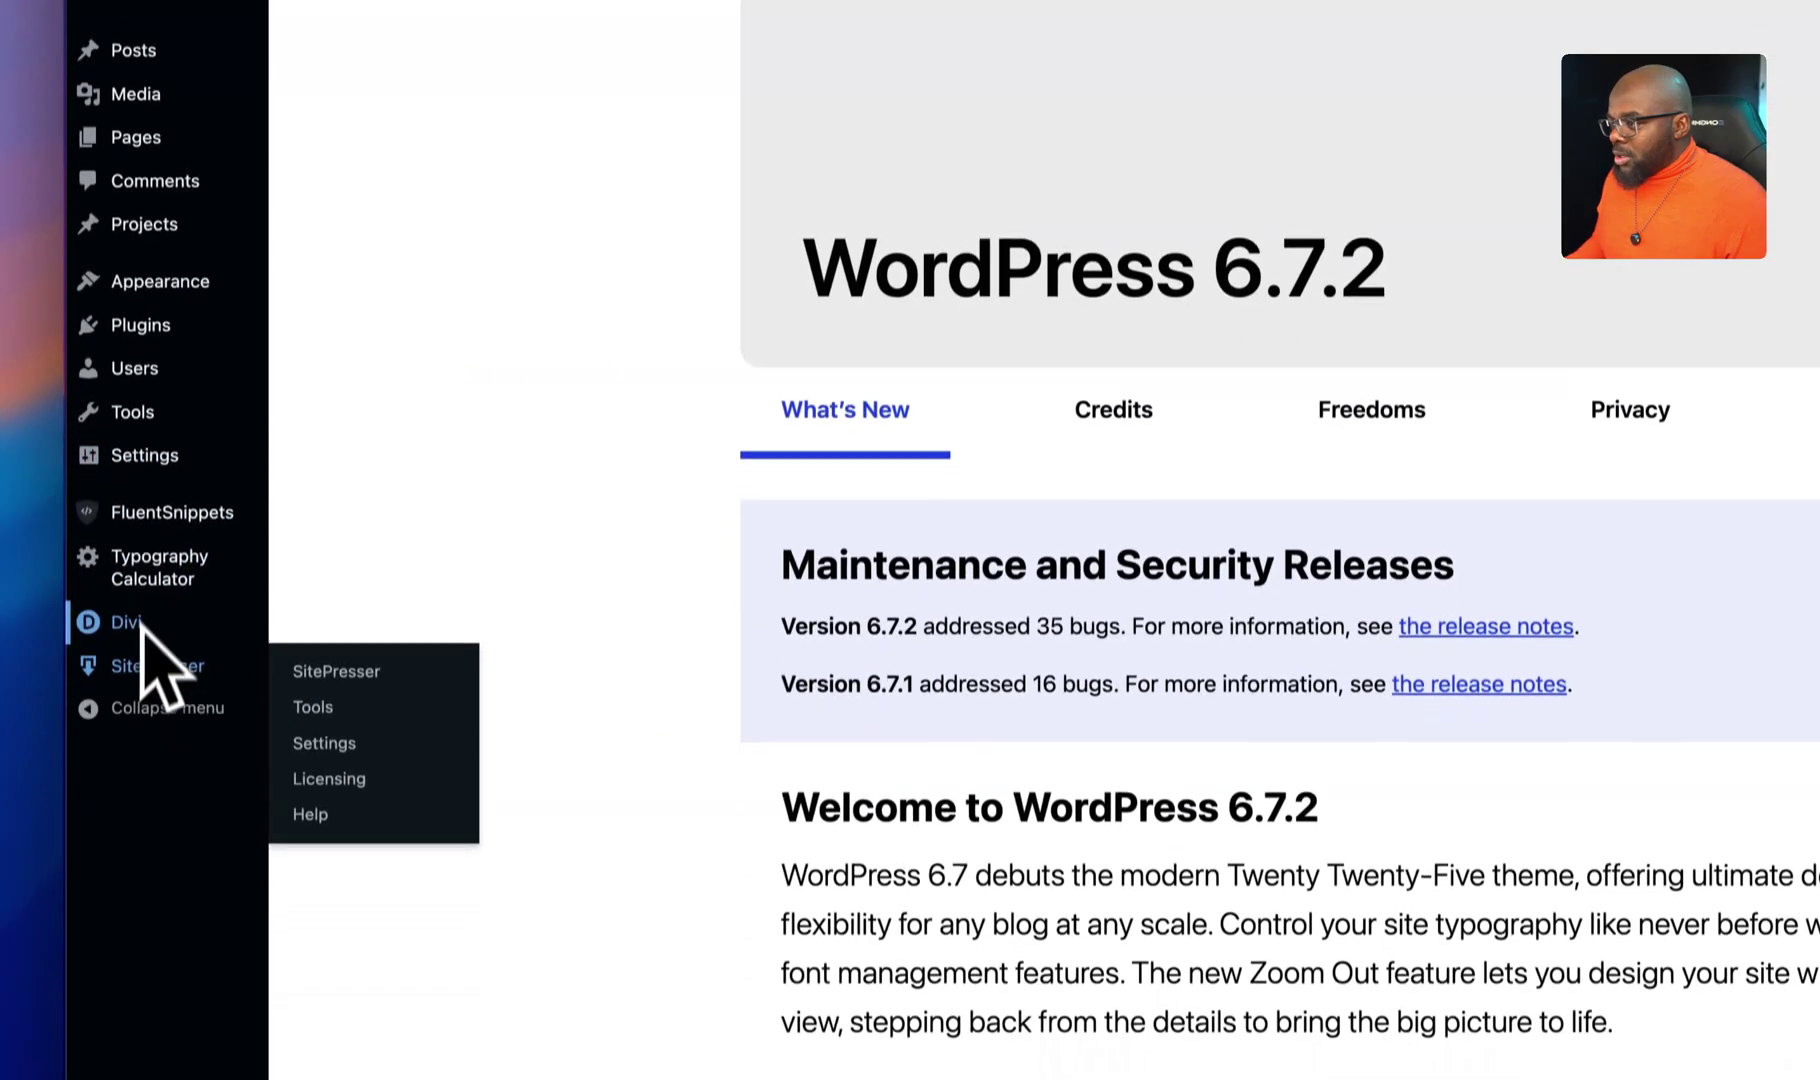
pyautogui.moveTo(140, 880)
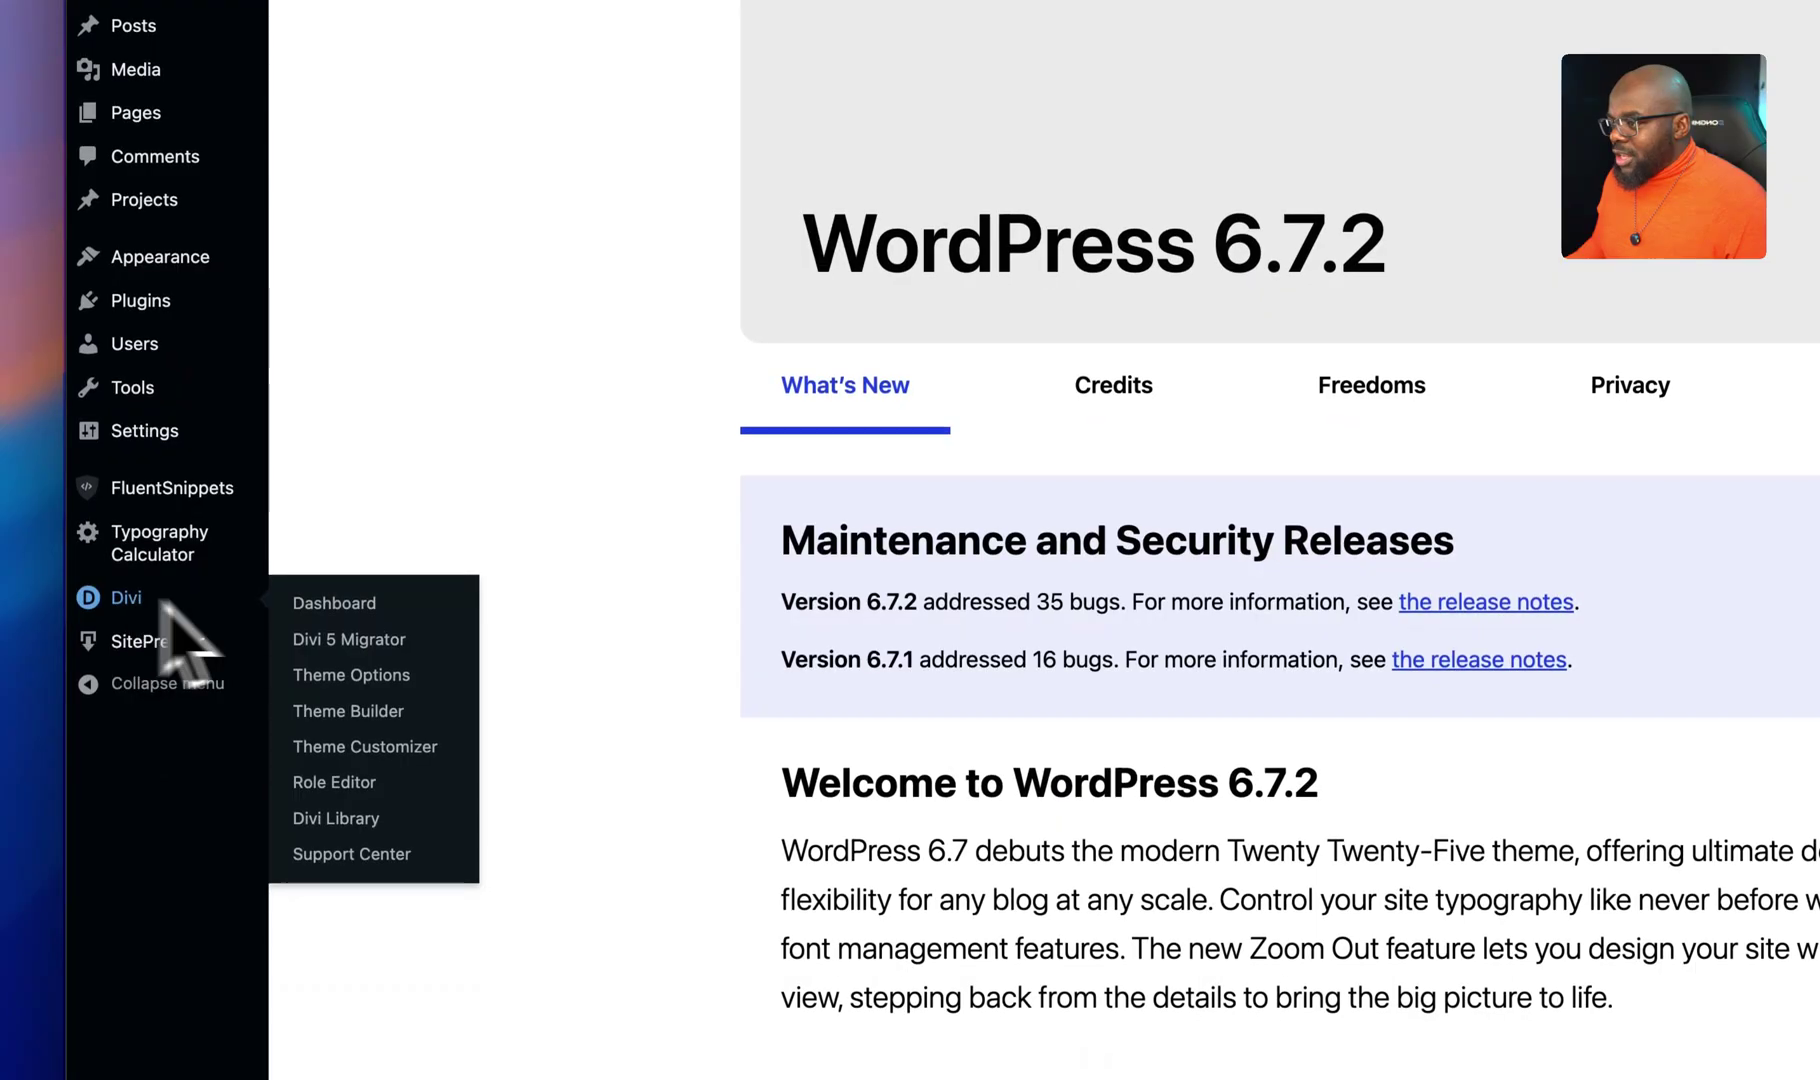
pyautogui.click(365, 678)
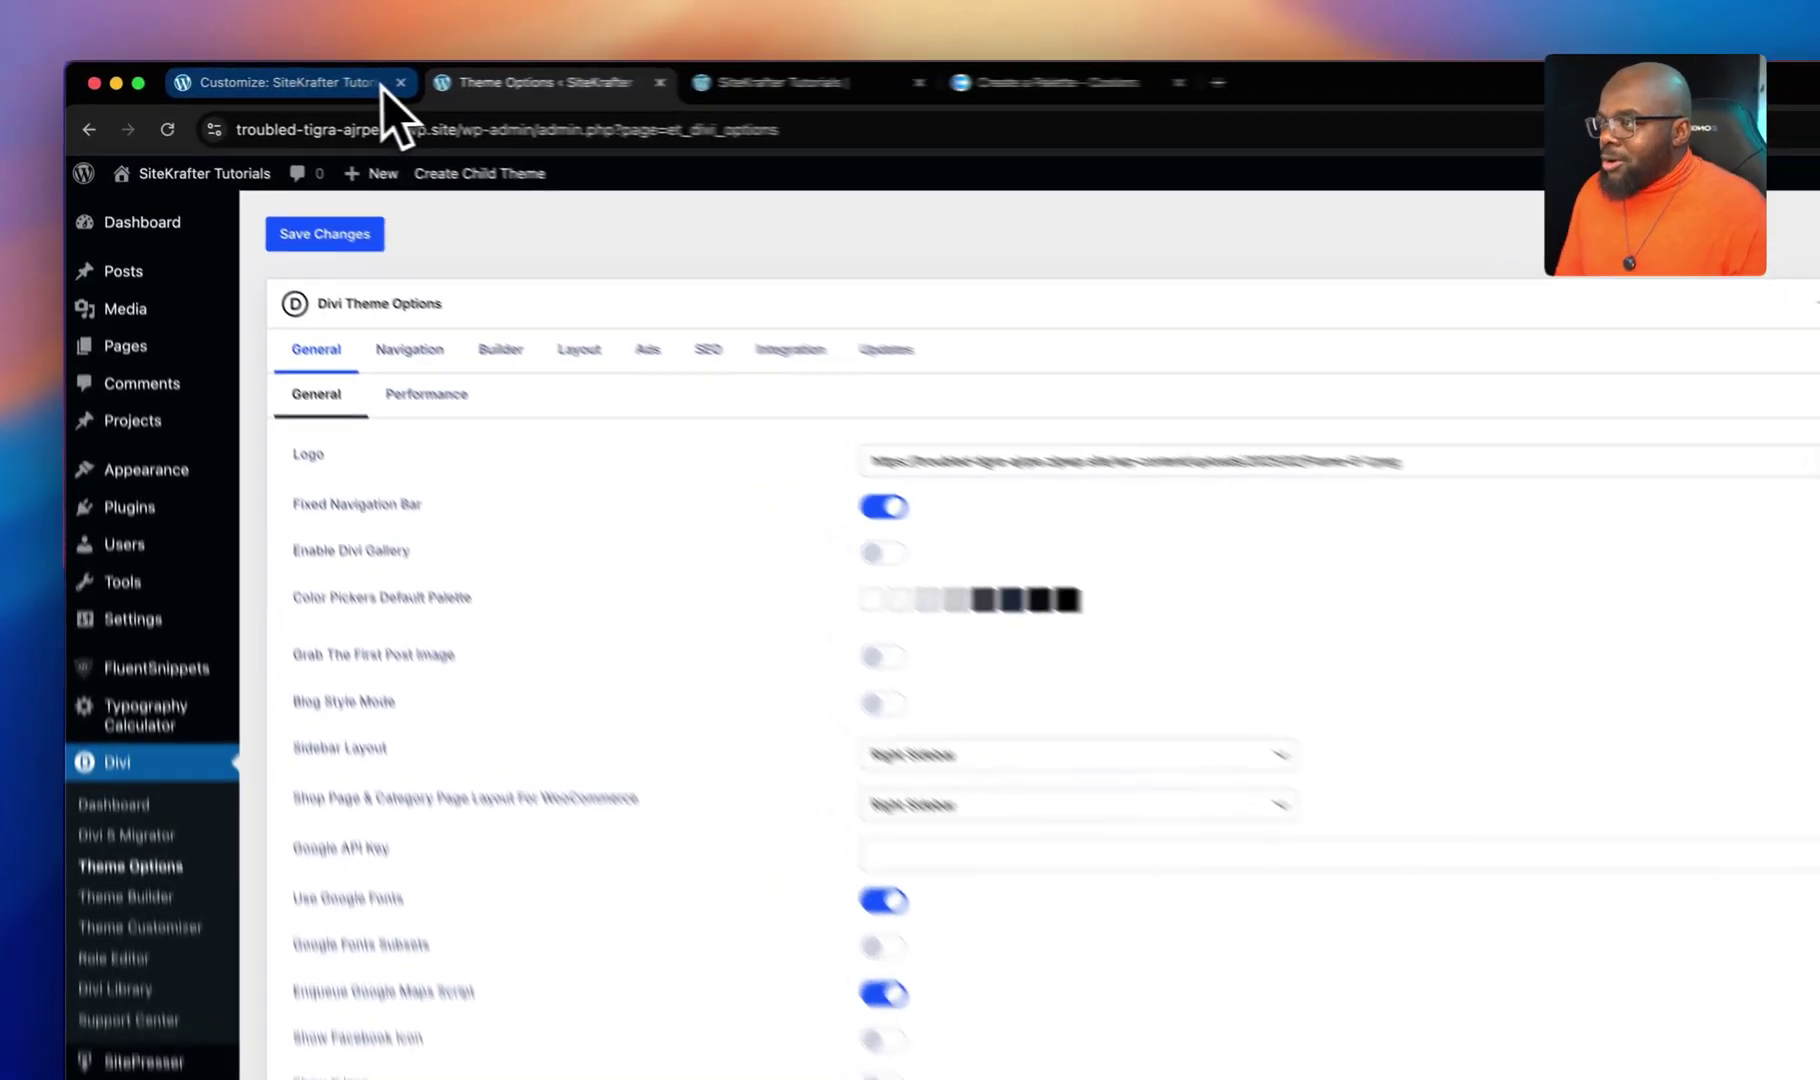
# - Switch to the Coolors palette generator and unlock the colors 3A6DA6 and FF6700
pyautogui.click(382, 90)
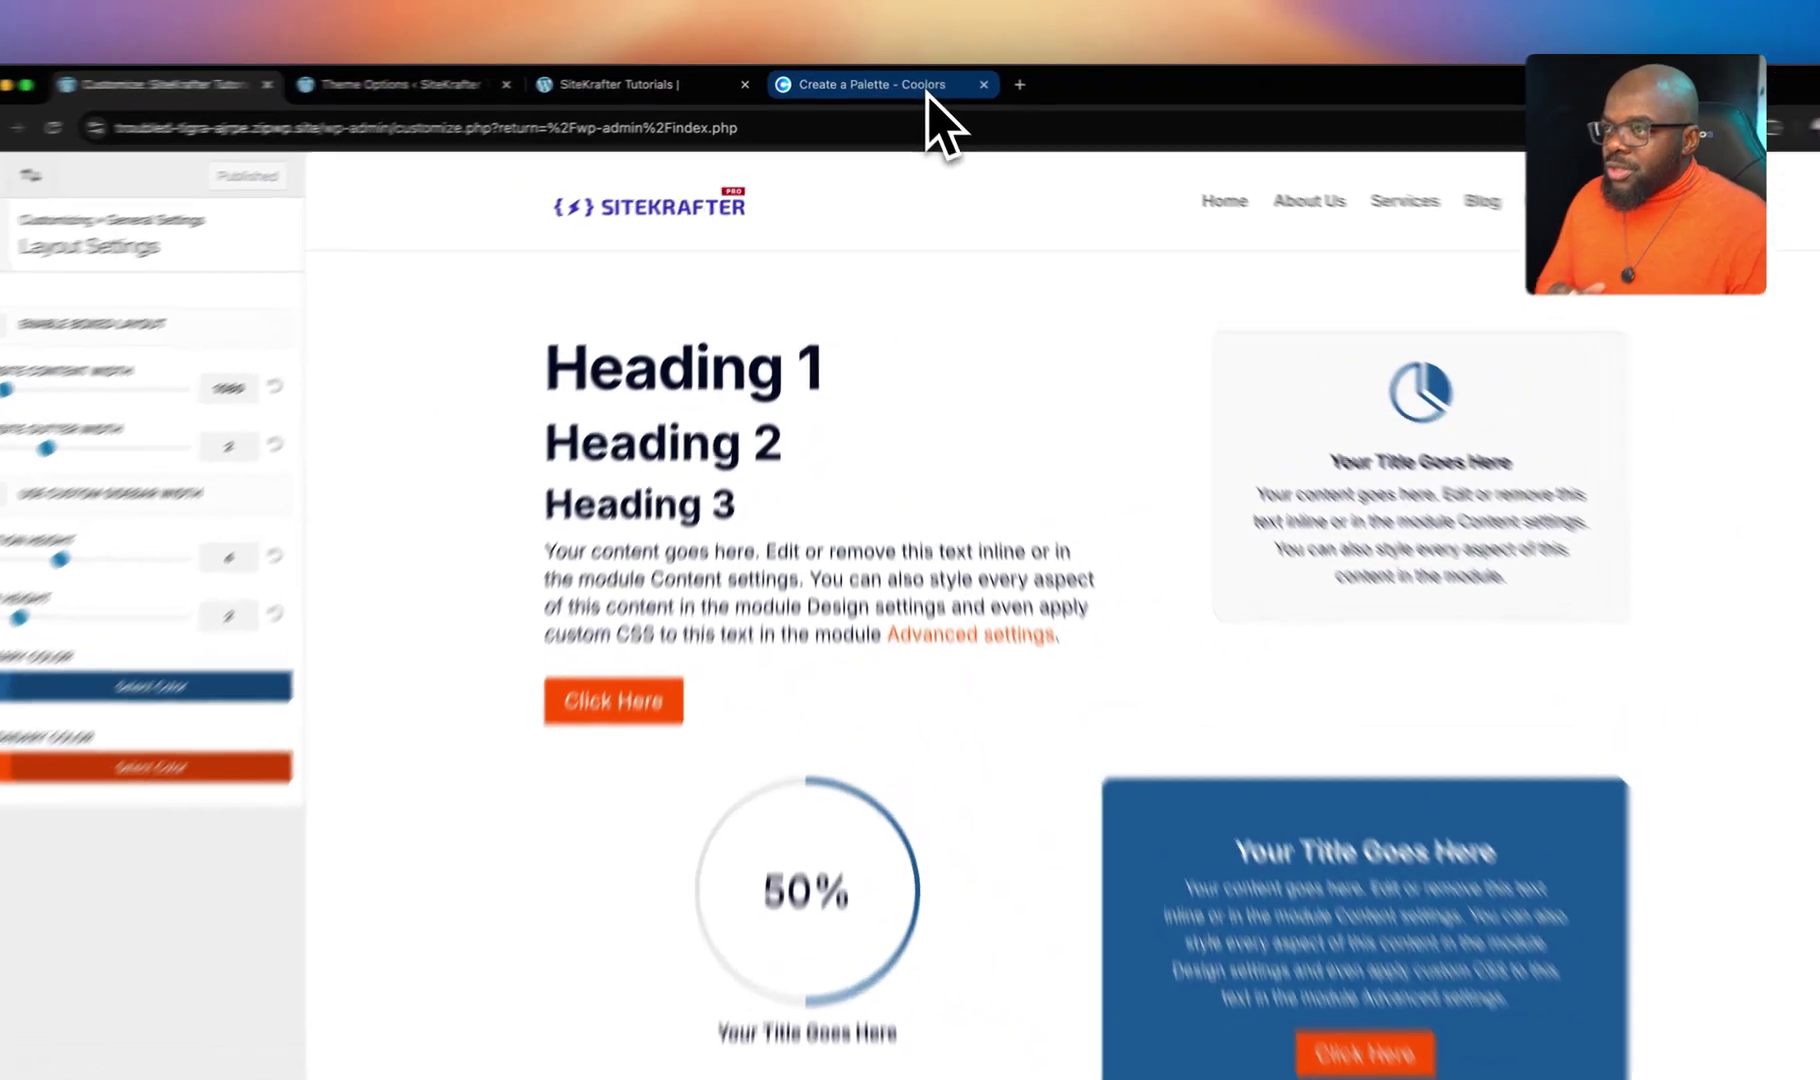
pyautogui.click(926, 88)
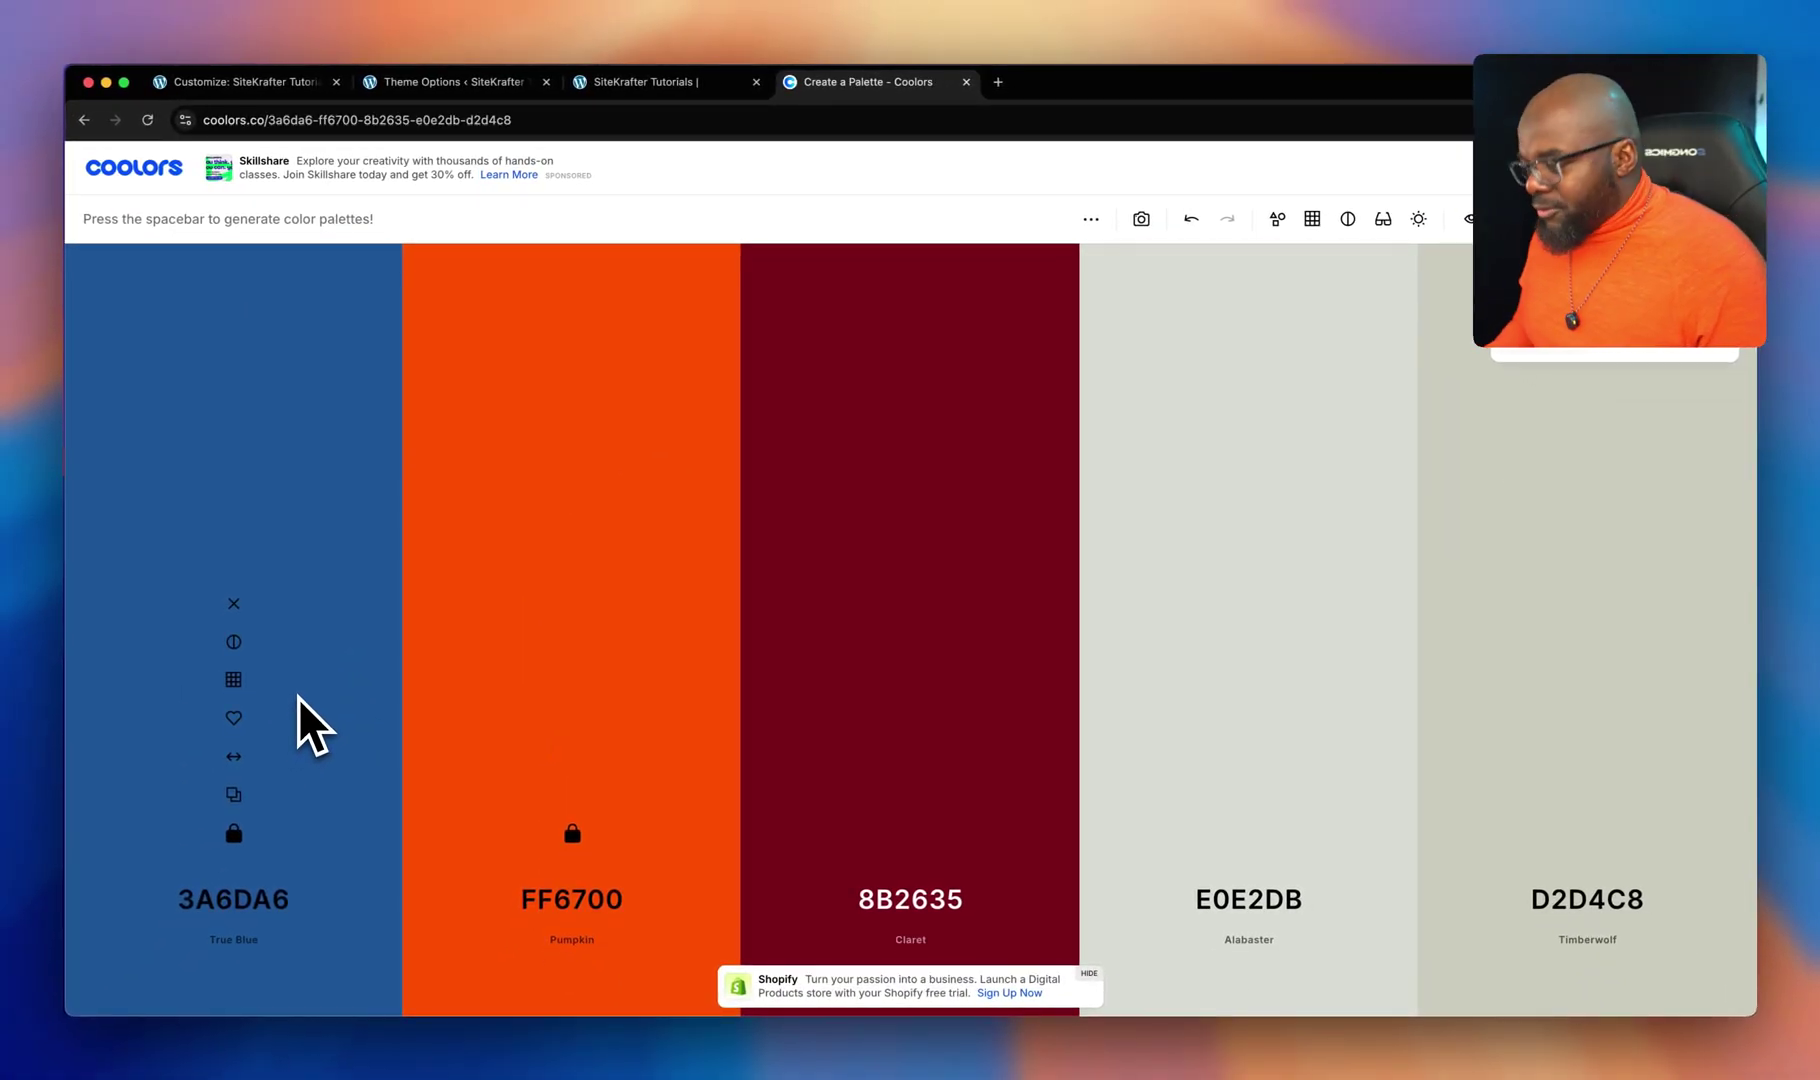
pyautogui.press('space')
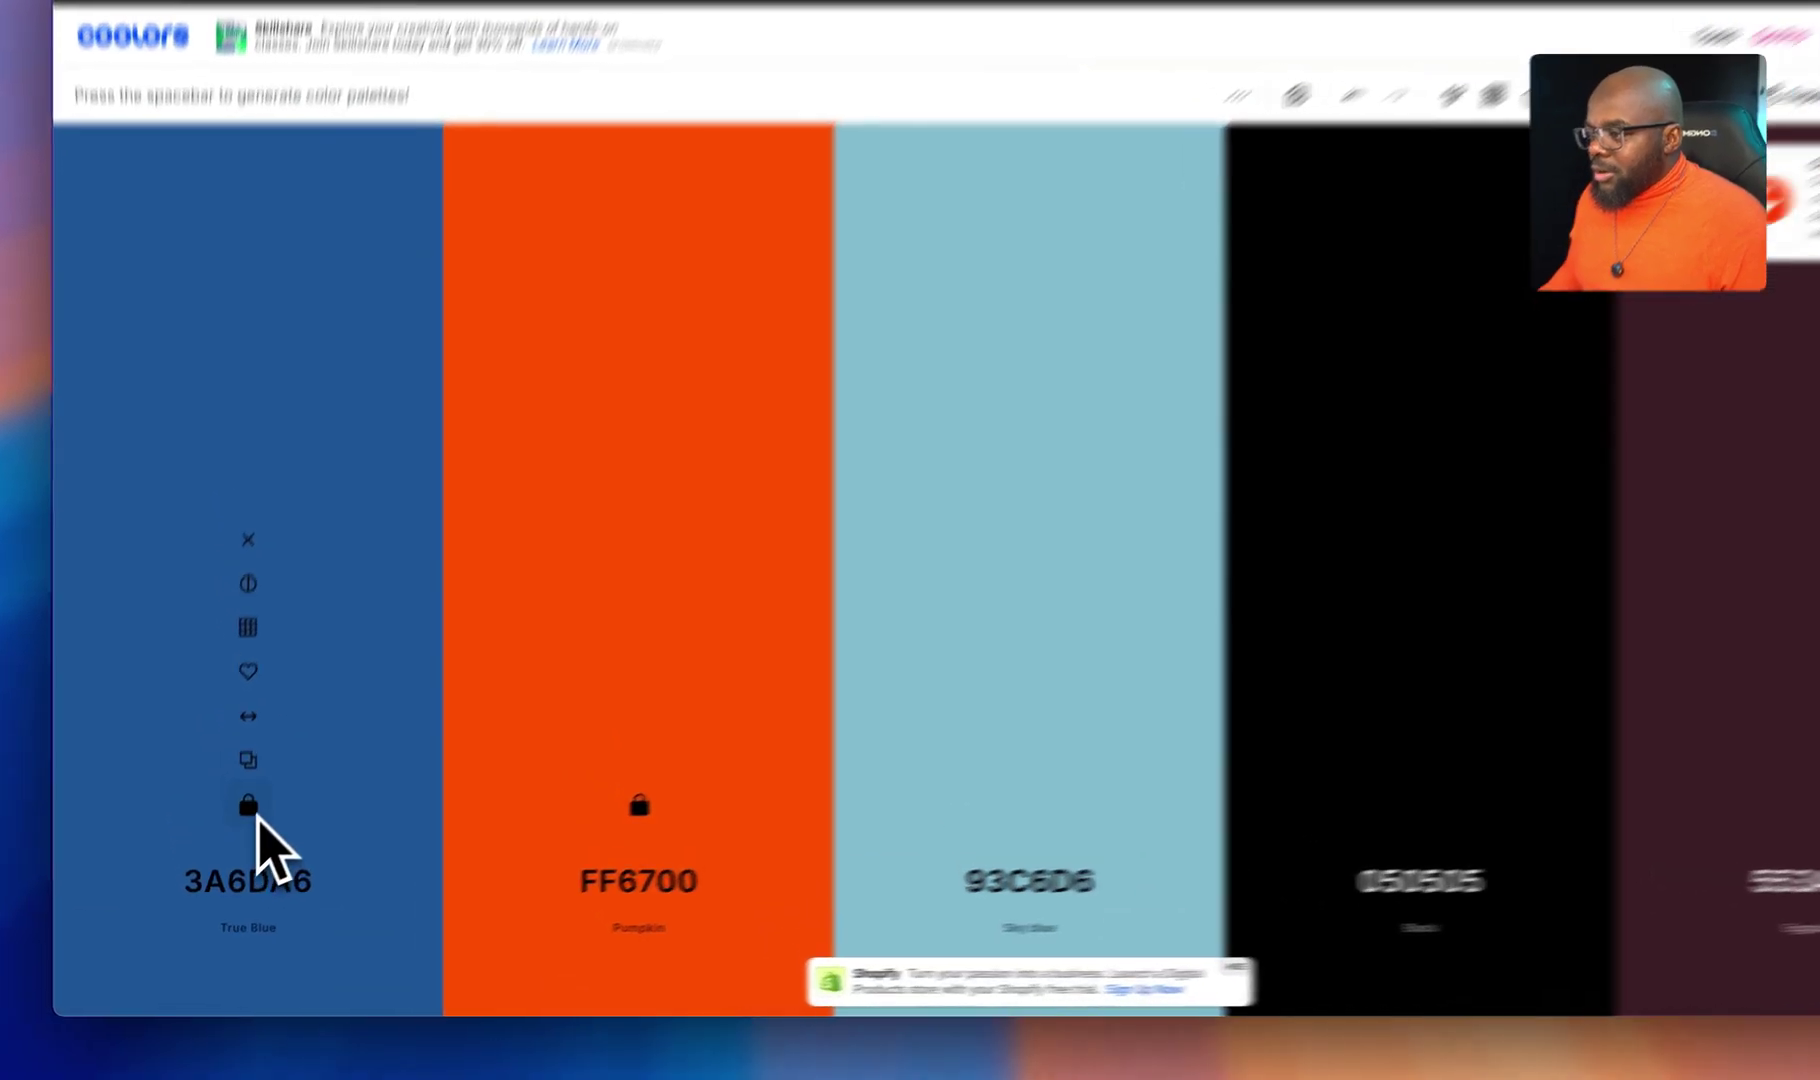
pyautogui.click(248, 805)
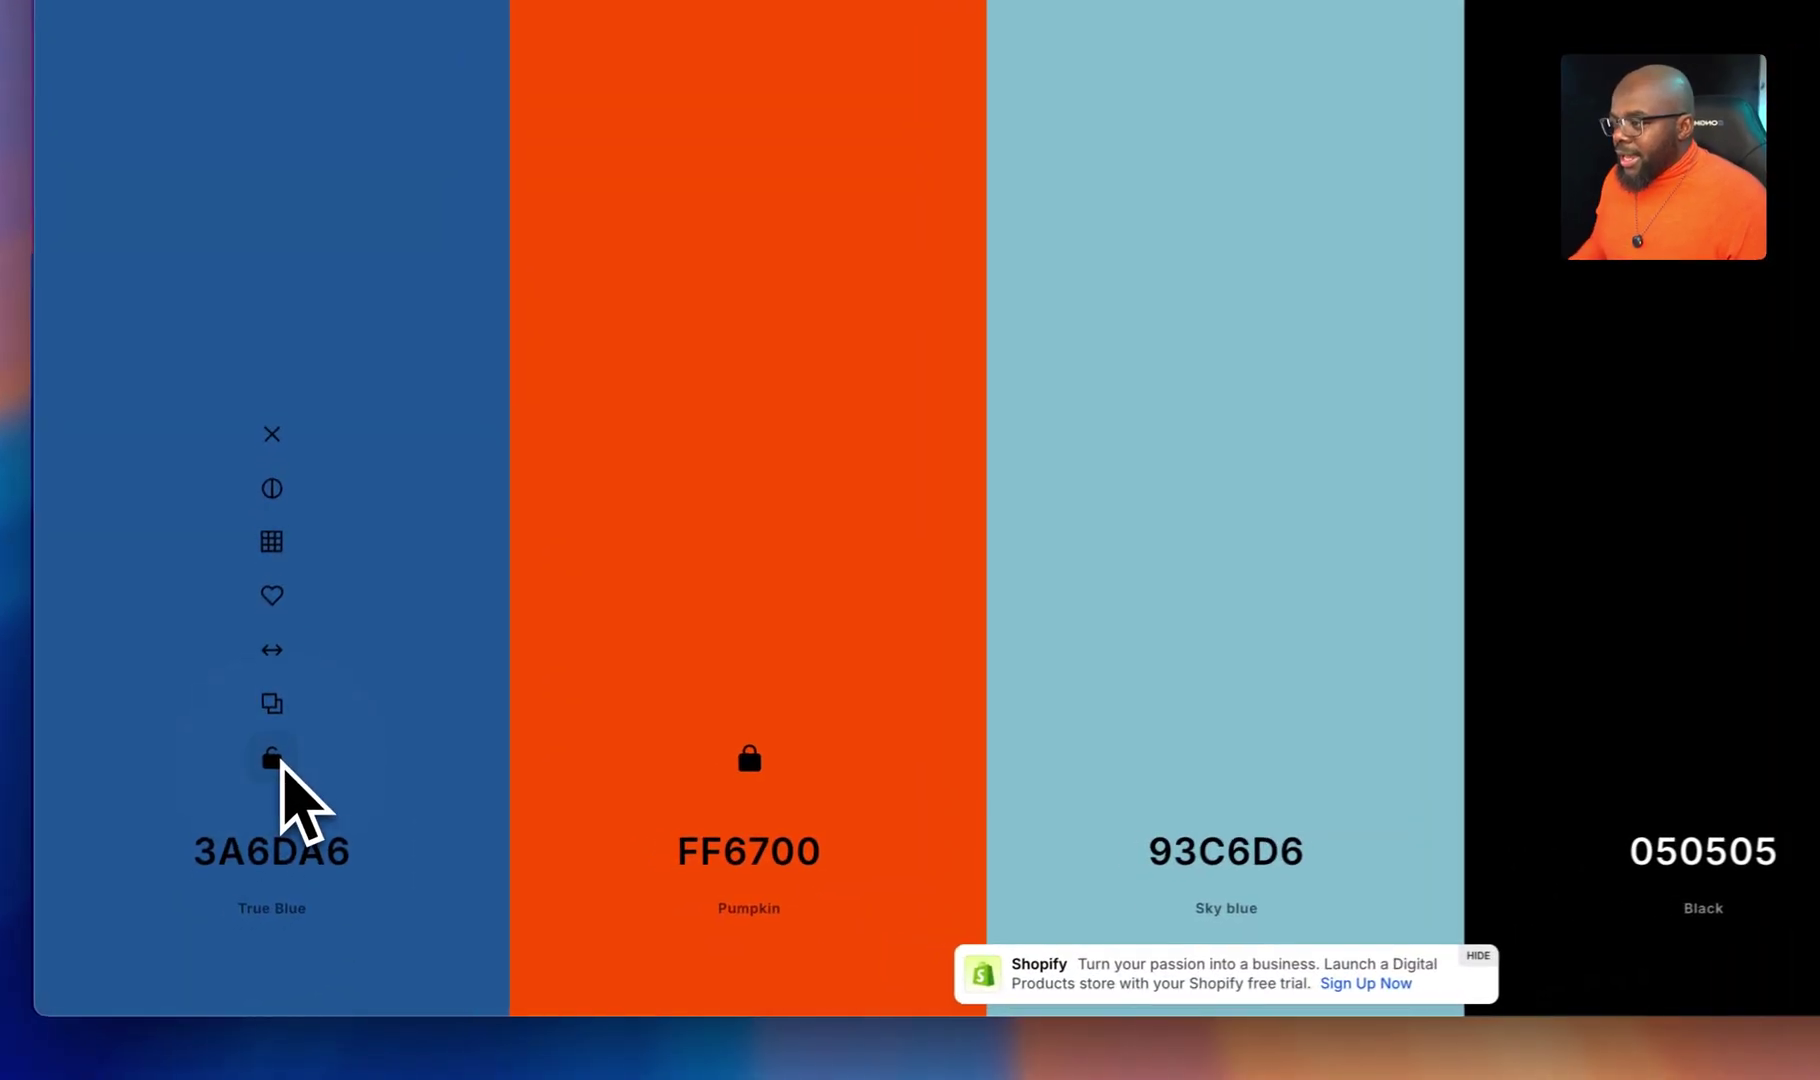
pyautogui.click(639, 805)
# - Generate fresh random palettes with all colors unlocked until one includes the green C3D350
pyautogui.press('space')
pyautogui.press('space')
pyautogui.press('space')
pyautogui.press('space')
pyautogui.press('space')
pyautogui.press('space')
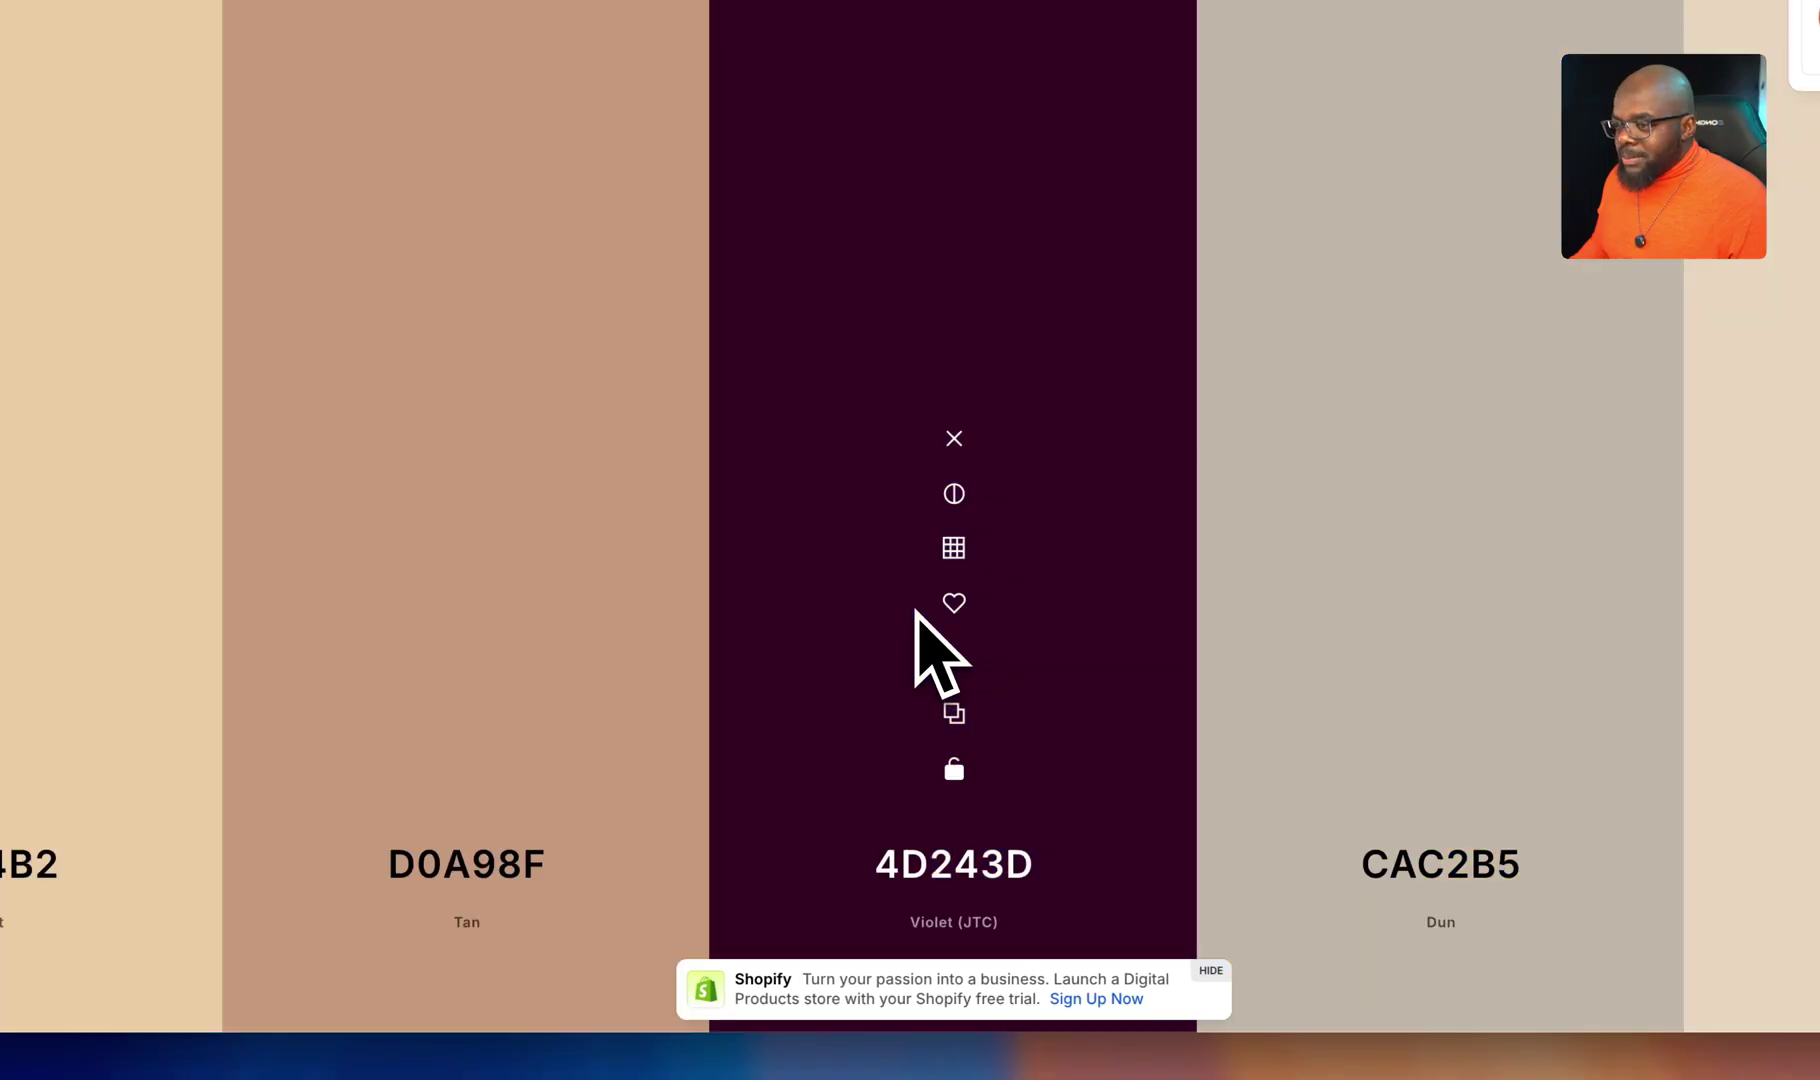
pyautogui.press('space')
pyautogui.press('space')
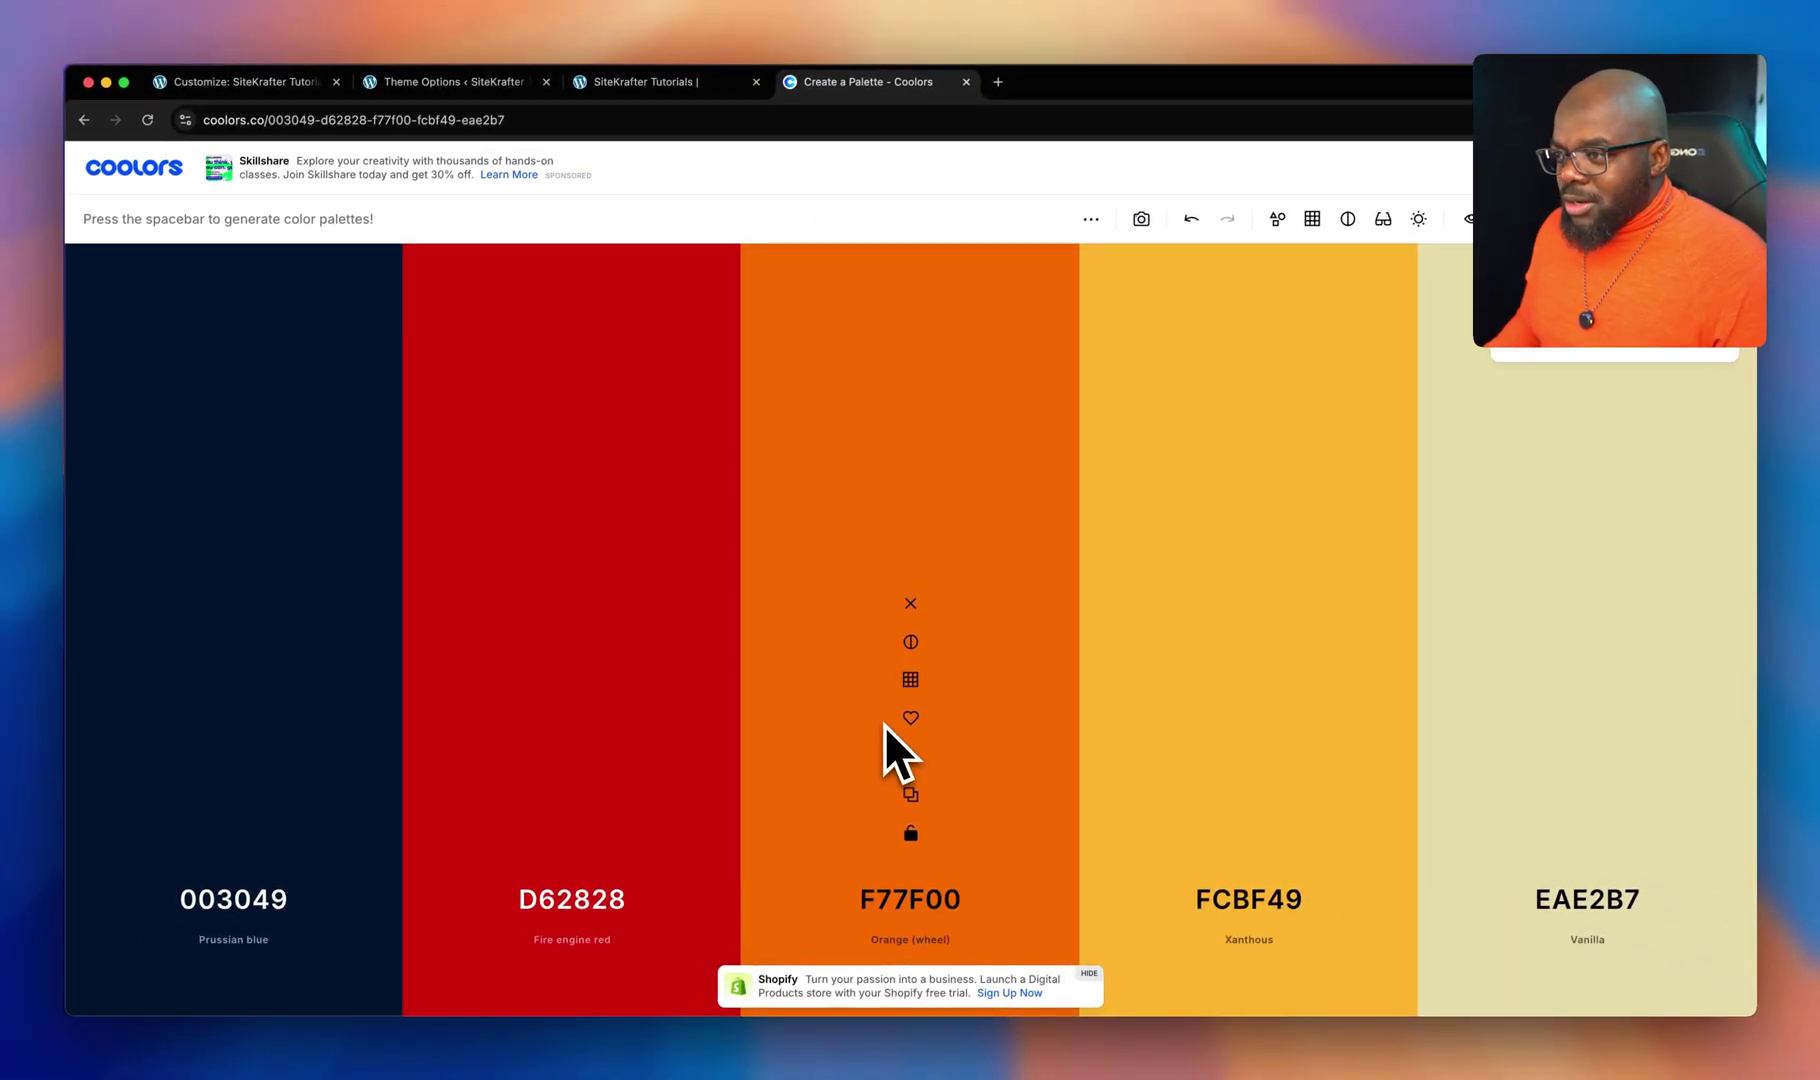
pyautogui.press('space')
pyautogui.press('space')
pyautogui.press('space')
pyautogui.press('space')
pyautogui.press('space')
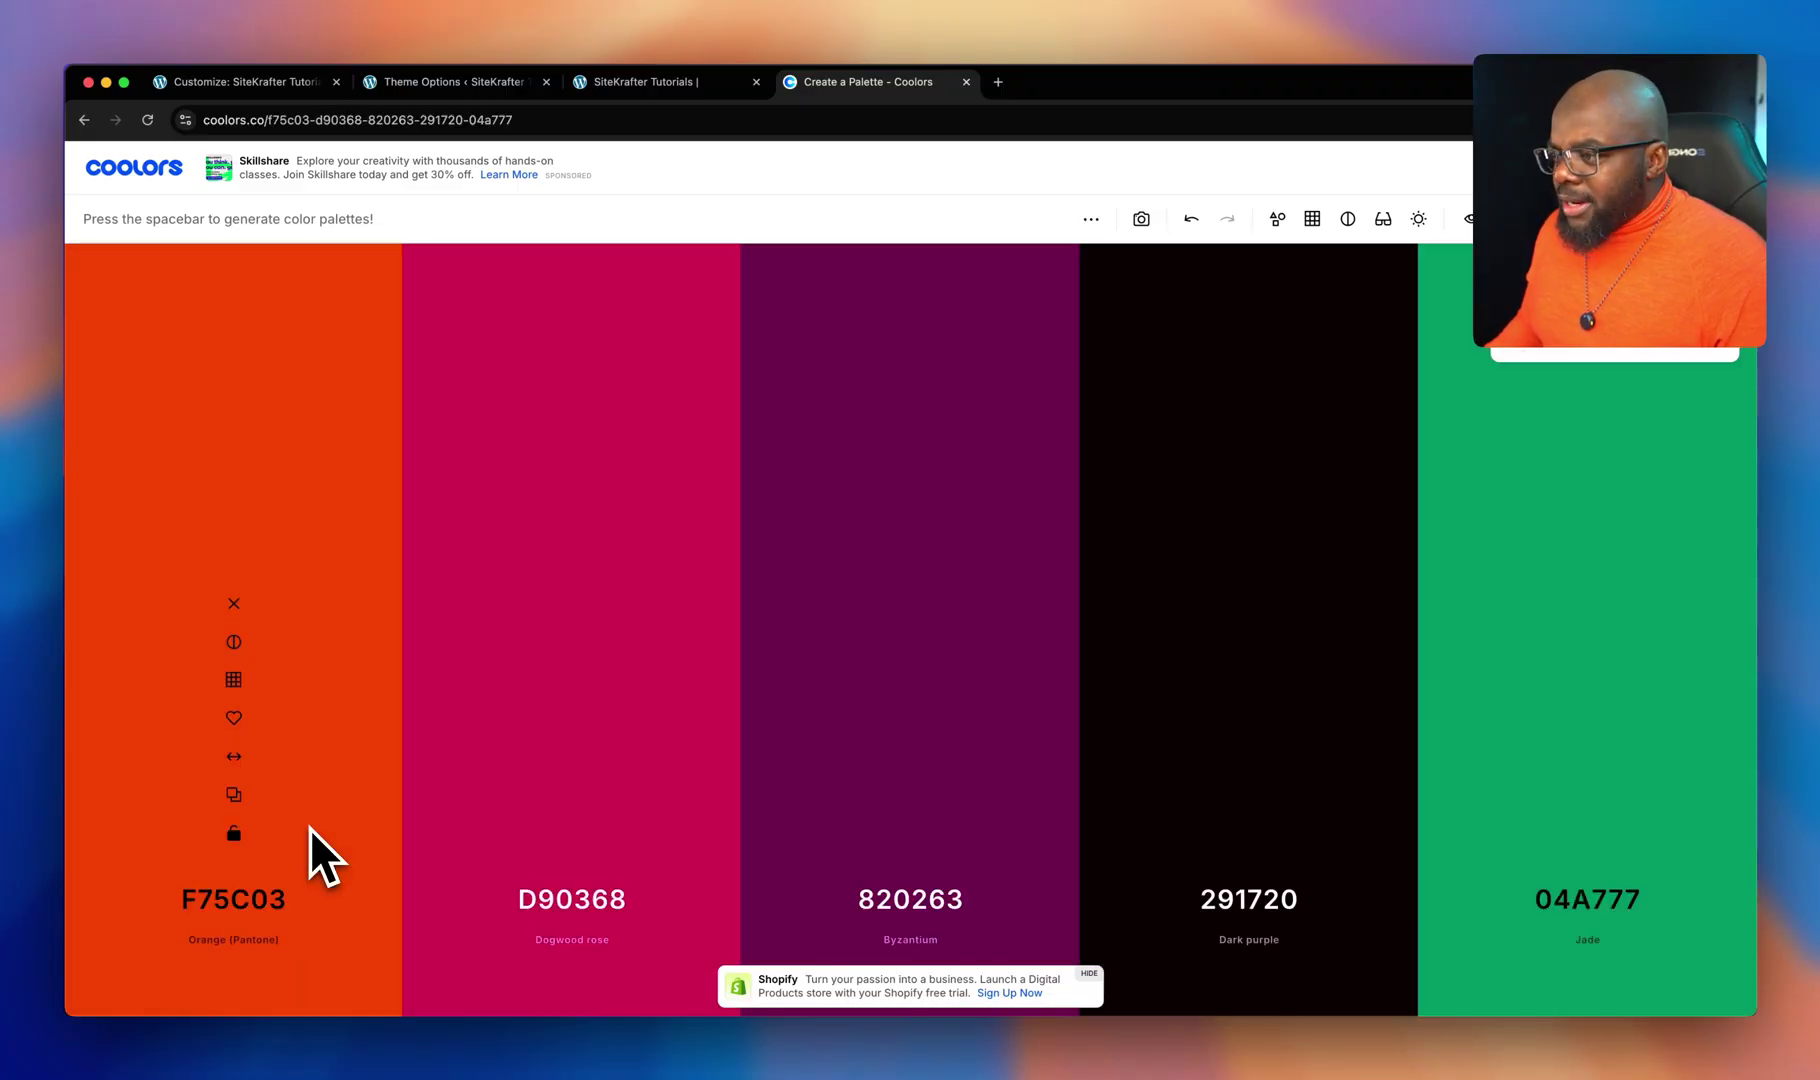
pyautogui.press('space')
# - Move the color C3D350 to the first position of the palette and lock it
pyautogui.moveTo(382, 826)
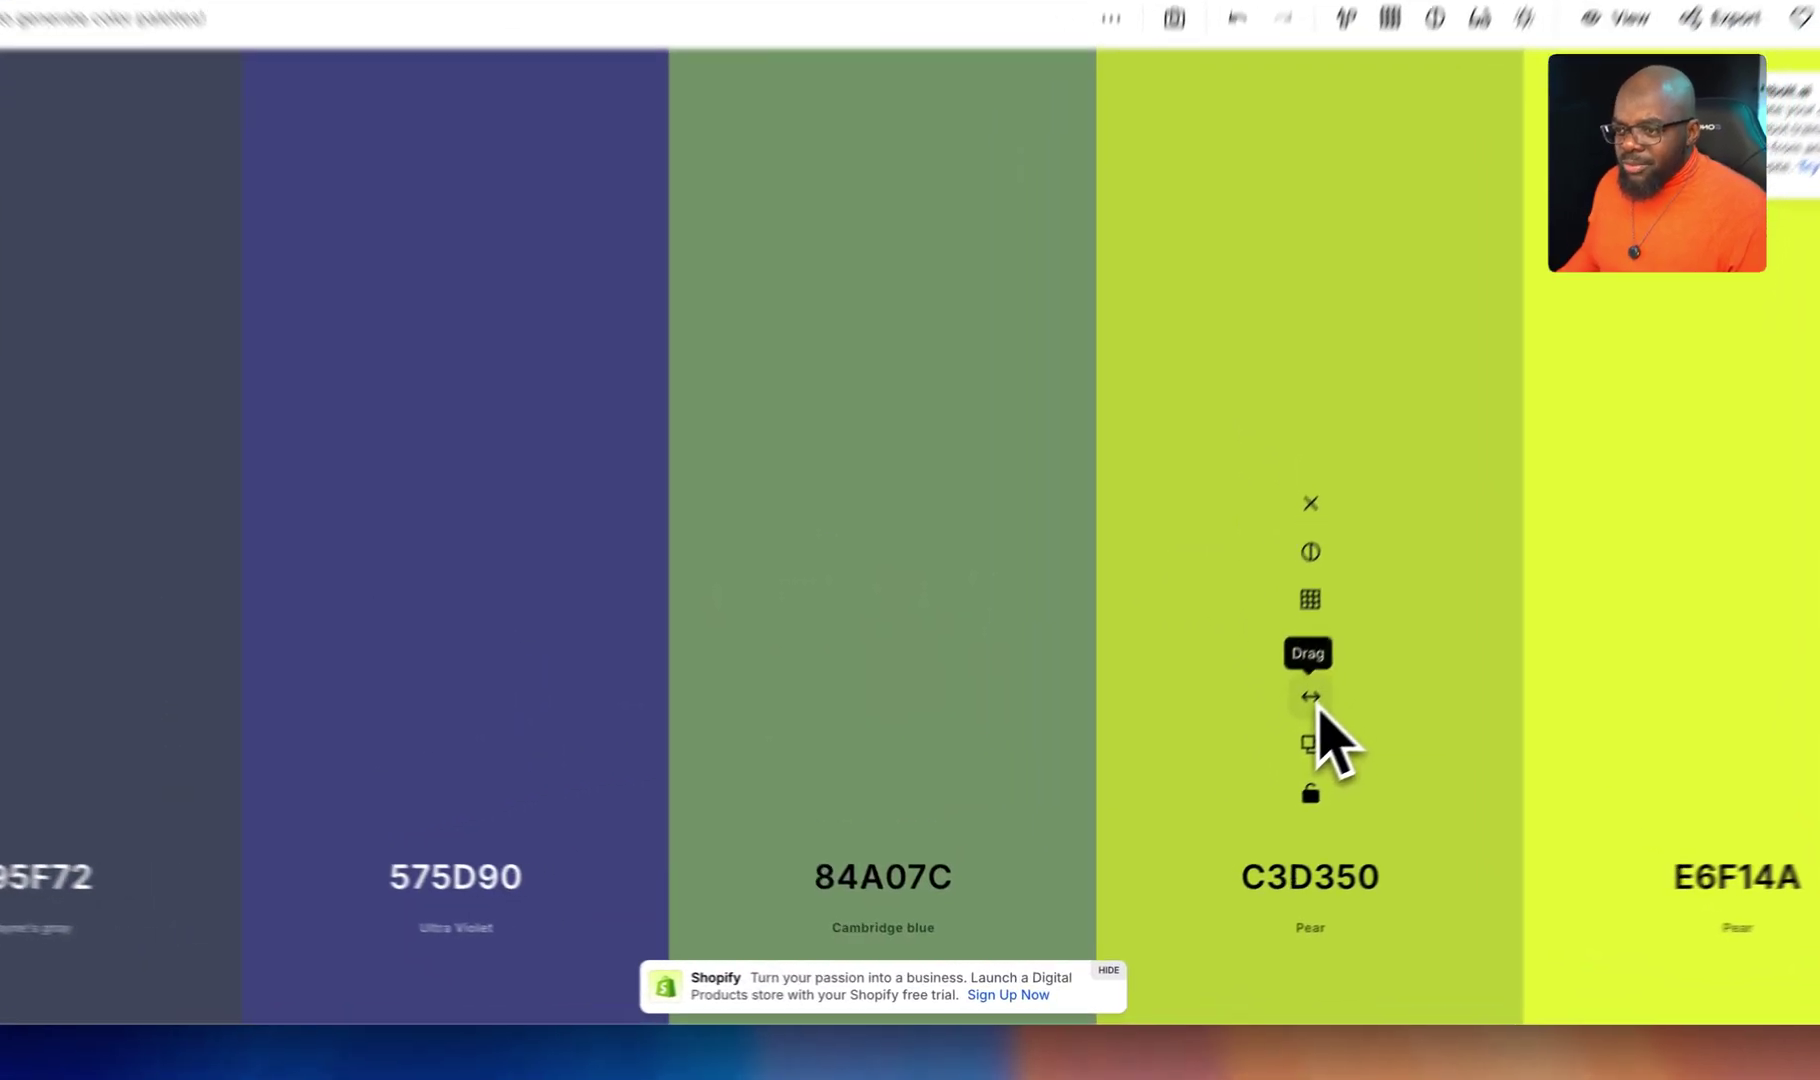
pyautogui.moveTo(1312, 698); pyautogui.dragTo(85, 663)
pyautogui.click(277, 750)
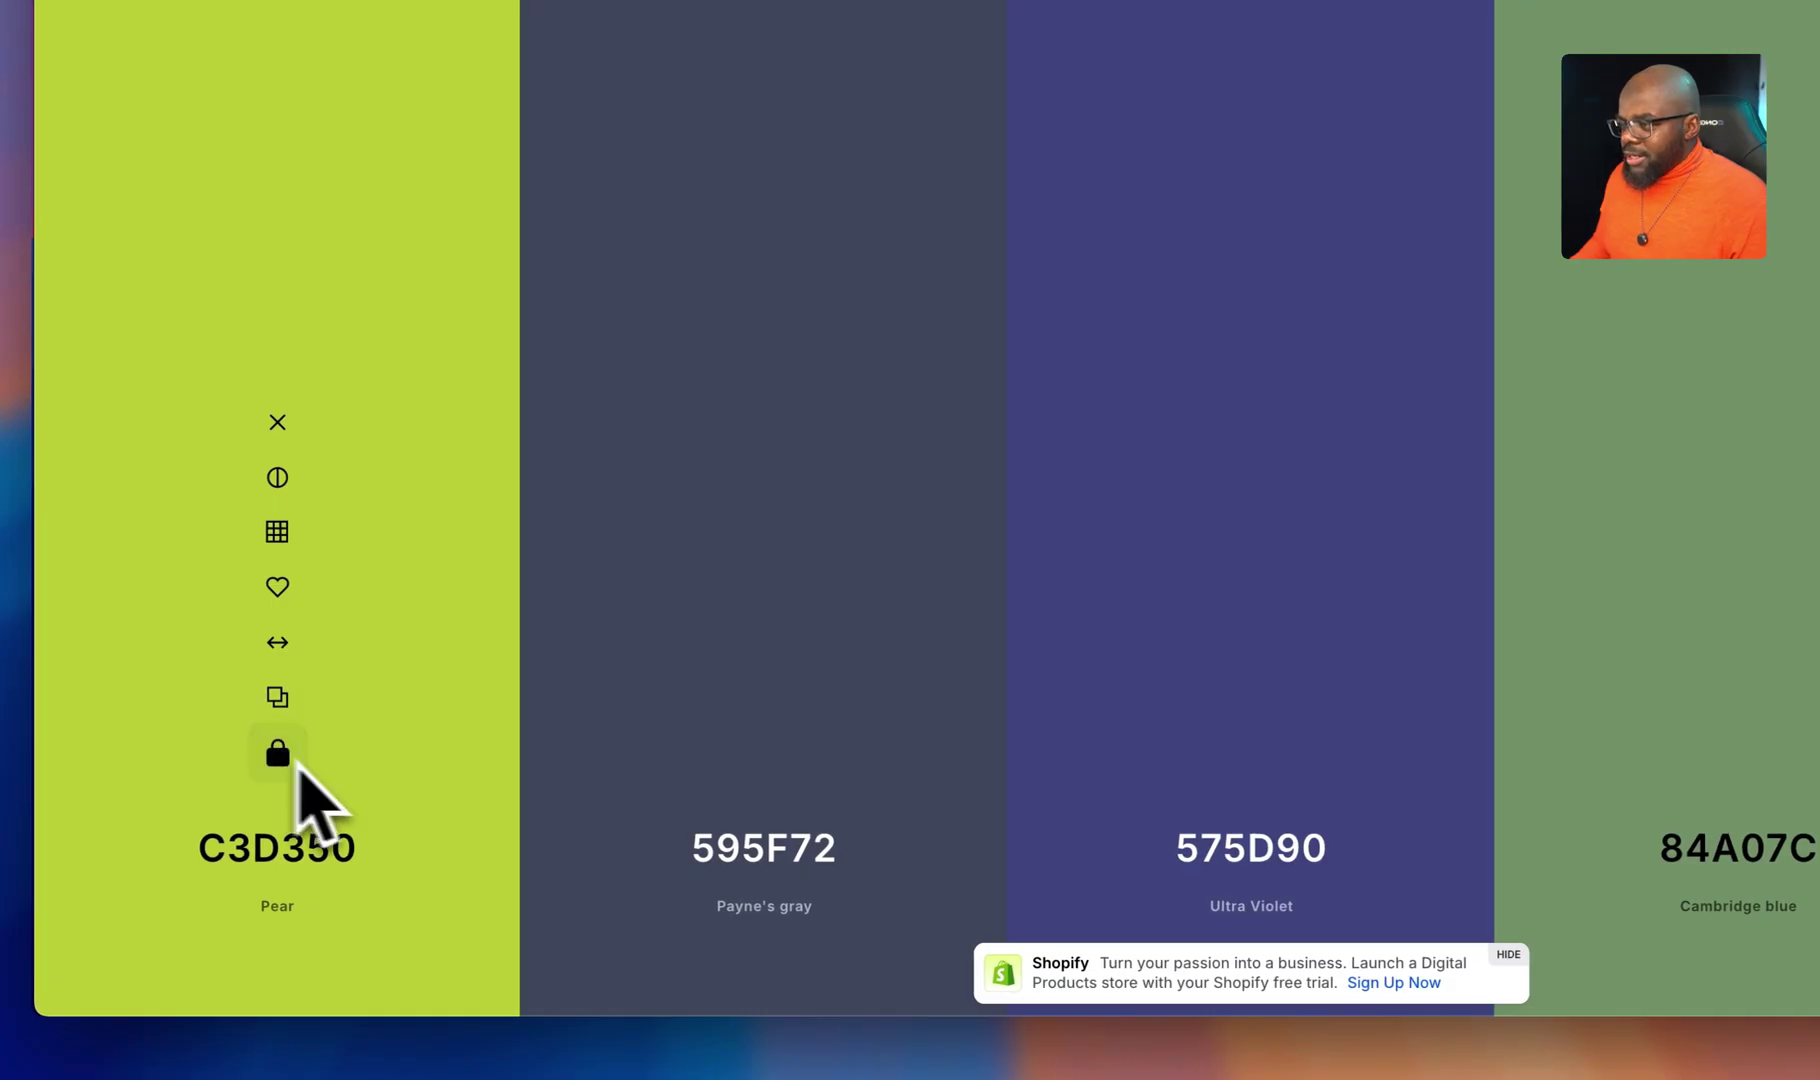
# - Generate further palettes around the locked C3D350 and lock B594B6 as the second color
pyautogui.press('space')
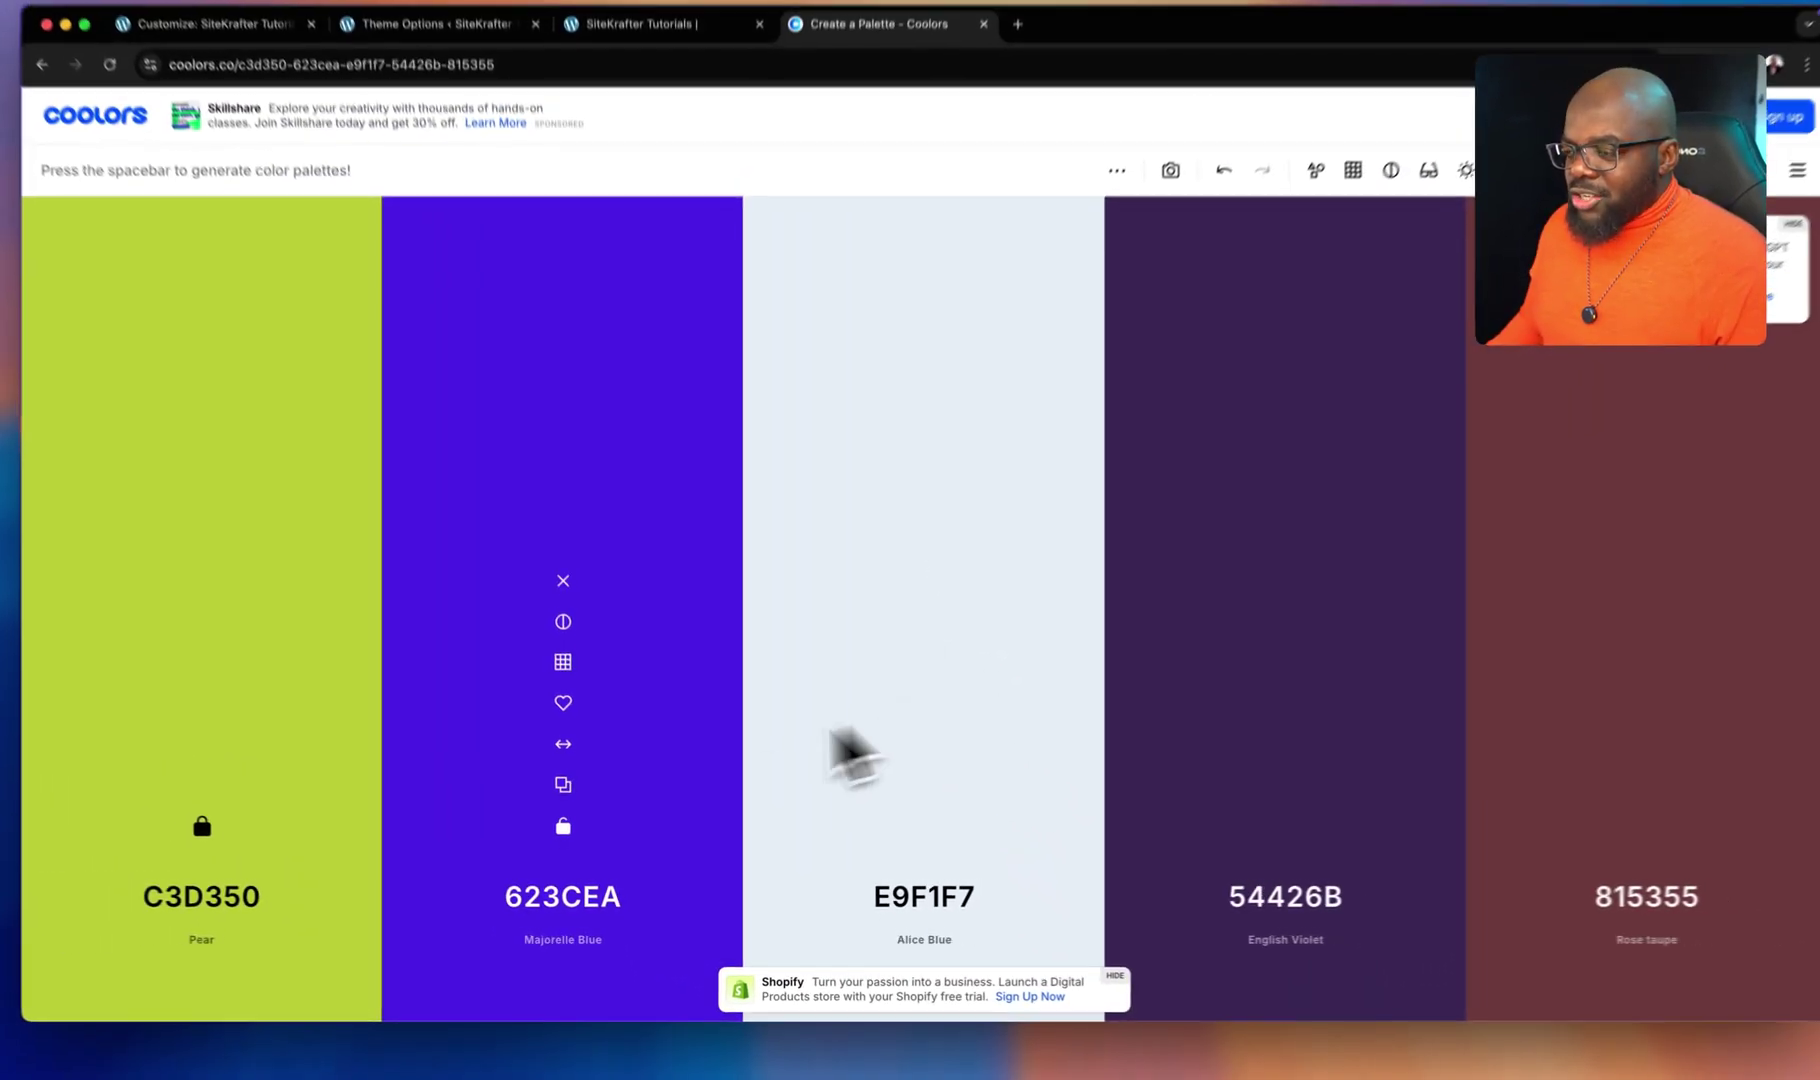
pyautogui.press('space')
pyautogui.press('space')
pyautogui.press('space')
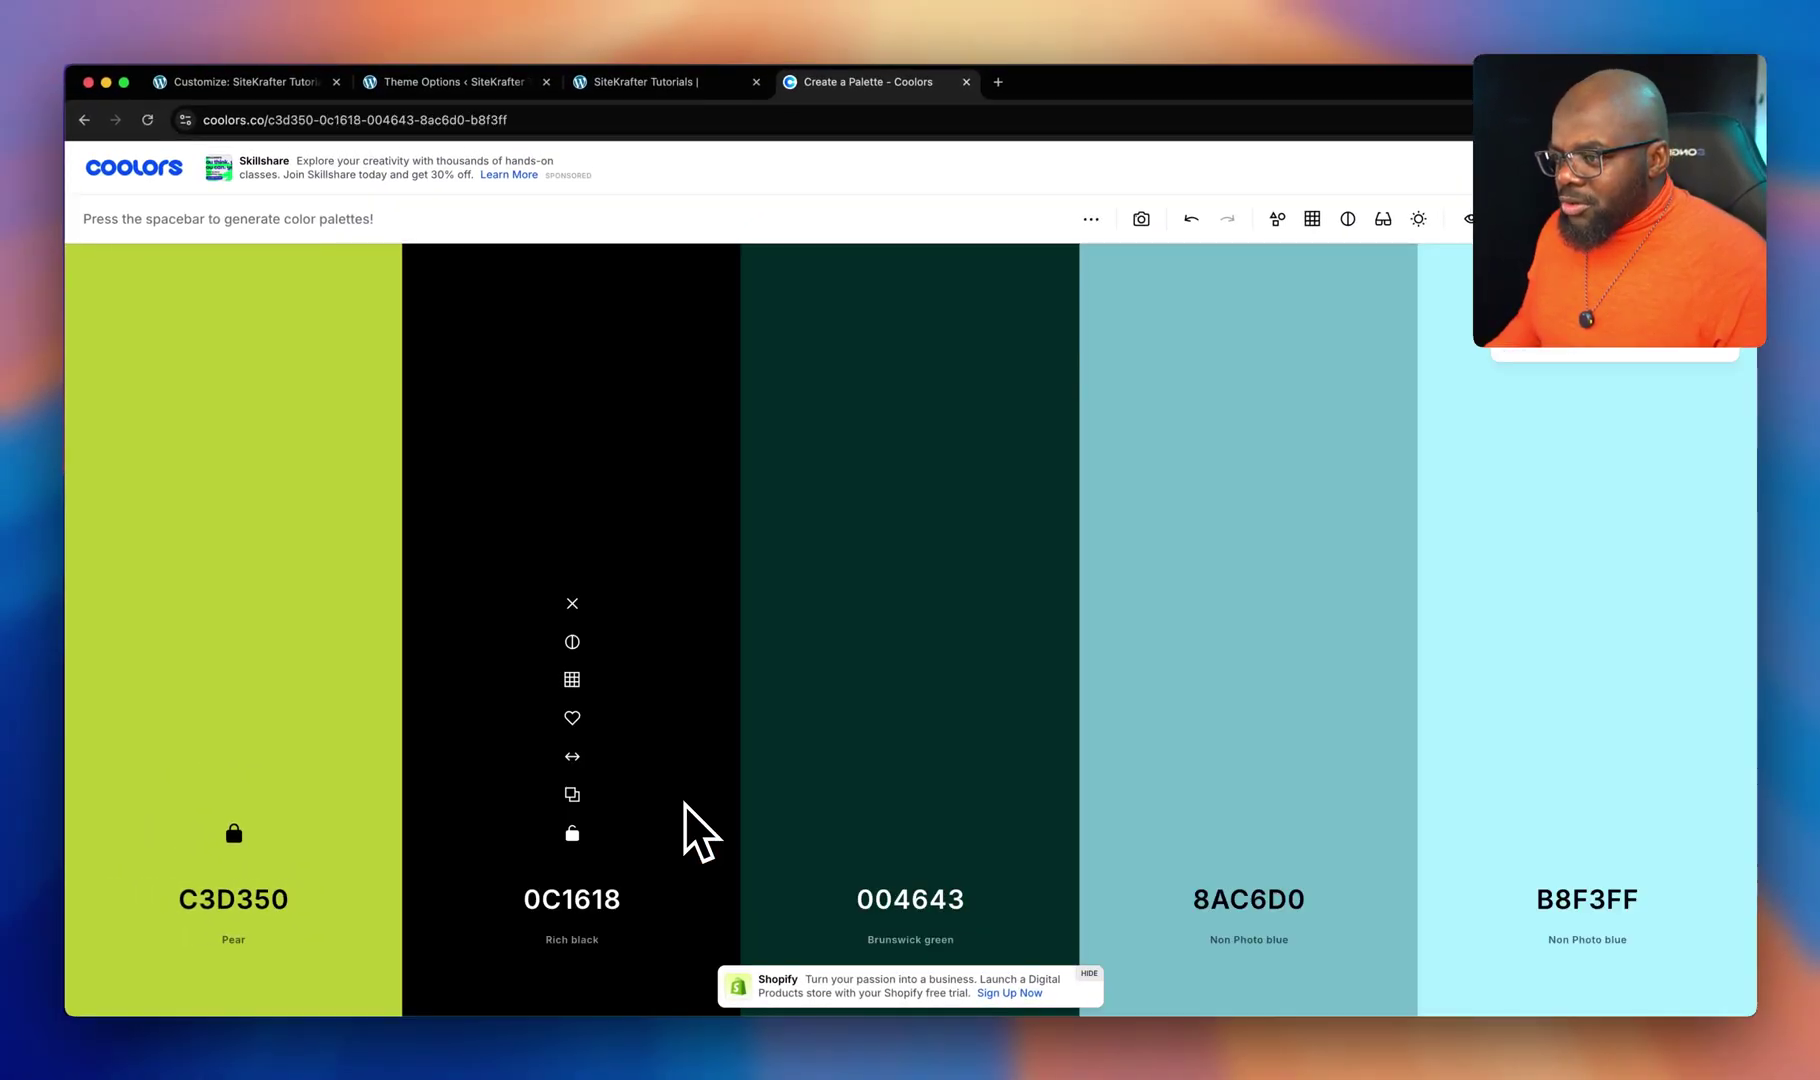
pyautogui.press('space')
pyautogui.press('space')
pyautogui.press('space')
pyautogui.press('space')
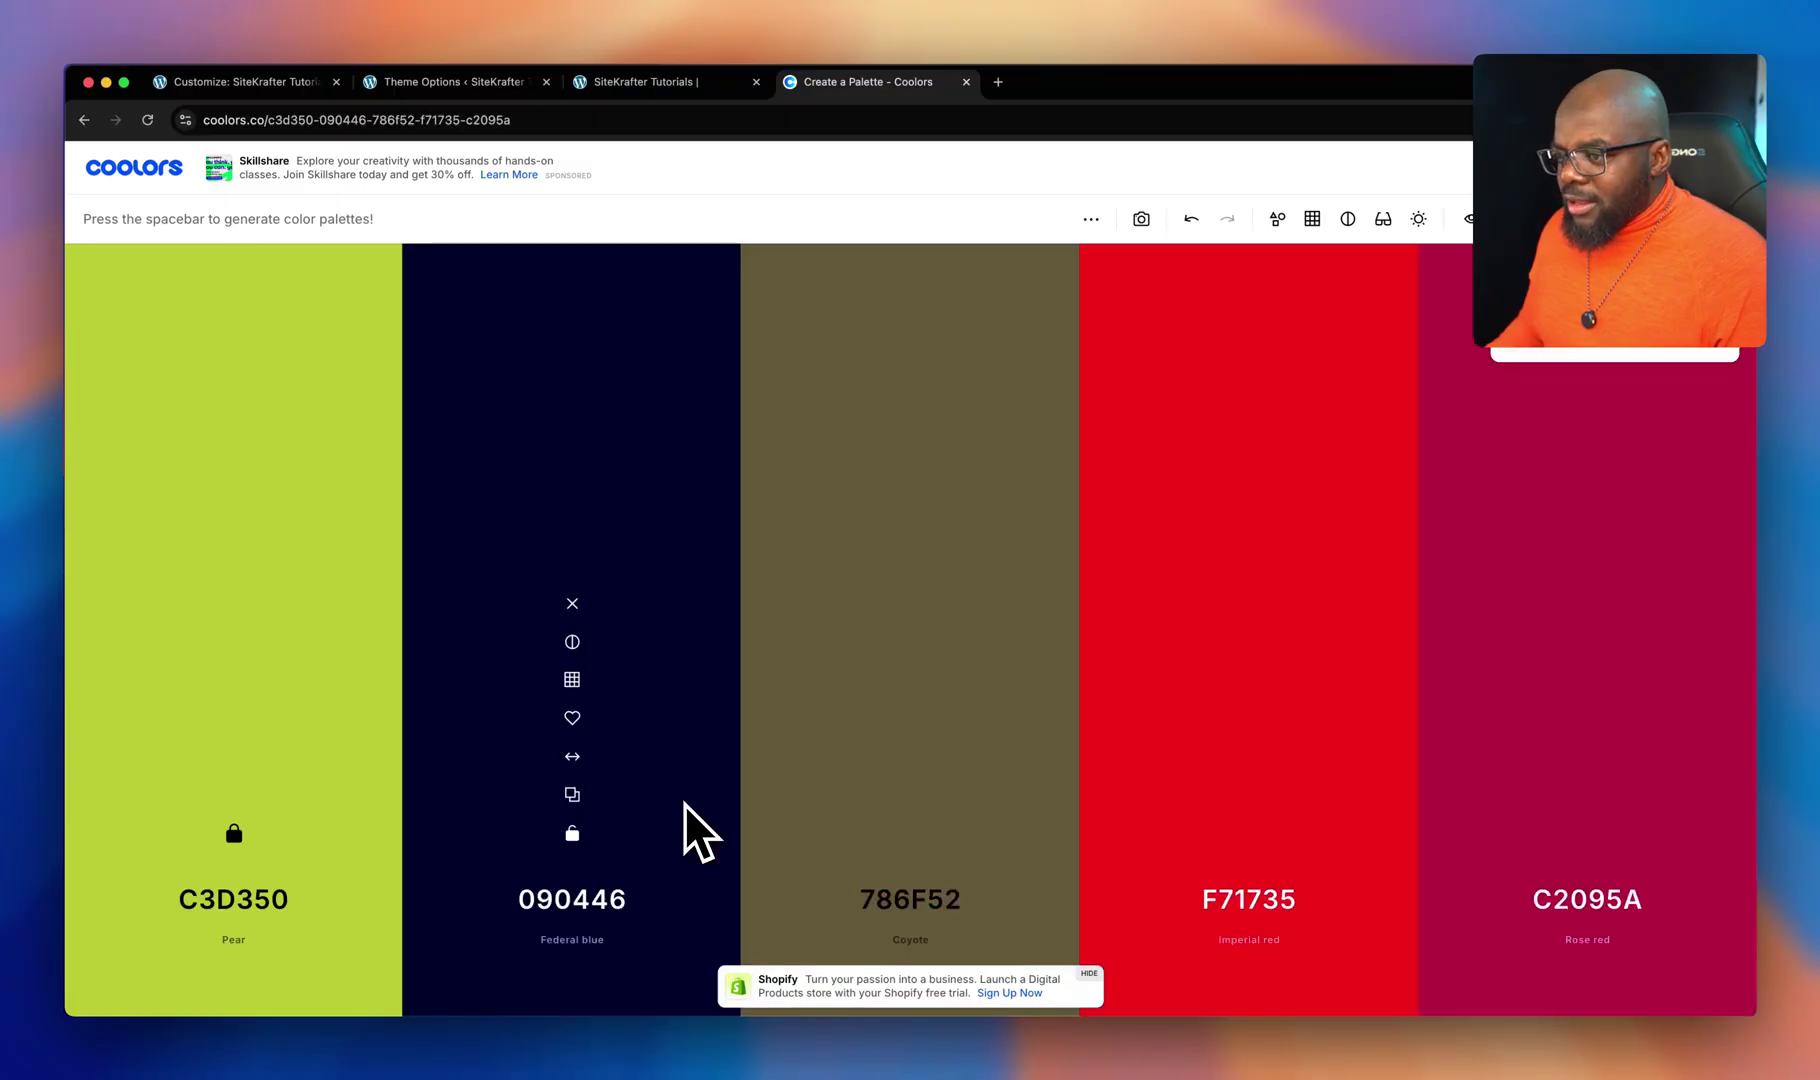
pyautogui.press('space')
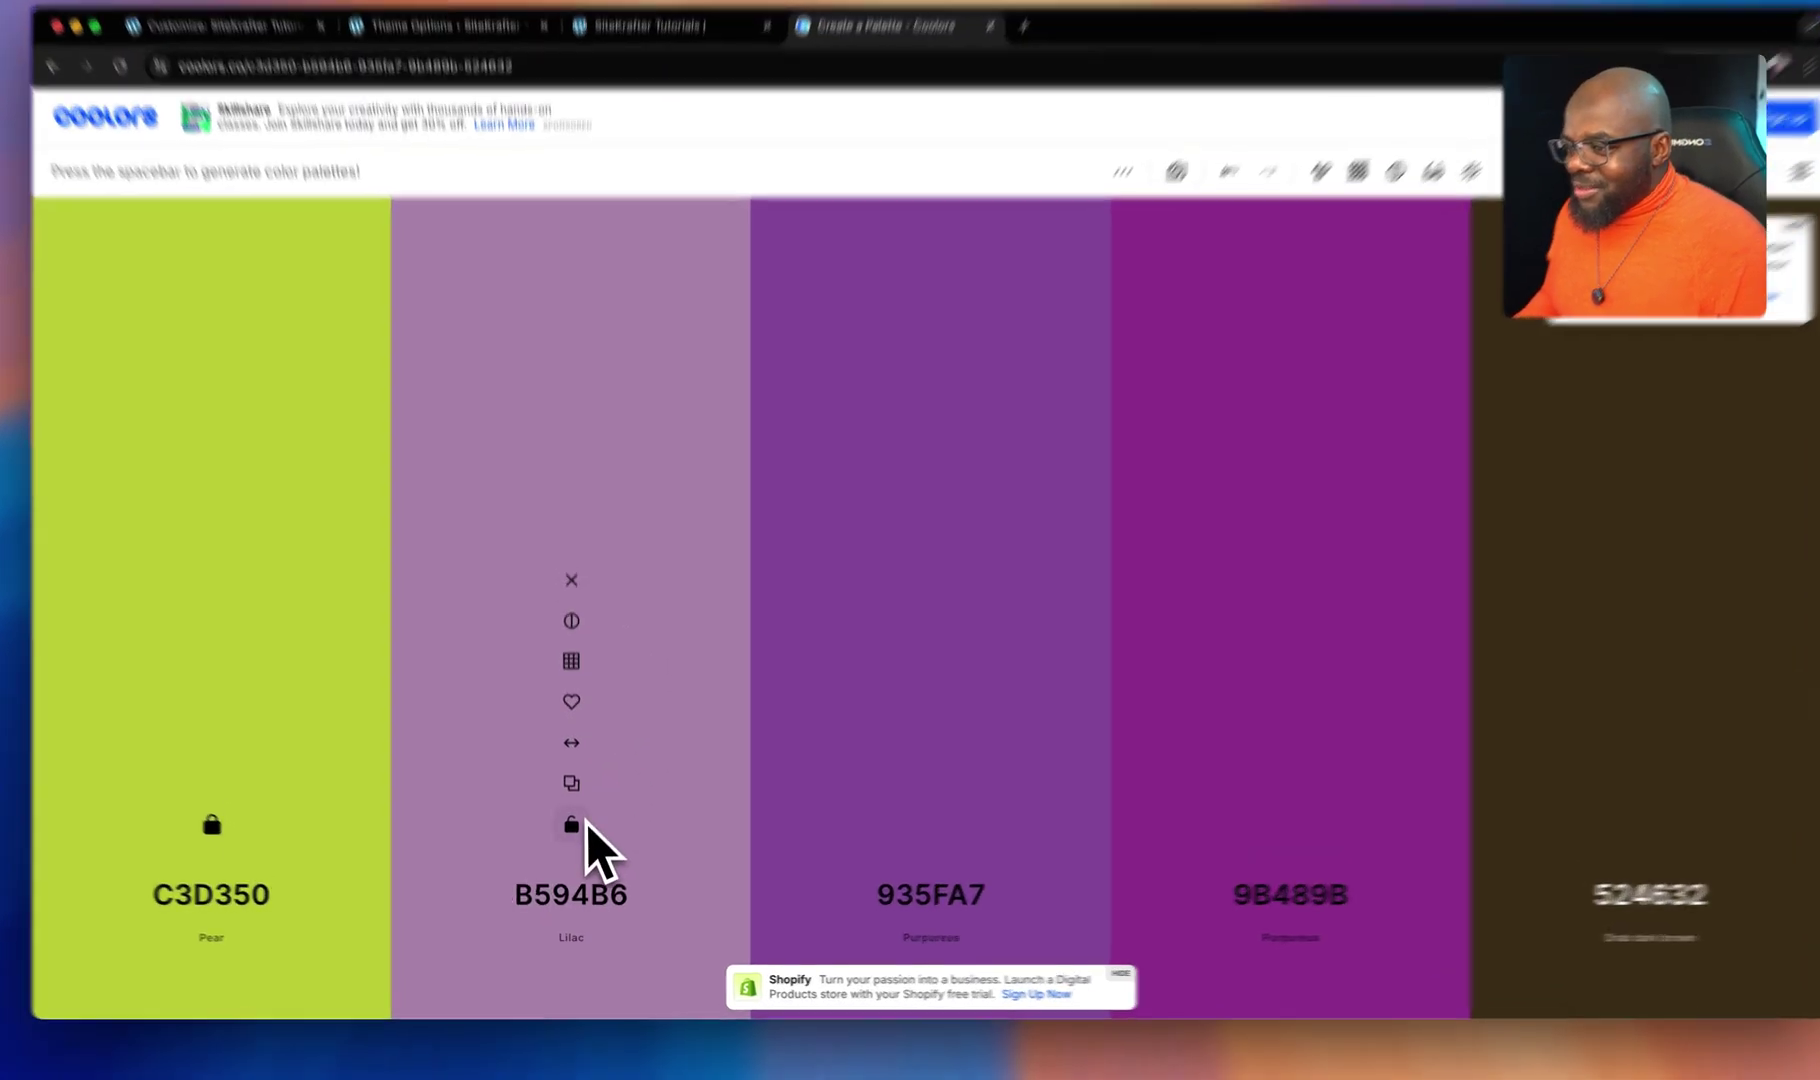
pyautogui.click(572, 833)
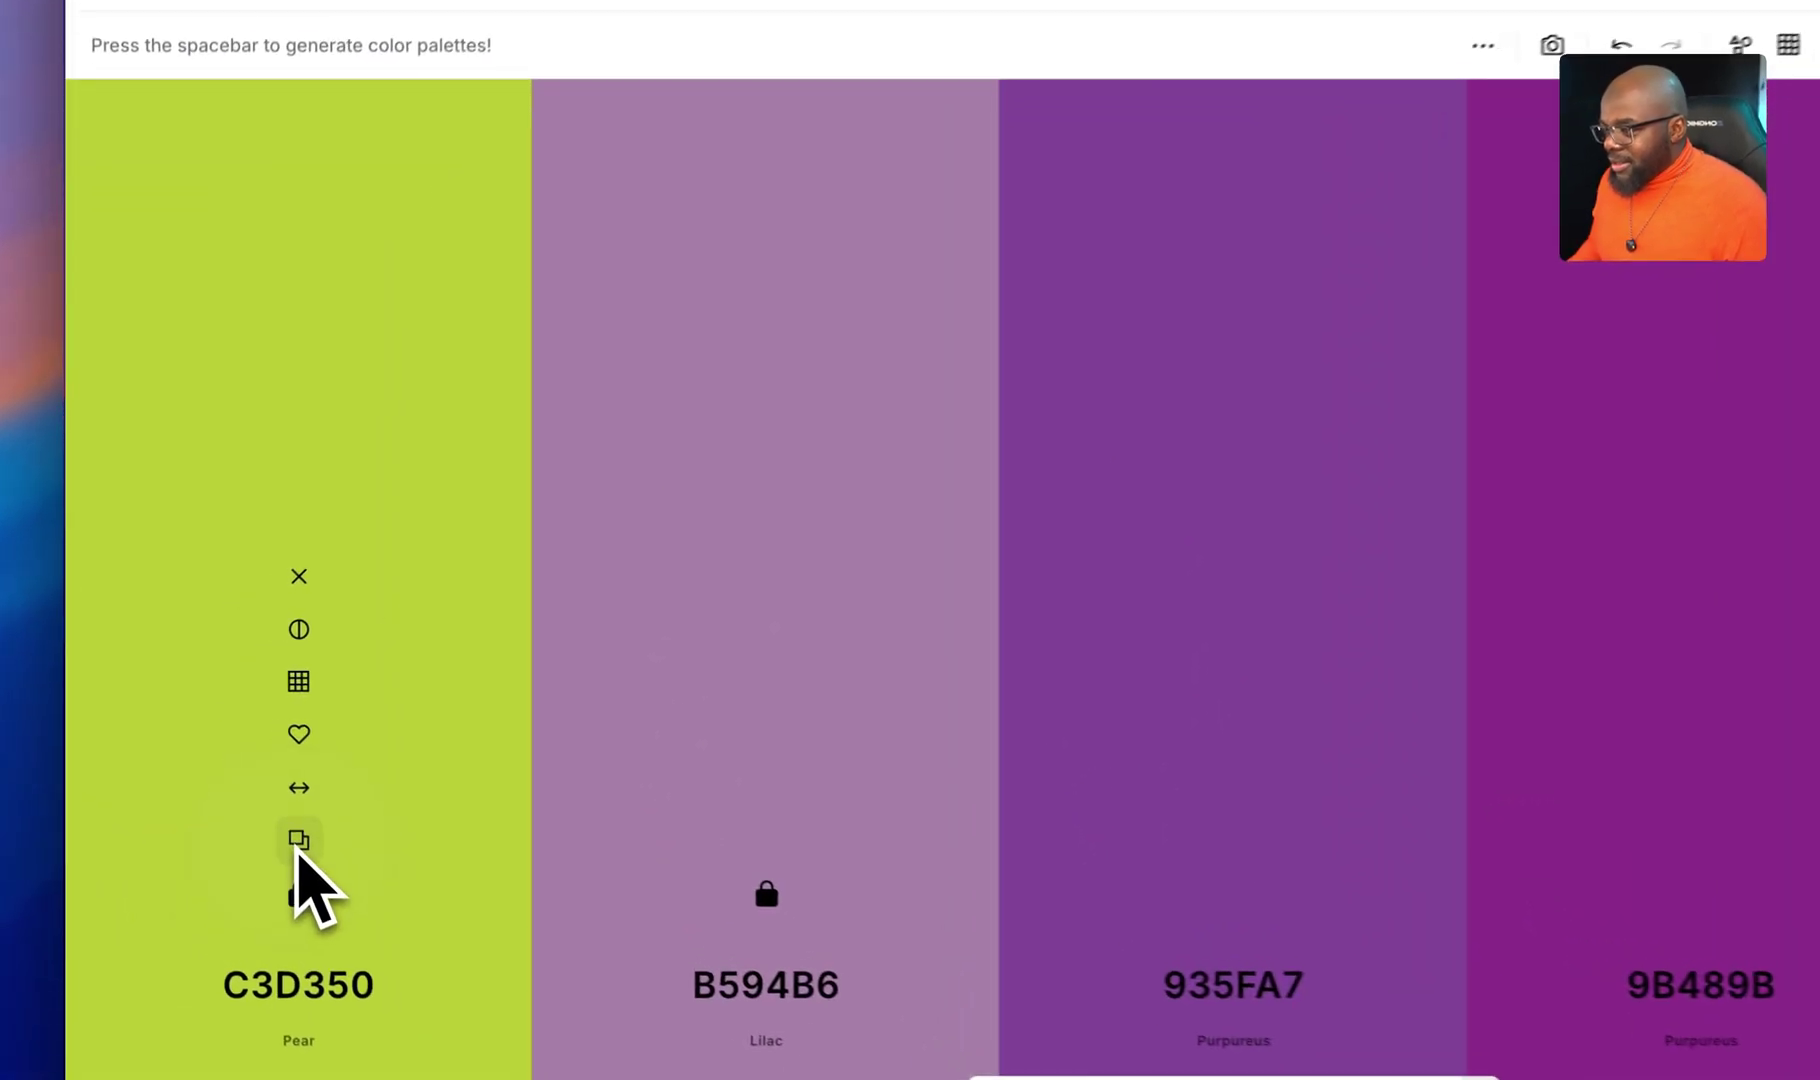
# - Set the Primary Color in the Customizer's Layout Settings to C3D350 and publish the change
pyautogui.click(357, 75)
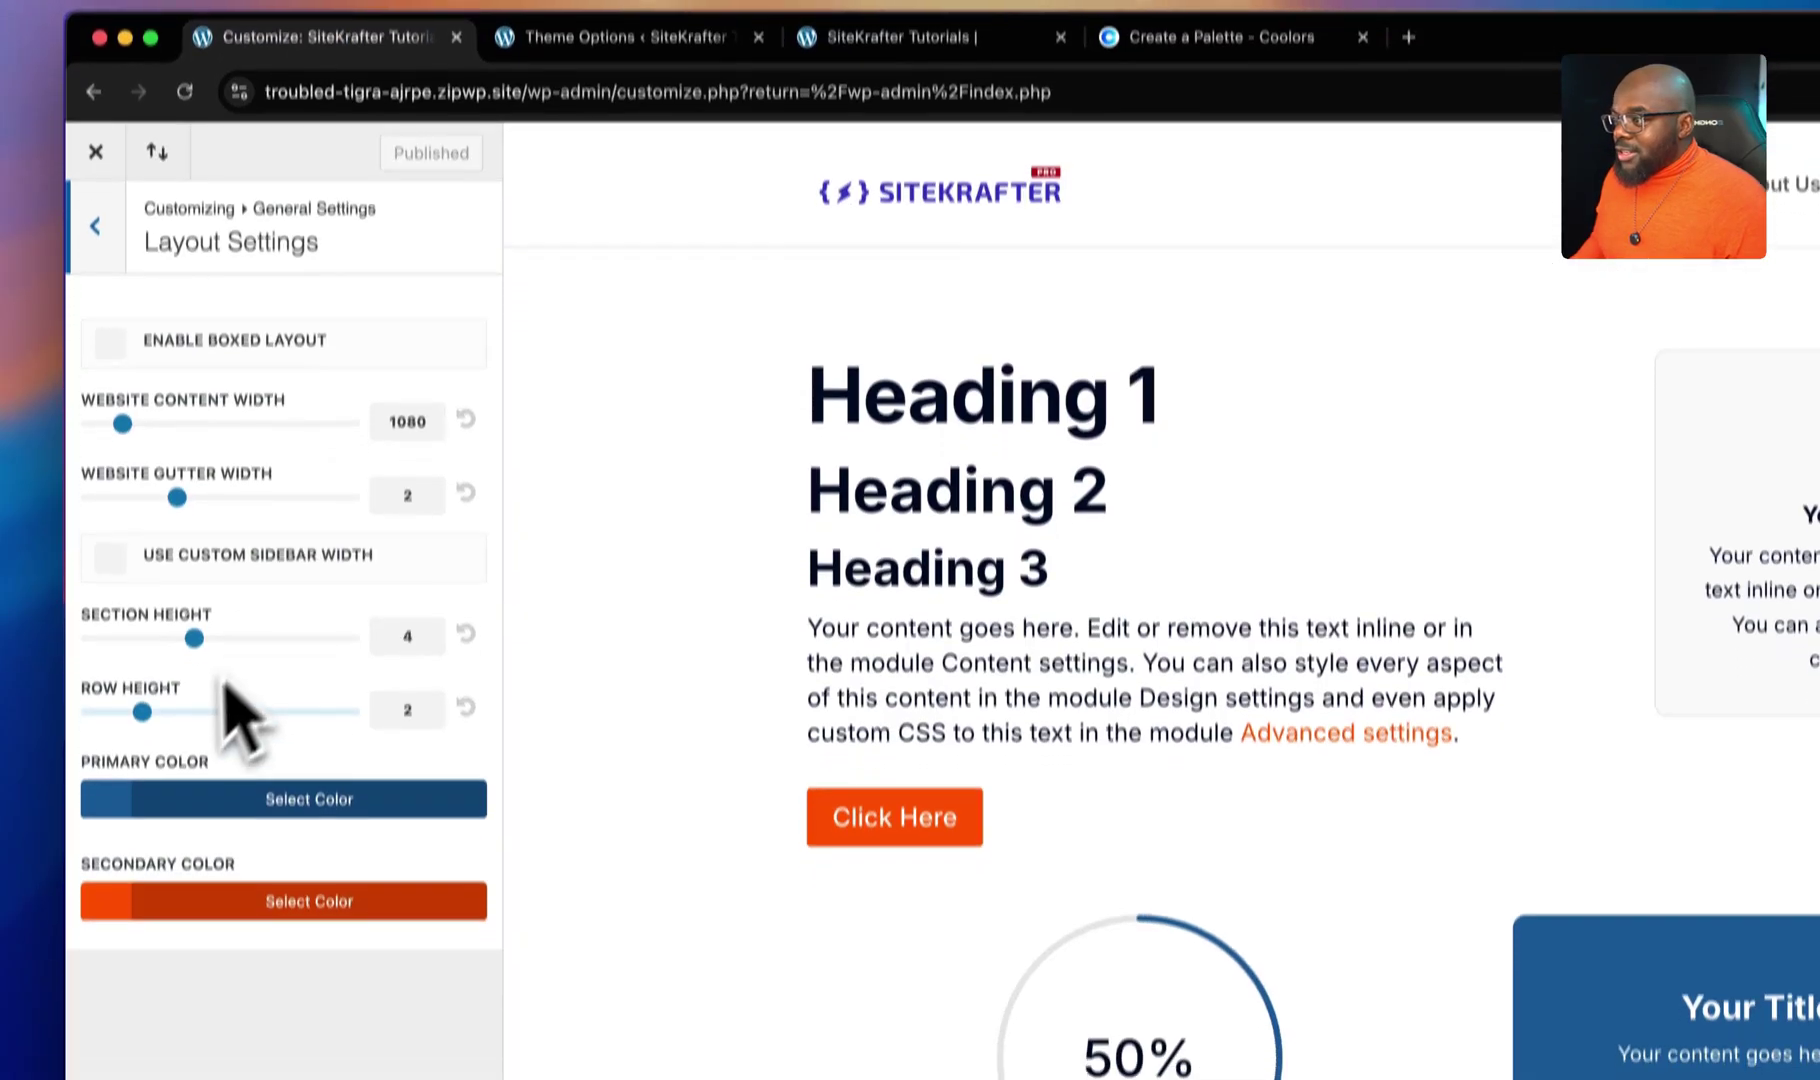
pyautogui.click(122, 799)
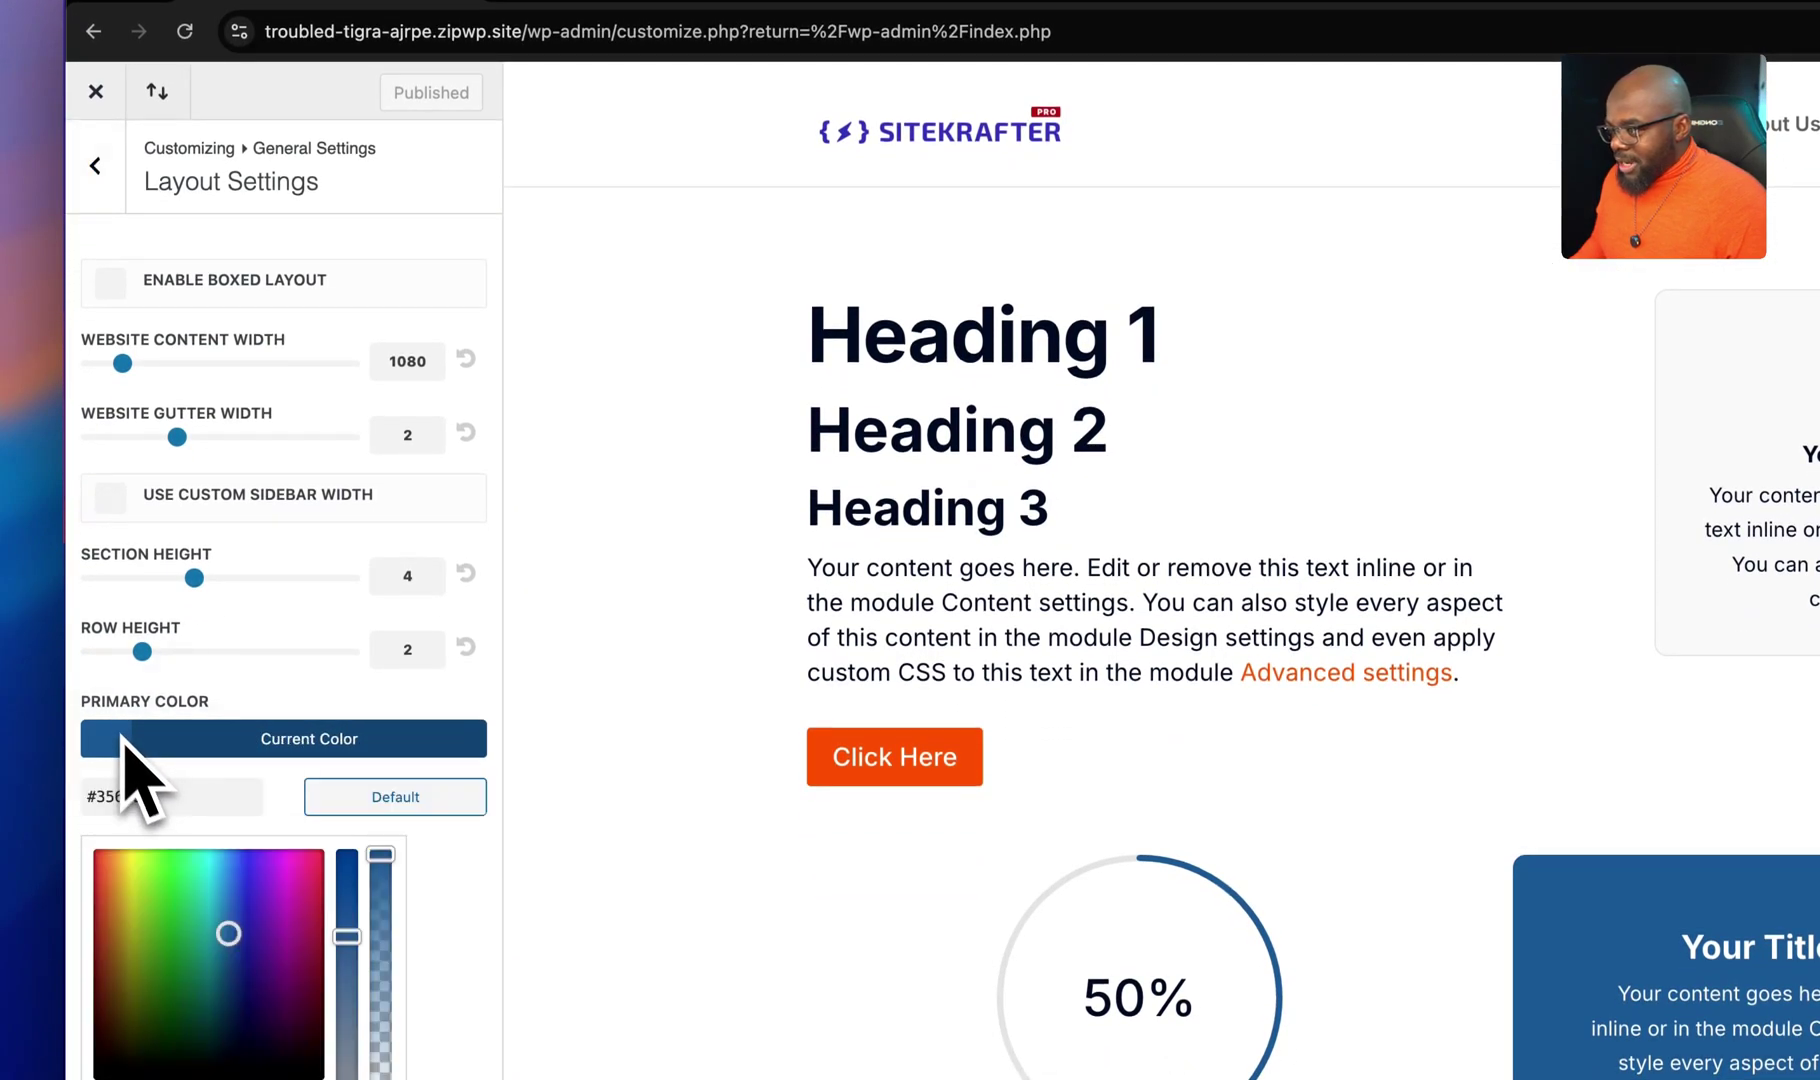
pyautogui.click(227, 812)
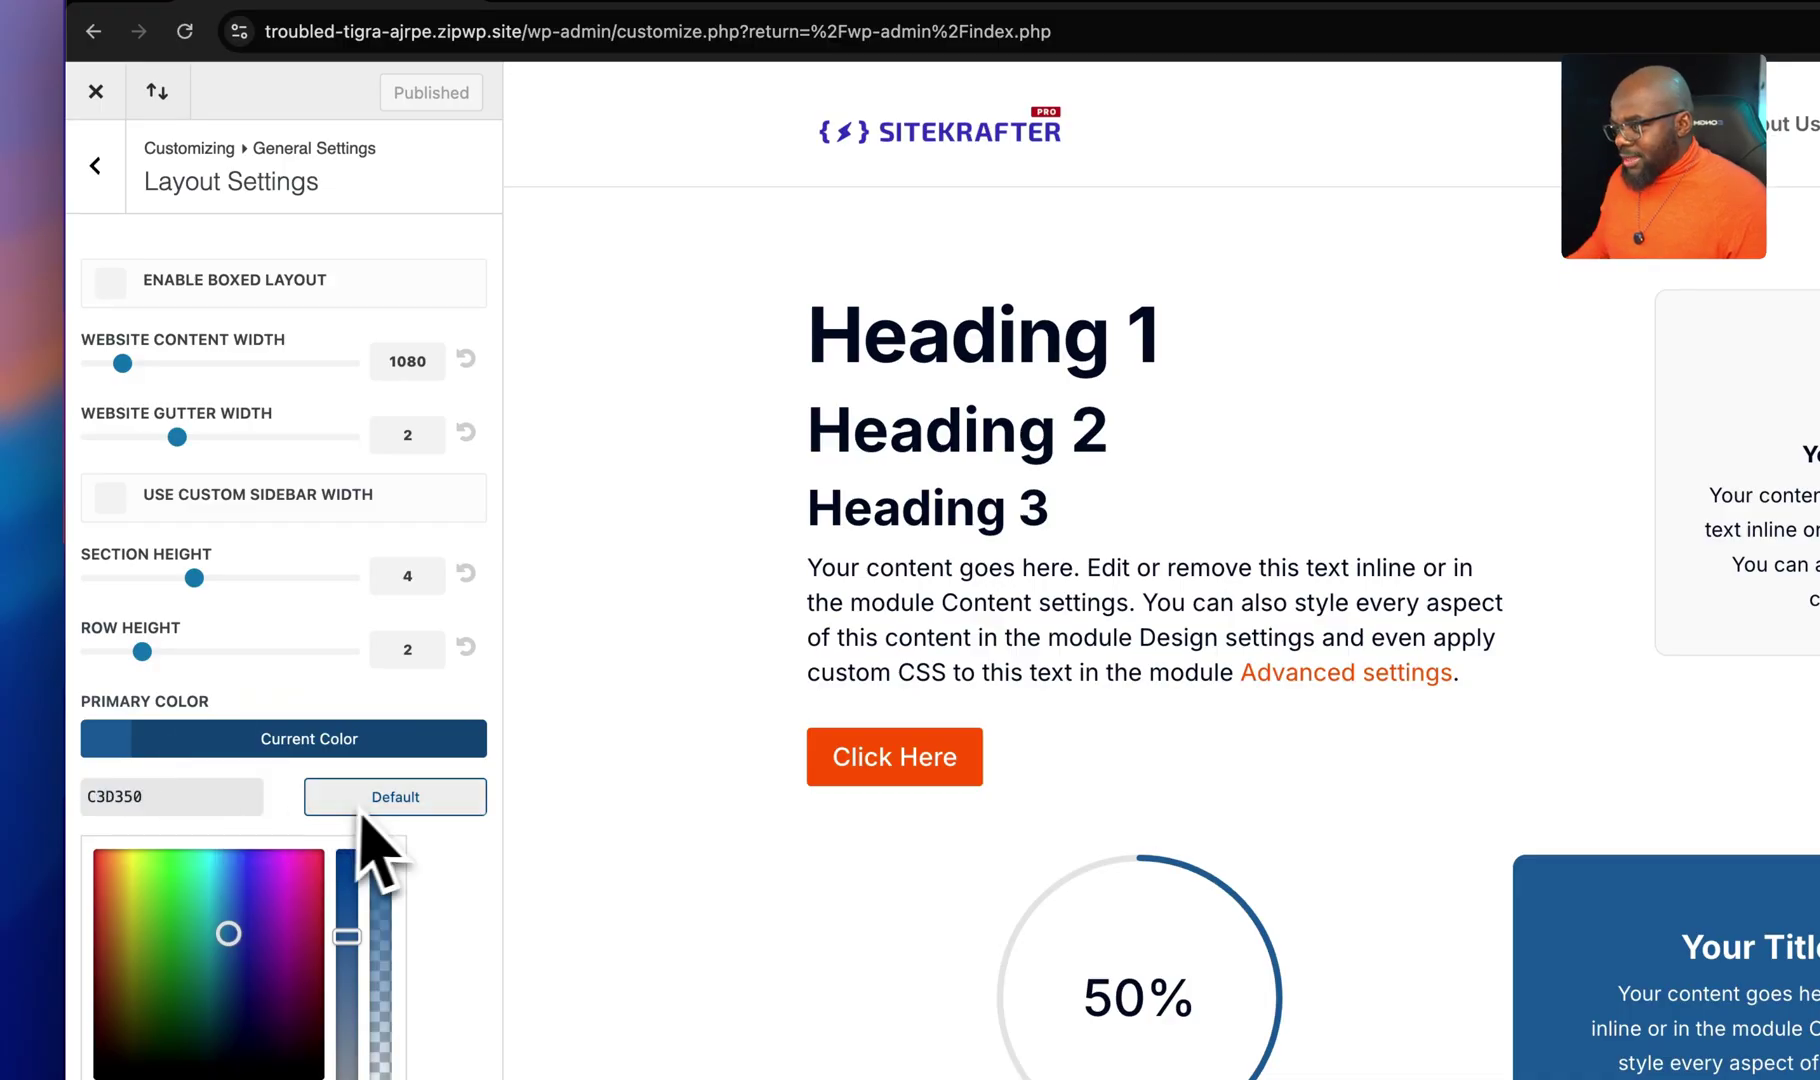
pyautogui.press('Return')
pyautogui.click(405, 92)
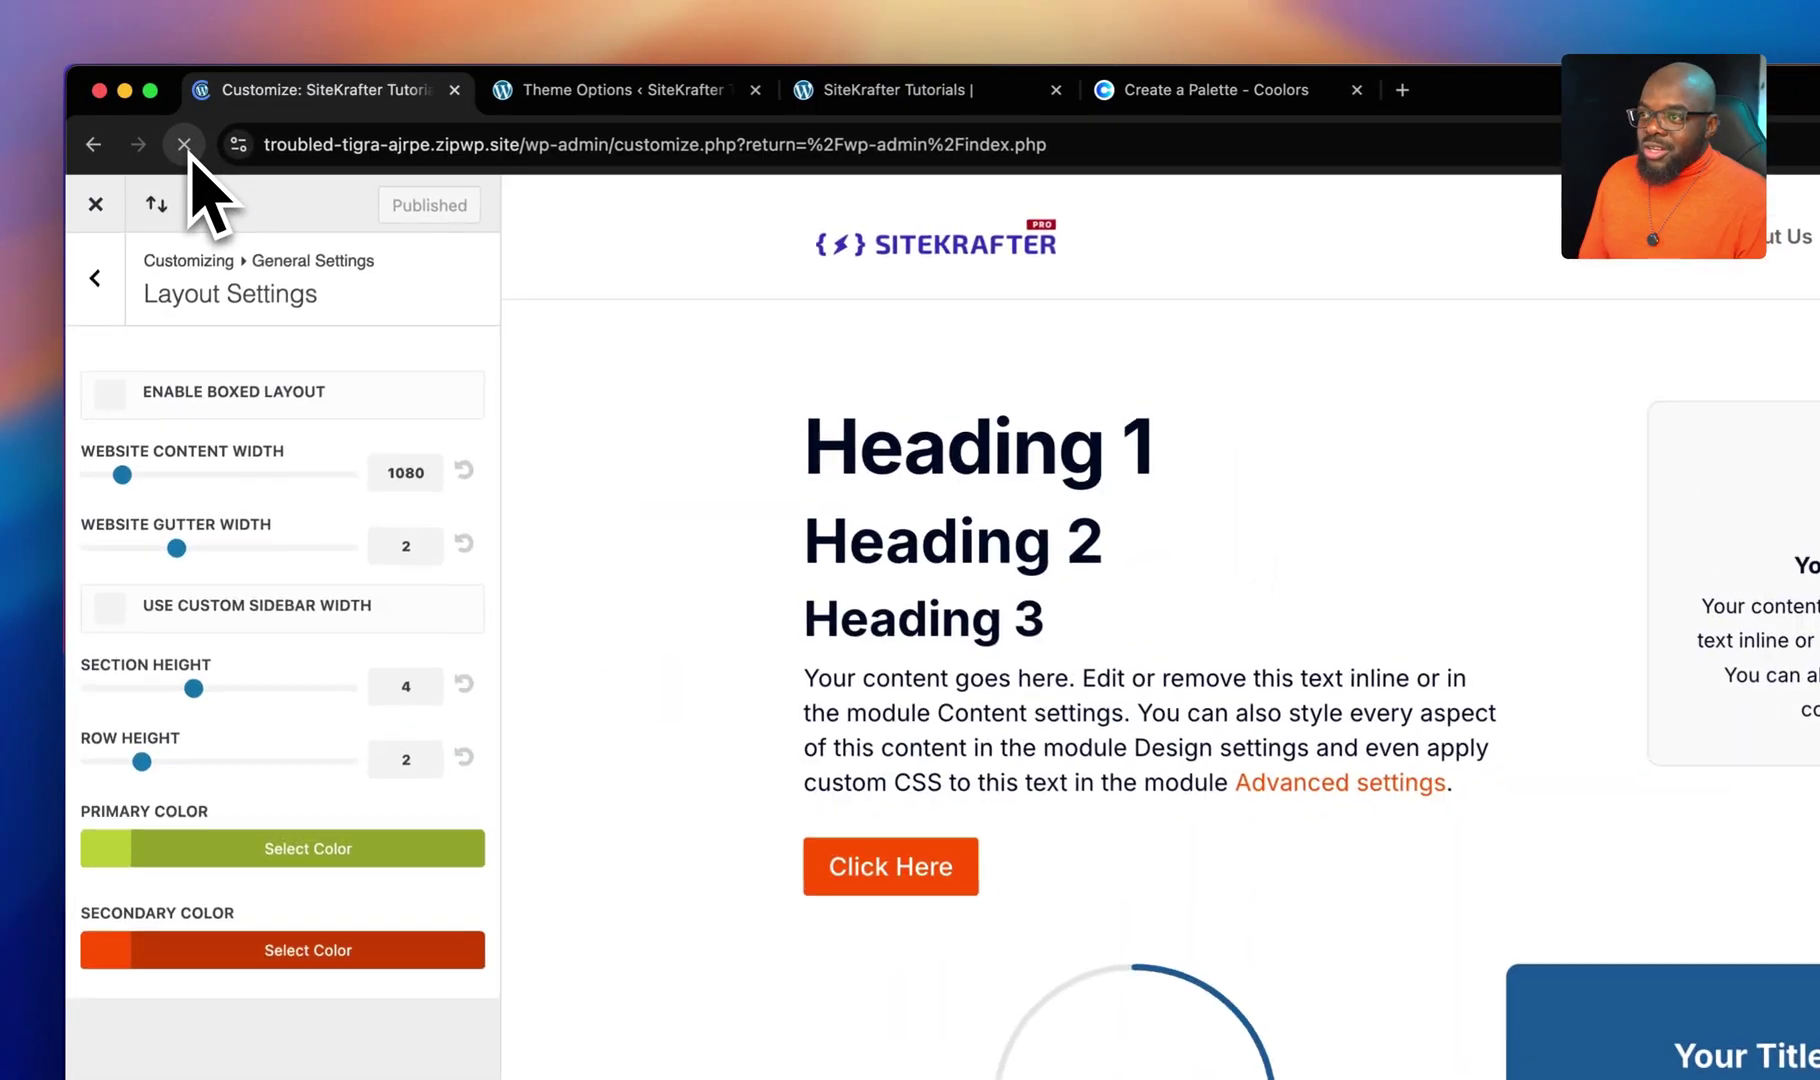
# - Reload the Customizer and check the primary color on the page's icon, counters and call-to-action module
pyautogui.click(149, 121)
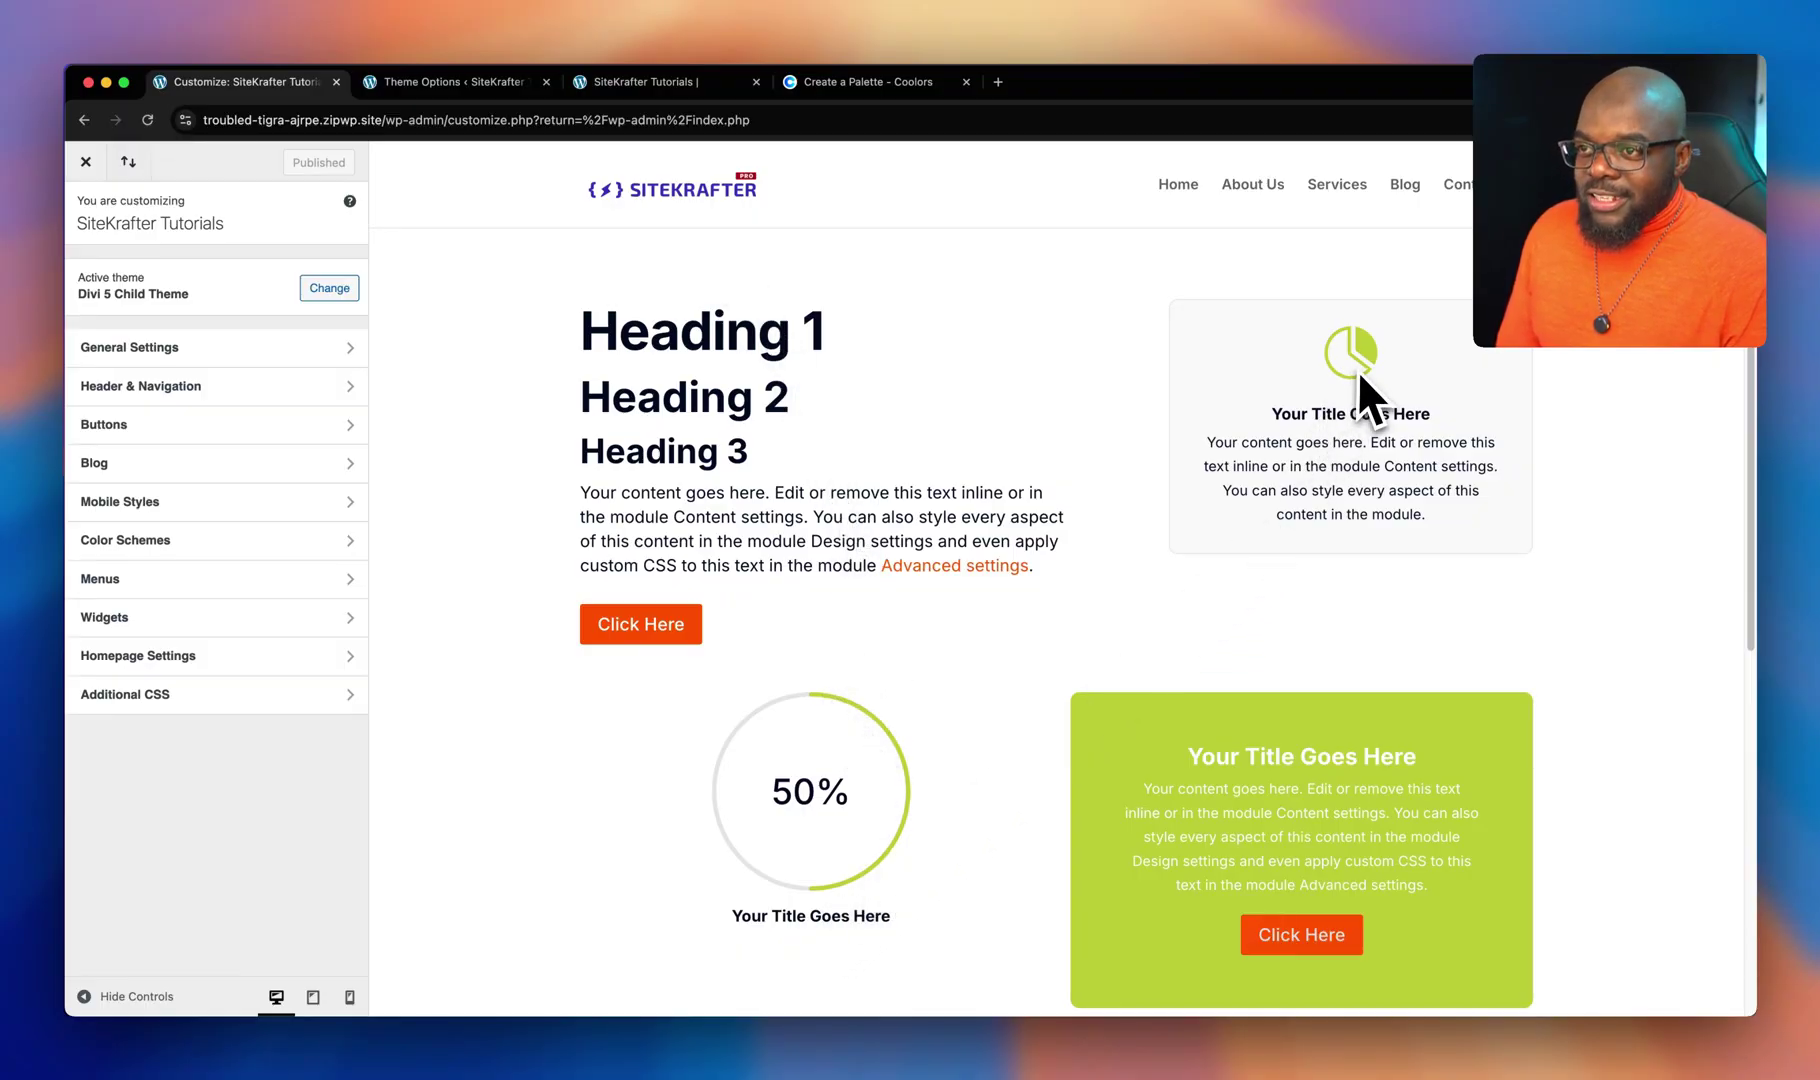
pyautogui.scroll(-5, 1382, 390)
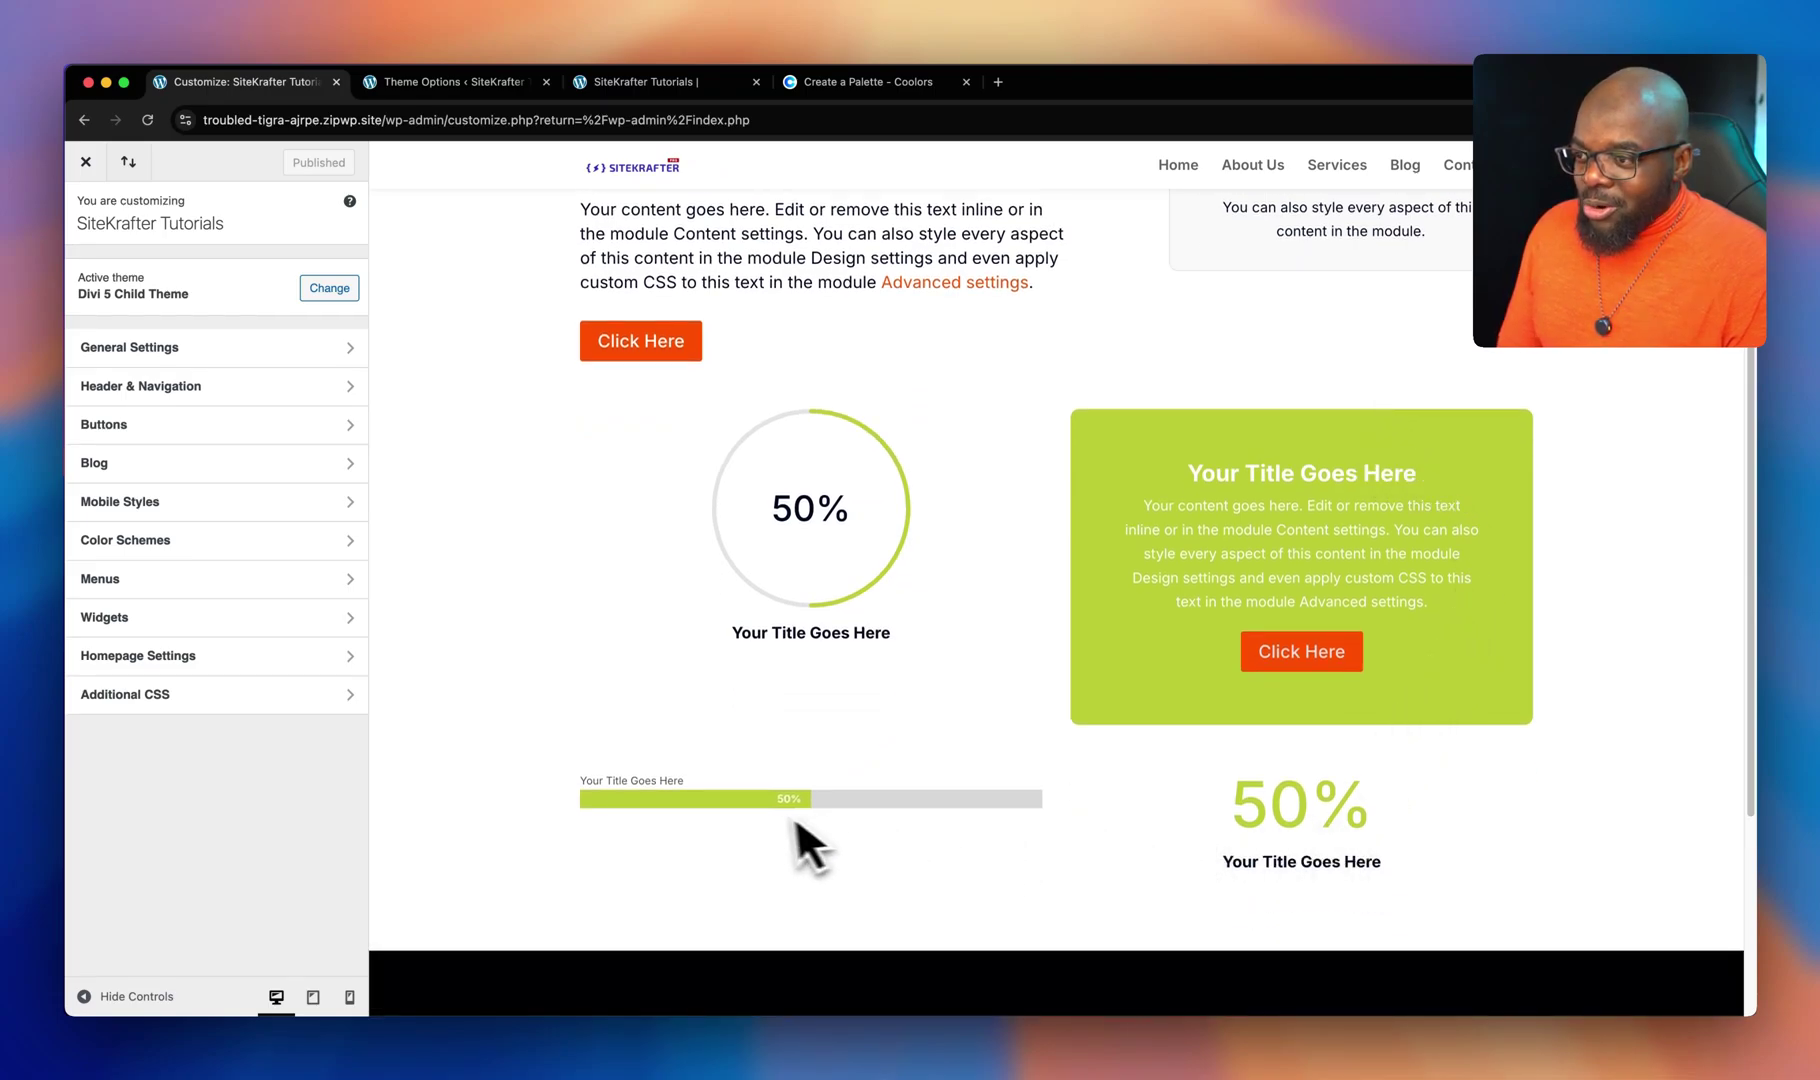
# - Open the Layout Settings within the Customizer's General Settings
pyautogui.scroll(5, 1015, 760)
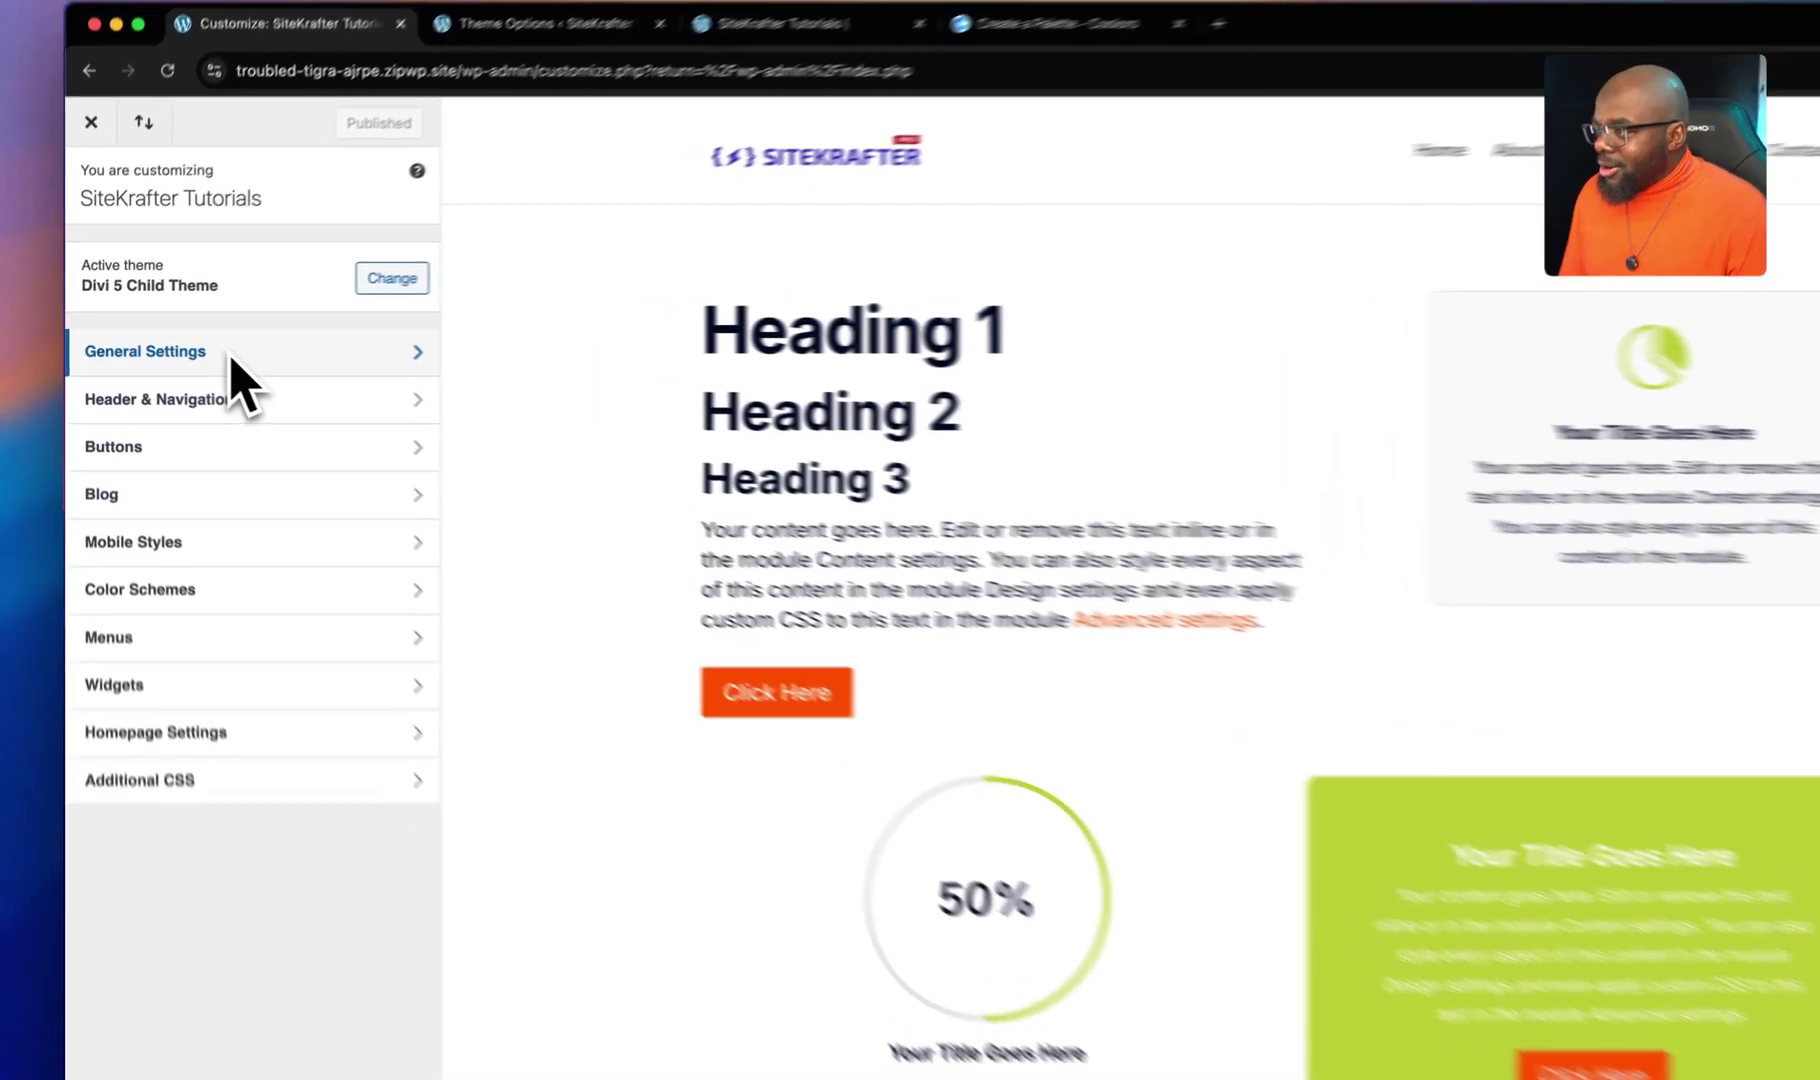
pyautogui.click(200, 349)
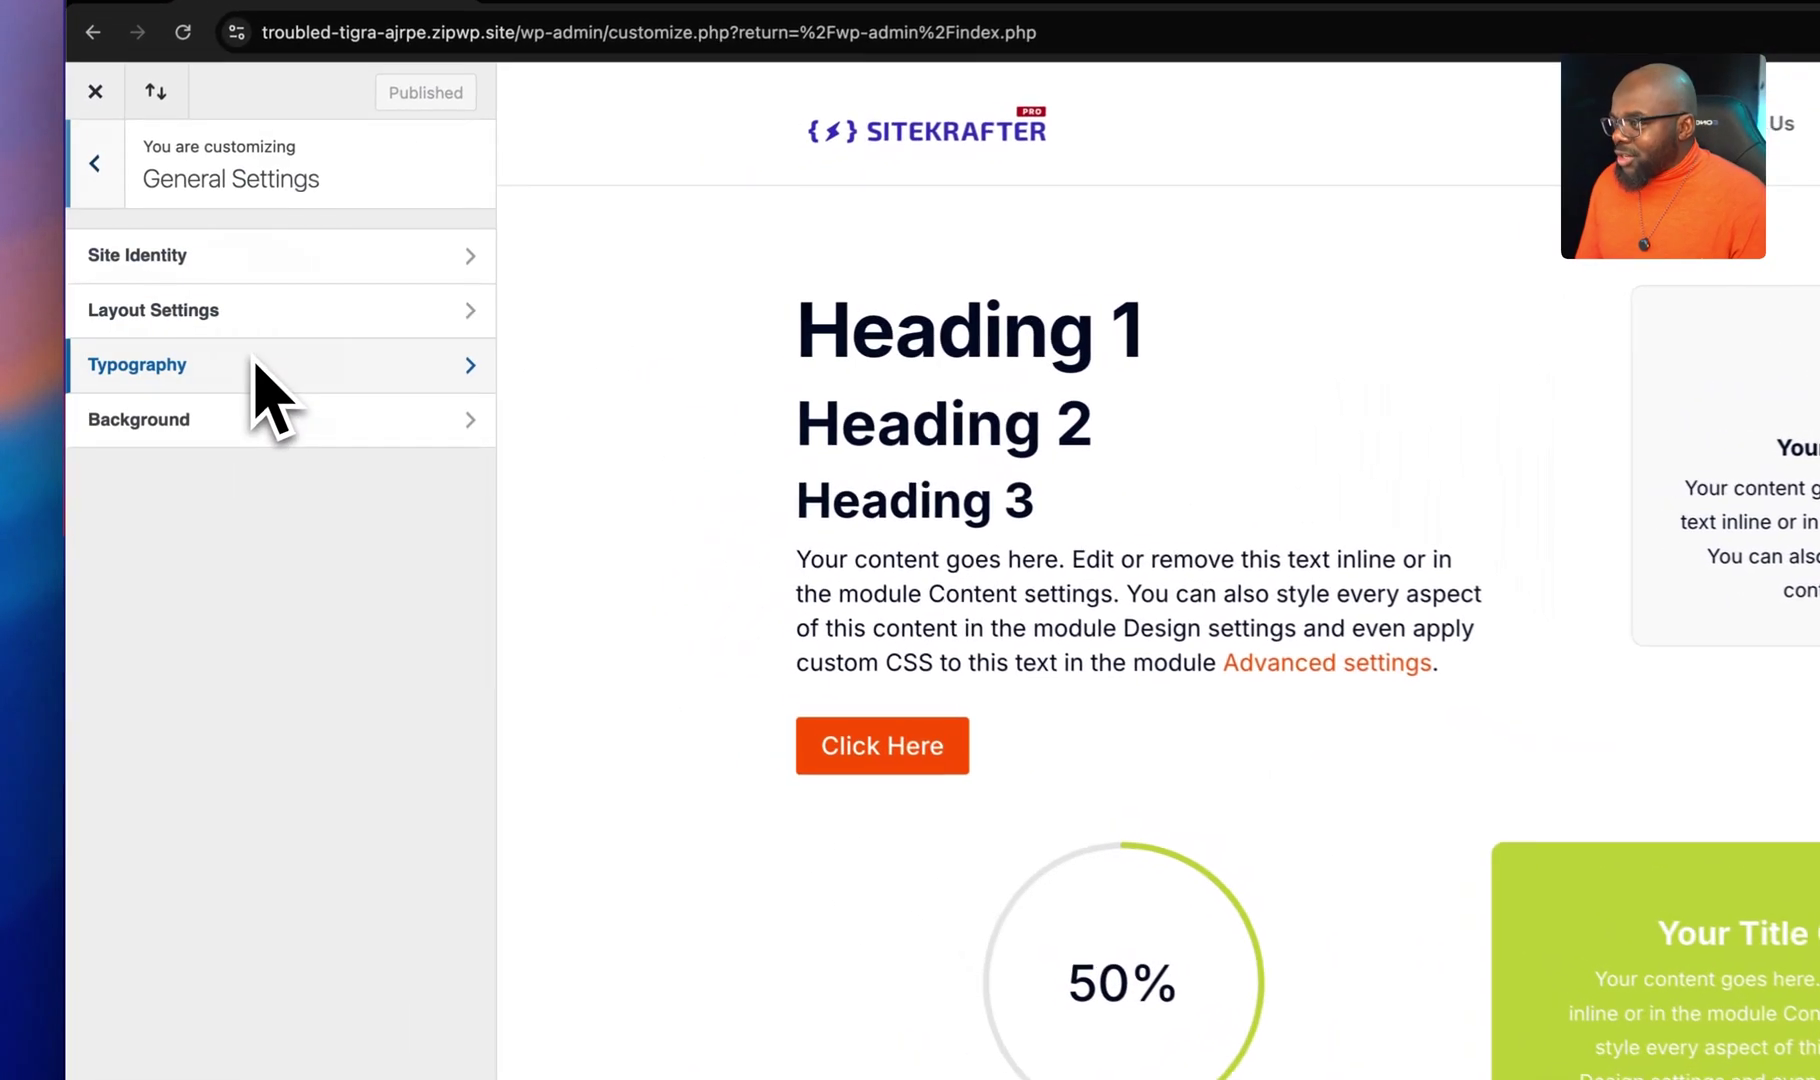
pyautogui.click(258, 322)
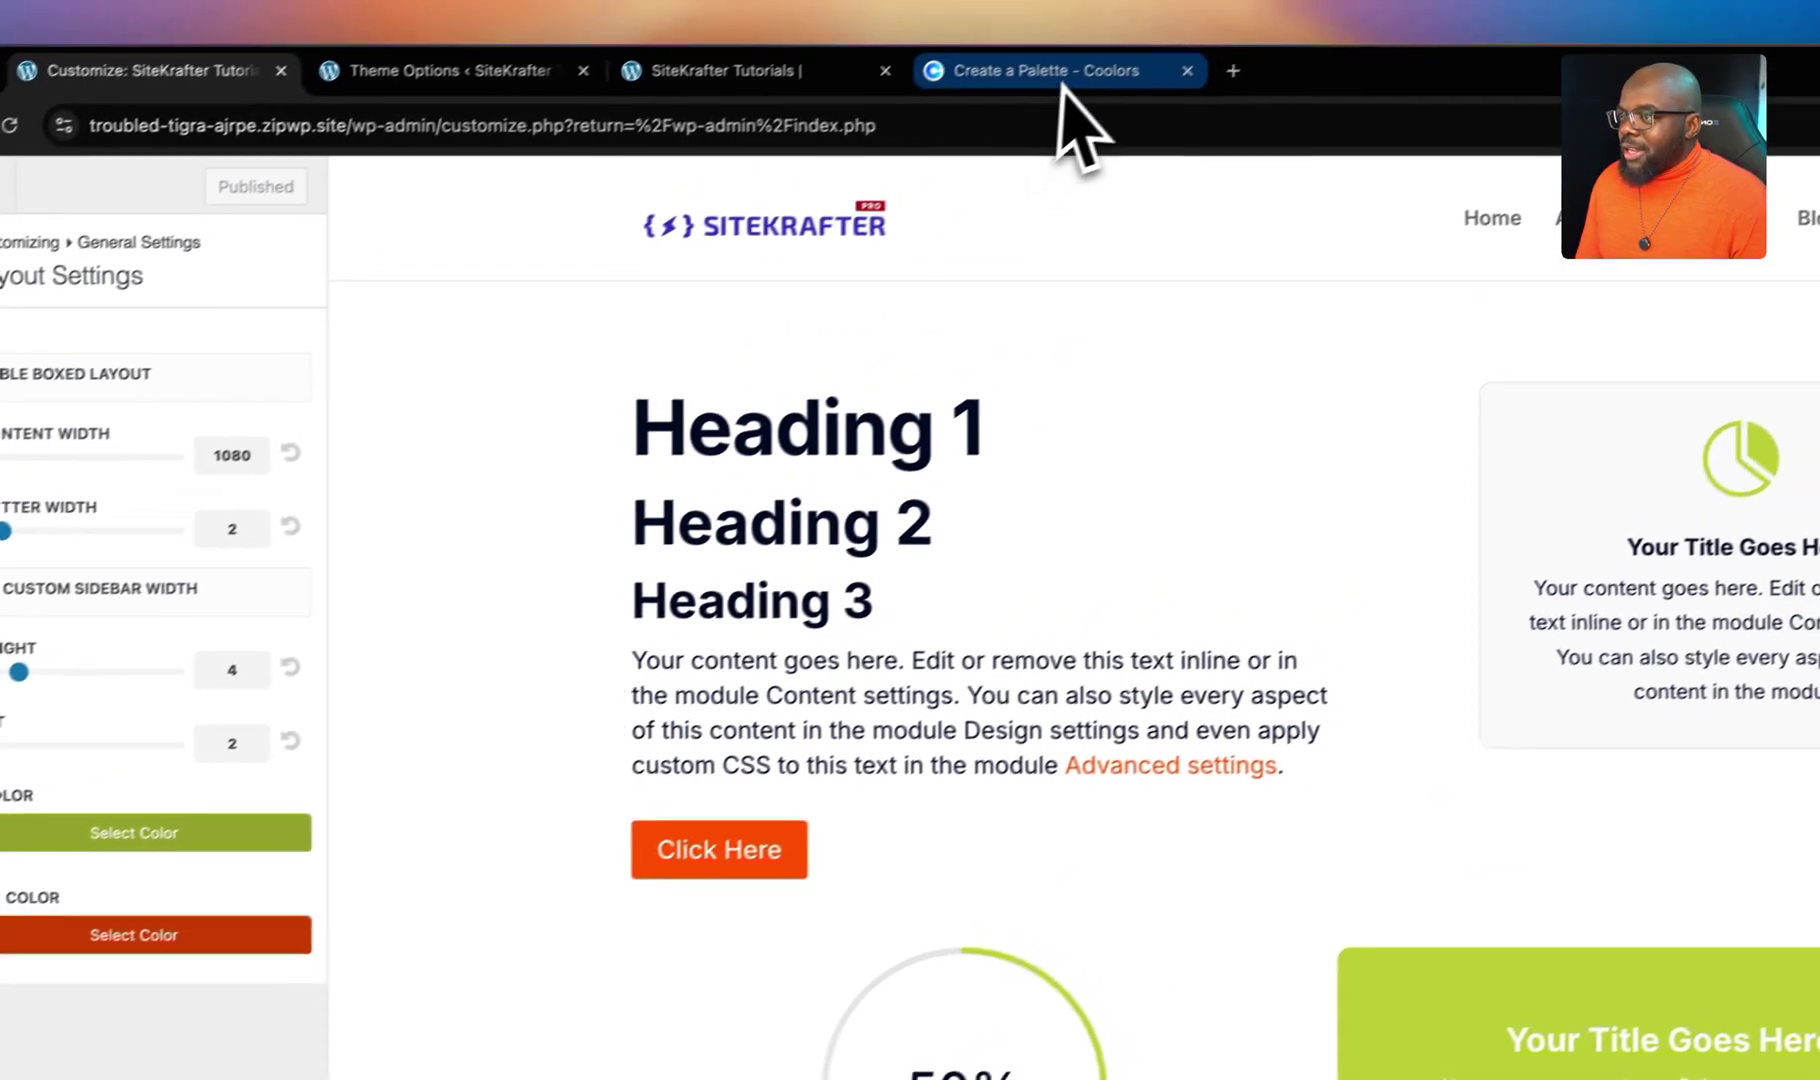
# - Switch to Coolors and generate further palettes around the locked B594B6 until 631D76 is the first color
pyautogui.click(1068, 122)
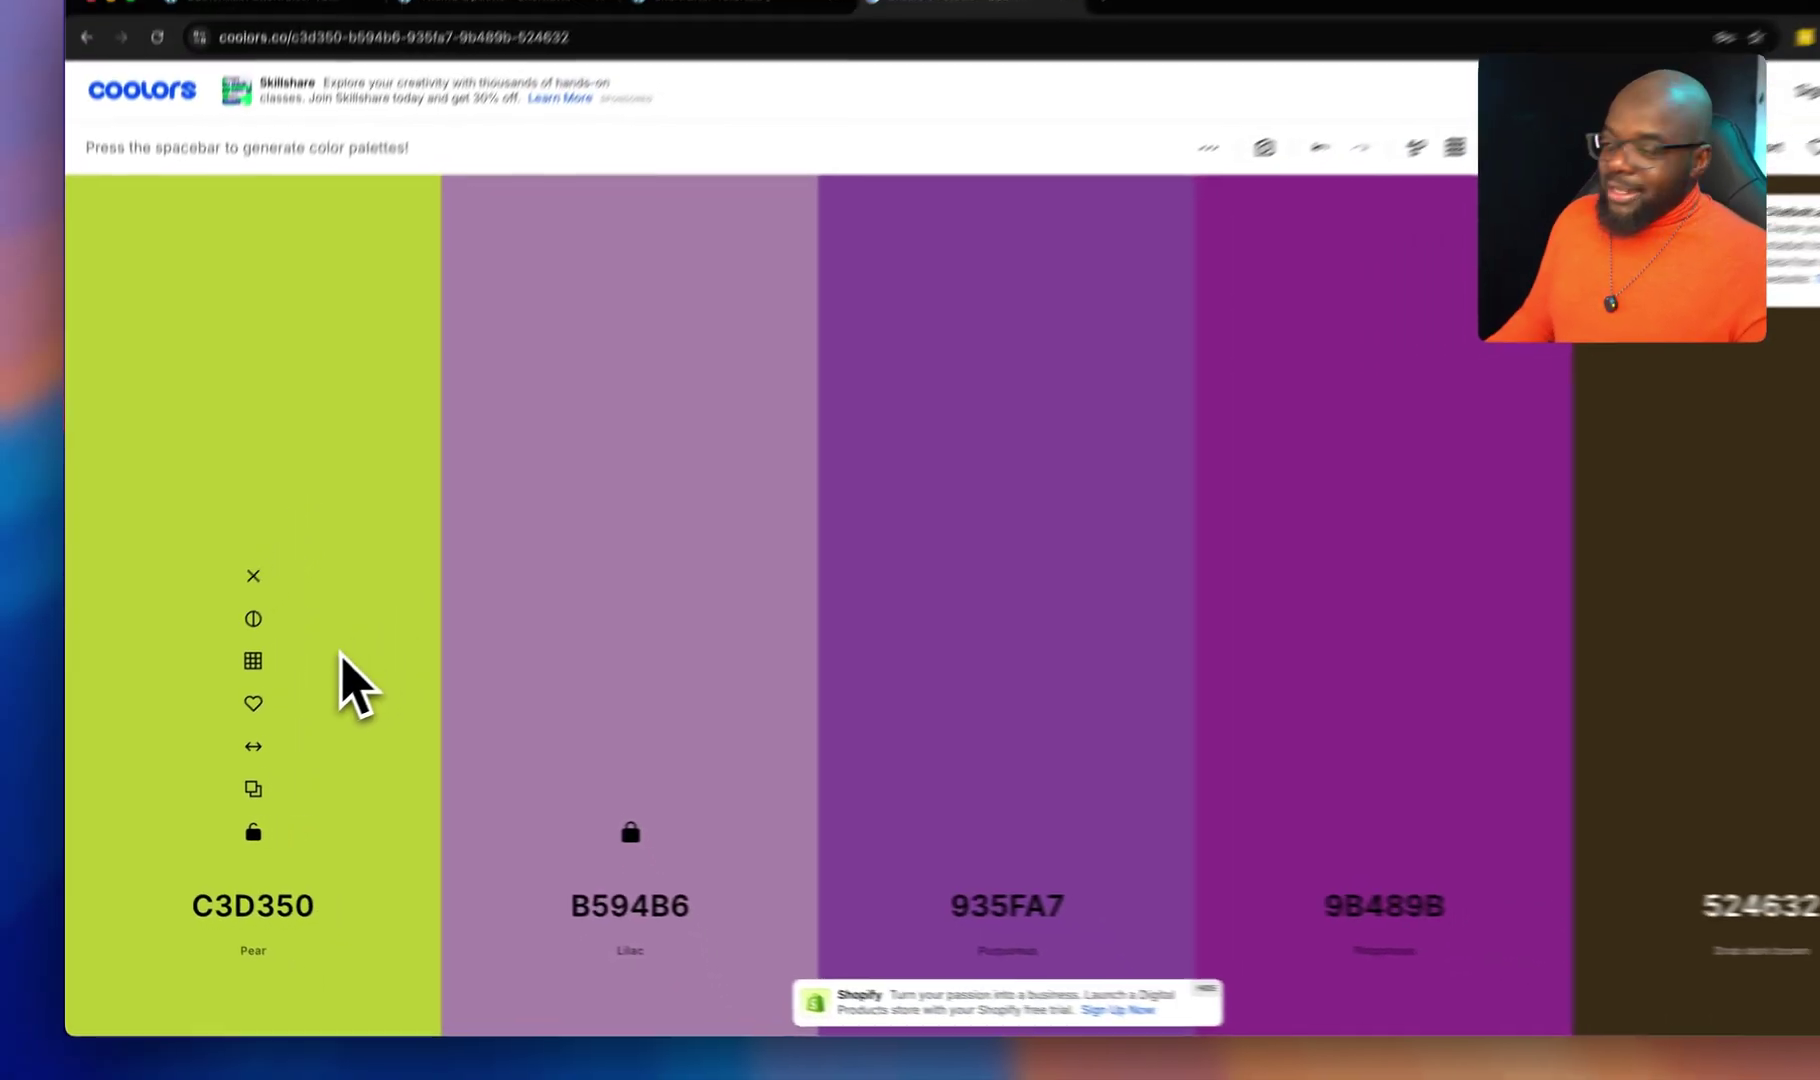
pyautogui.press('space')
pyautogui.press('space')
pyautogui.press('space')
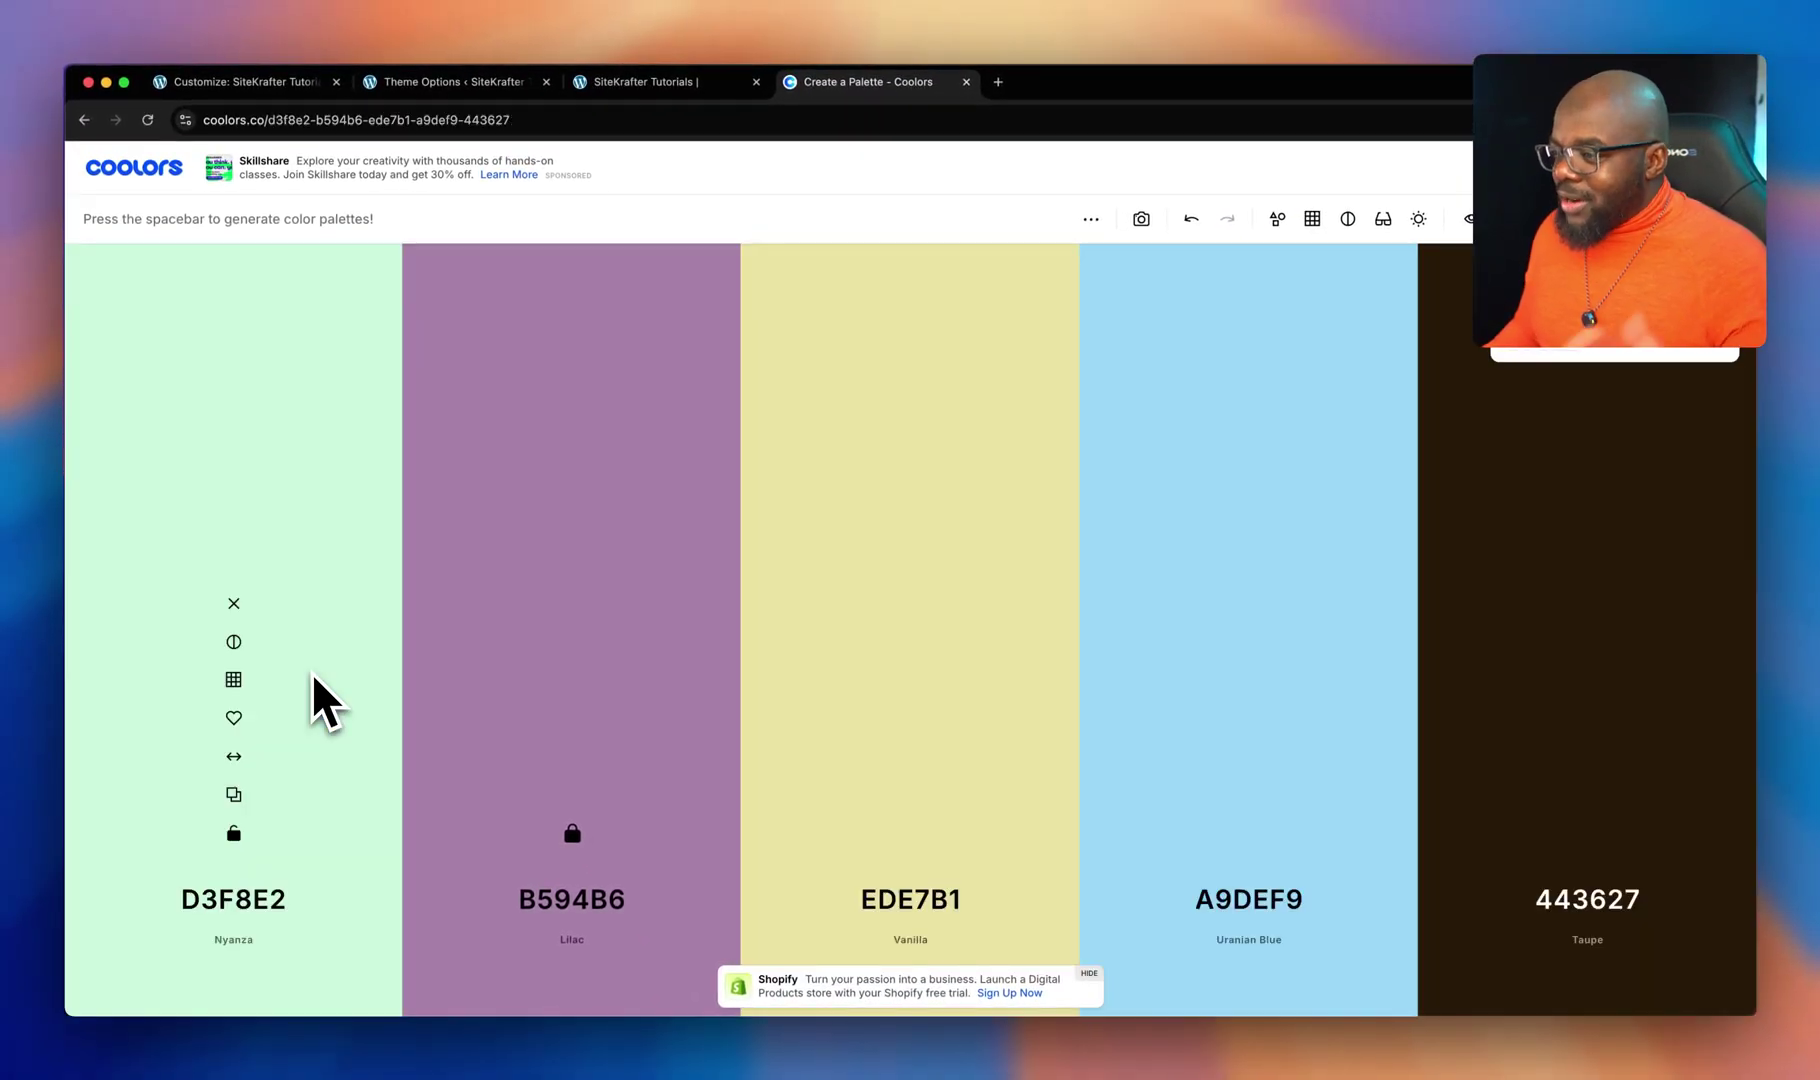
pyautogui.press('space')
pyautogui.press('space')
pyautogui.press('space')
pyautogui.press('space')
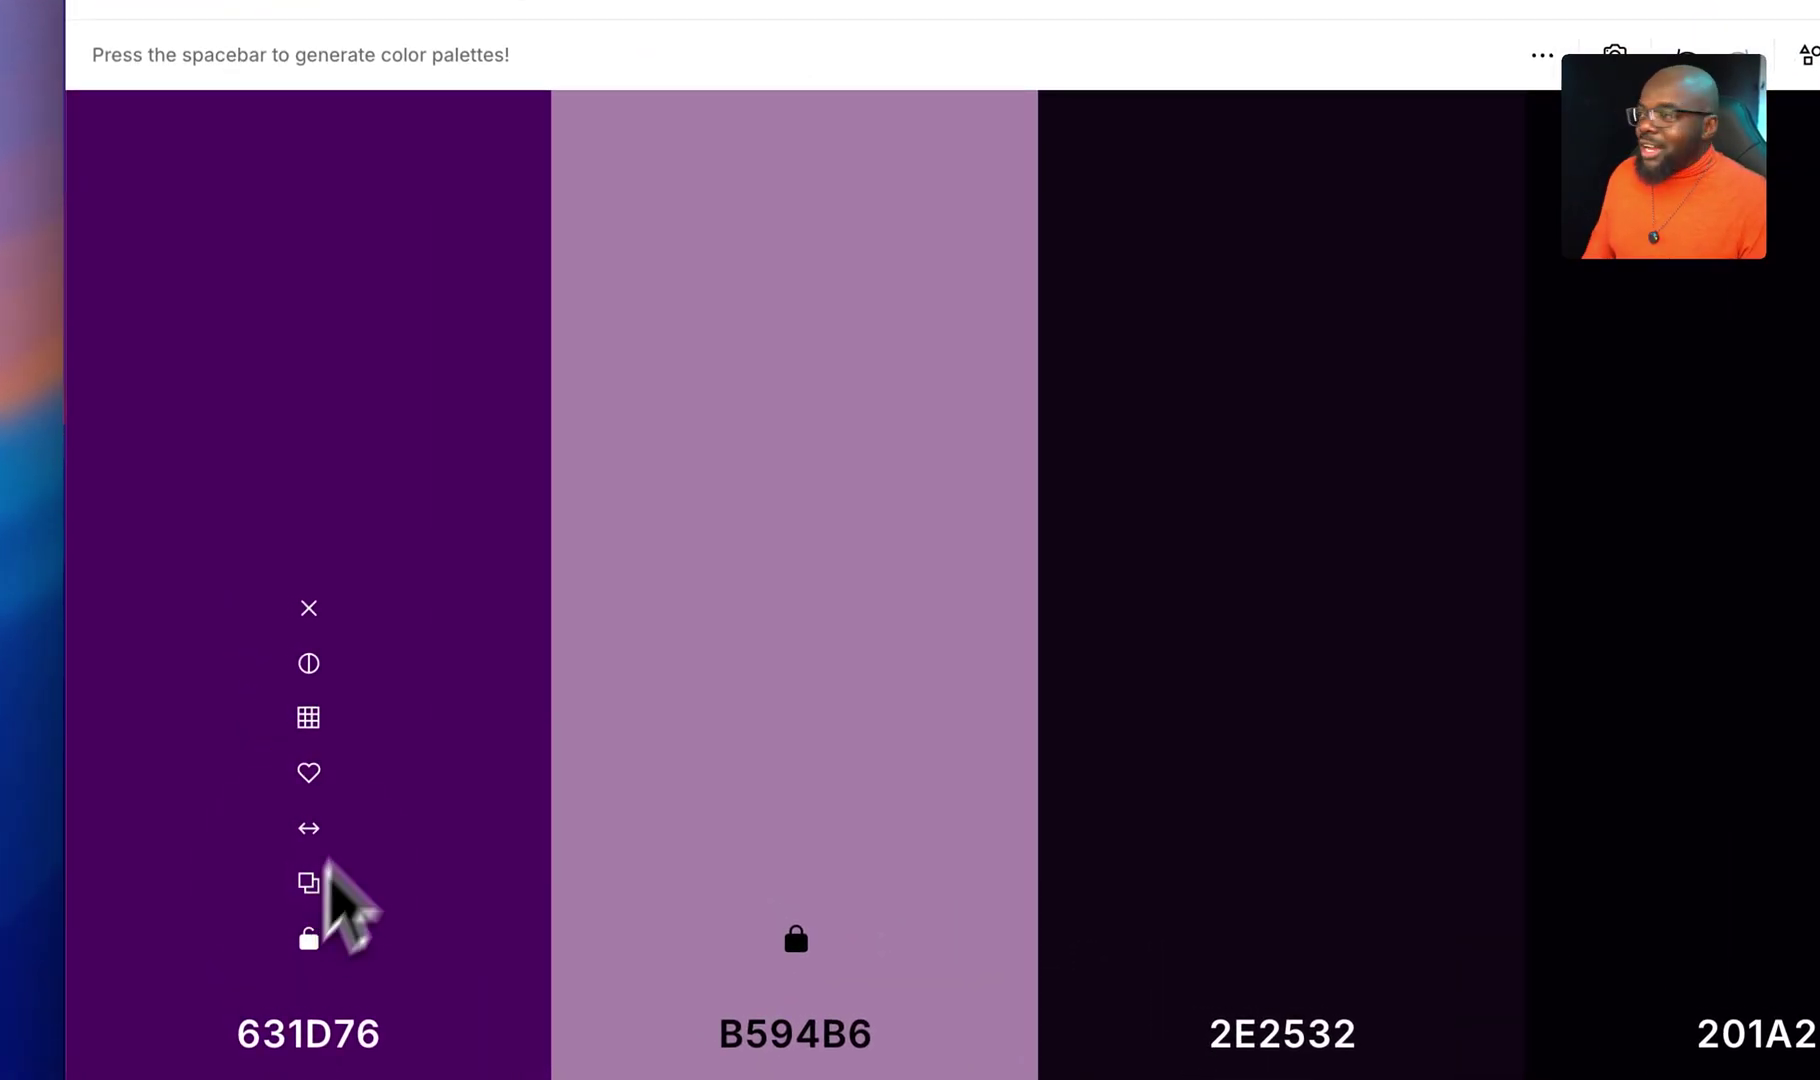
# - Back in the Customizer's Layout Settings, set the Primary Color to 631D76 and publish the change
pyautogui.click(390, 85)
pyautogui.click(105, 752)
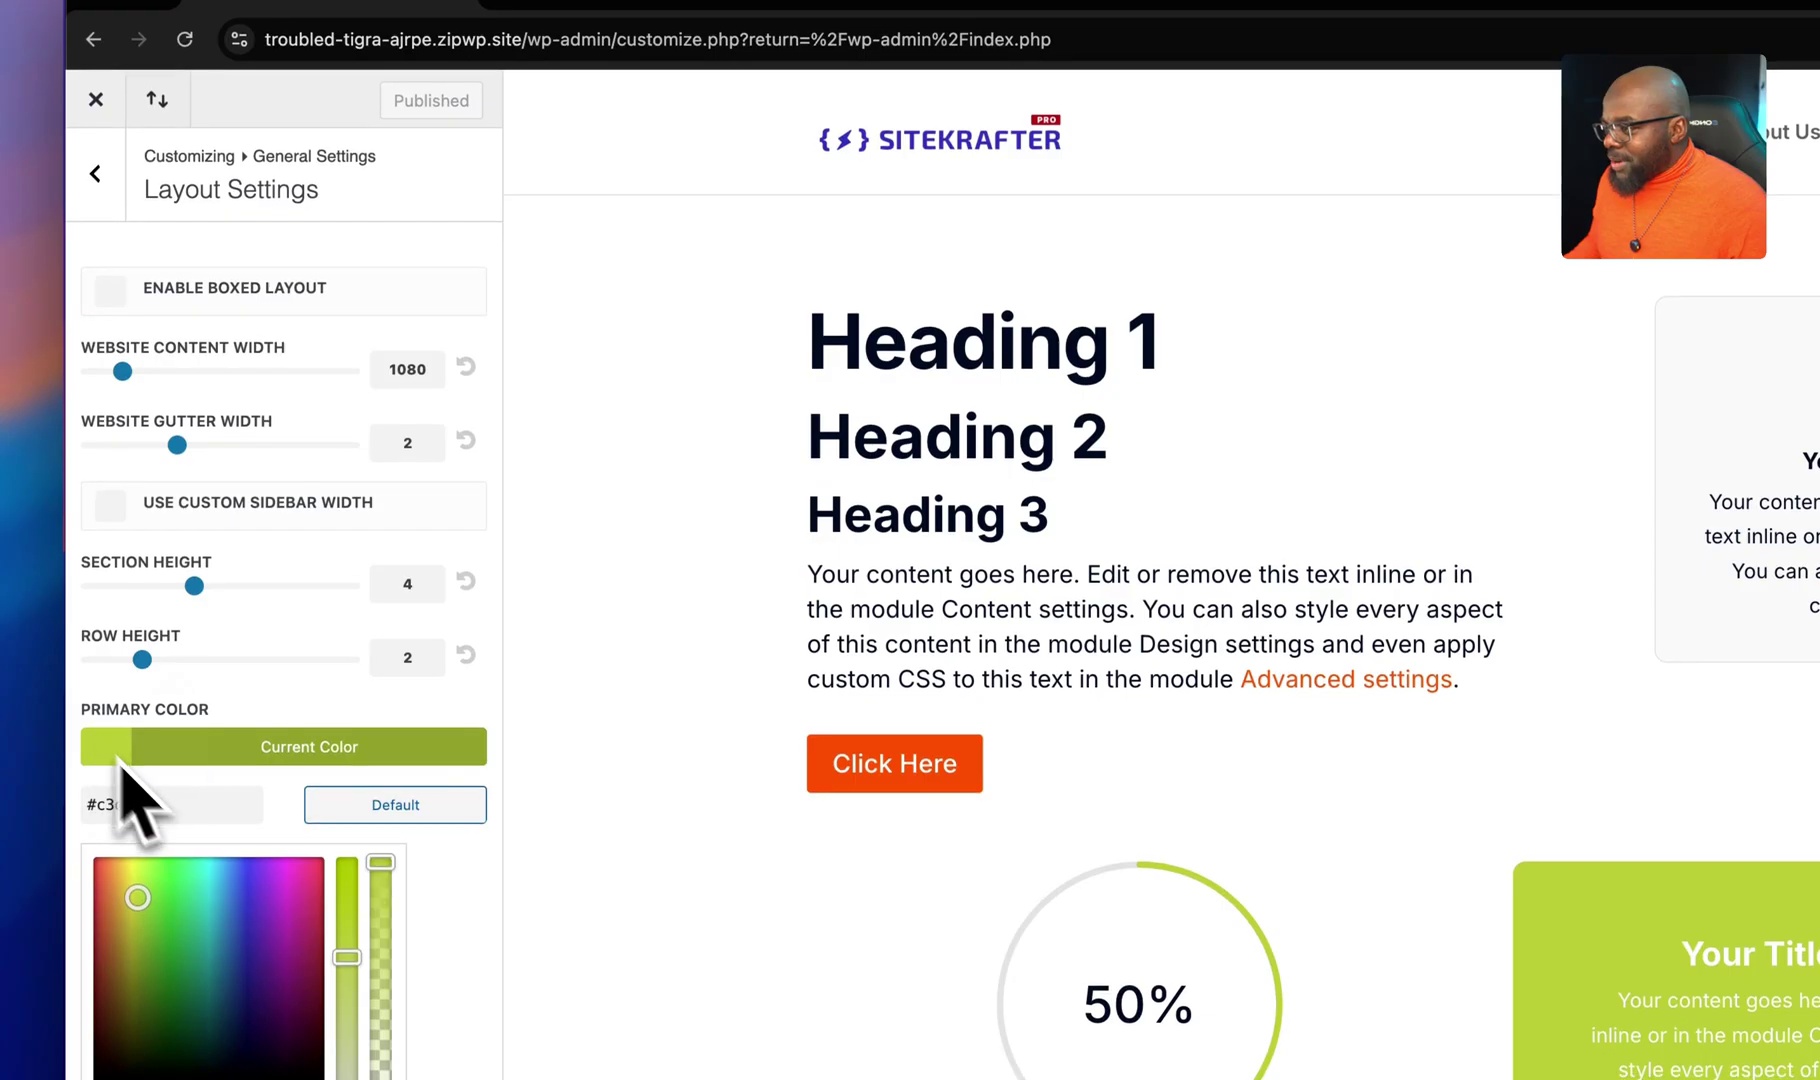
pyautogui.tripleClick(180, 812)
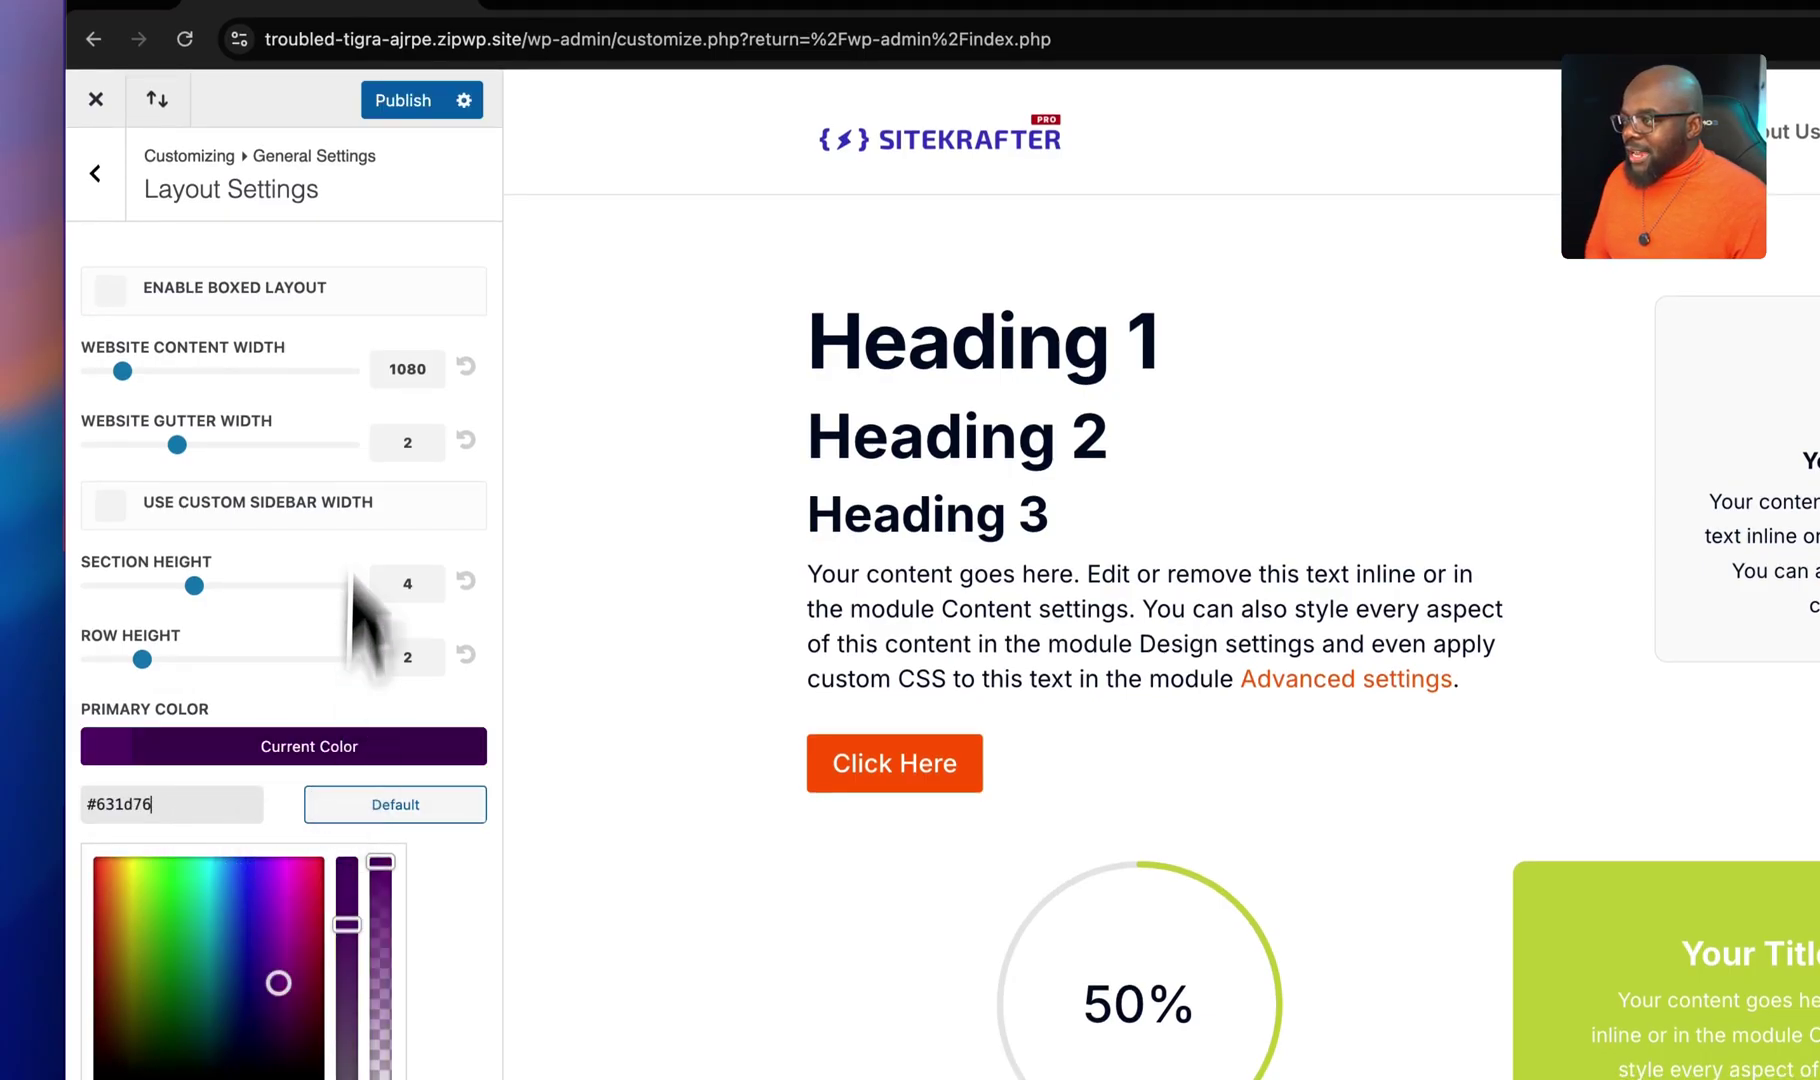
pyautogui.click(425, 100)
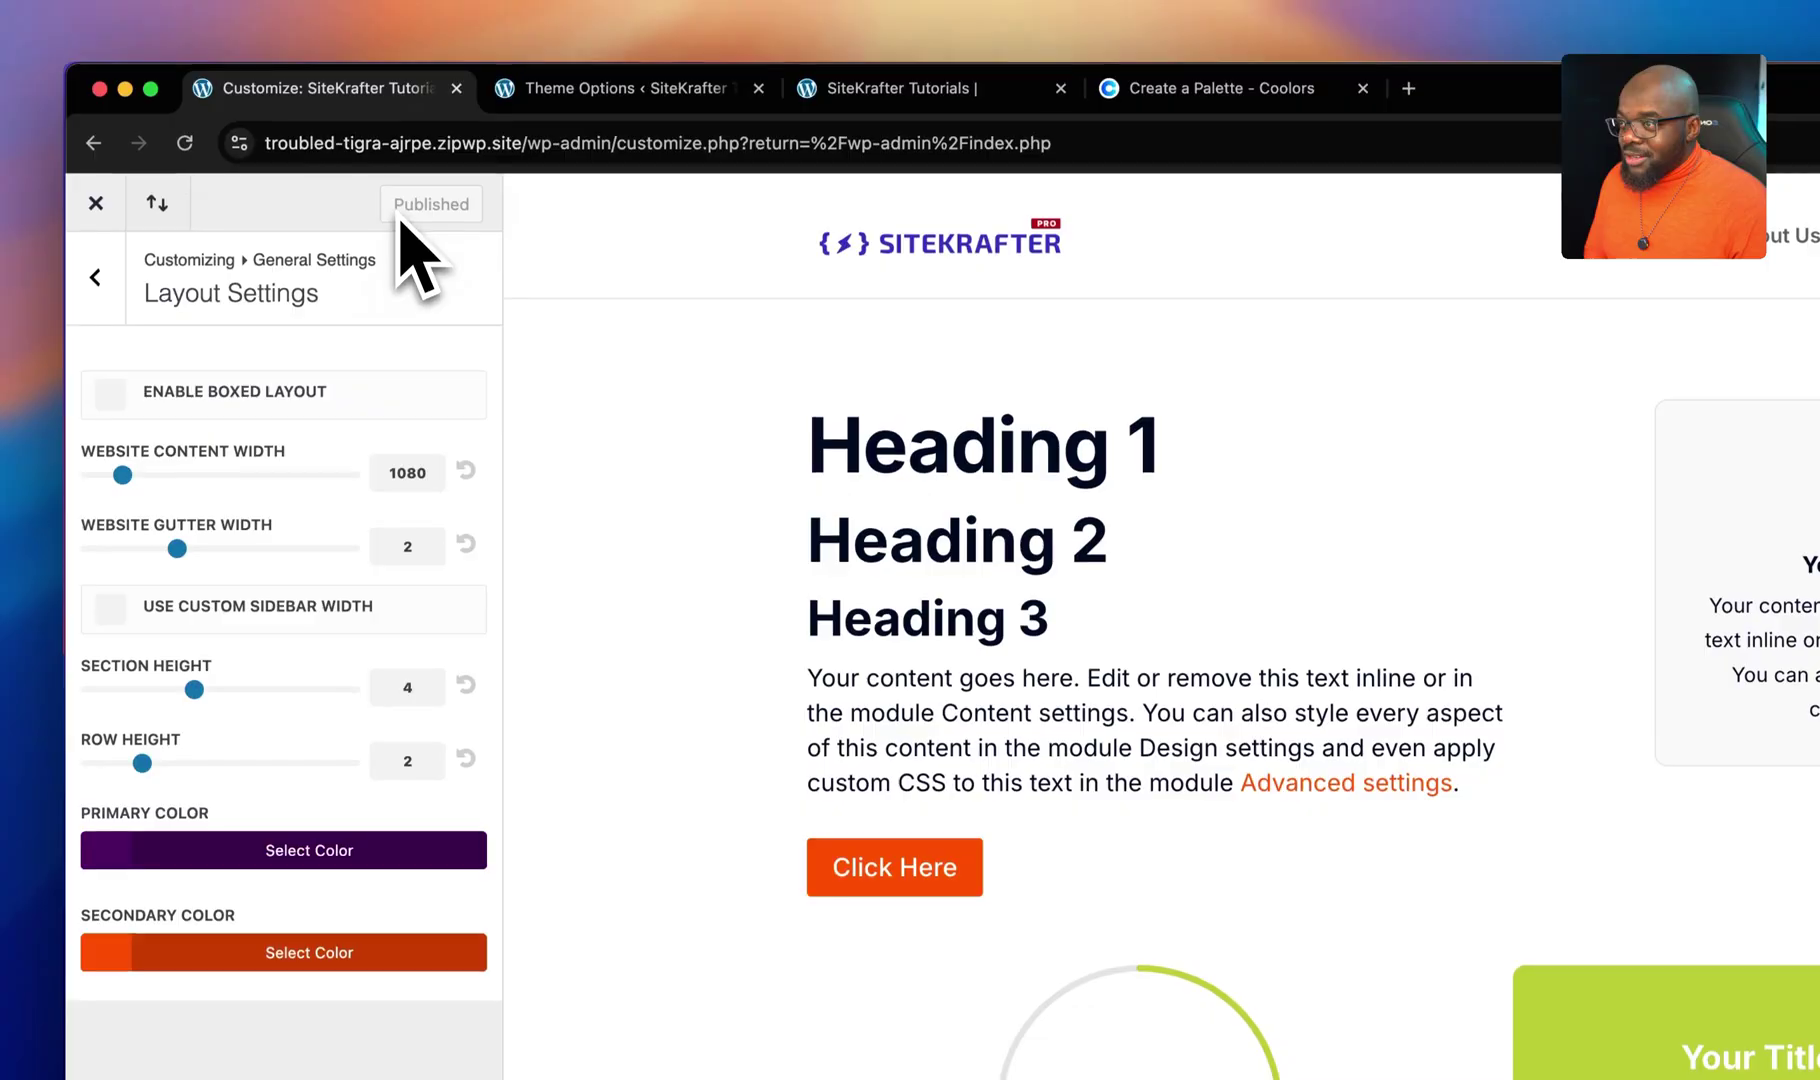
# - Reload the Customizer and examine the primary color on the pie-chart icon, call-to-action, circle, bar and number counters
pyautogui.click(185, 142)
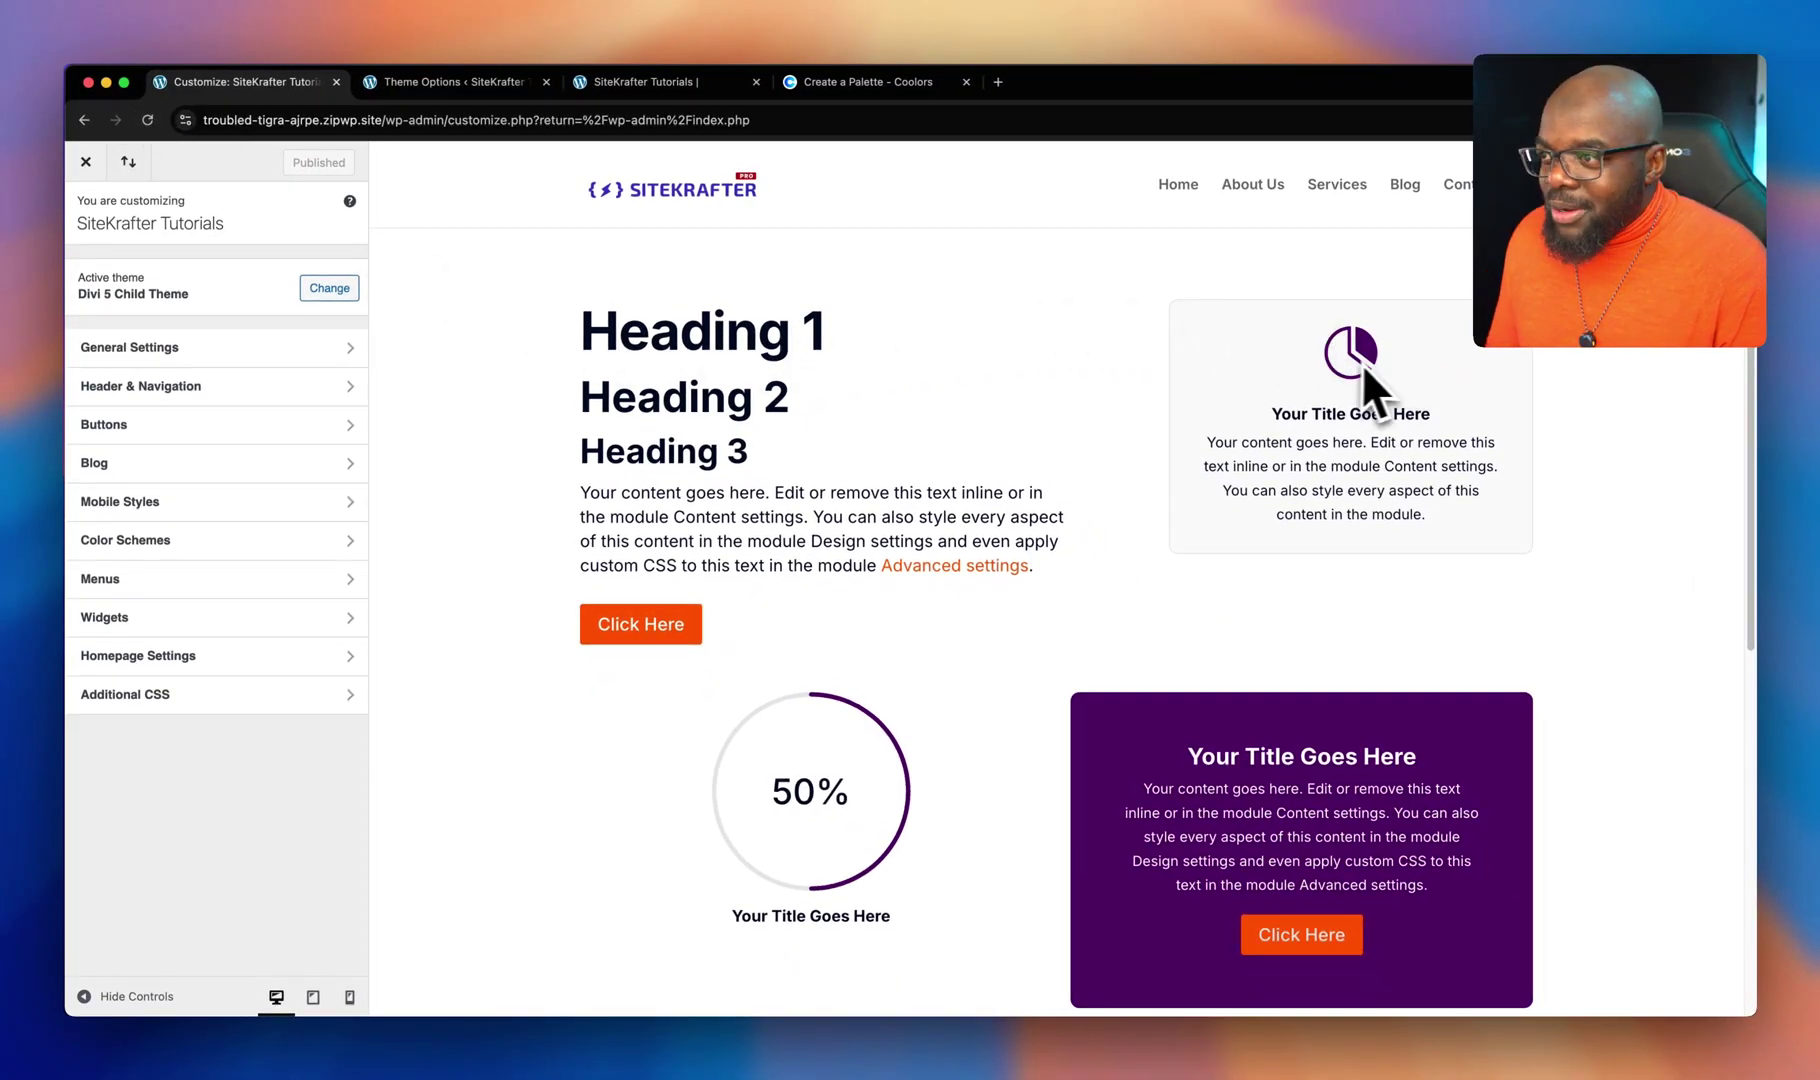
pyautogui.scroll(-4, 1312, 752)
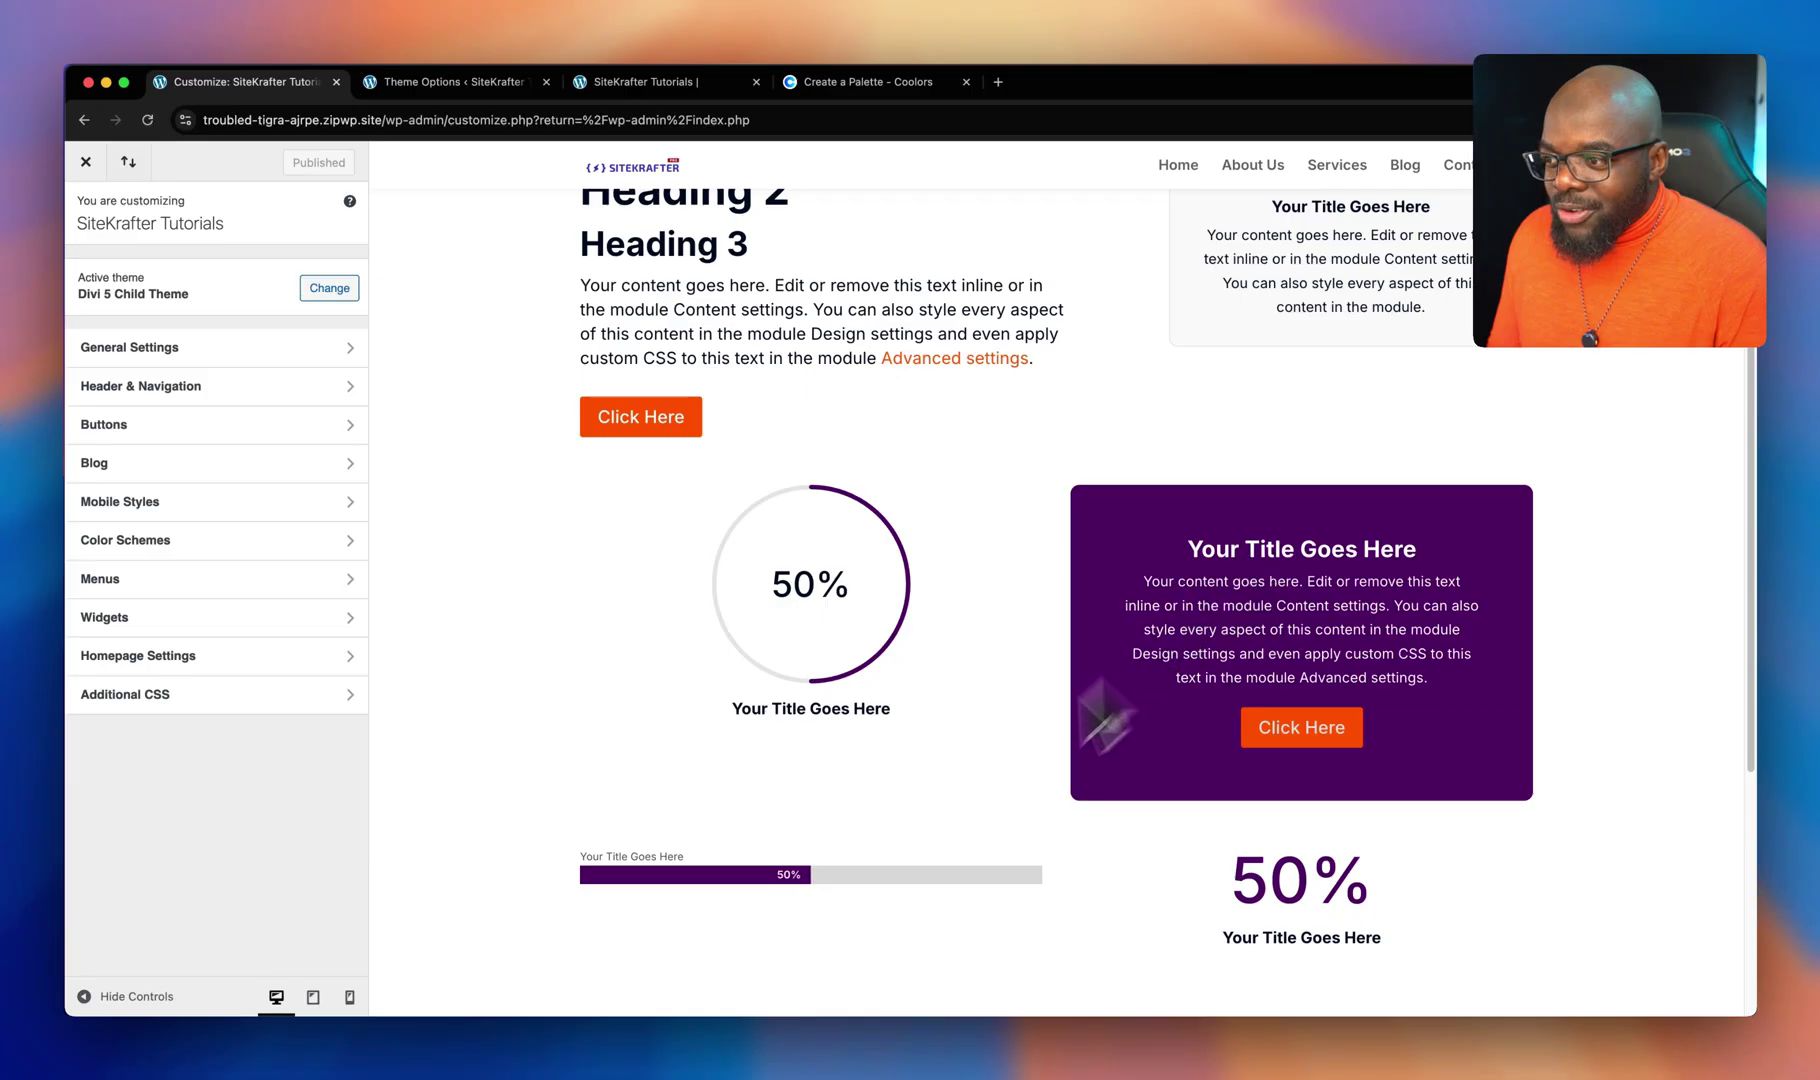
pyautogui.scroll(-4, 1290, 880)
pyautogui.scroll(6, 1322, 877)
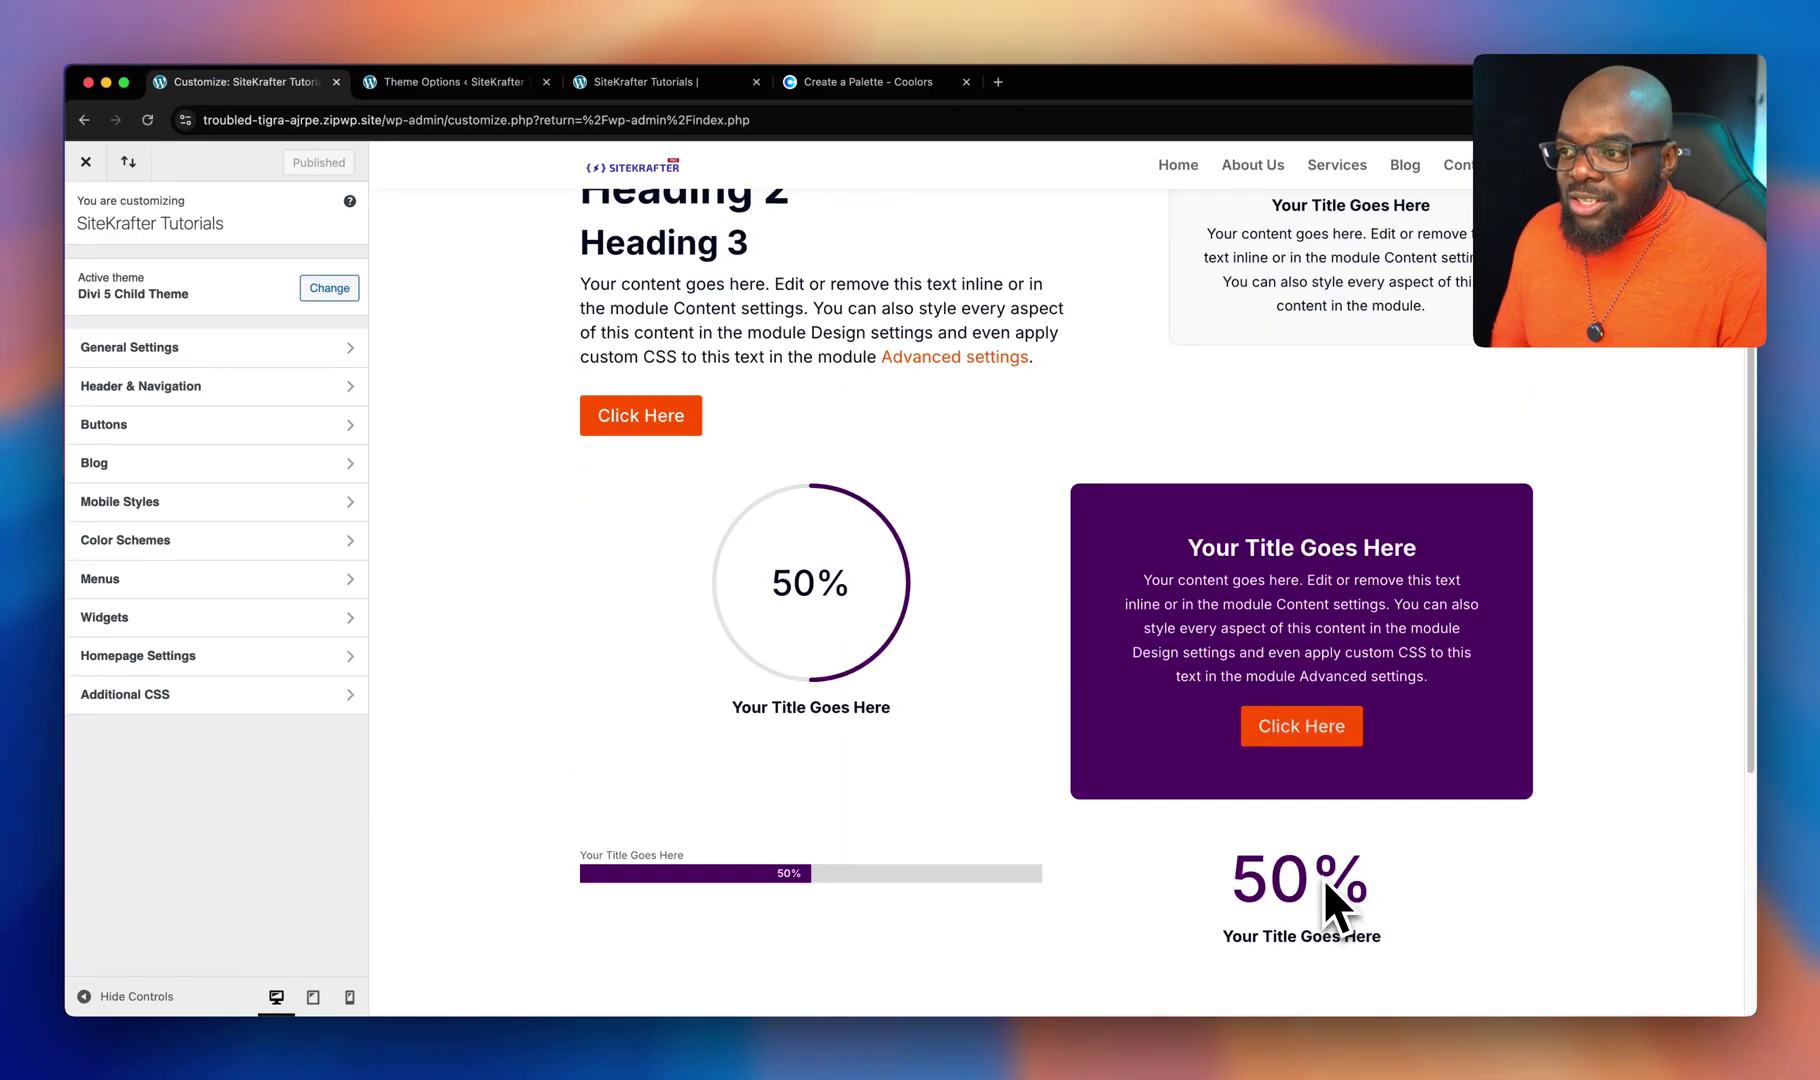
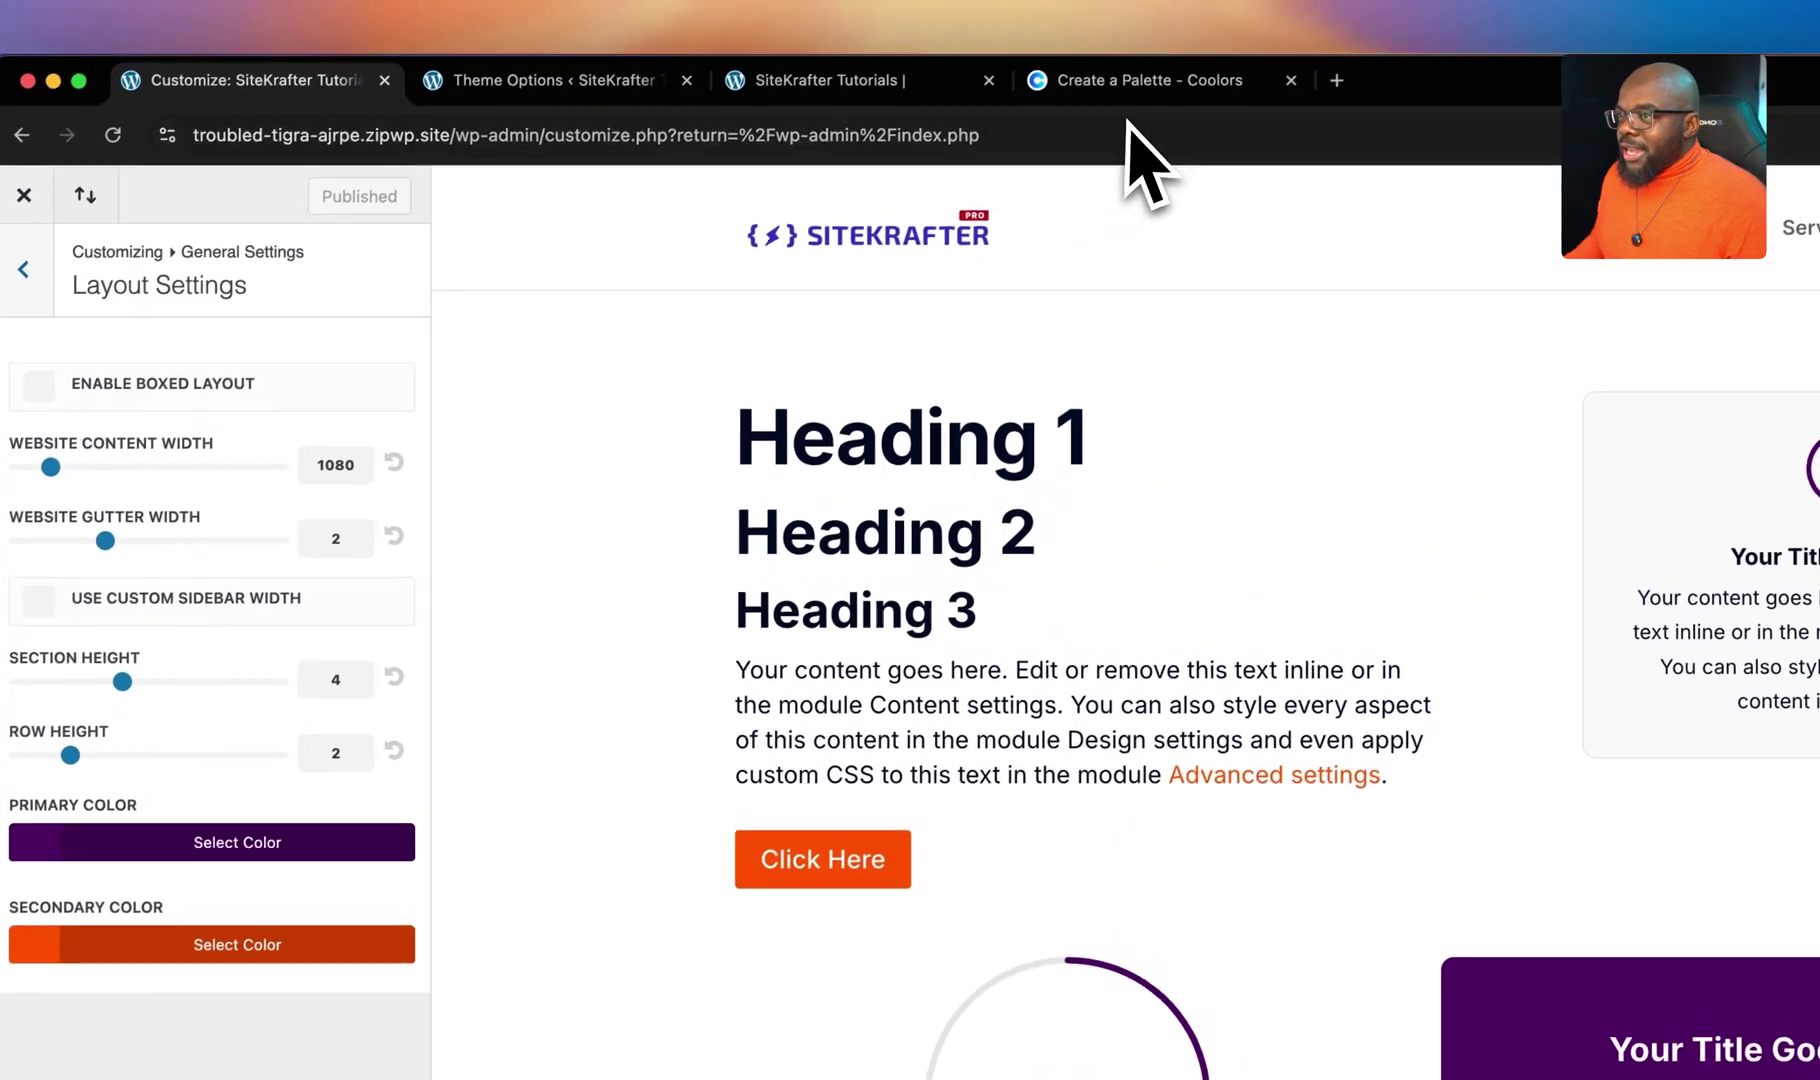
# - Switch to Coolors and generate palettes around the locked 631D76 until F79256 is among the colors
pyautogui.click(1138, 90)
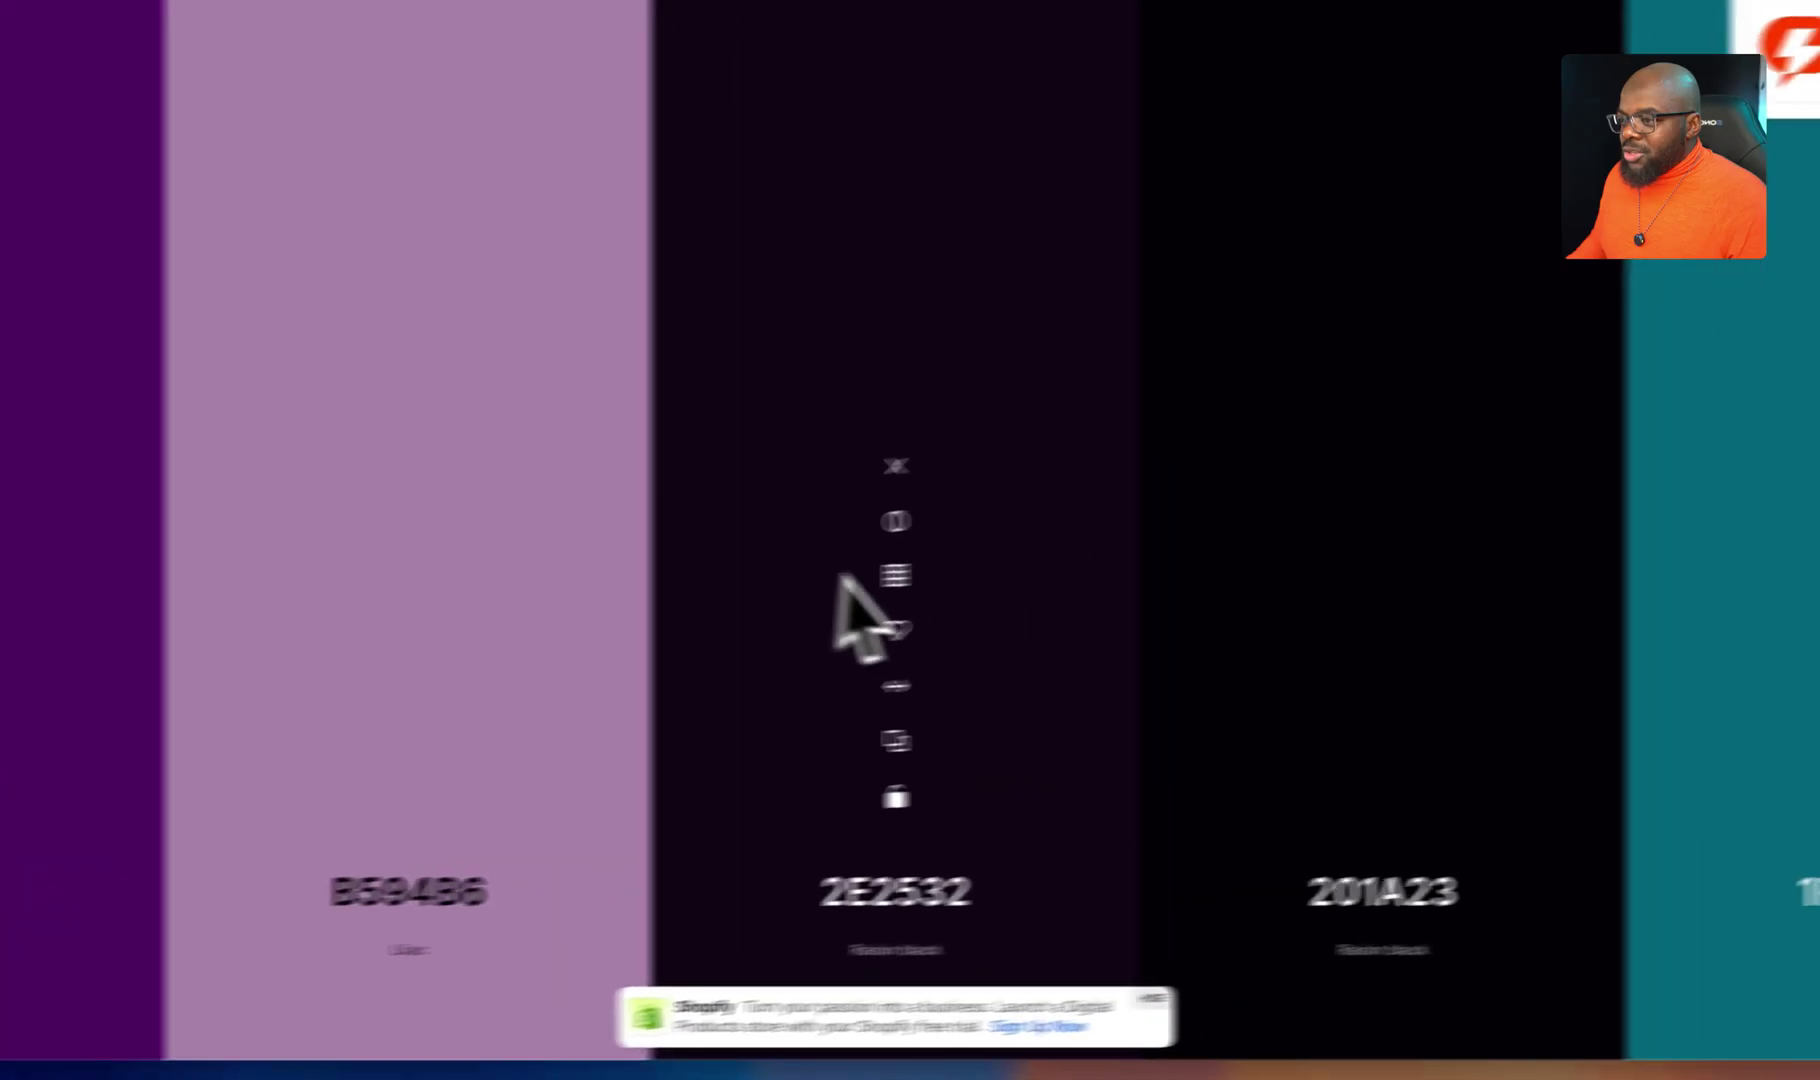
pyautogui.press('space')
pyautogui.press('space')
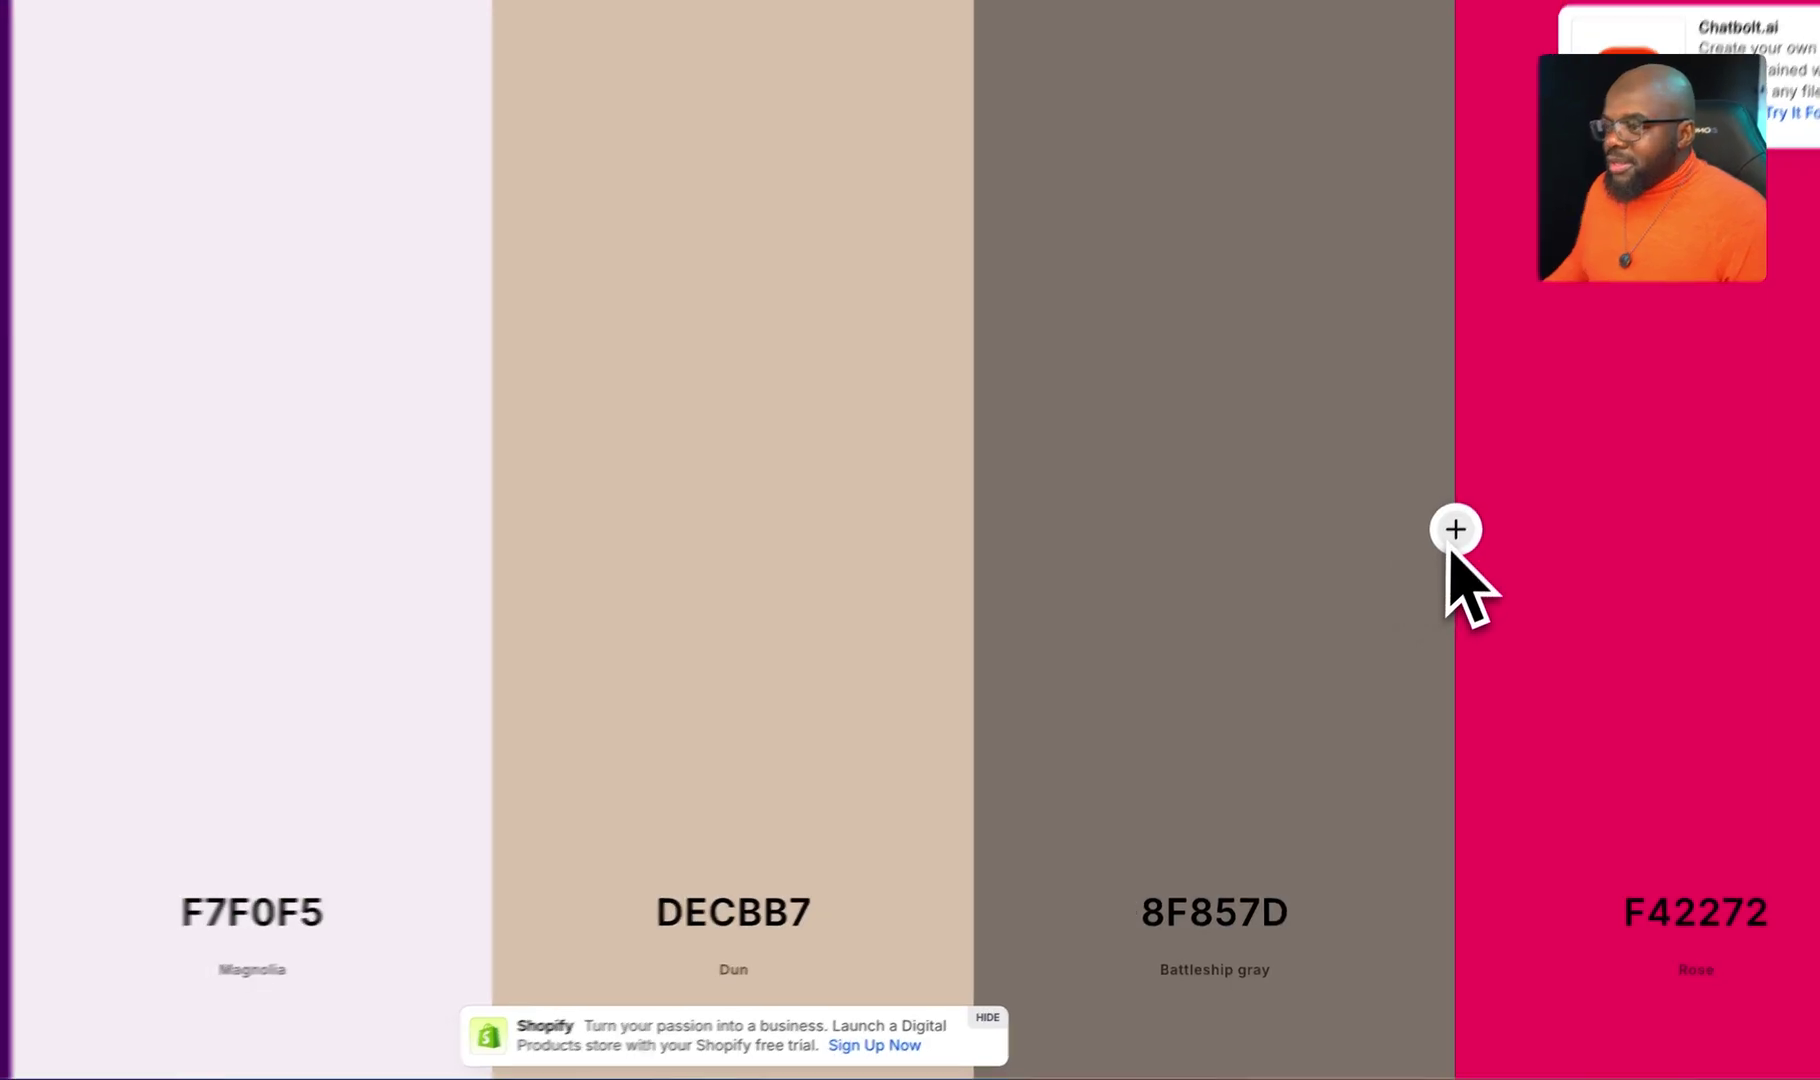
pyautogui.press('space')
pyautogui.press('space')
pyautogui.press('space')
pyautogui.press('space')
pyautogui.press('space')
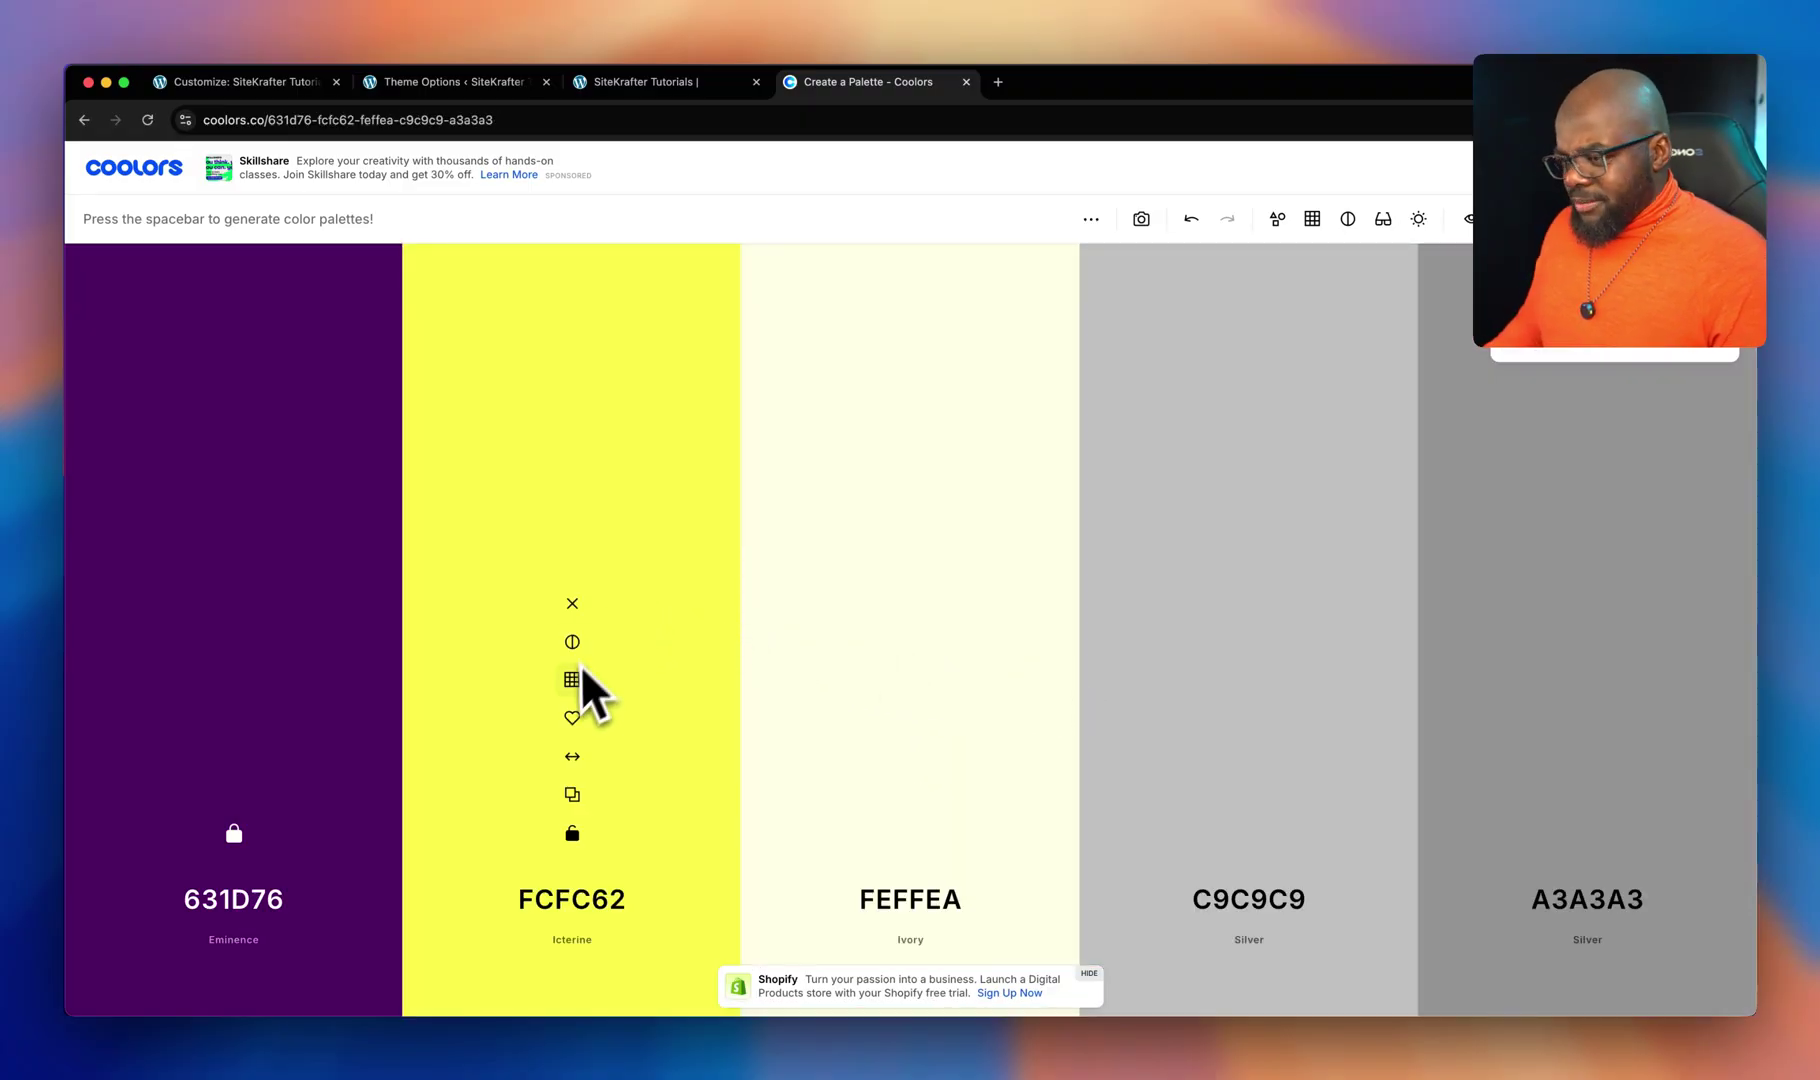
pyautogui.press('space')
# - Move the color F79256 to the palette's second position and copy its hex code
pyautogui.moveTo(1250, 756); pyautogui.dragTo(585, 707)
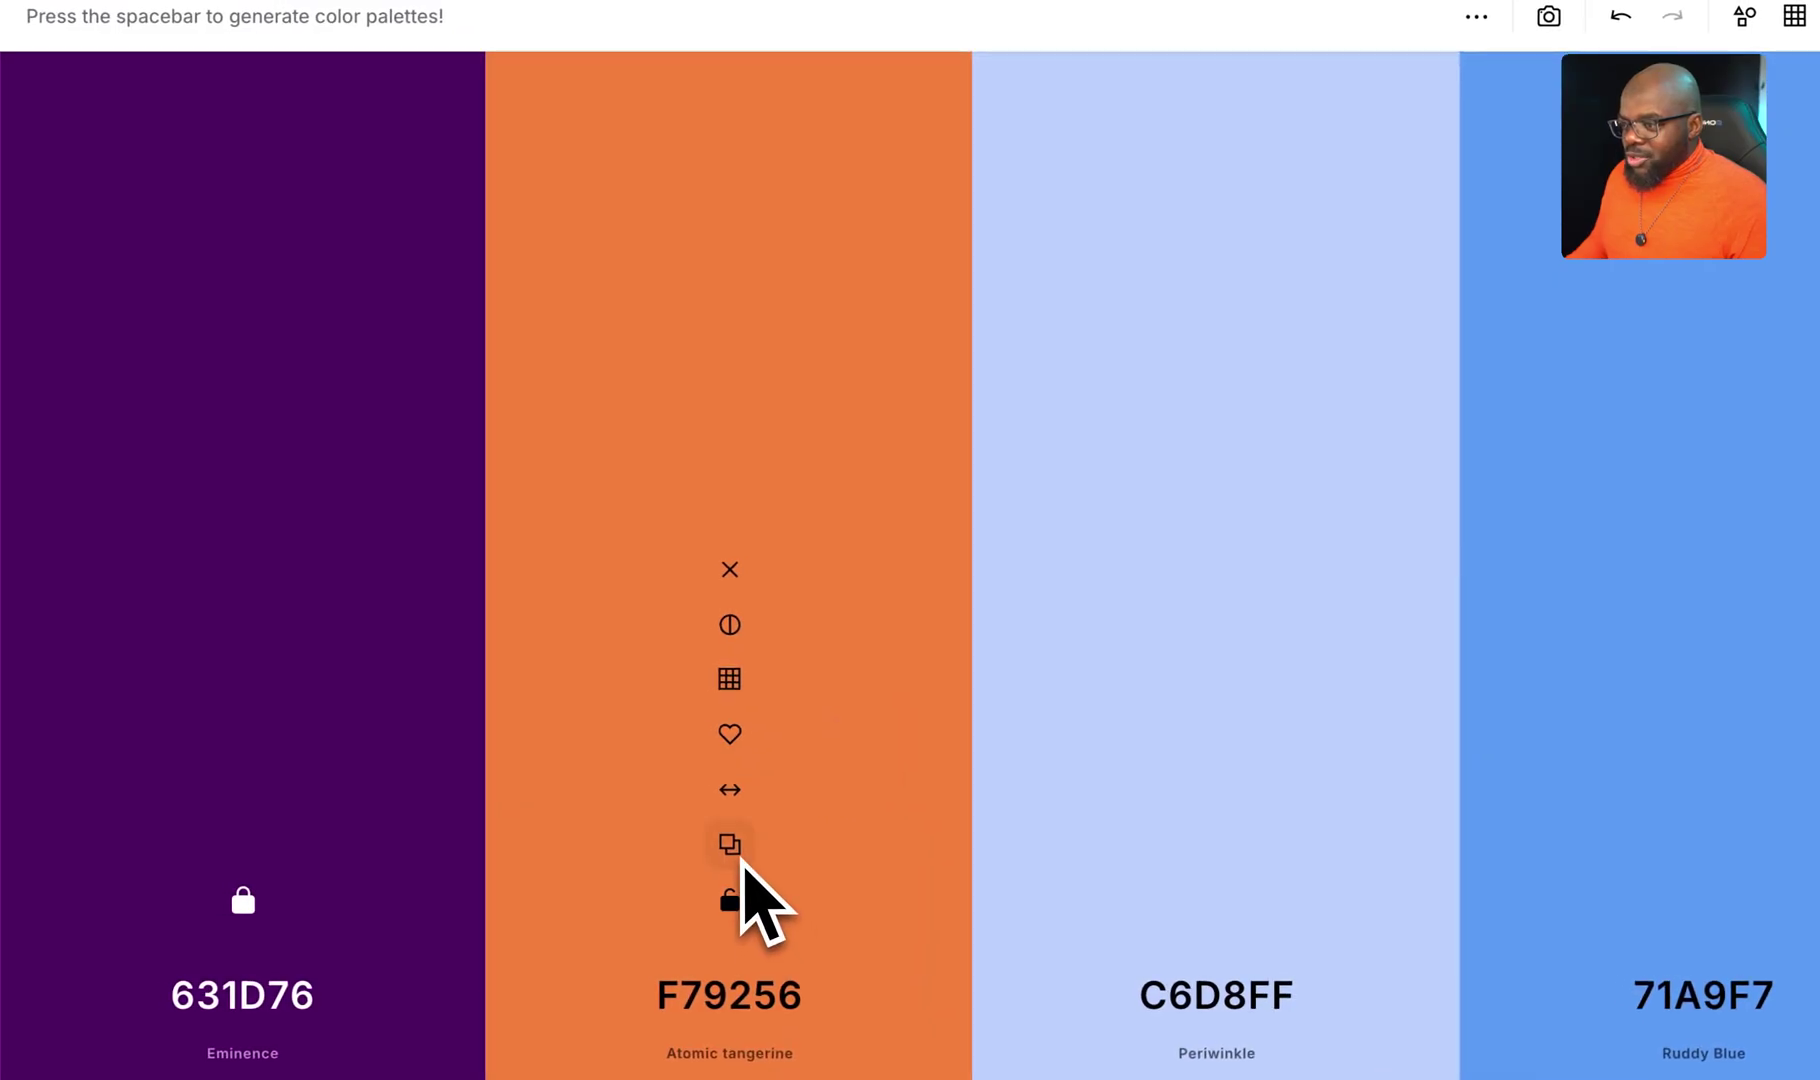
pyautogui.click(735, 850)
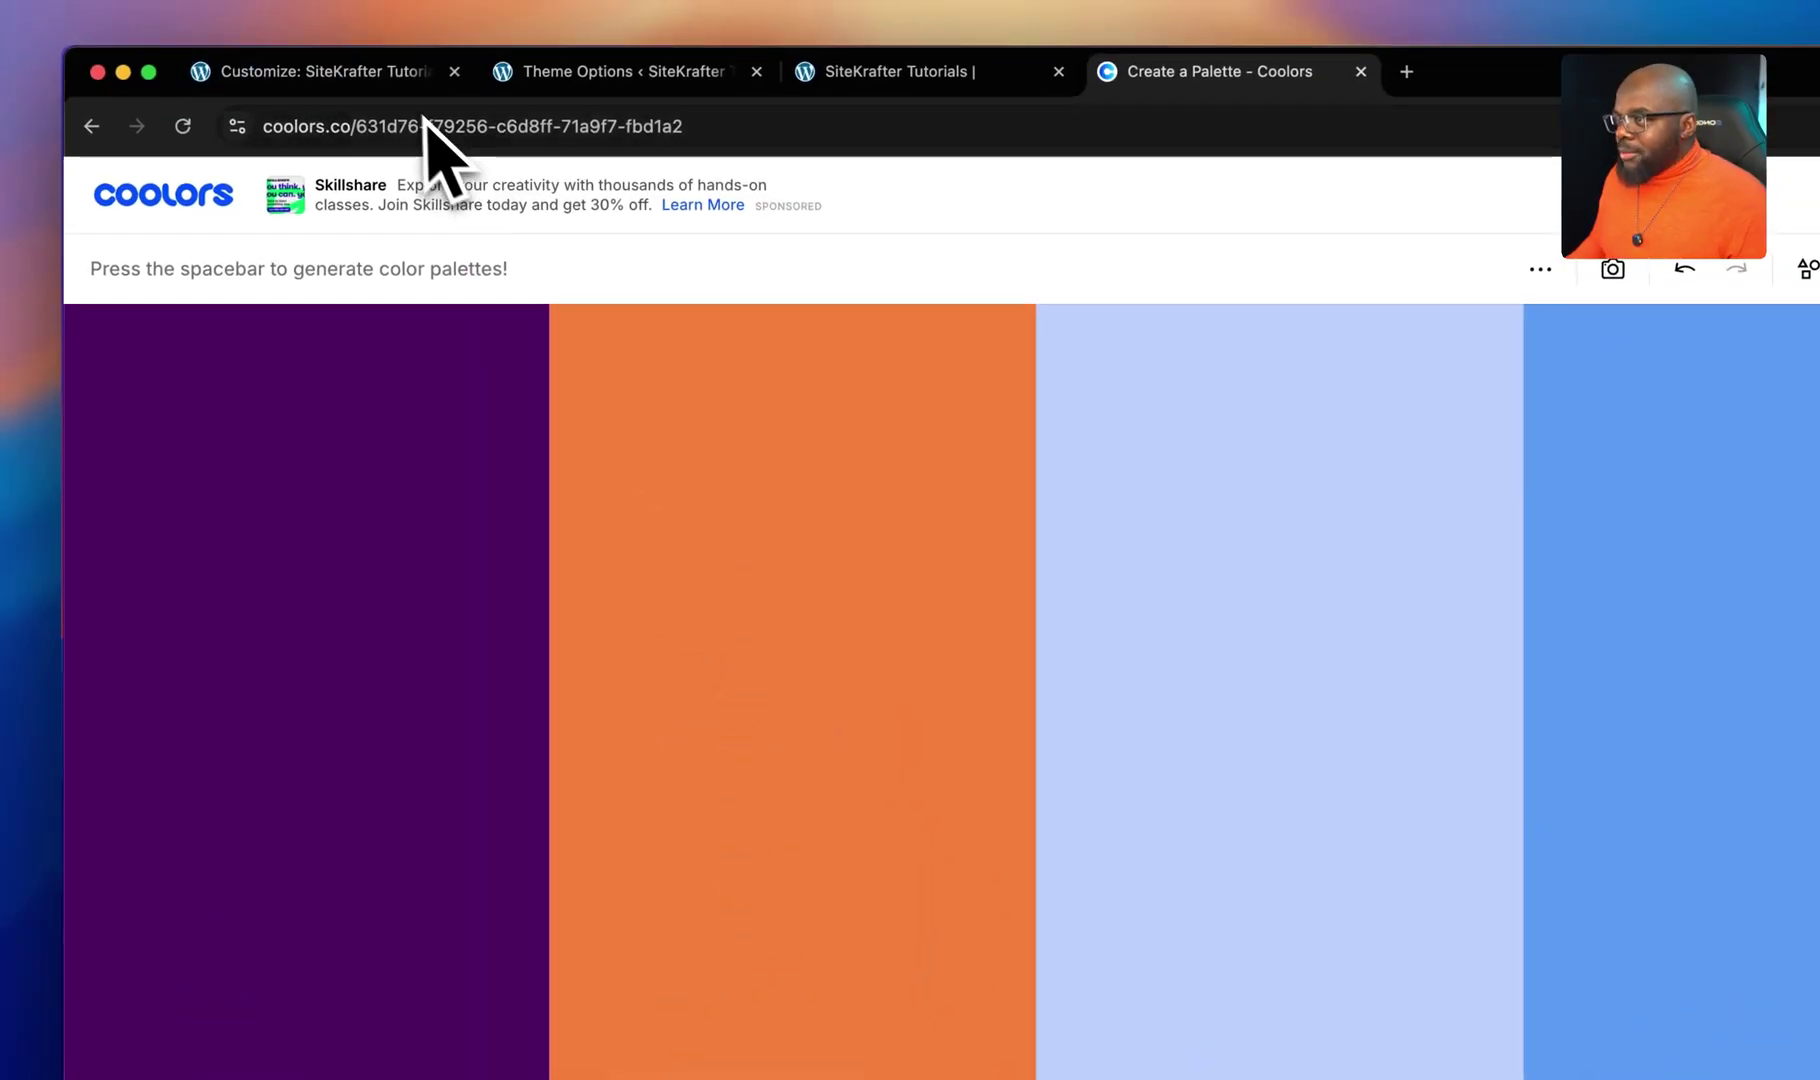
# - Set the Secondary Color in the Customizer's Layout Settings to F79256 and publish the change
pyautogui.click(420, 84)
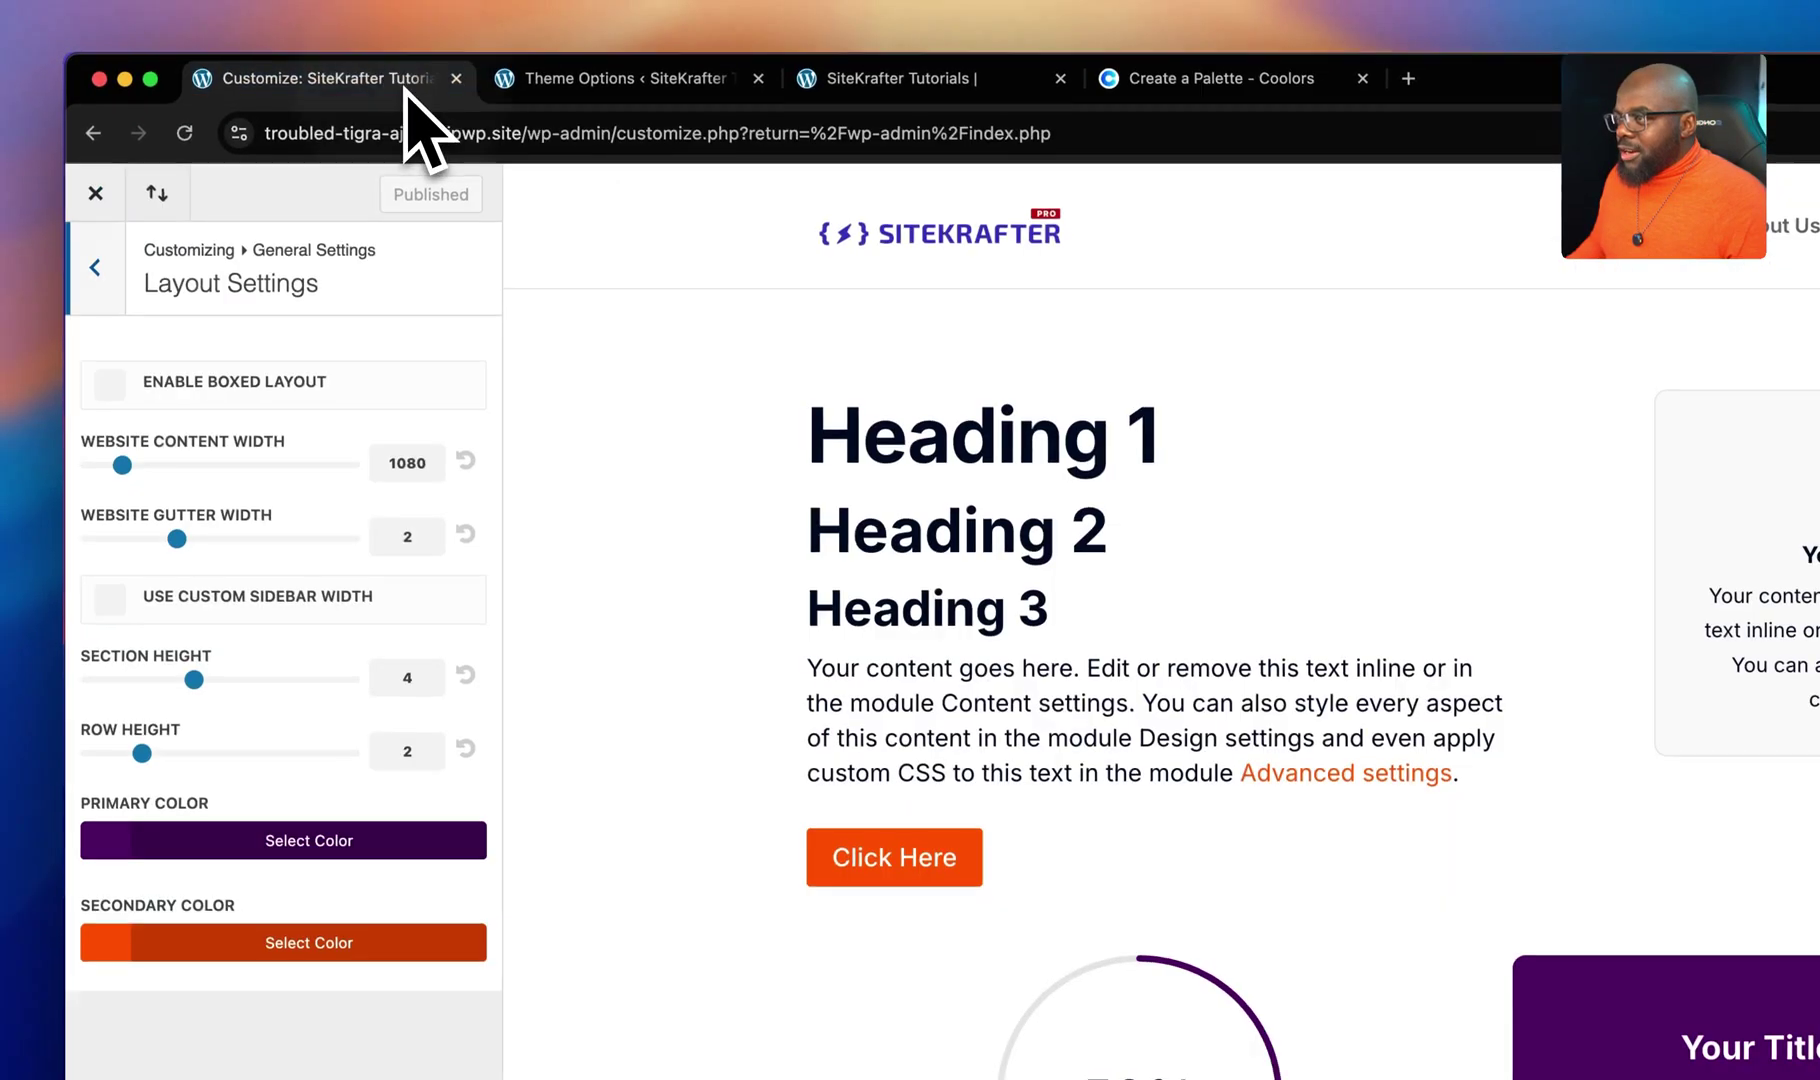
pyautogui.click(106, 781)
pyautogui.doubleClick(166, 837)
pyautogui.press('super+v')
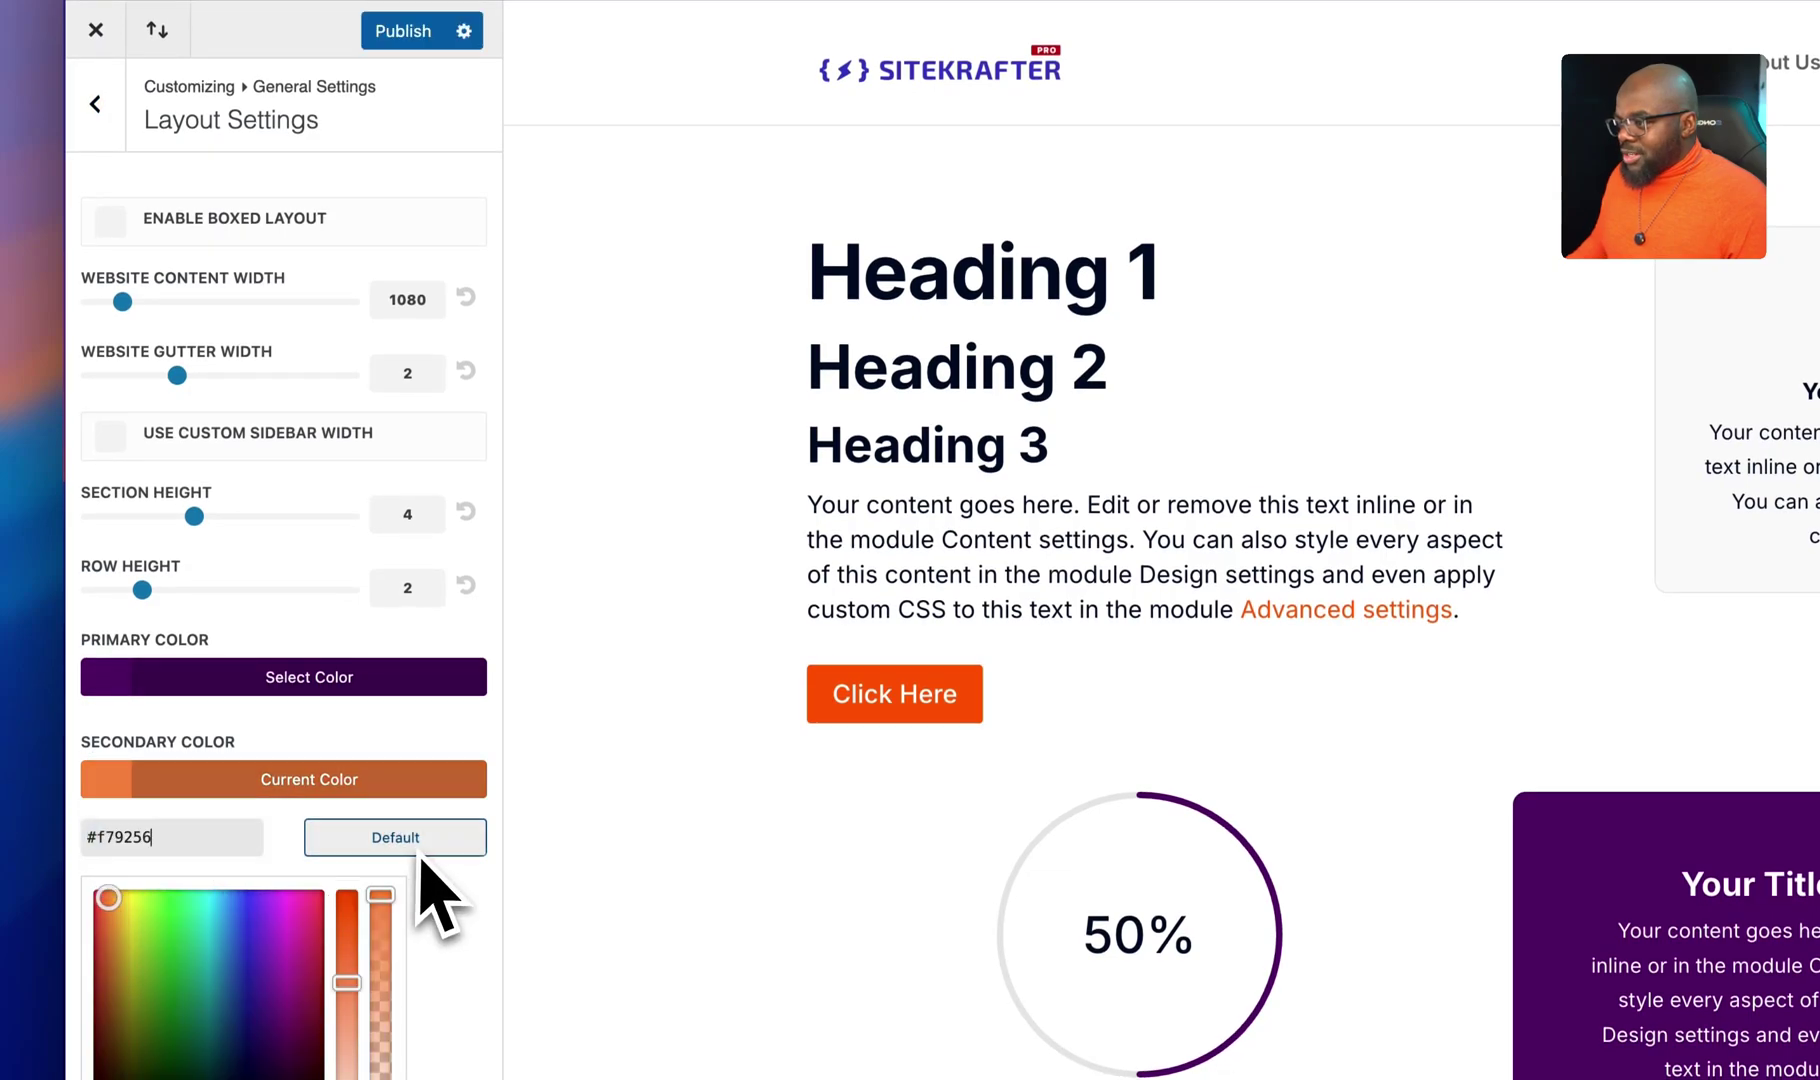
pyautogui.click(420, 33)
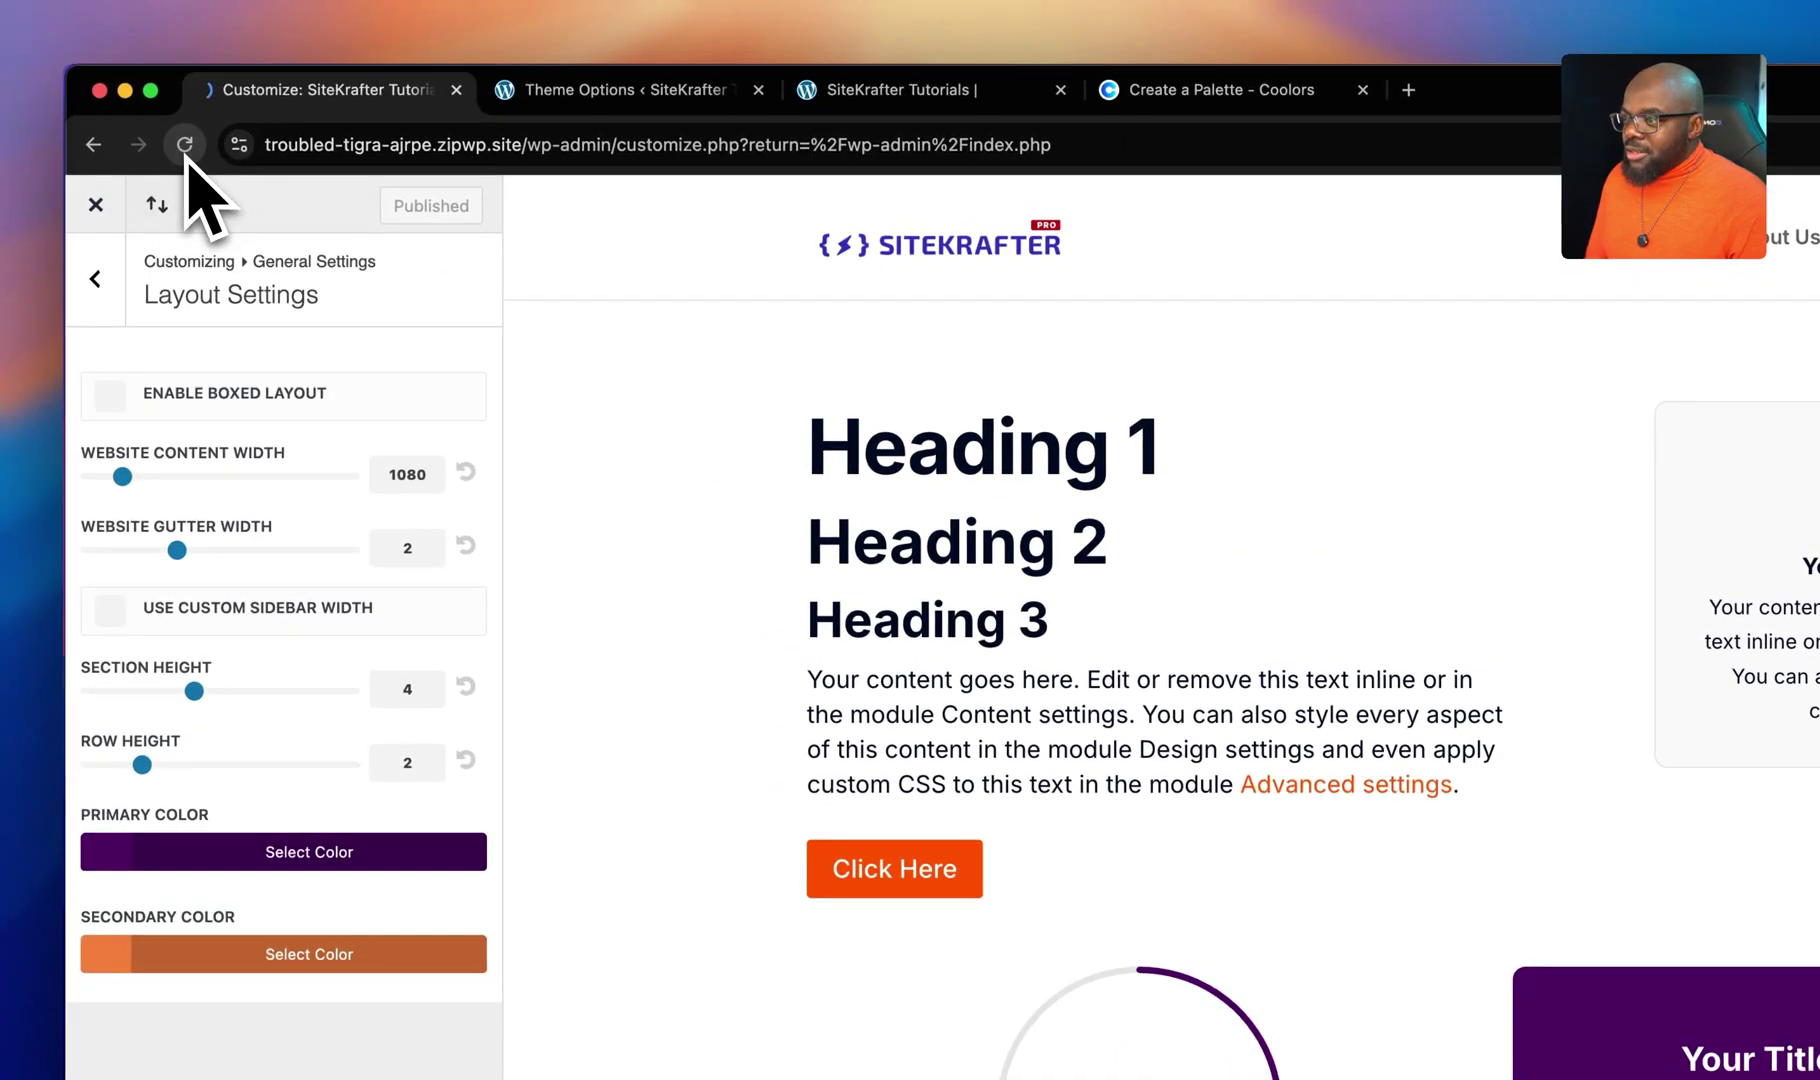
# - Reload the Customizer and examine the secondary color on the page's buttons
pyautogui.click(186, 150)
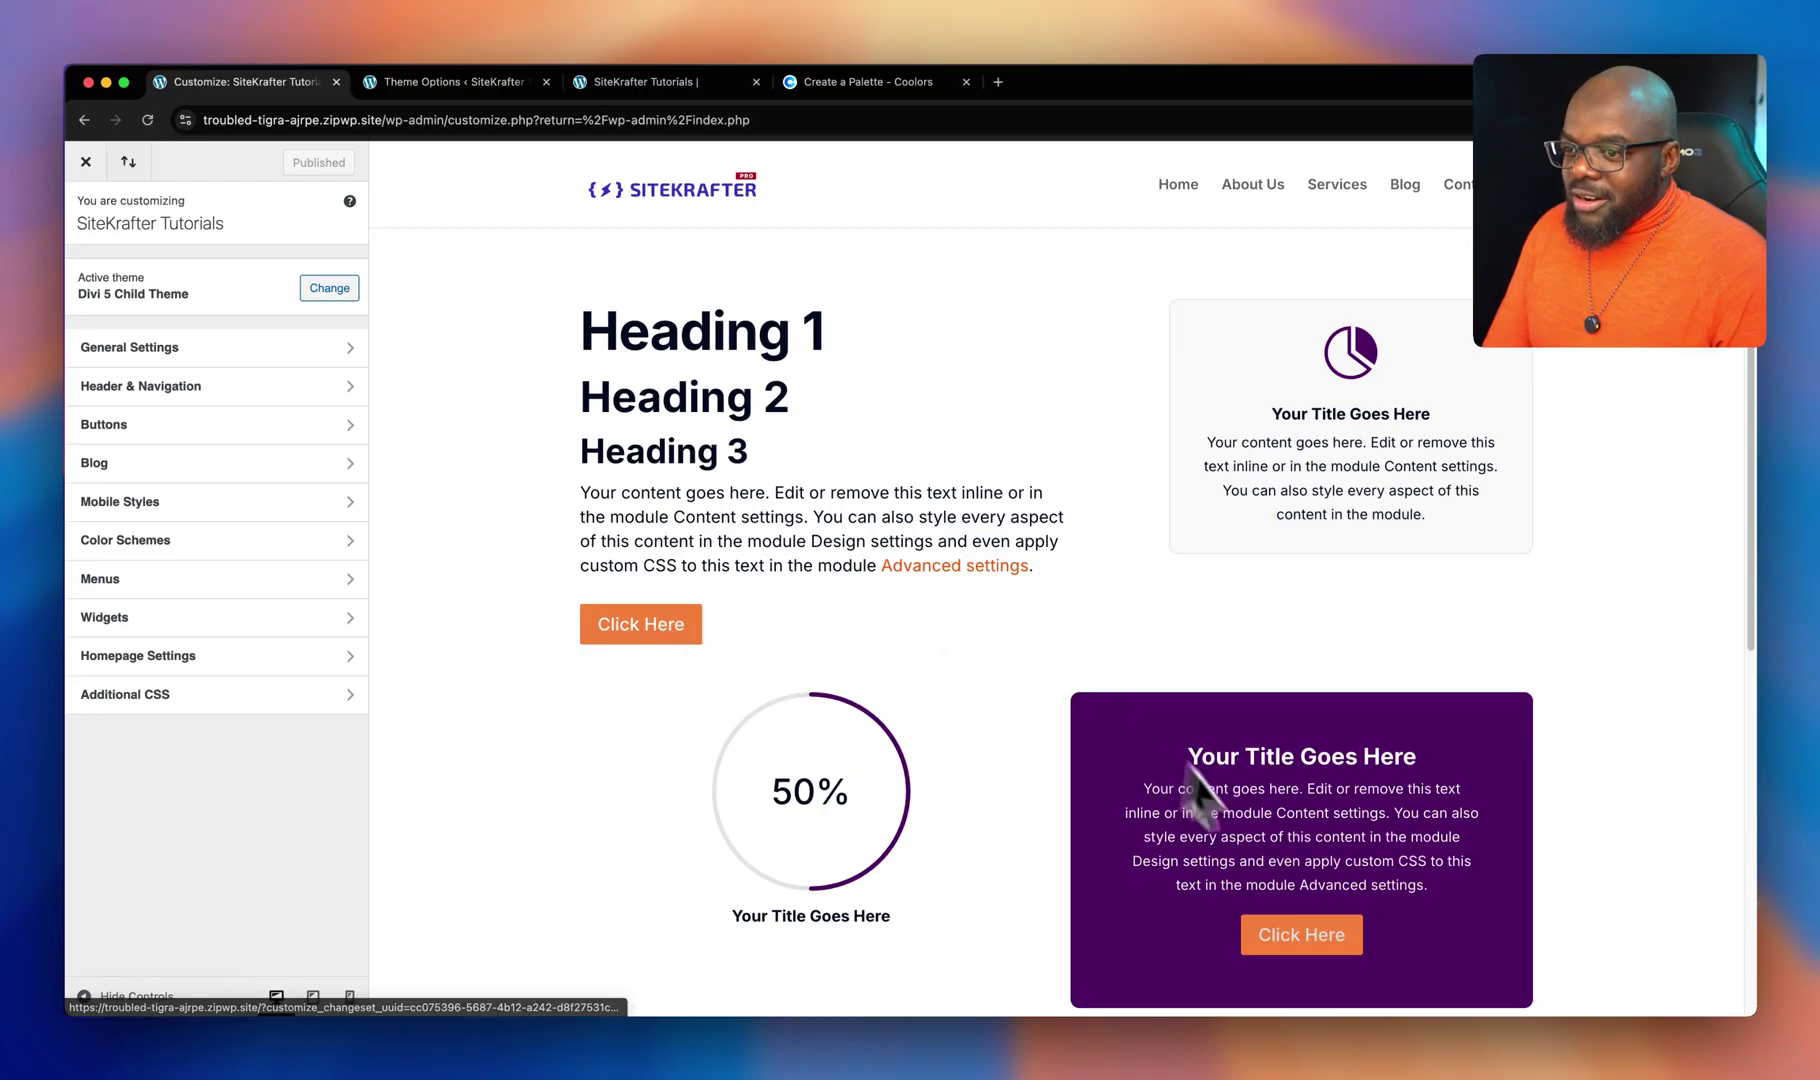
pyautogui.scroll(-1, 1010, 825)
pyautogui.scroll(1, 1010, 825)
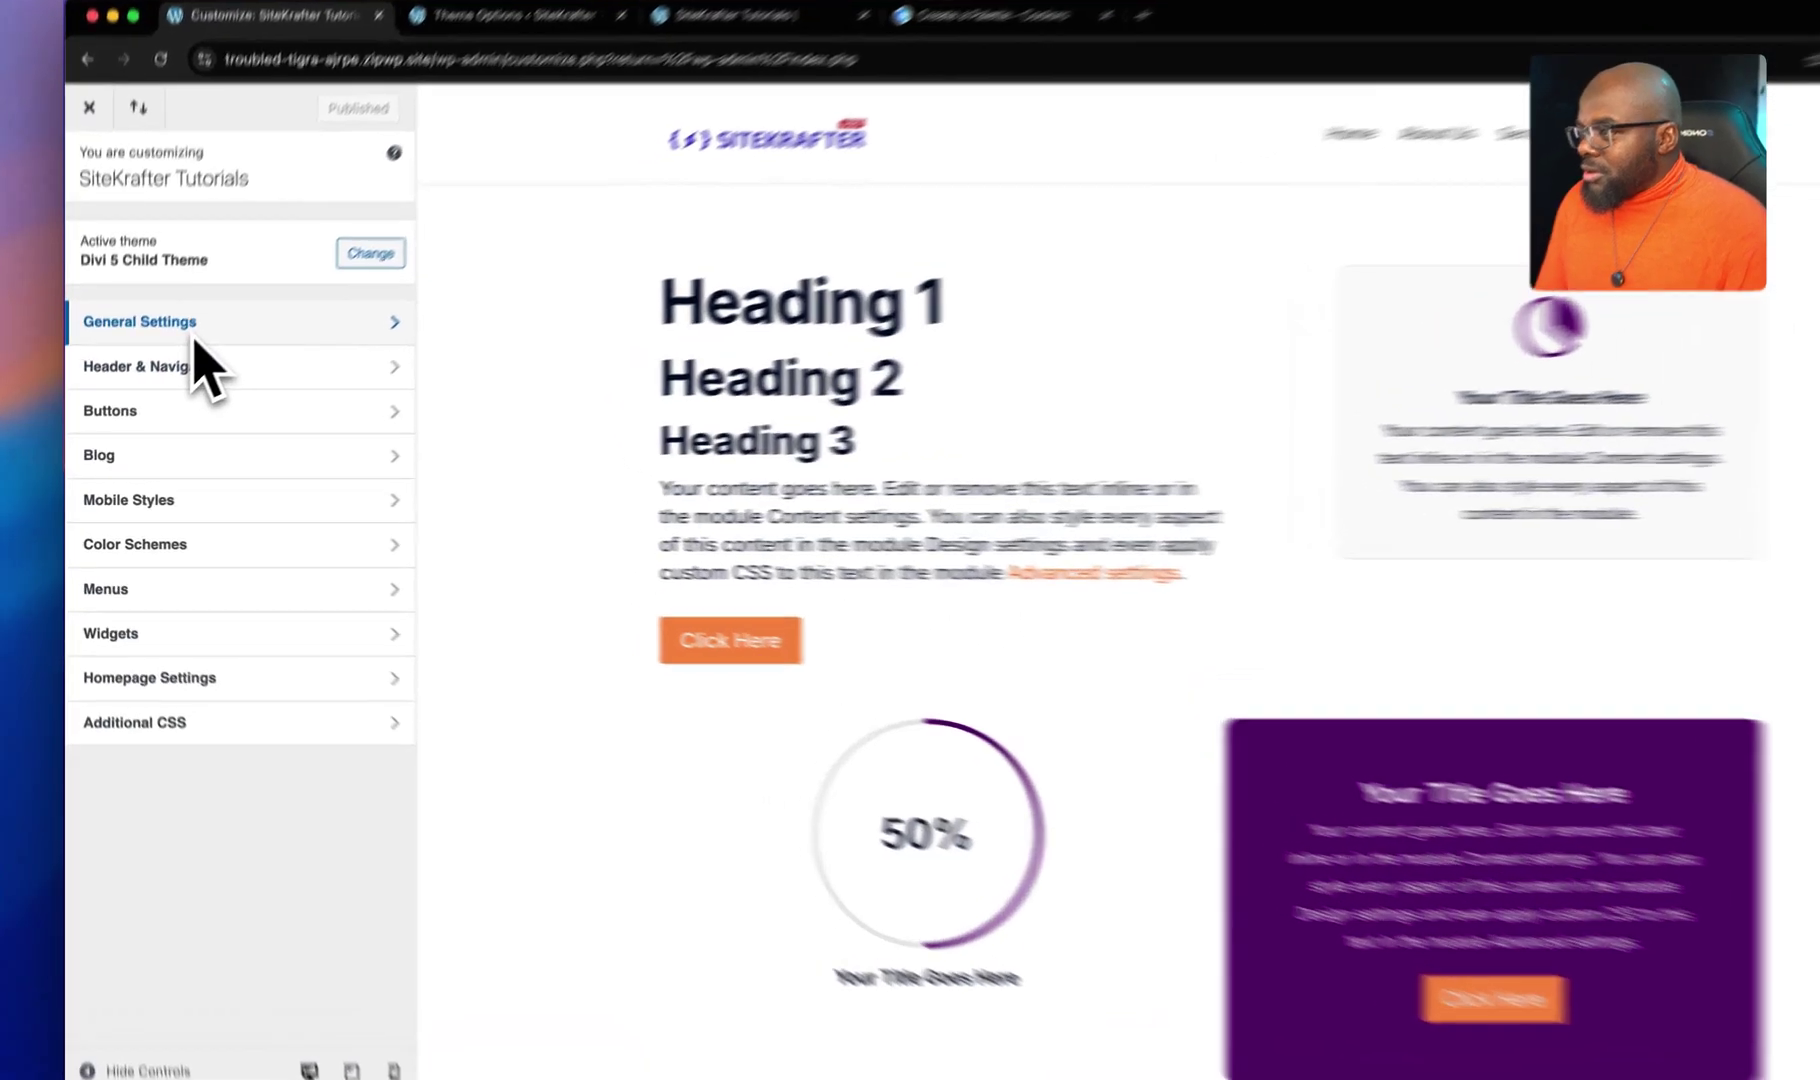
# - Set the Link Color in the Customizer's Typography settings under General Settings to F79256 and publish the change
pyautogui.click(195, 335)
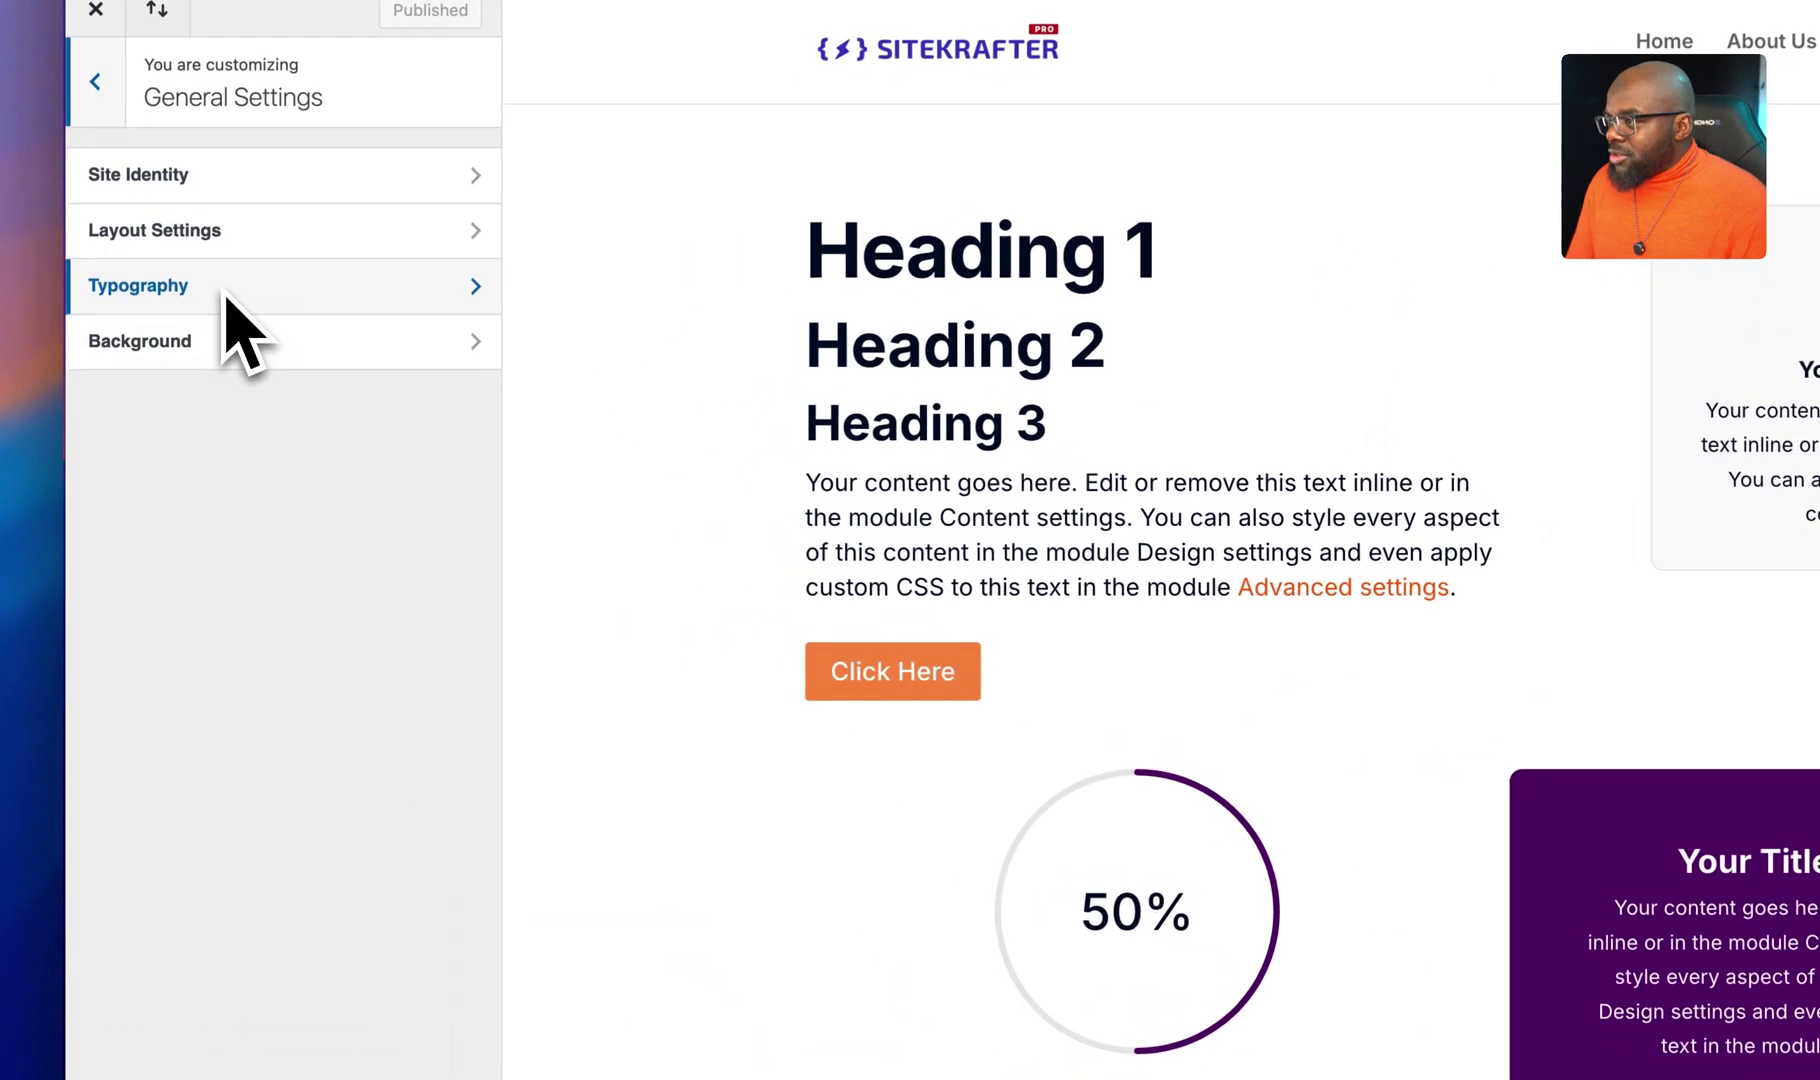
pyautogui.click(205, 297)
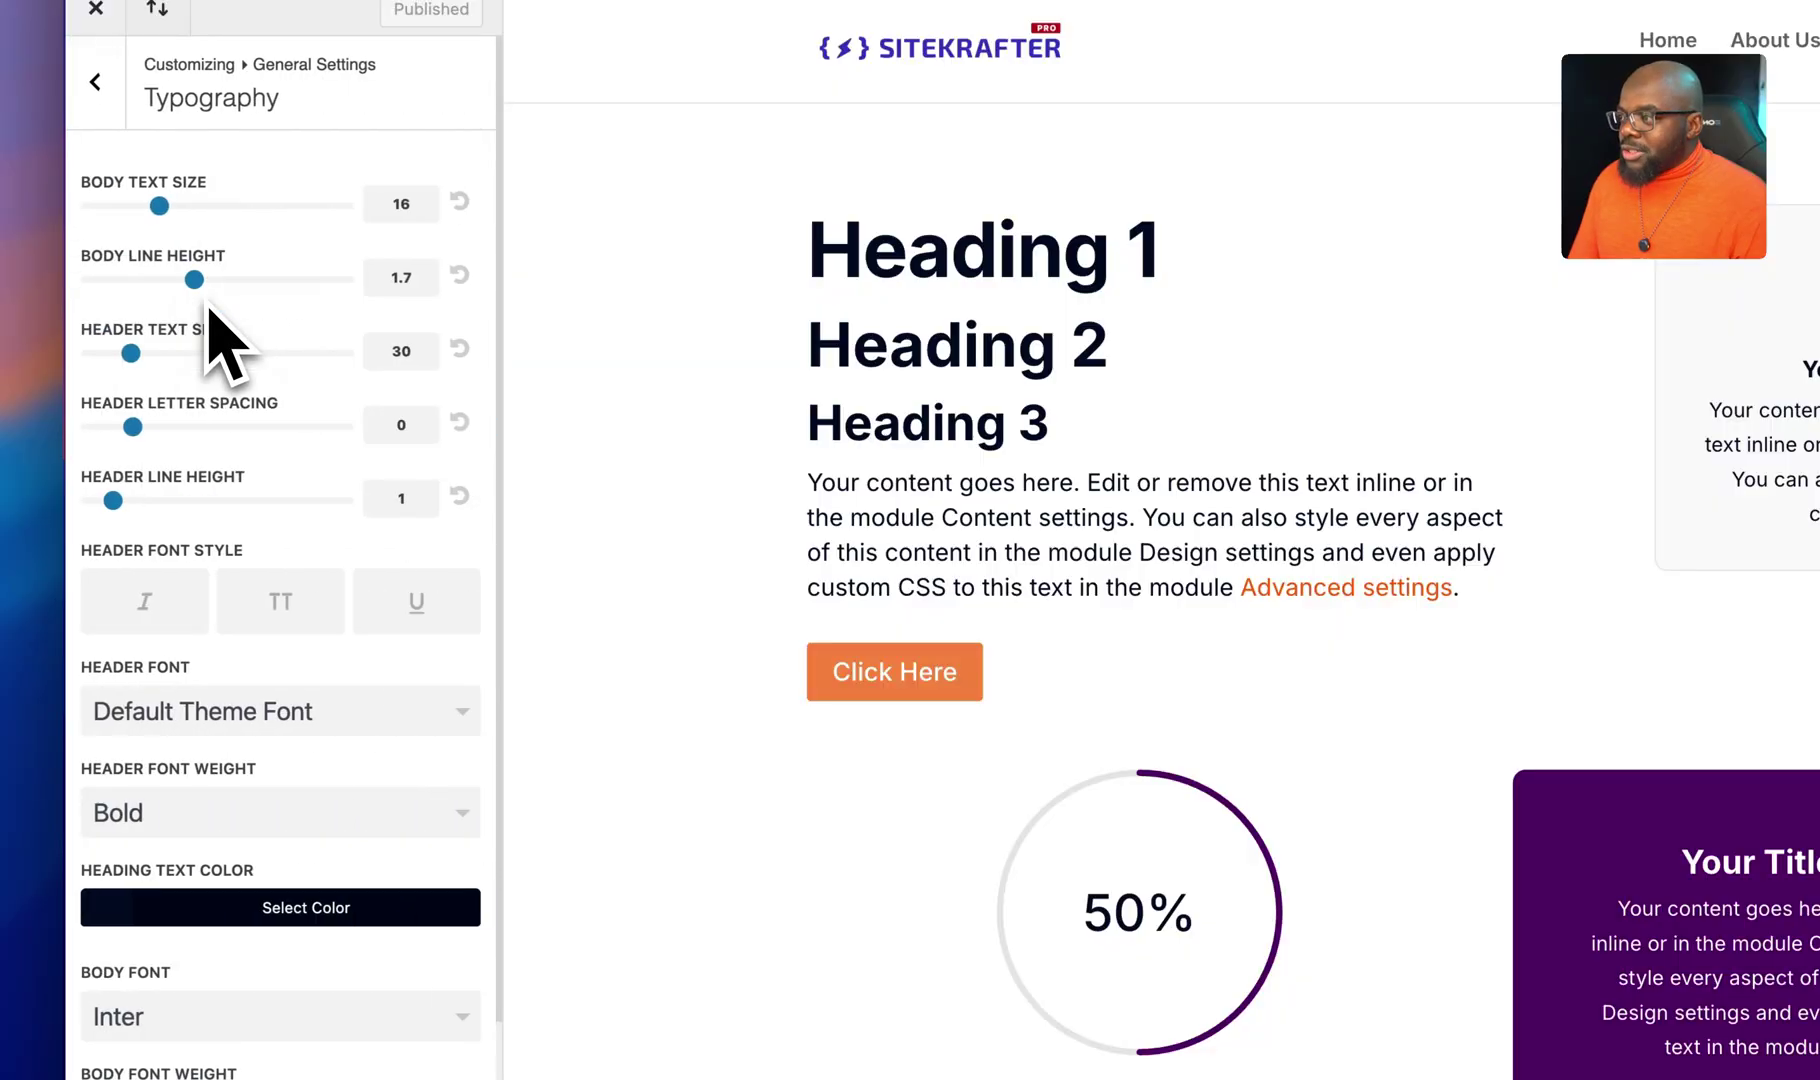
pyautogui.scroll(-2, 285, 660)
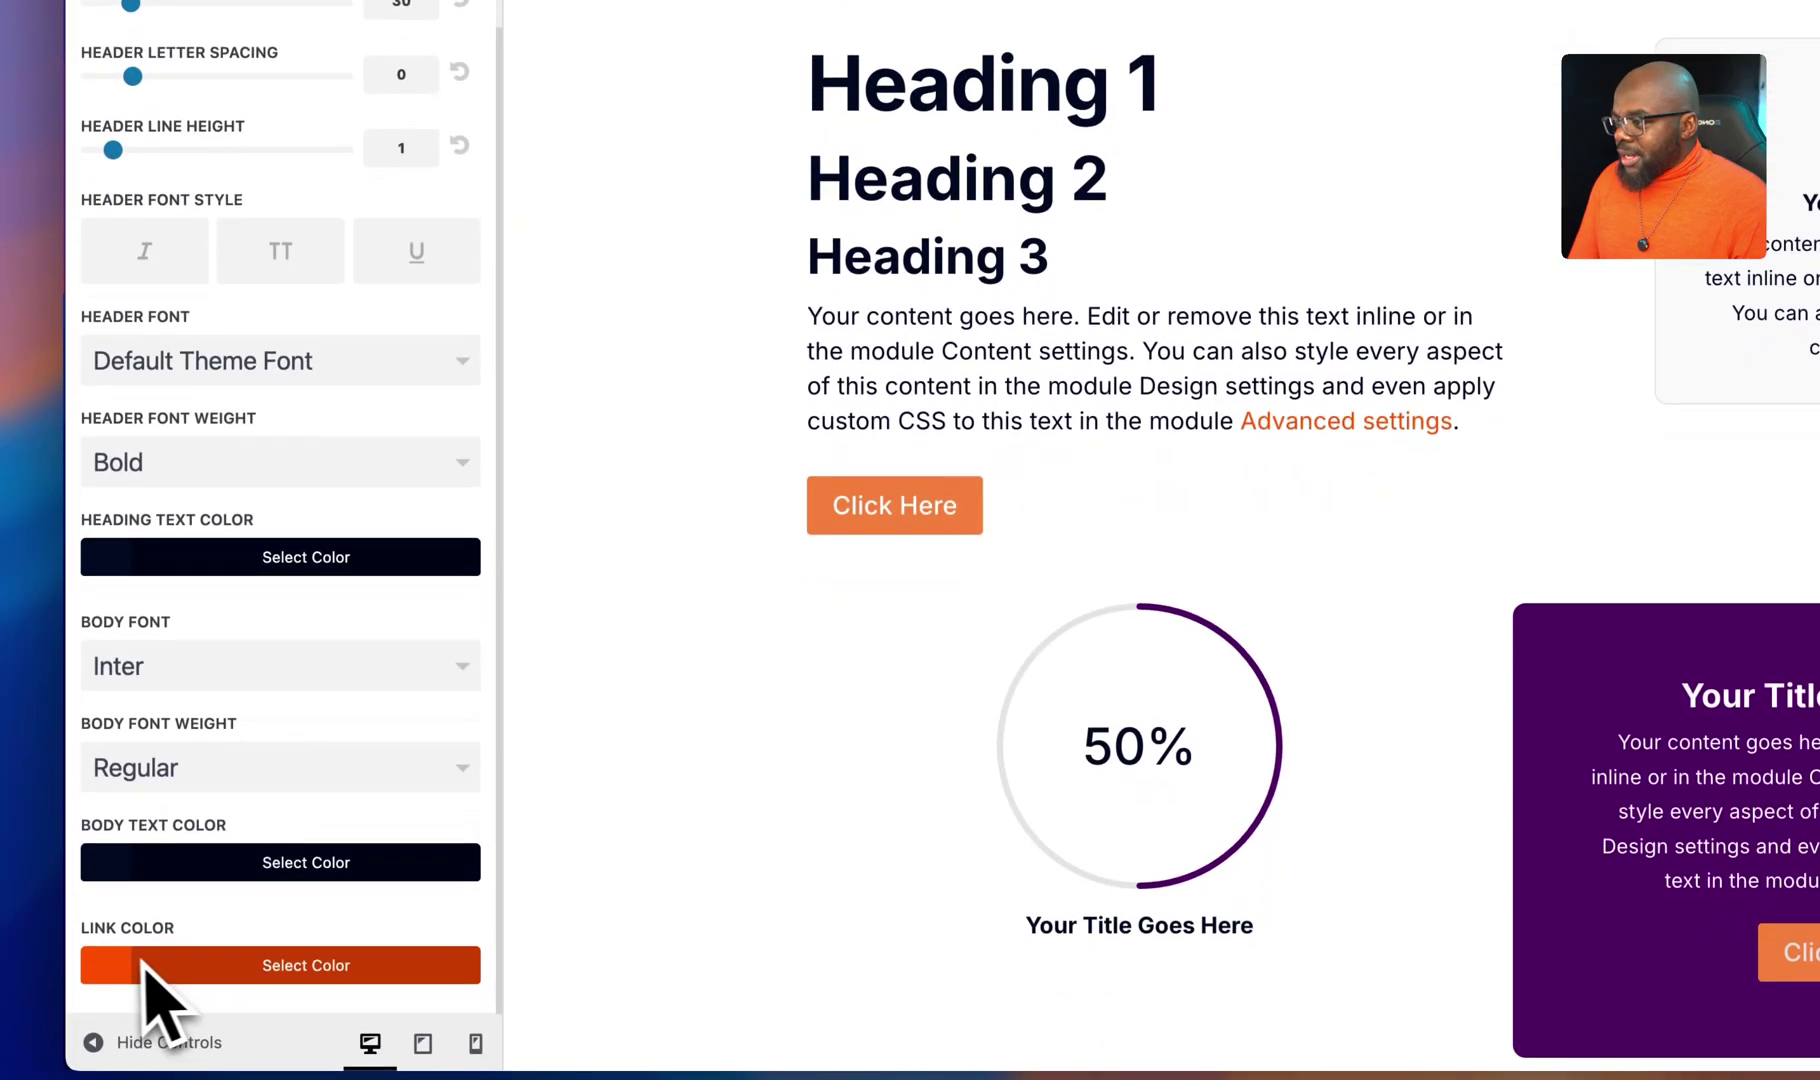
pyautogui.click(125, 1038)
pyautogui.scroll(-4, 250, 950)
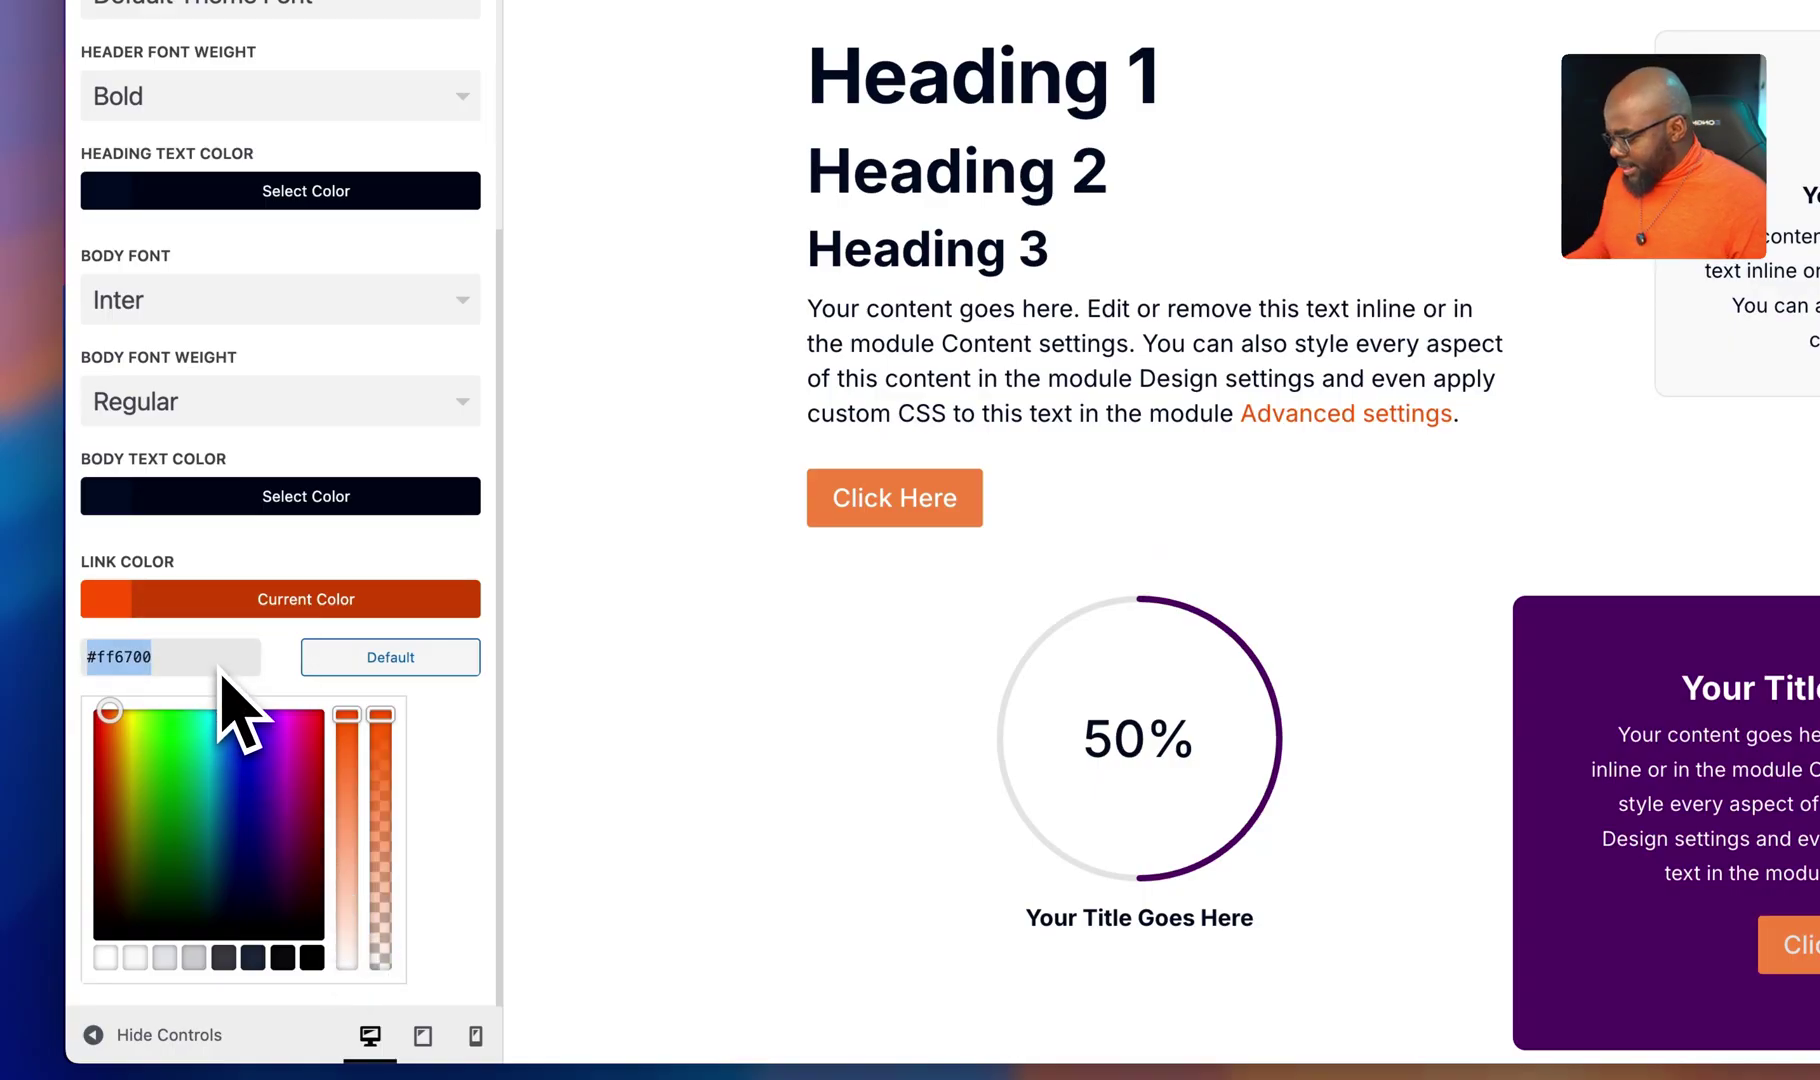
pyautogui.press('Return')
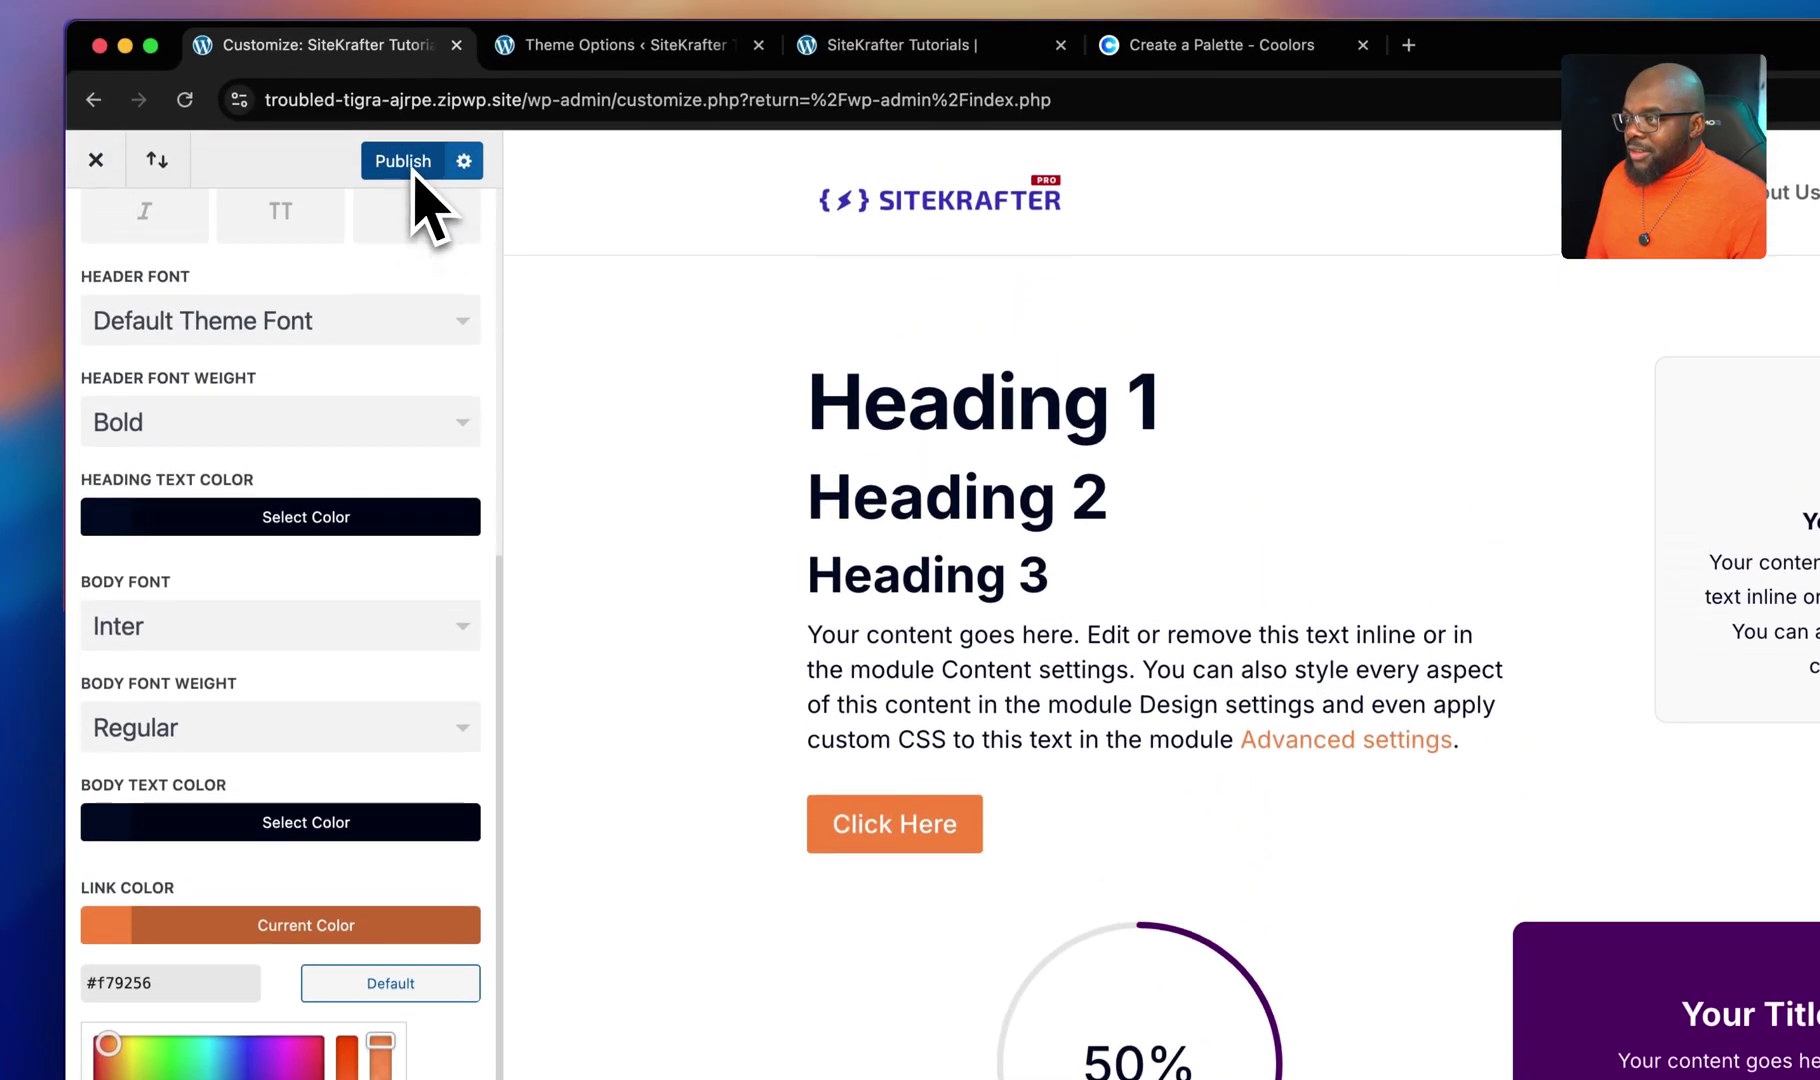
pyautogui.click(405, 163)
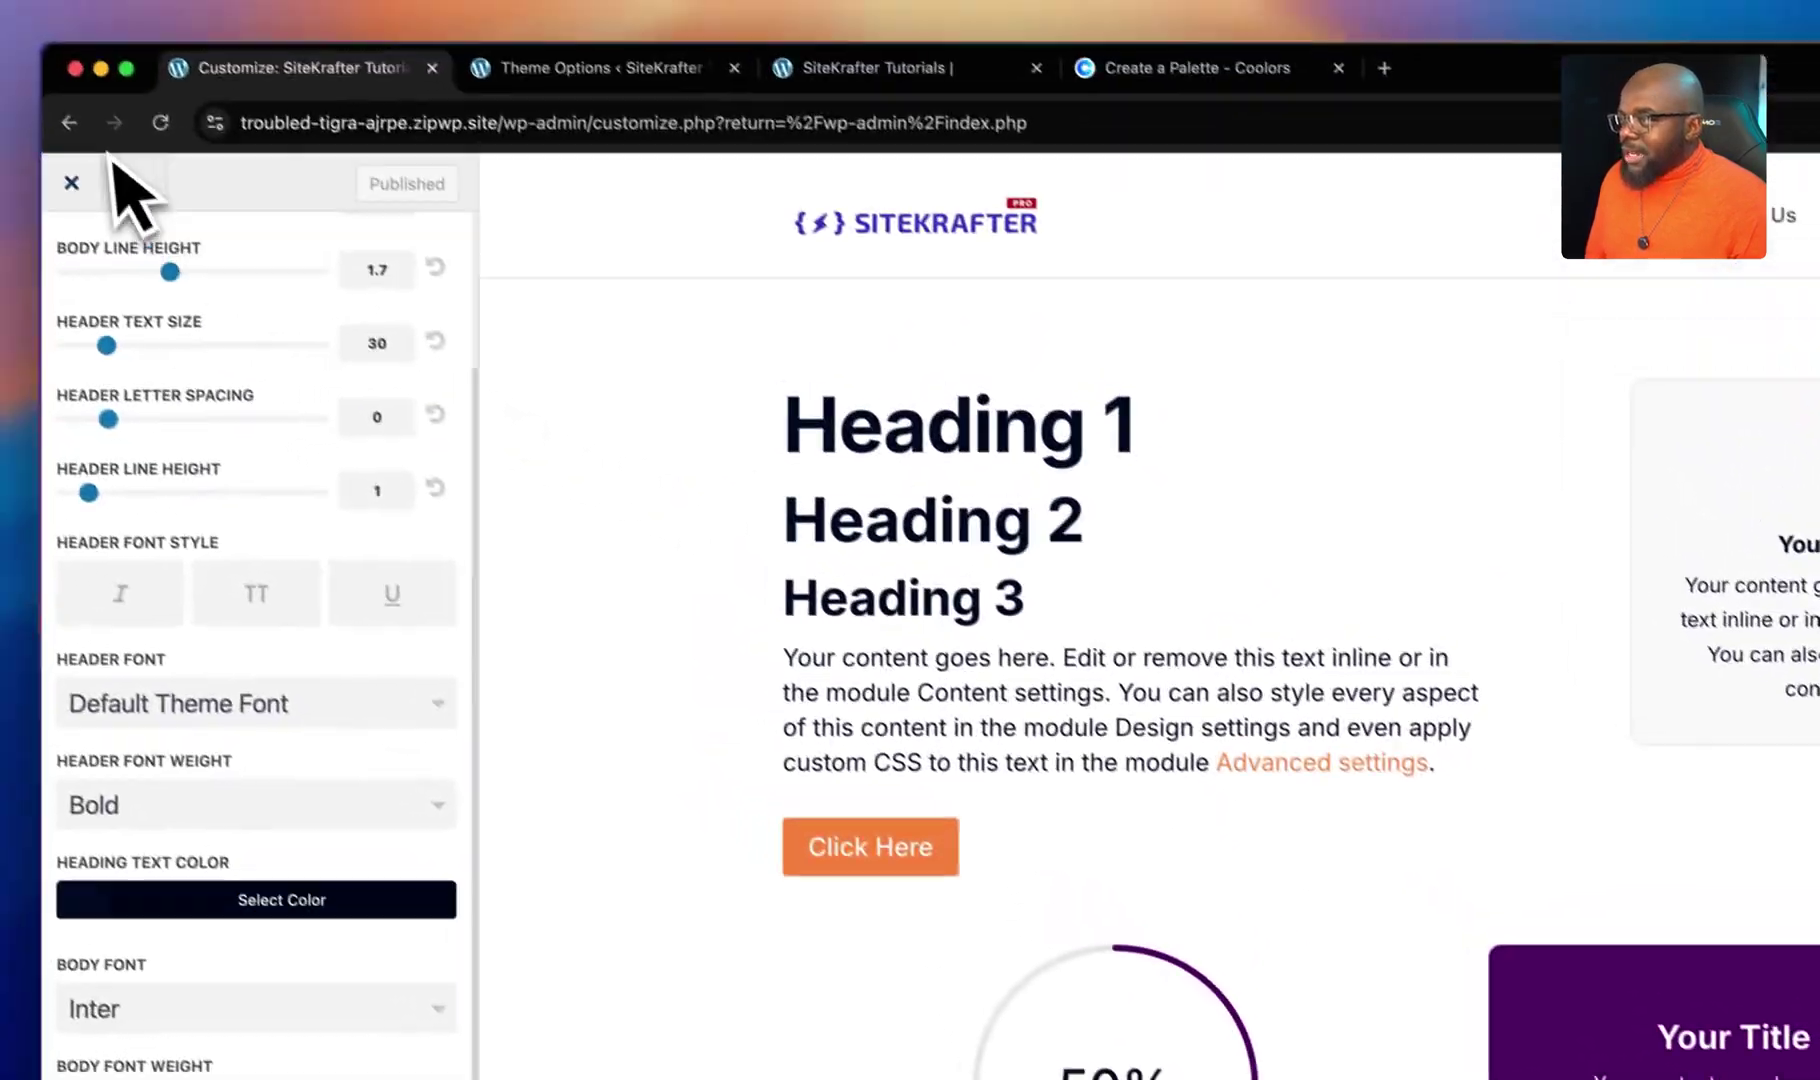
# - Reload the Customizer and the site preview page, examine the published colors on the preview's modules, and return to the Customizer
pyautogui.click(184, 145)
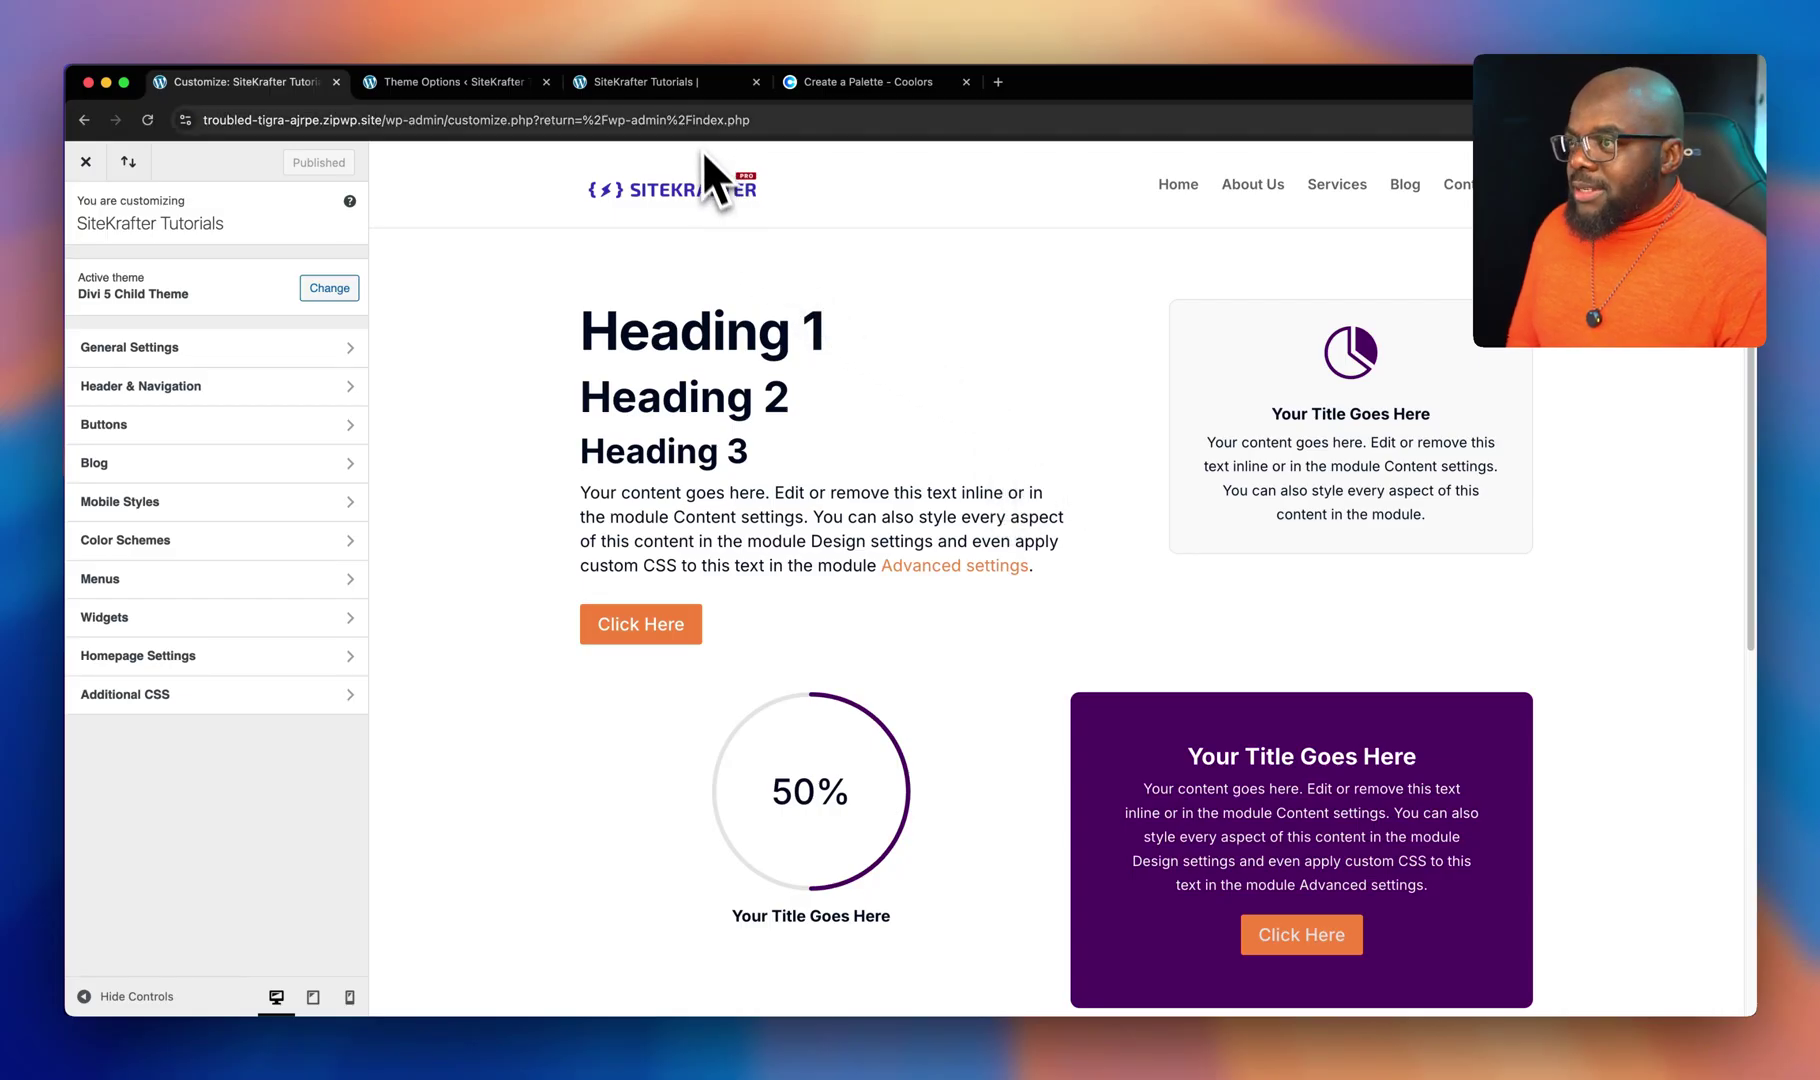
pyautogui.click(702, 92)
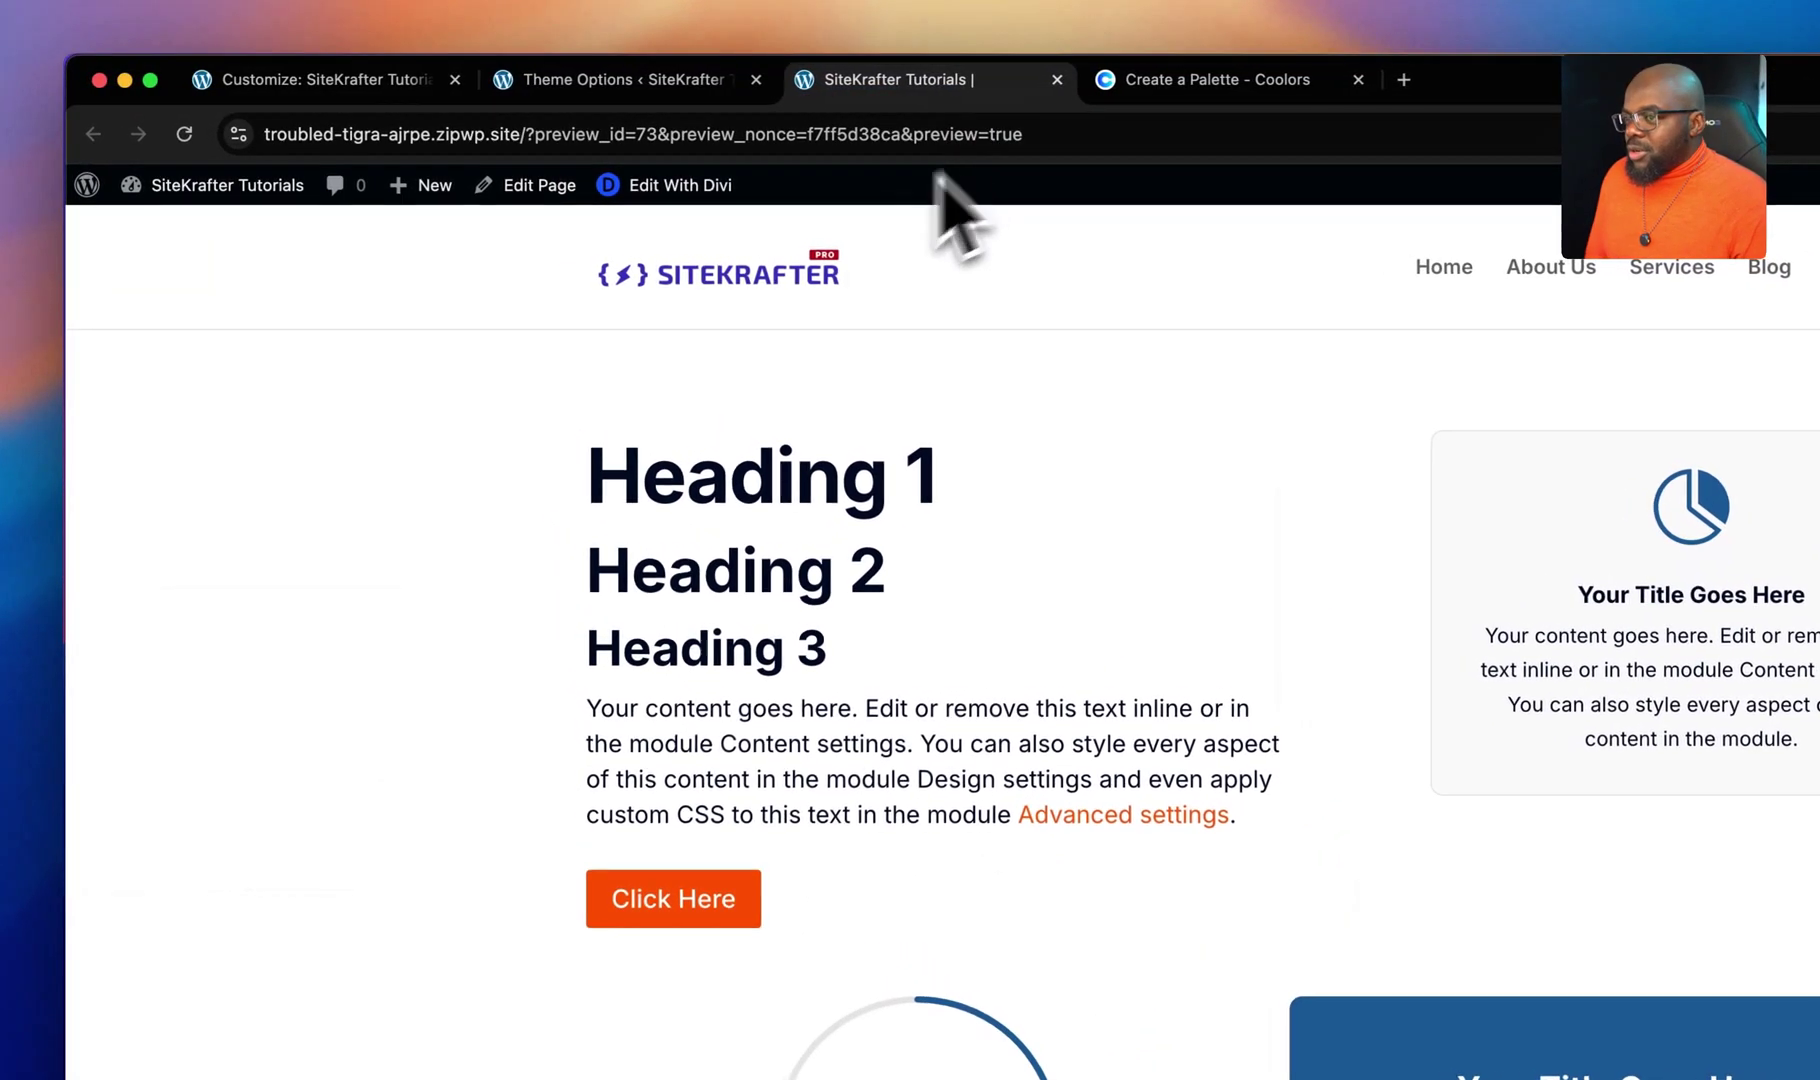
pyautogui.click(188, 134)
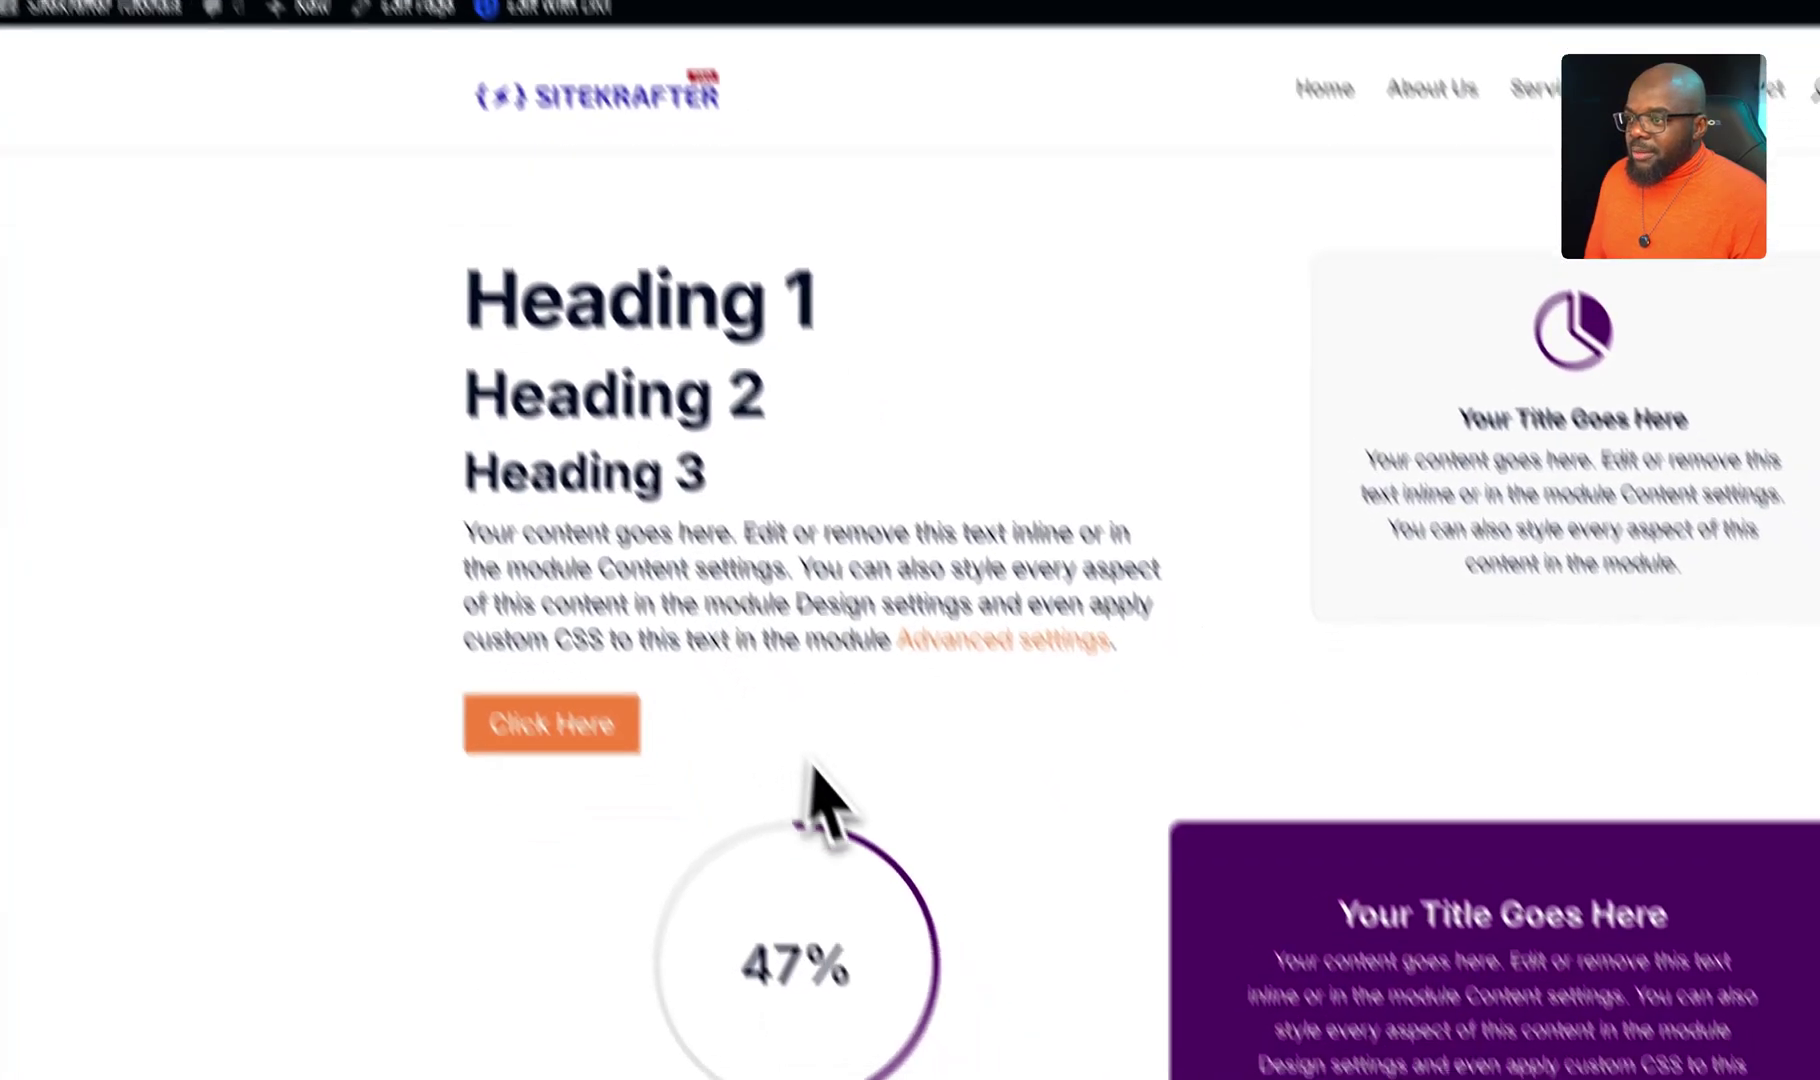
pyautogui.scroll(-10, 820, 790)
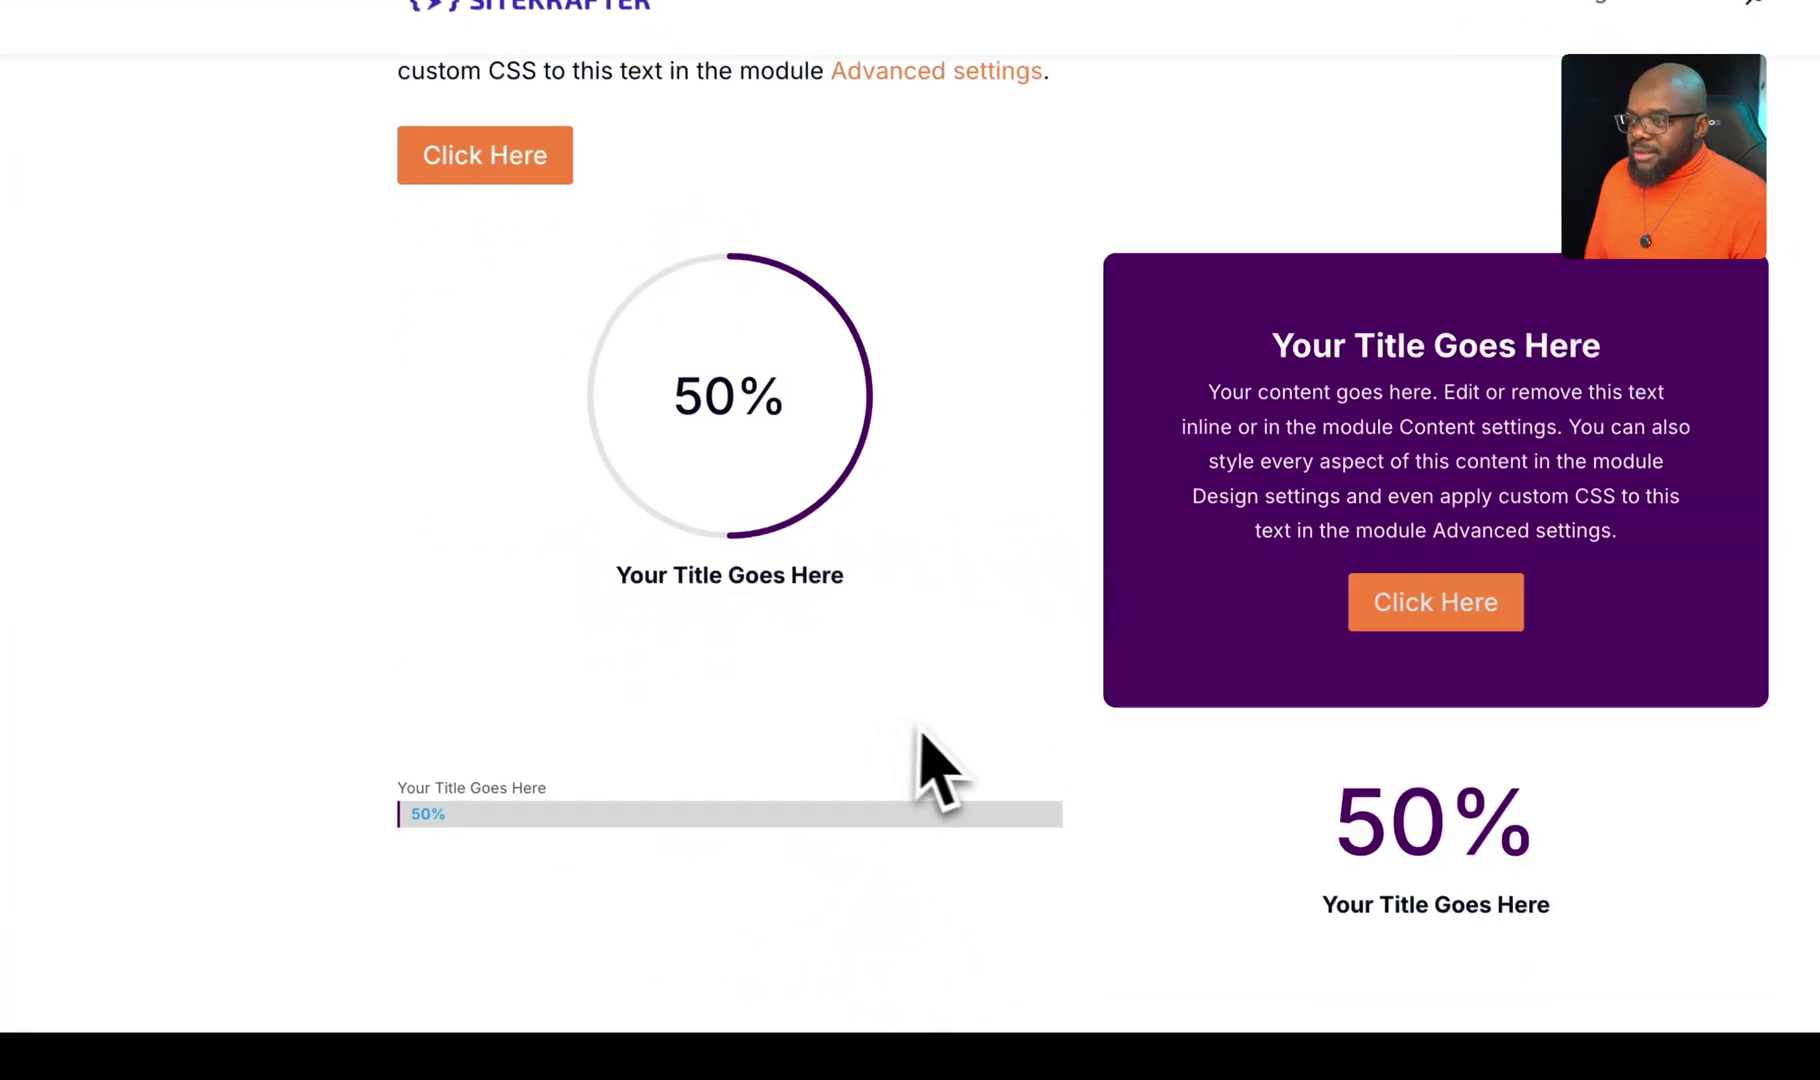
pyautogui.scroll(15, 806, 740)
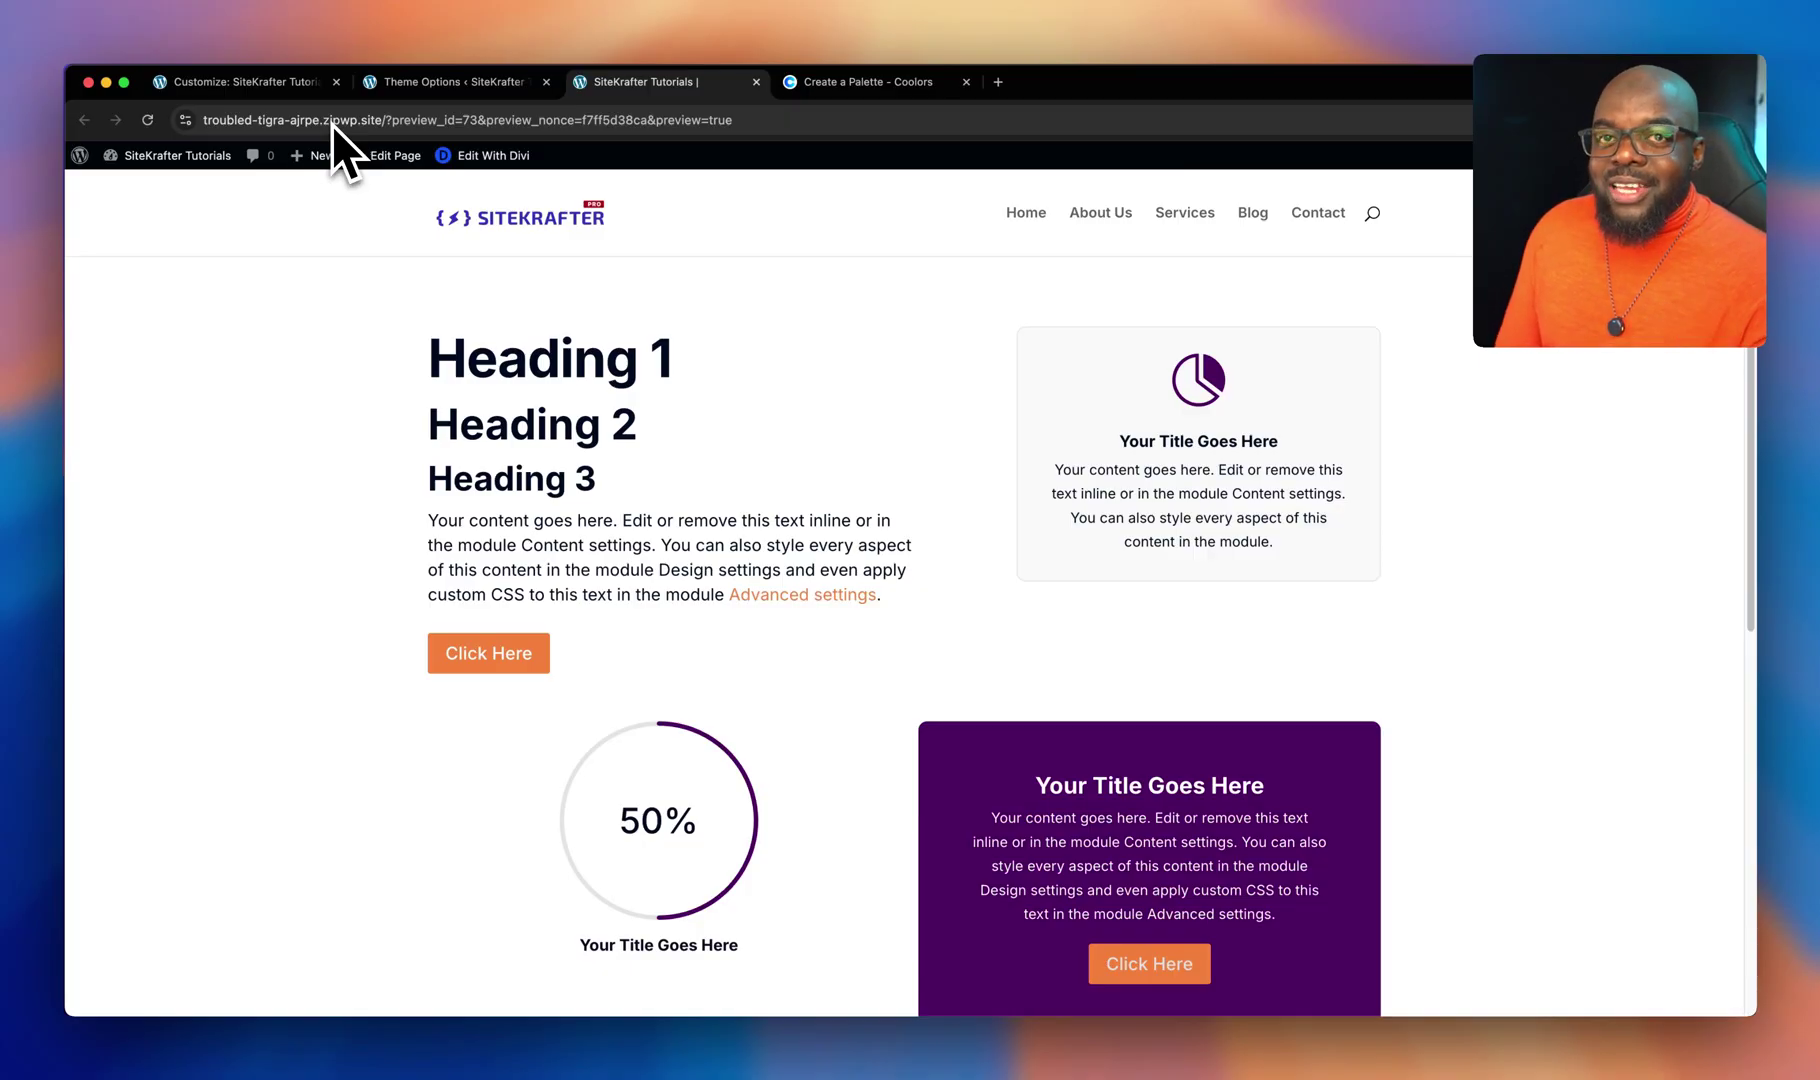
pyautogui.click(248, 82)
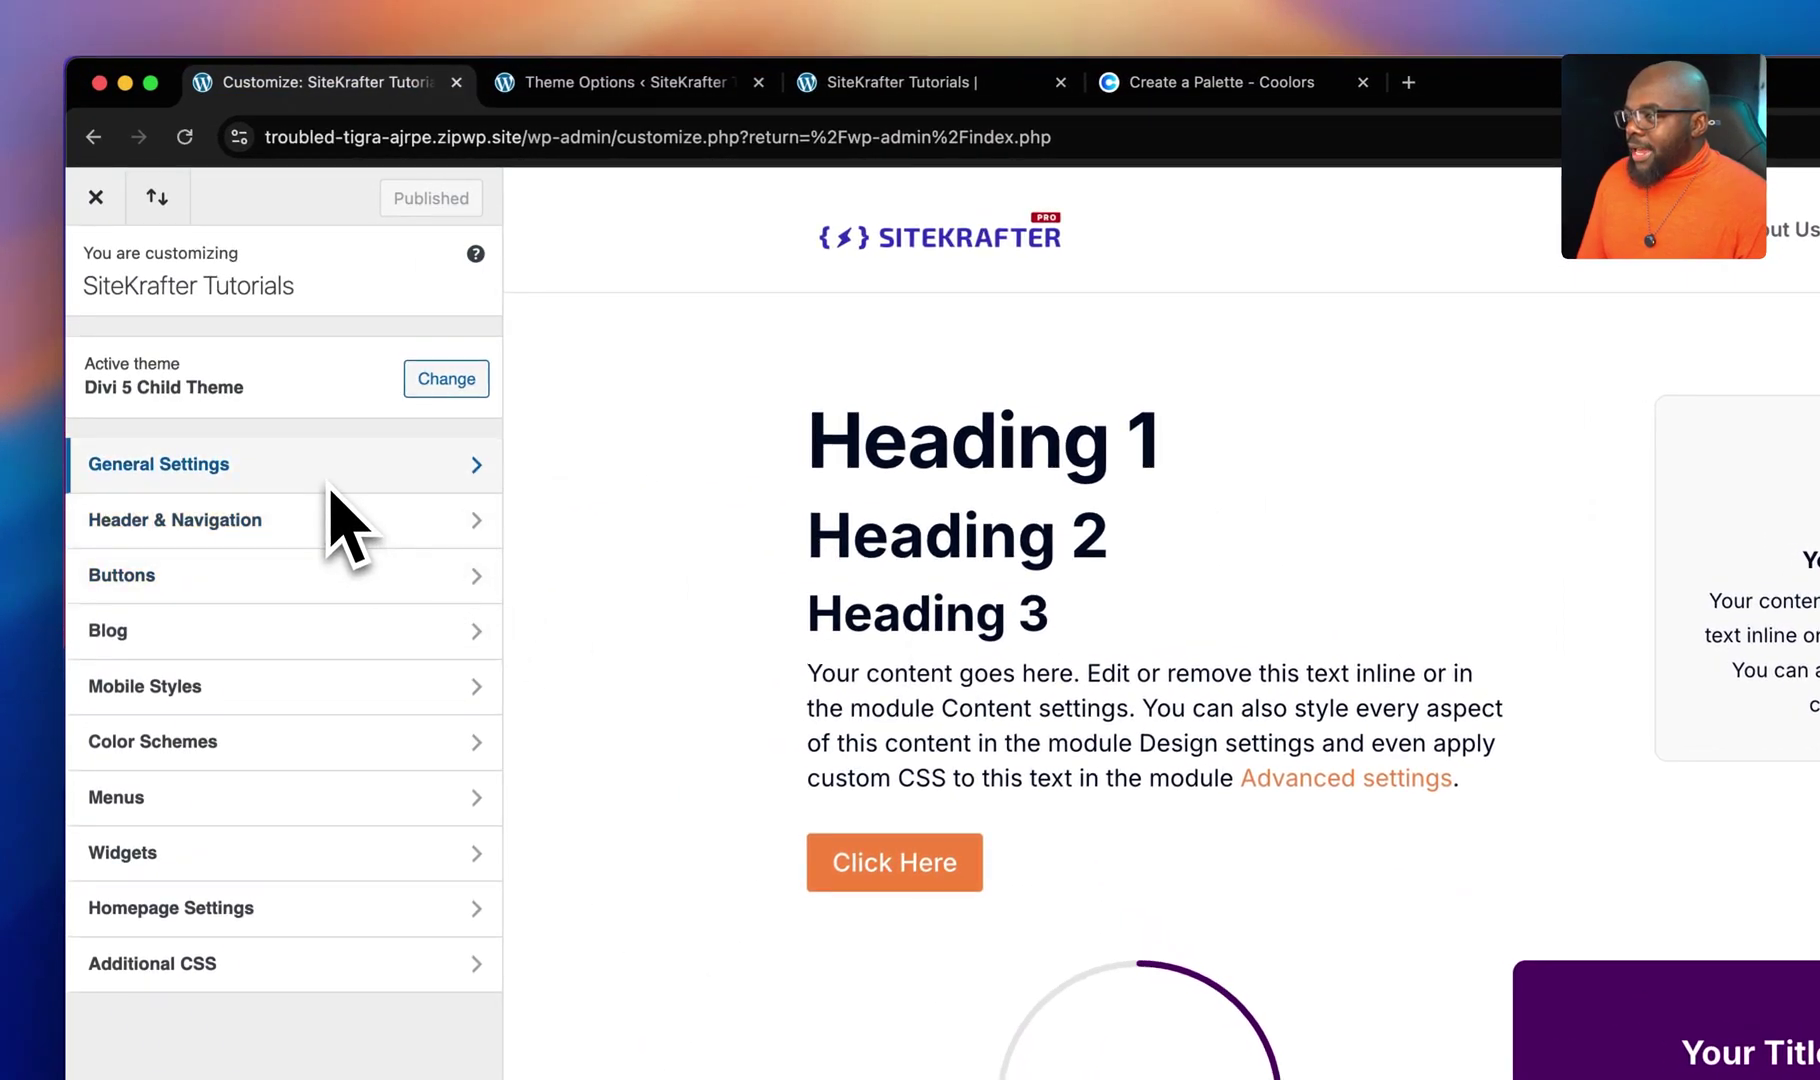
# - Open the Typography settings under General Settings and bring the heading, body and link color options into view
pyautogui.click(330, 485)
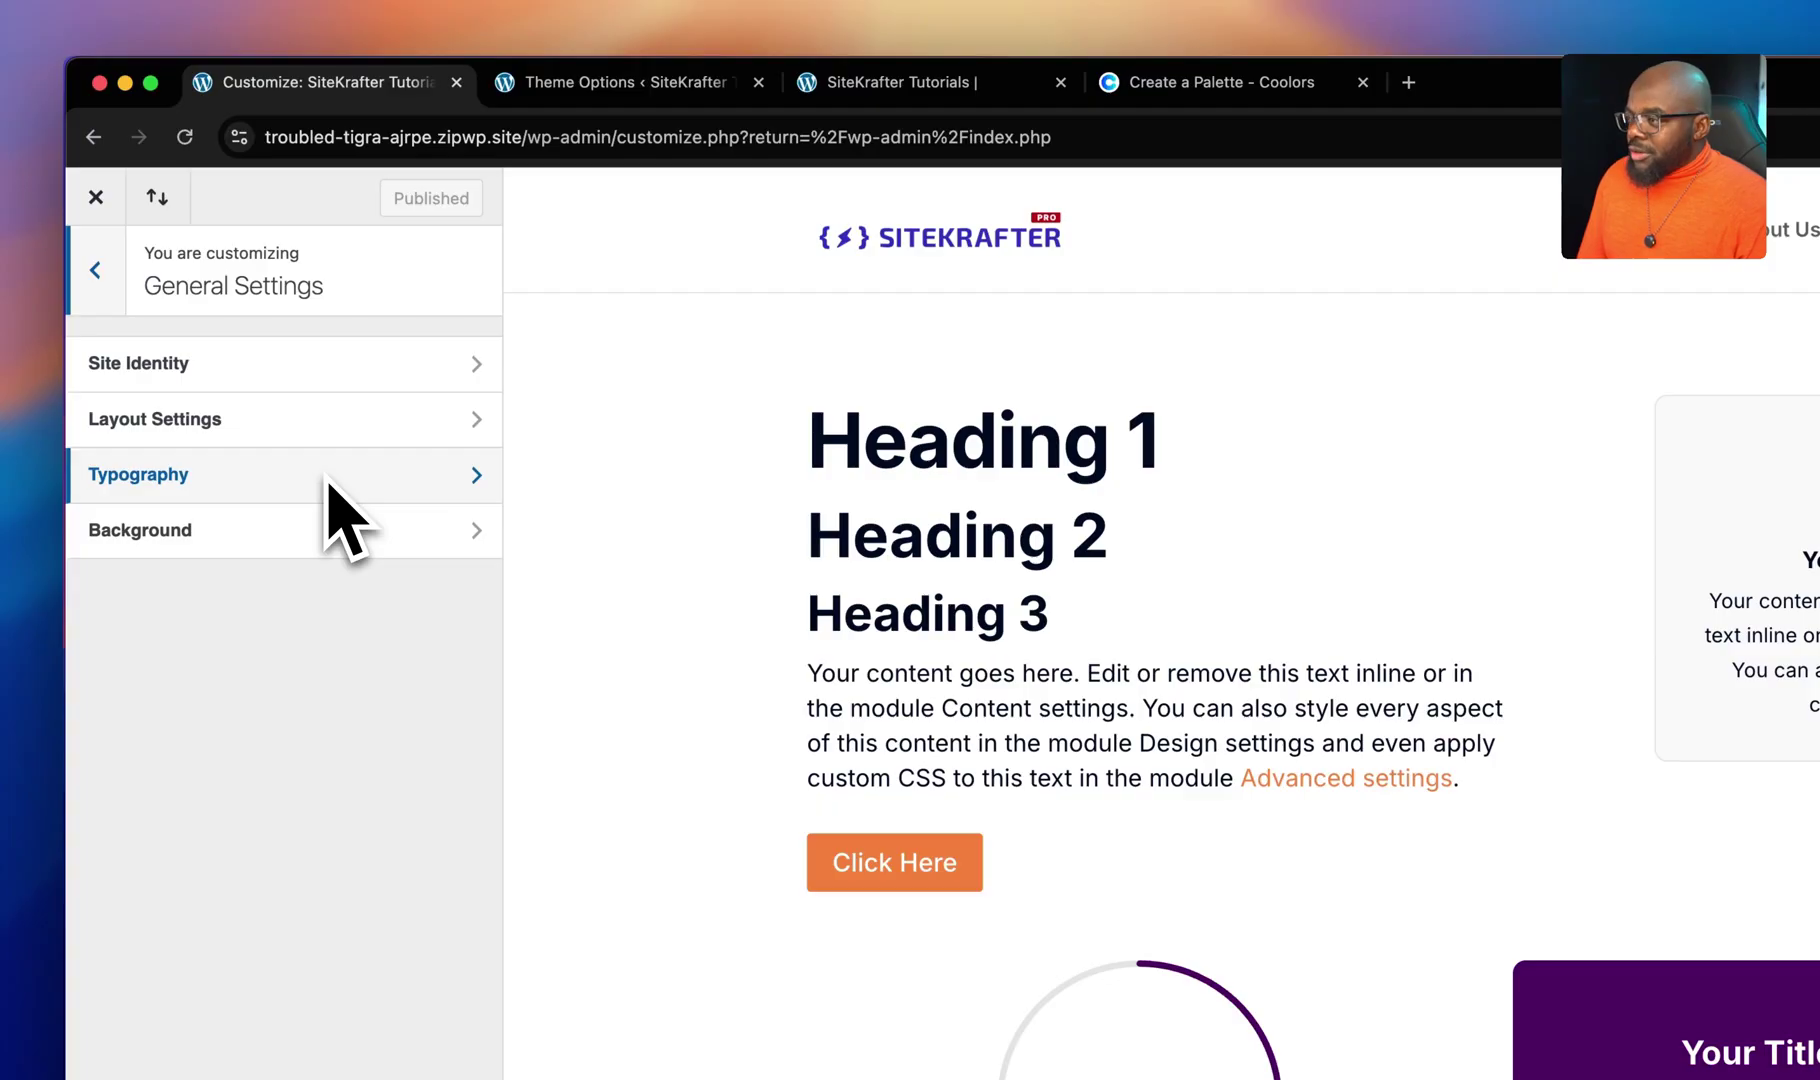
pyautogui.click(326, 478)
pyautogui.scroll(-5, 345, 575)
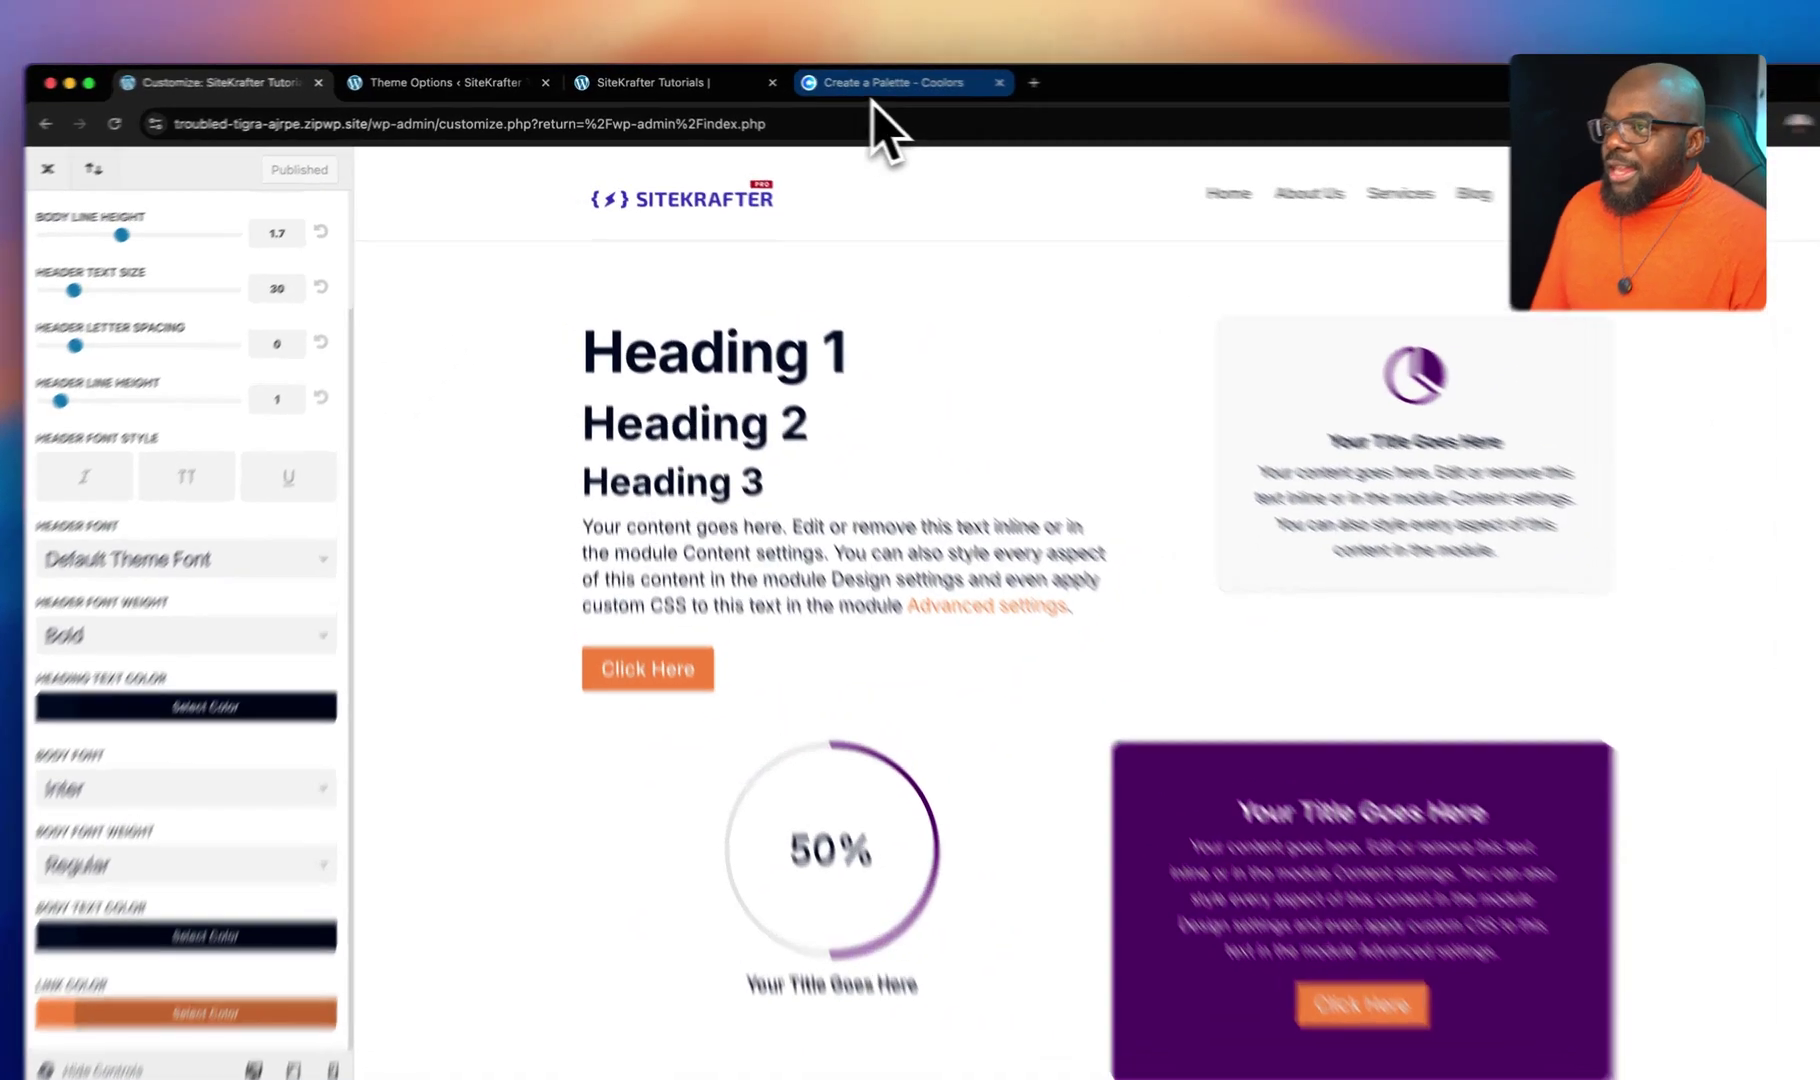
# - In Coolors, generate new palettes around the locked 631D76 purple and pick its shade 8928A4
pyautogui.click(872, 98)
pyautogui.moveTo(650, 745)
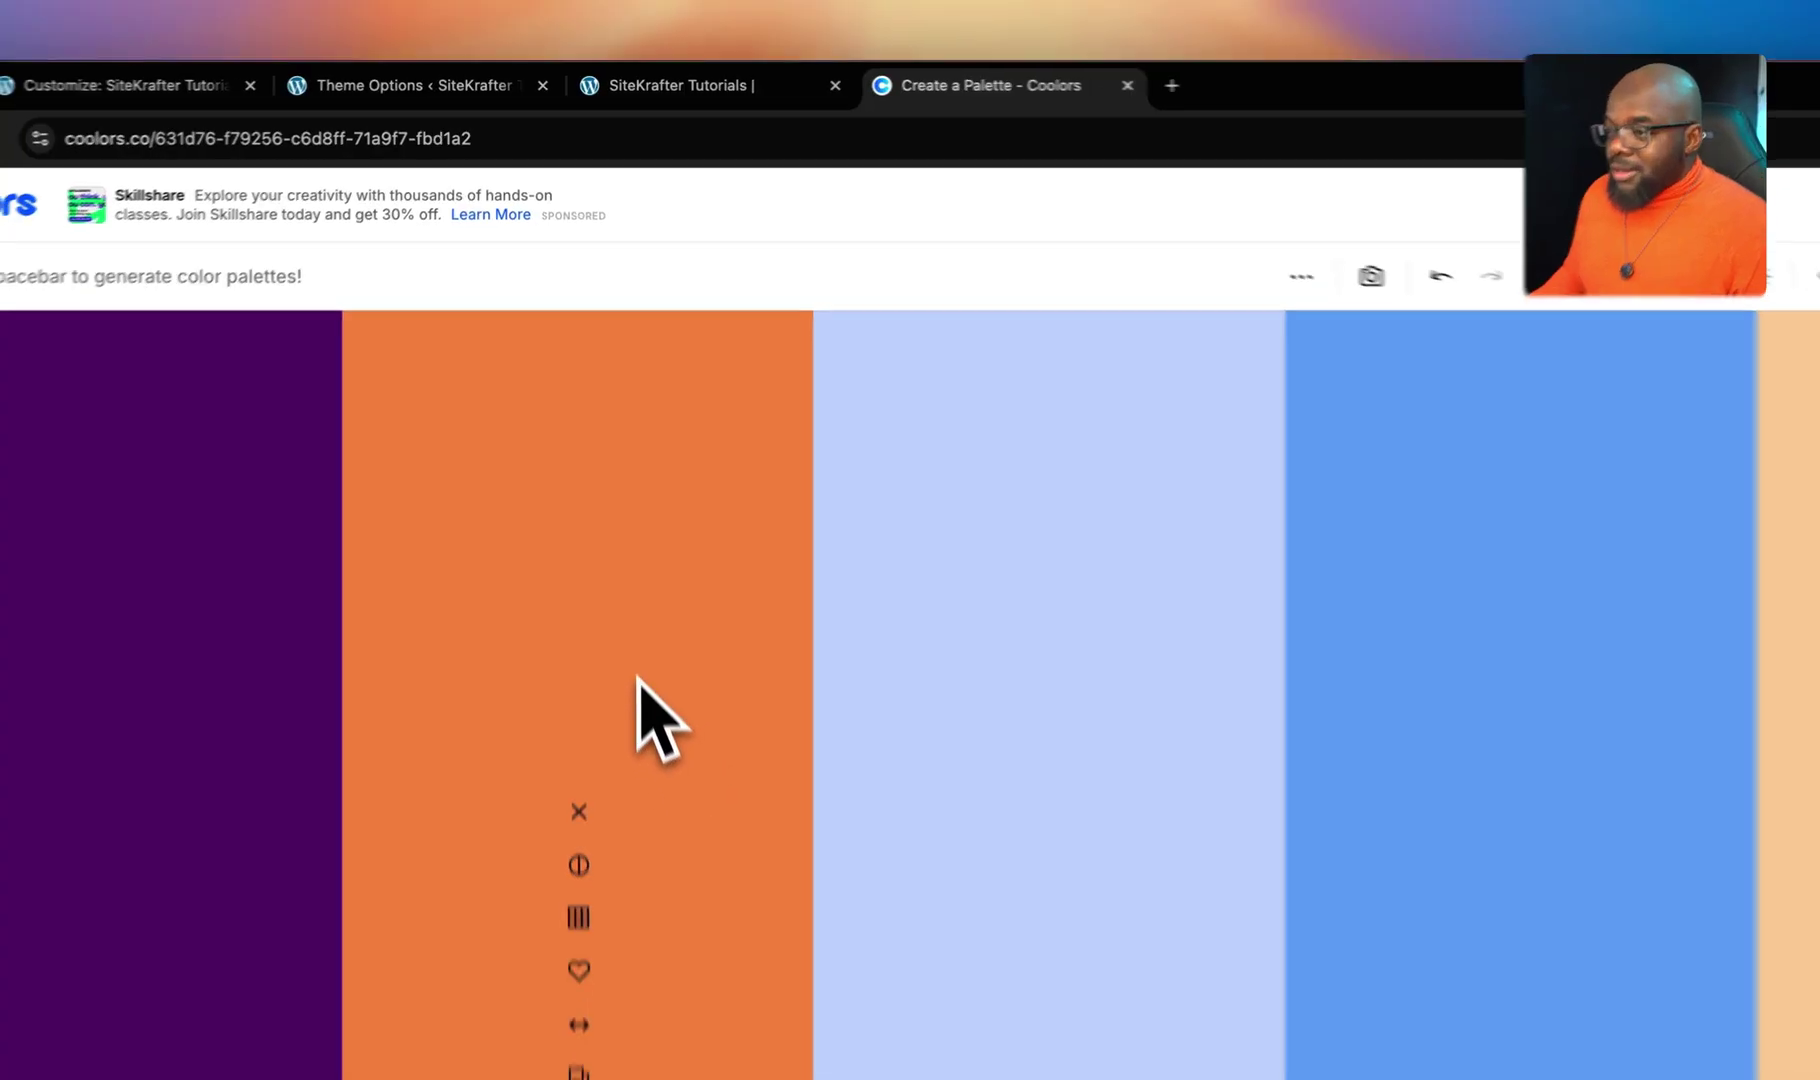
pyautogui.press('space')
pyautogui.press('space')
pyautogui.press('space')
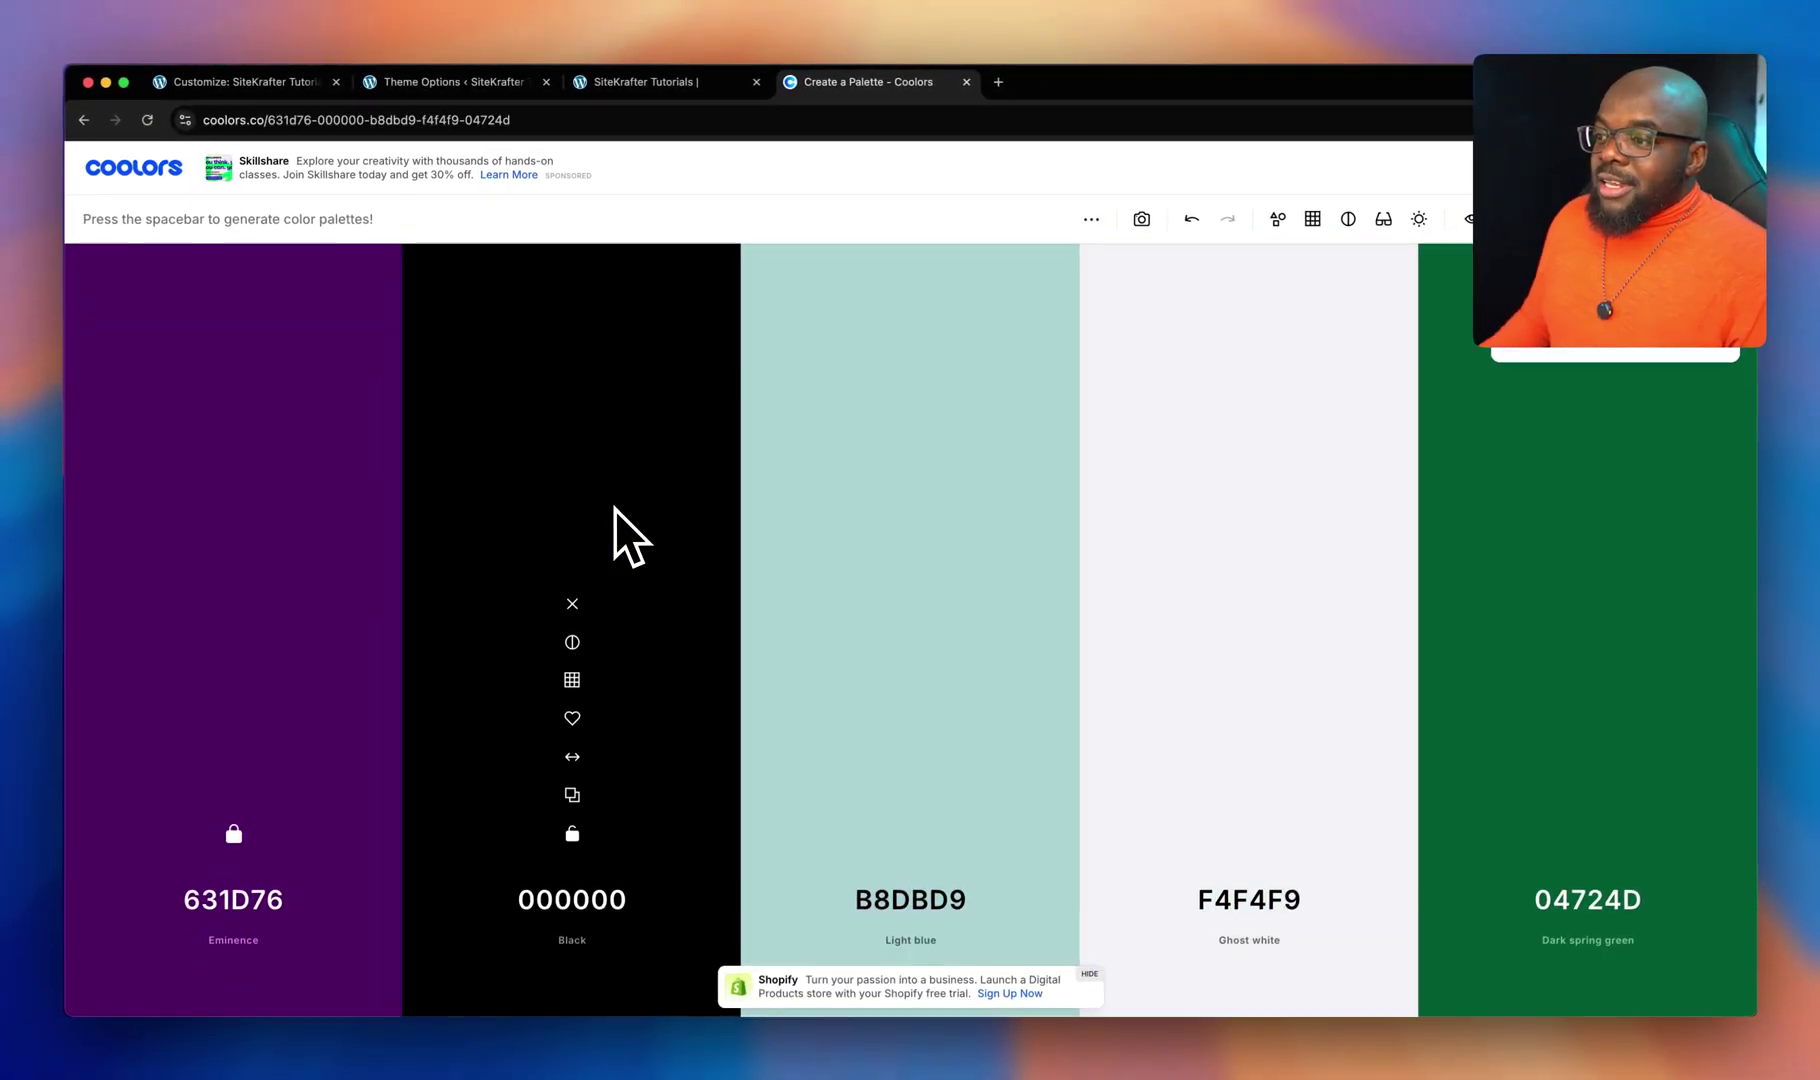
pyautogui.moveTo(290, 741)
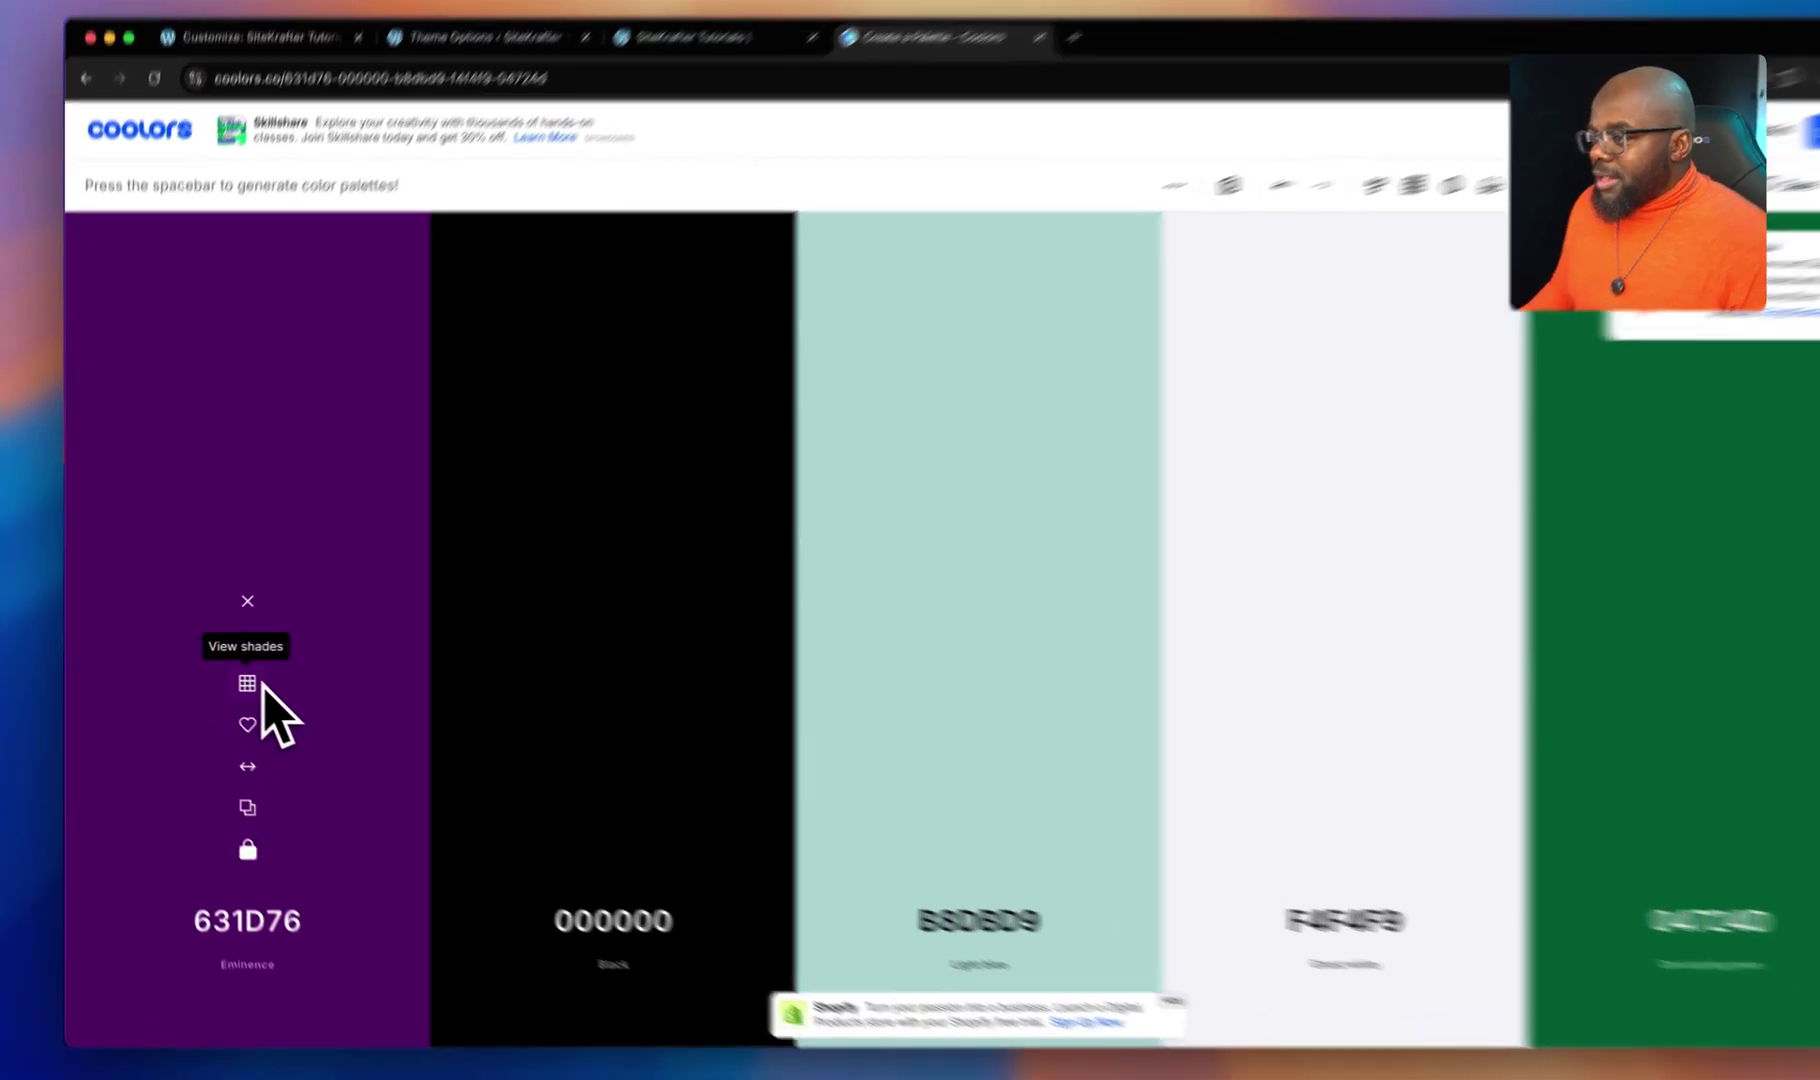
pyautogui.click(234, 680)
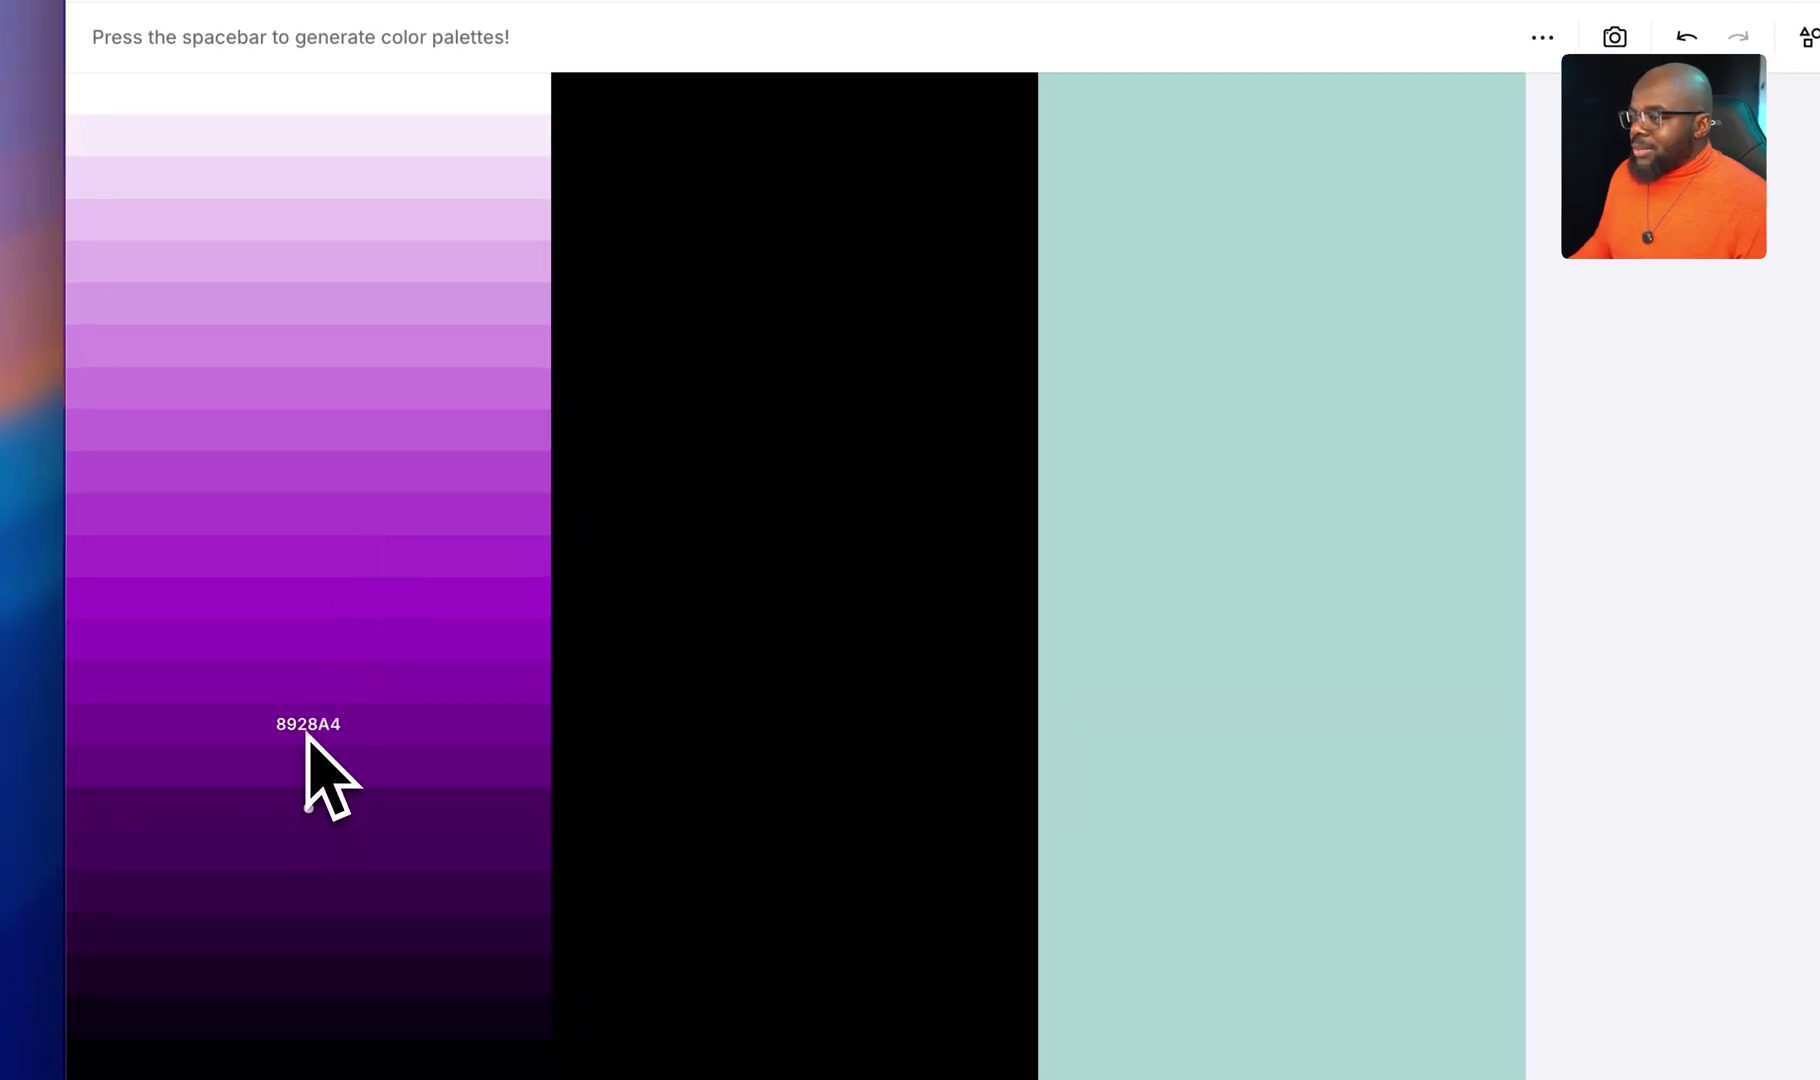
pyautogui.click(306, 735)
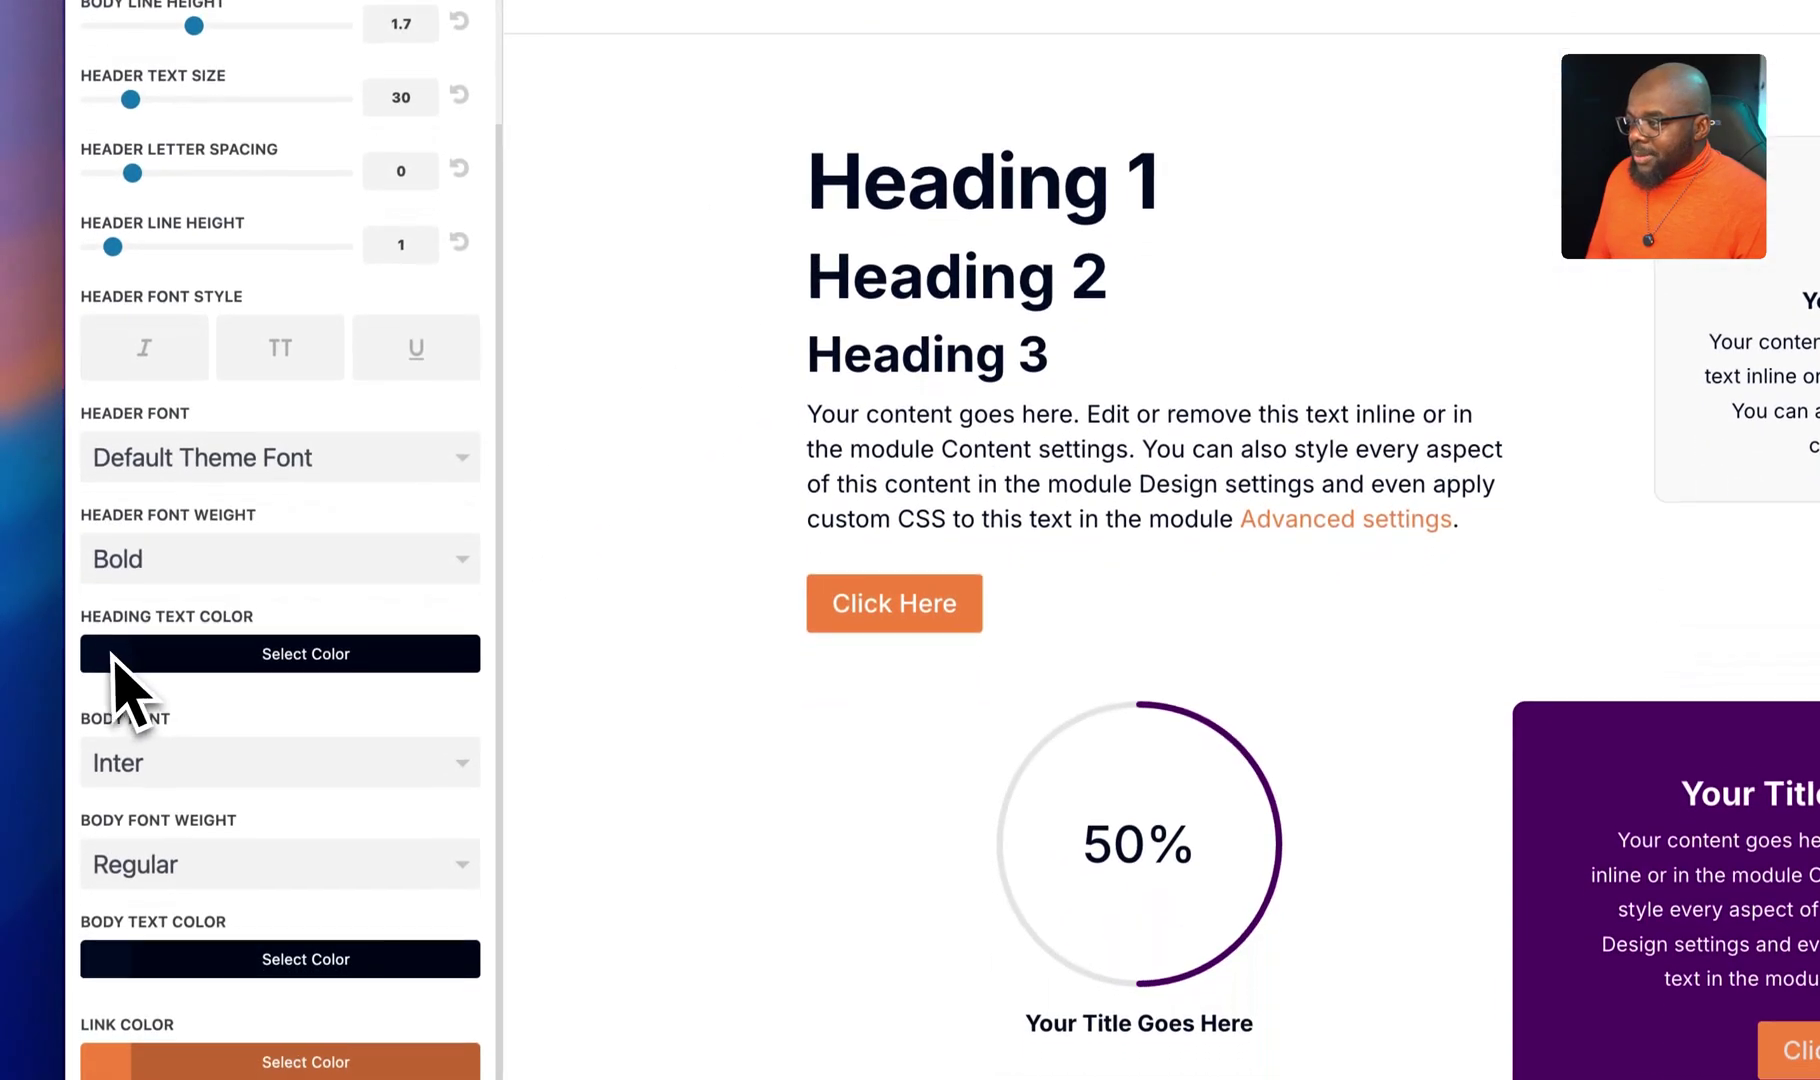
# - Set the Heading Text Color in the Customizer's Typography settings to 8928A4 and publish the change
pyautogui.click(112, 655)
pyautogui.click(183, 712)
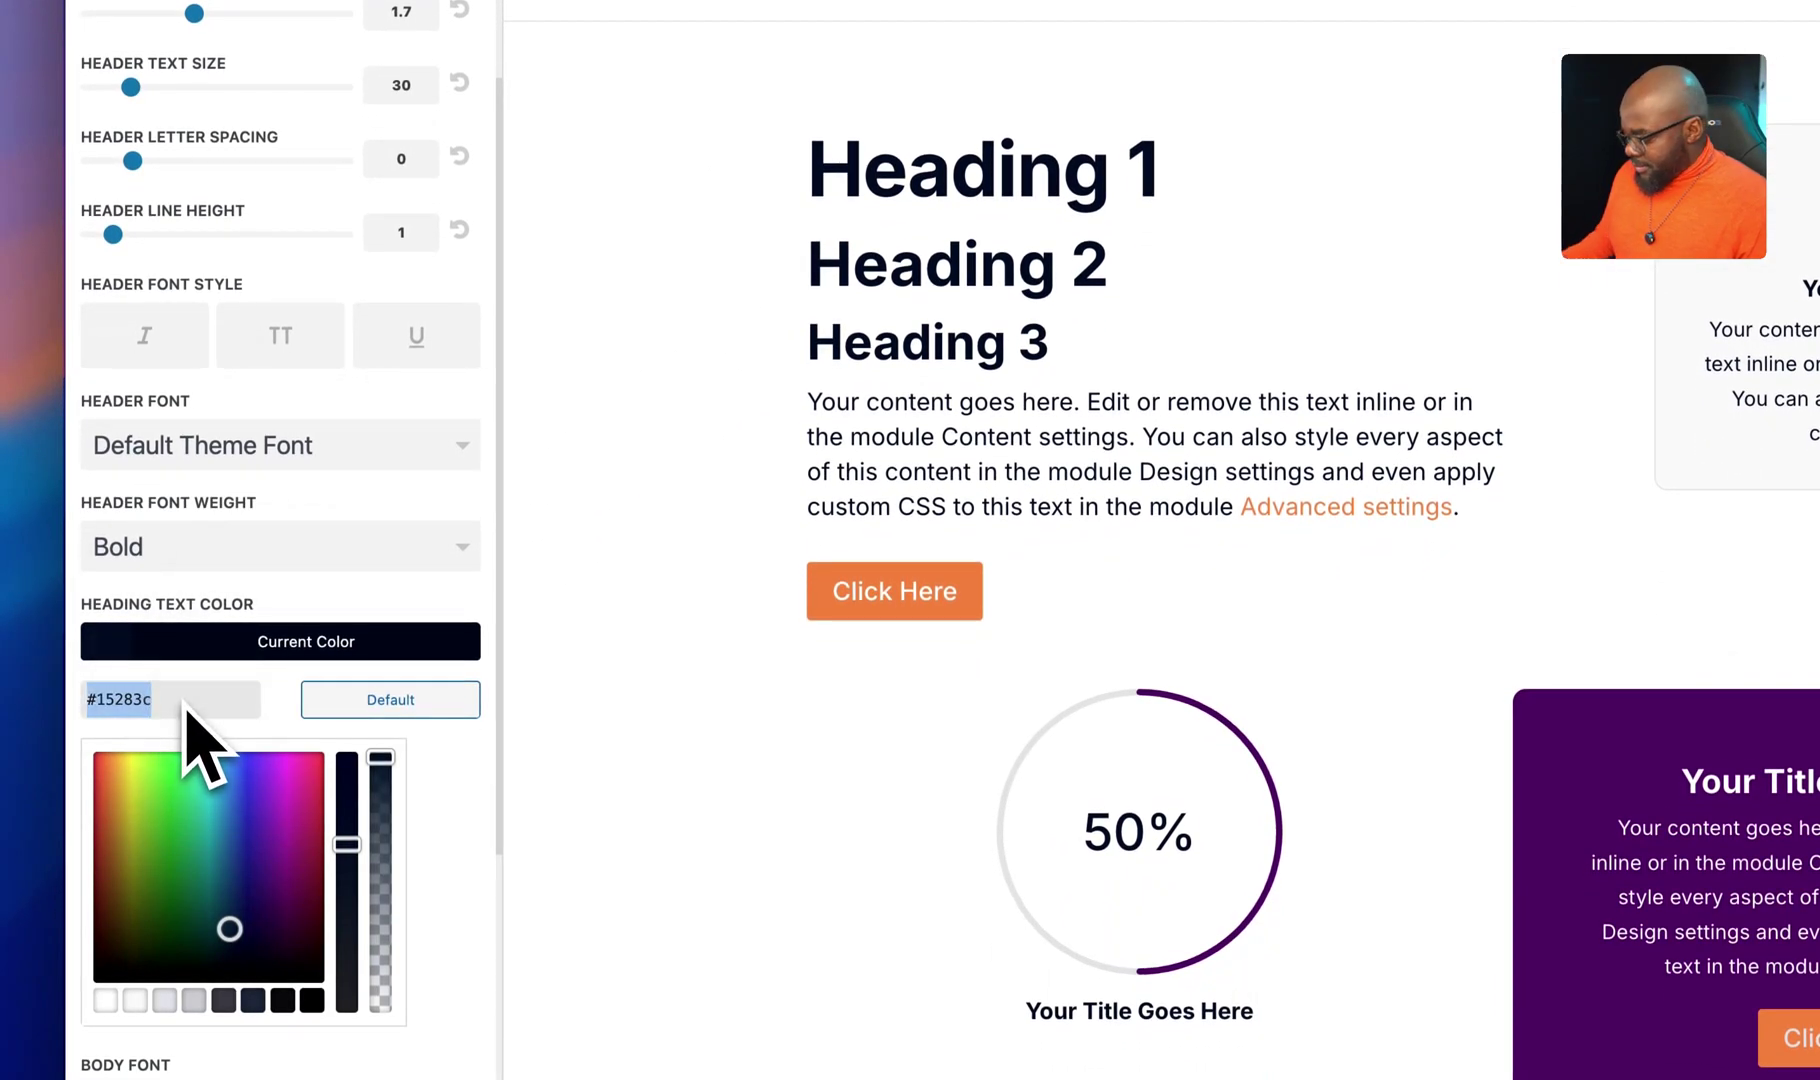
pyautogui.press('Return')
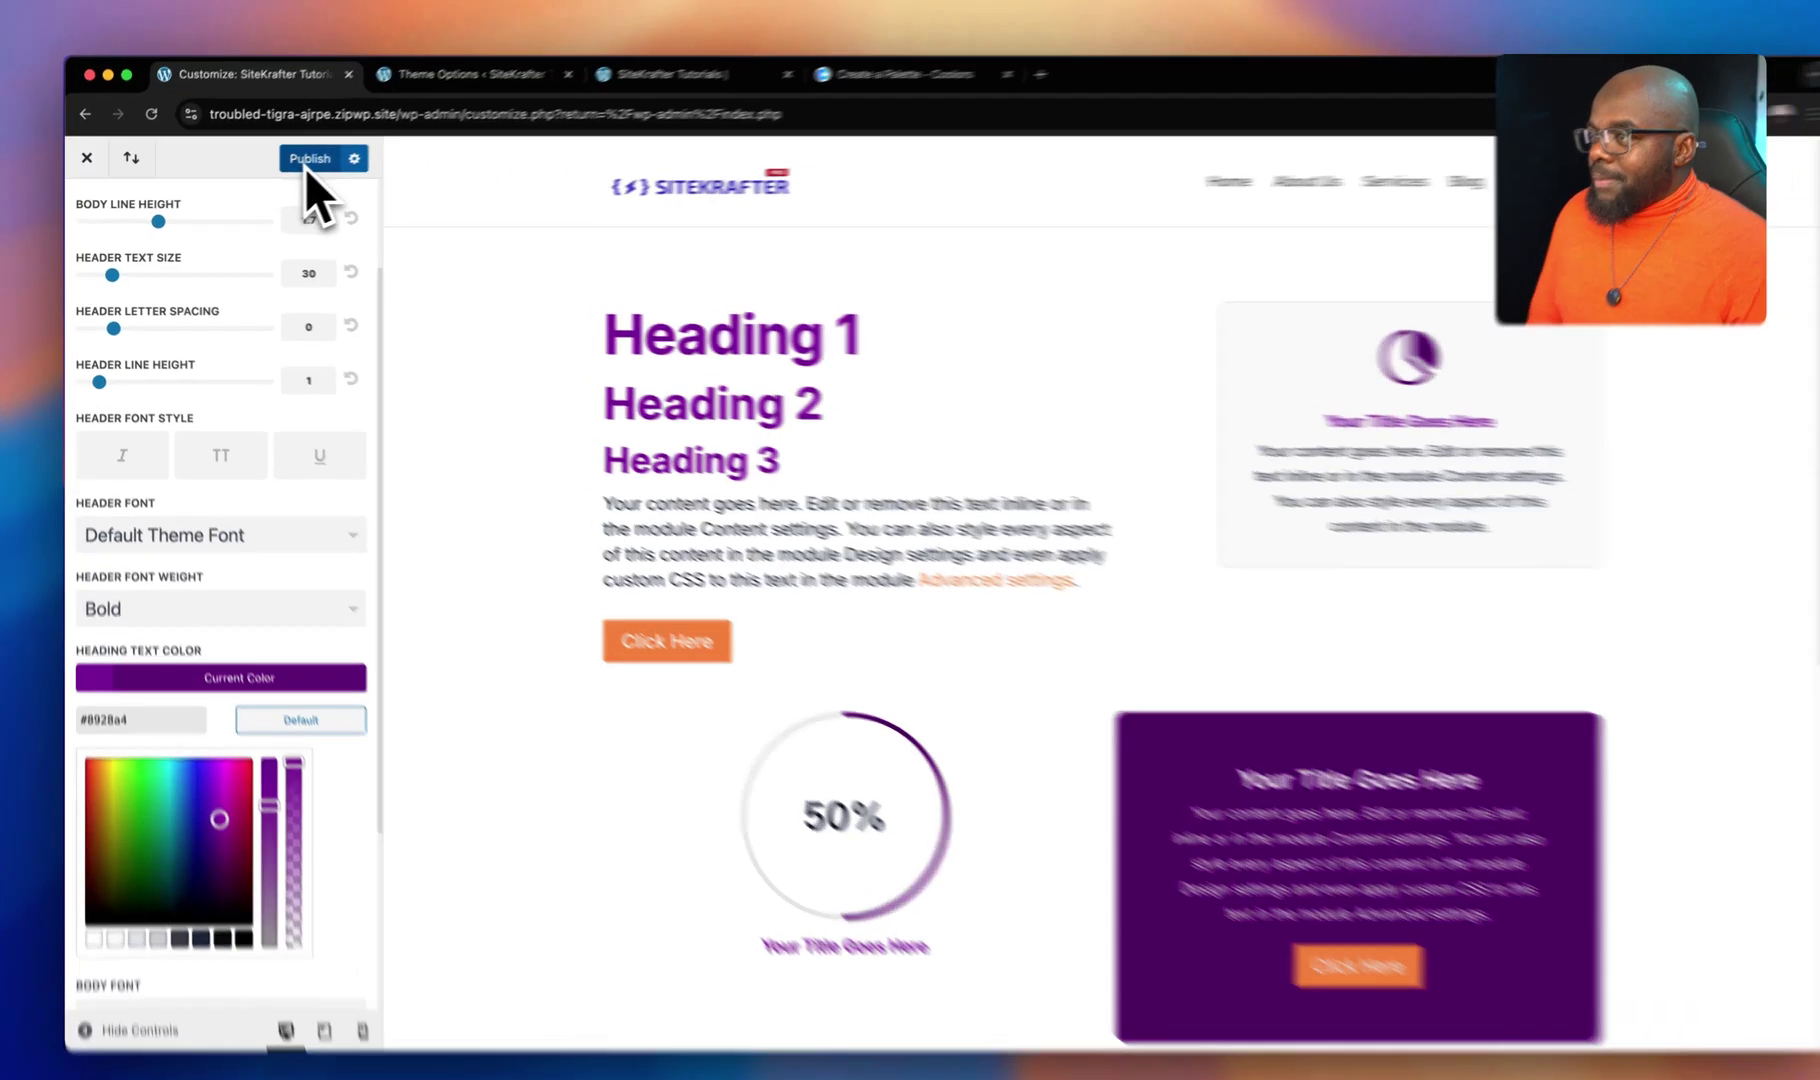
pyautogui.click(305, 164)
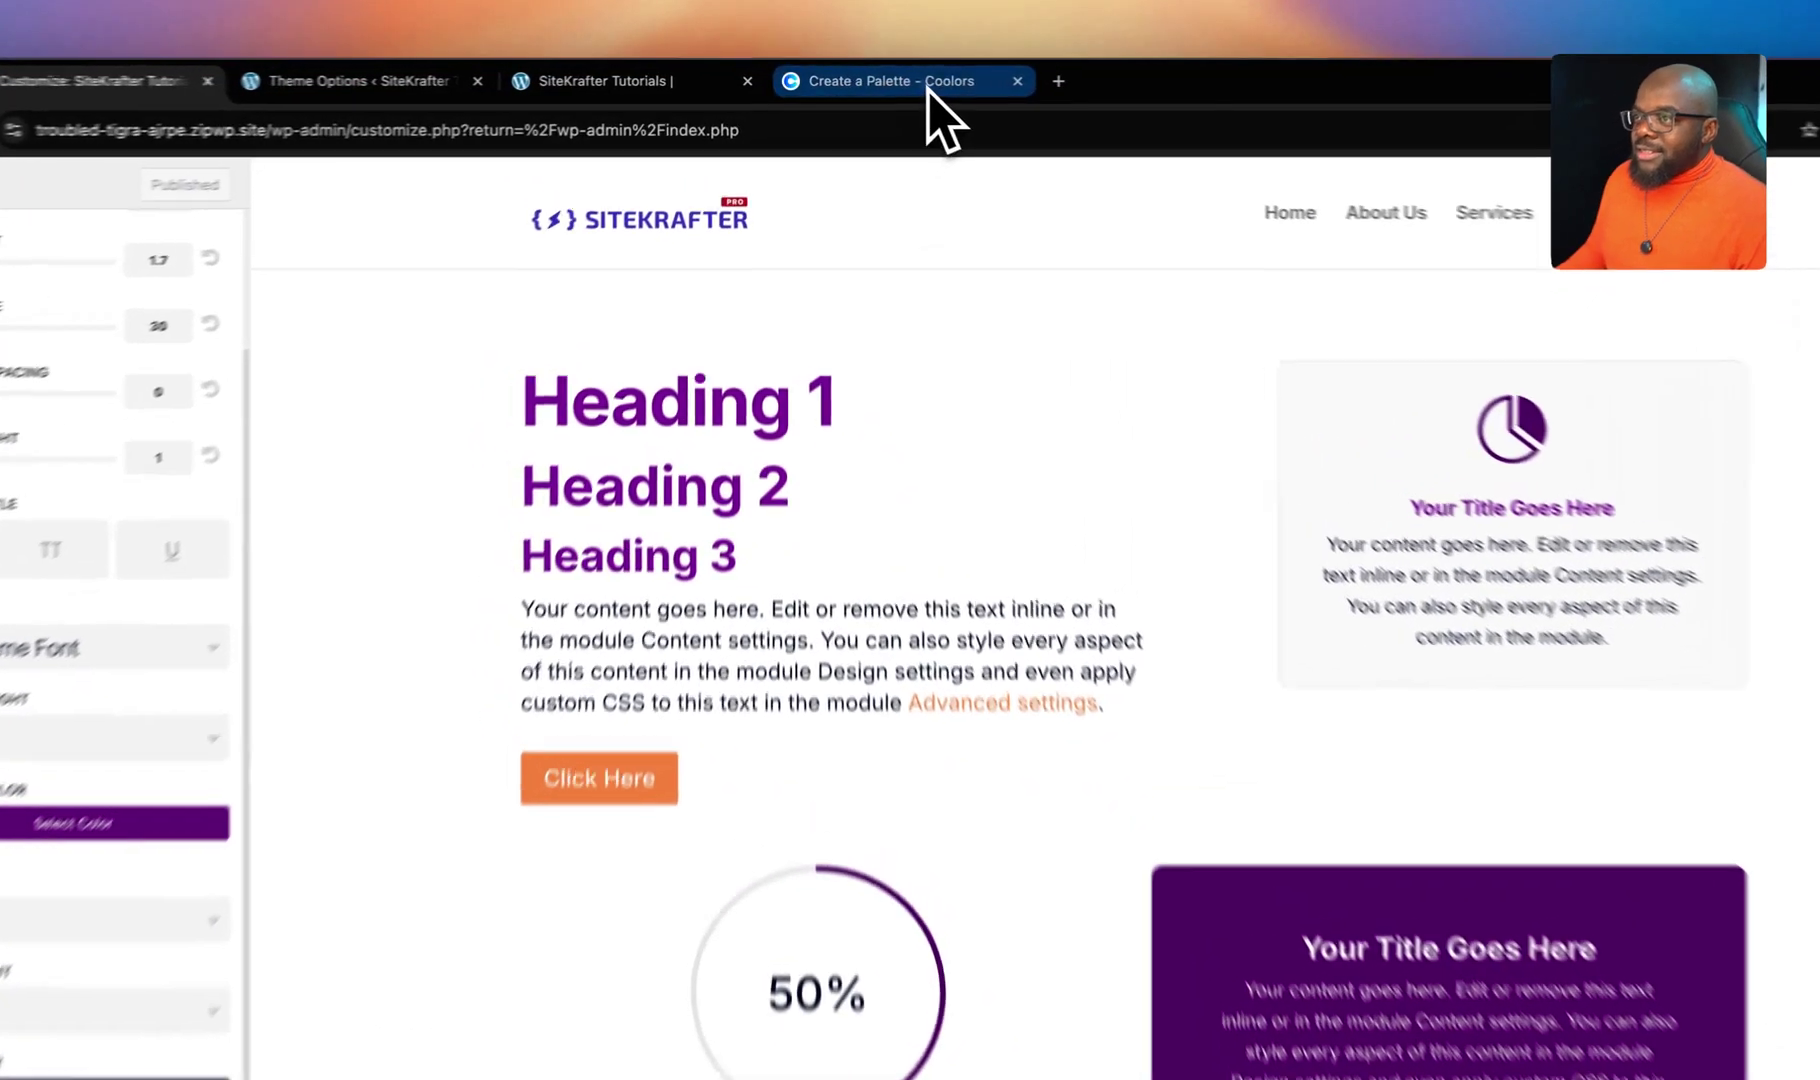
# - In Coolors, move the dark spring green beside black, copy its hex code 04724D, and return to the Customizer
pyautogui.click(905, 80)
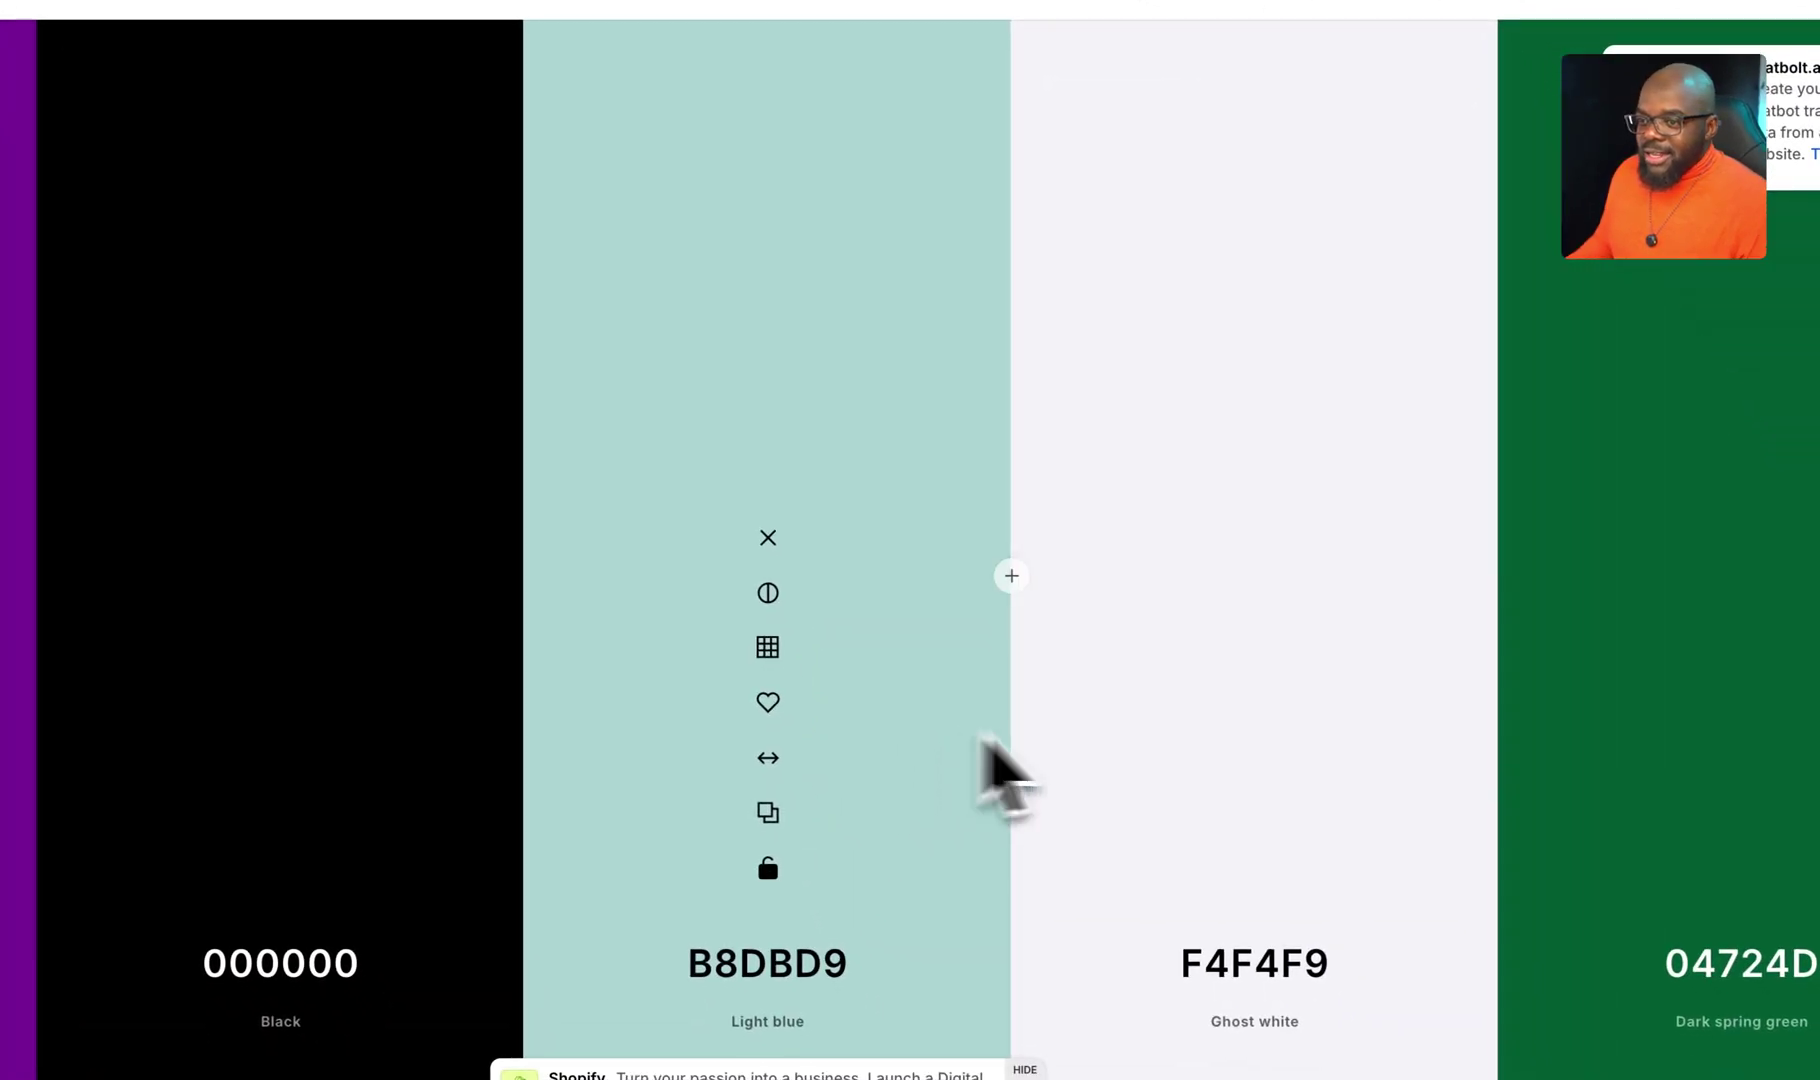
pyautogui.moveTo(1524, 697); pyautogui.dragTo(688, 702)
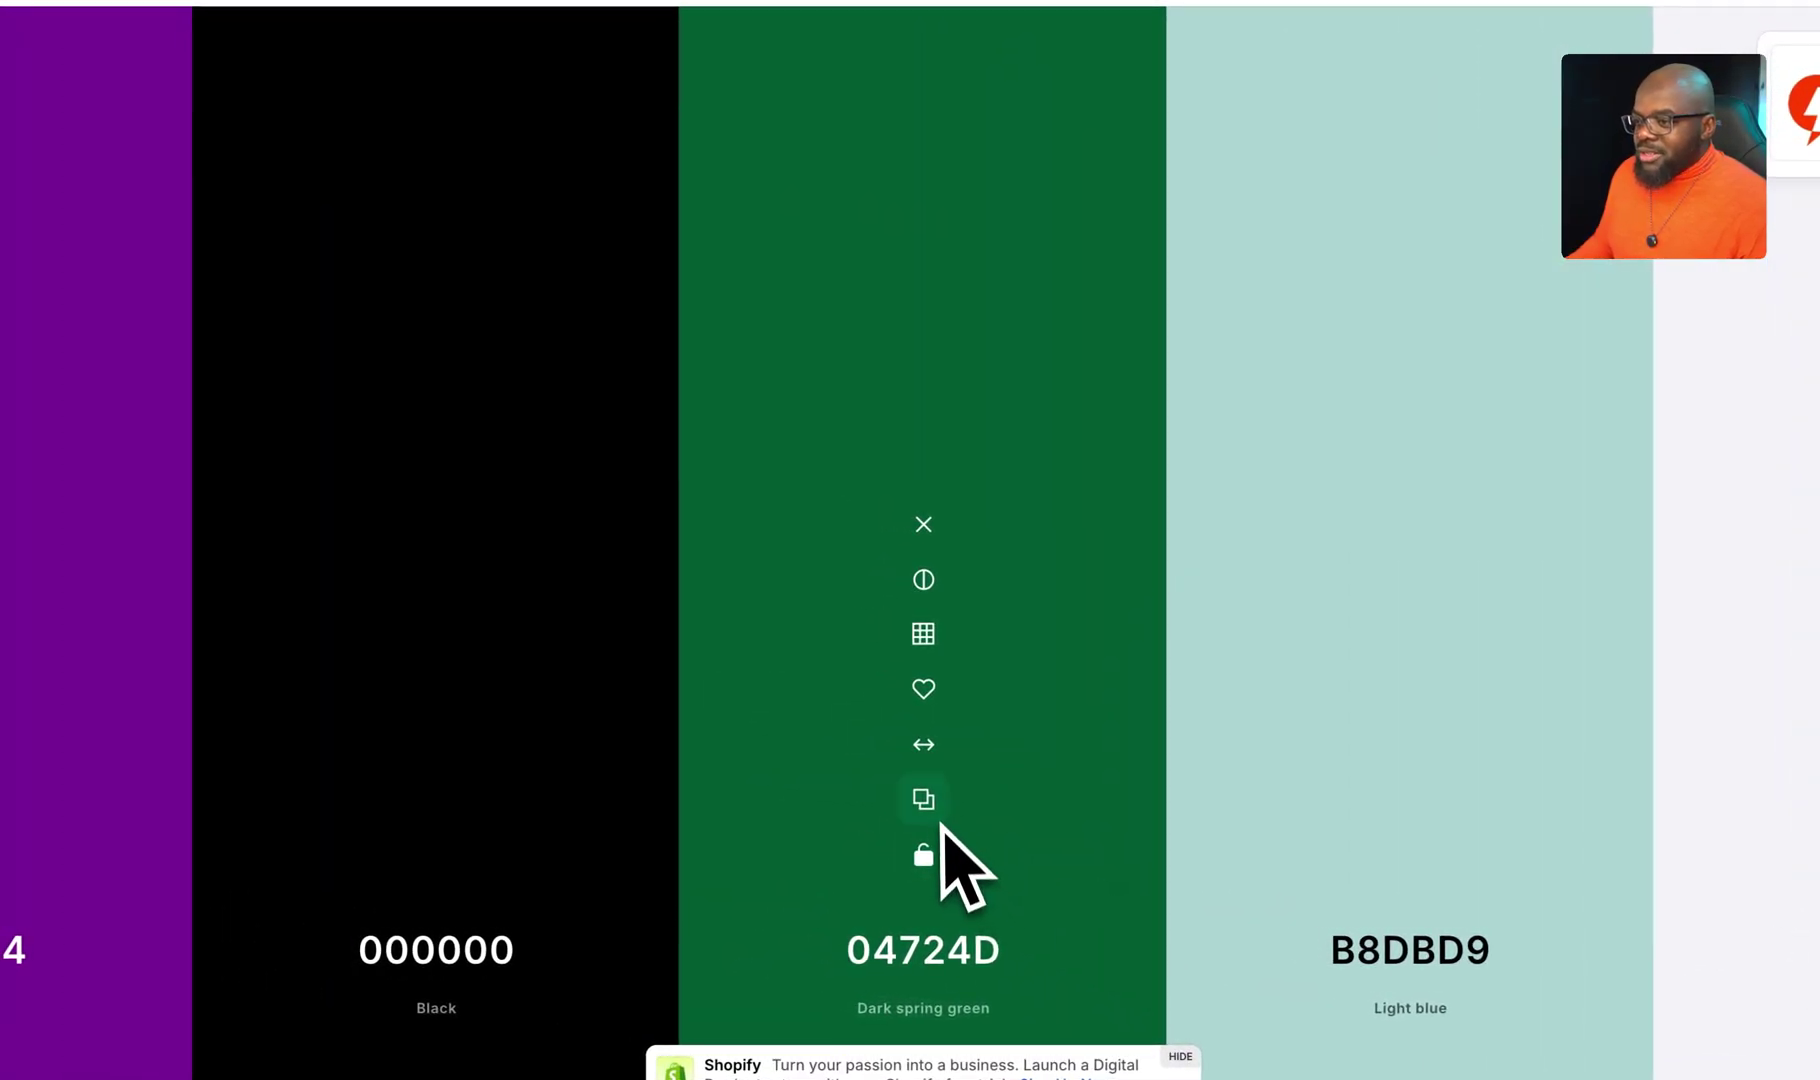
pyautogui.click(925, 800)
pyautogui.click(335, 22)
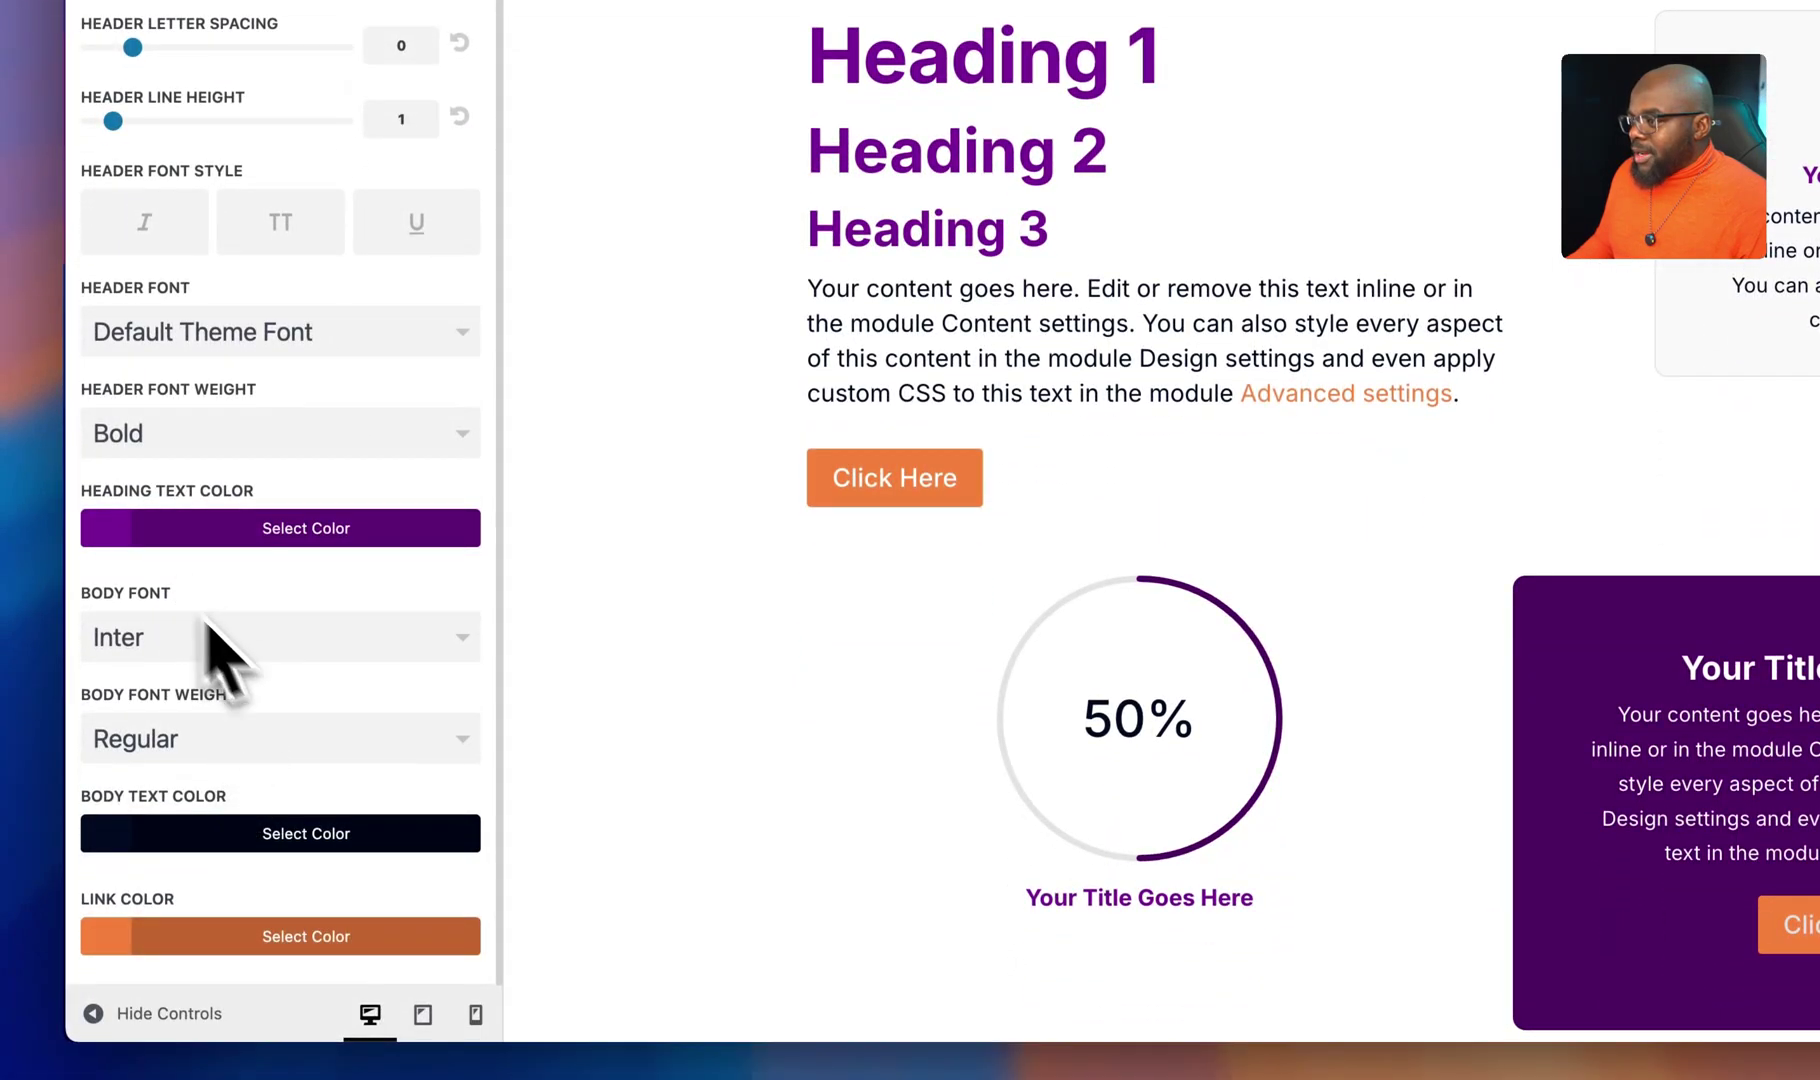
# - Set the Body Text Color in the Typography settings to 04724D and publish the change
pyautogui.click(122, 820)
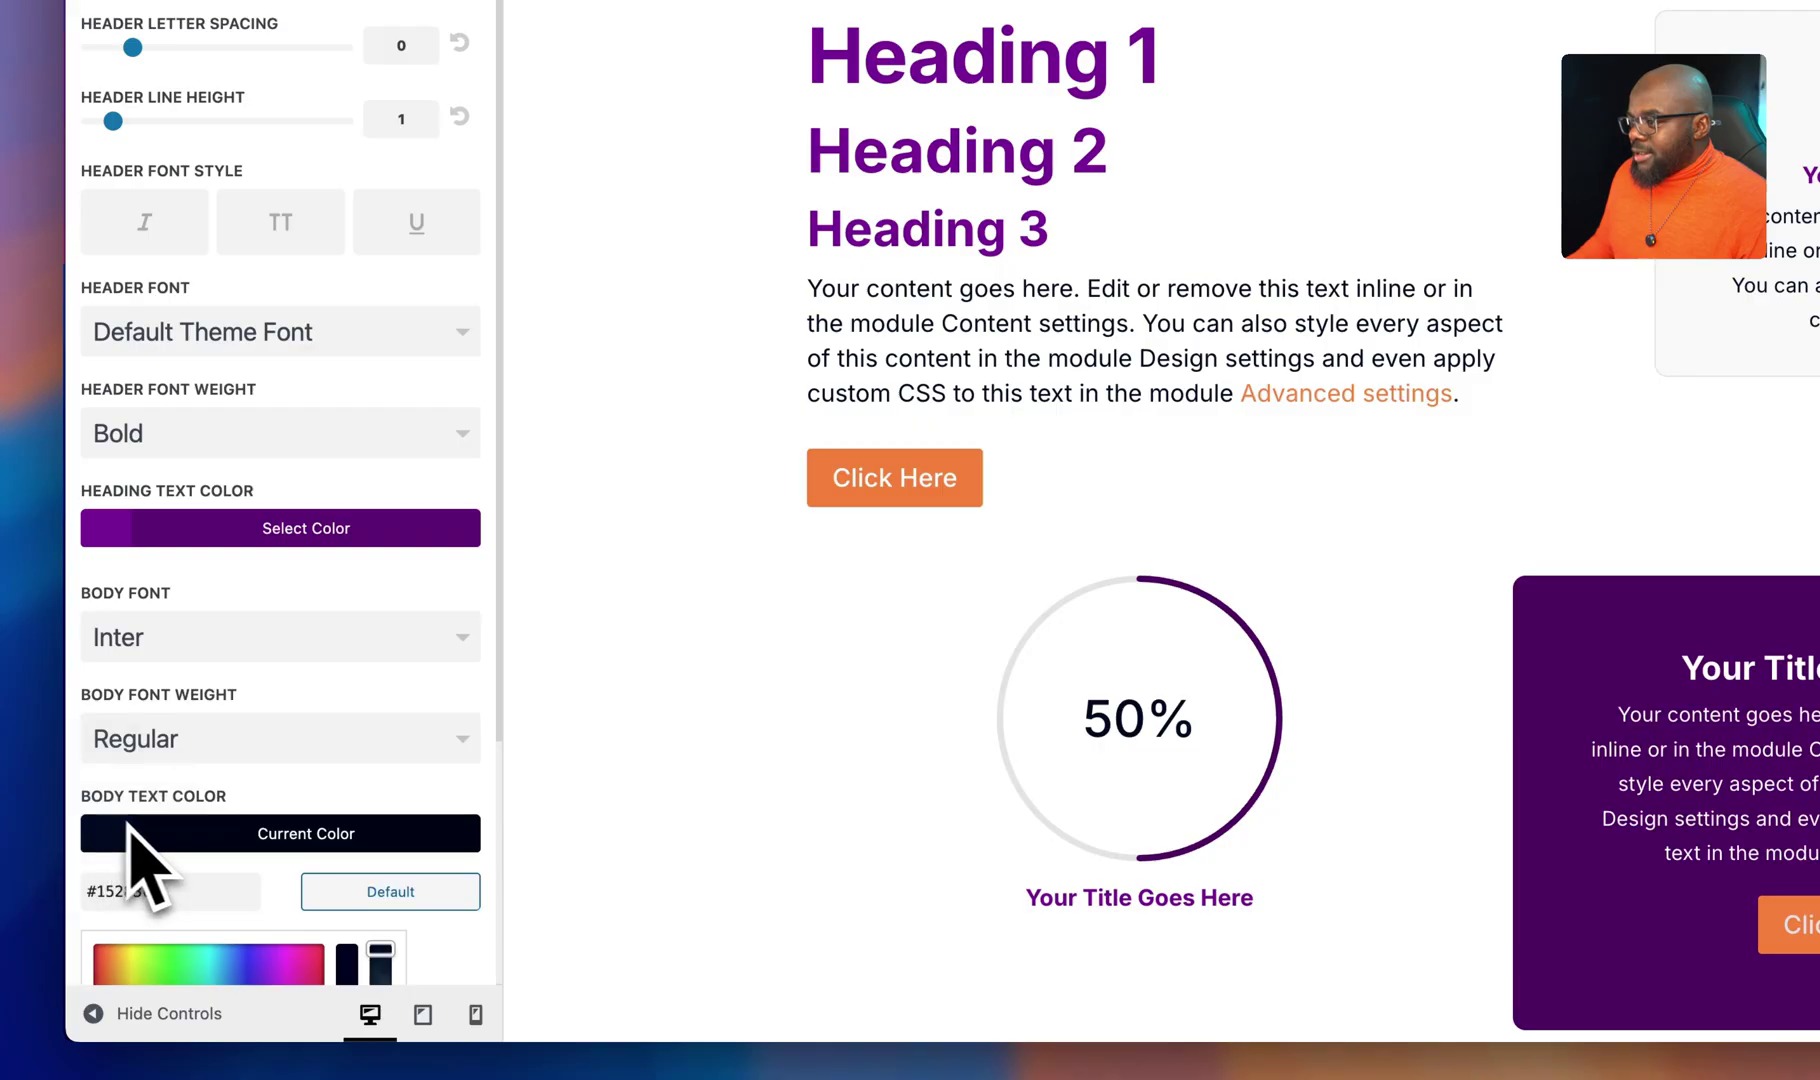
pyautogui.tripleClick(198, 890)
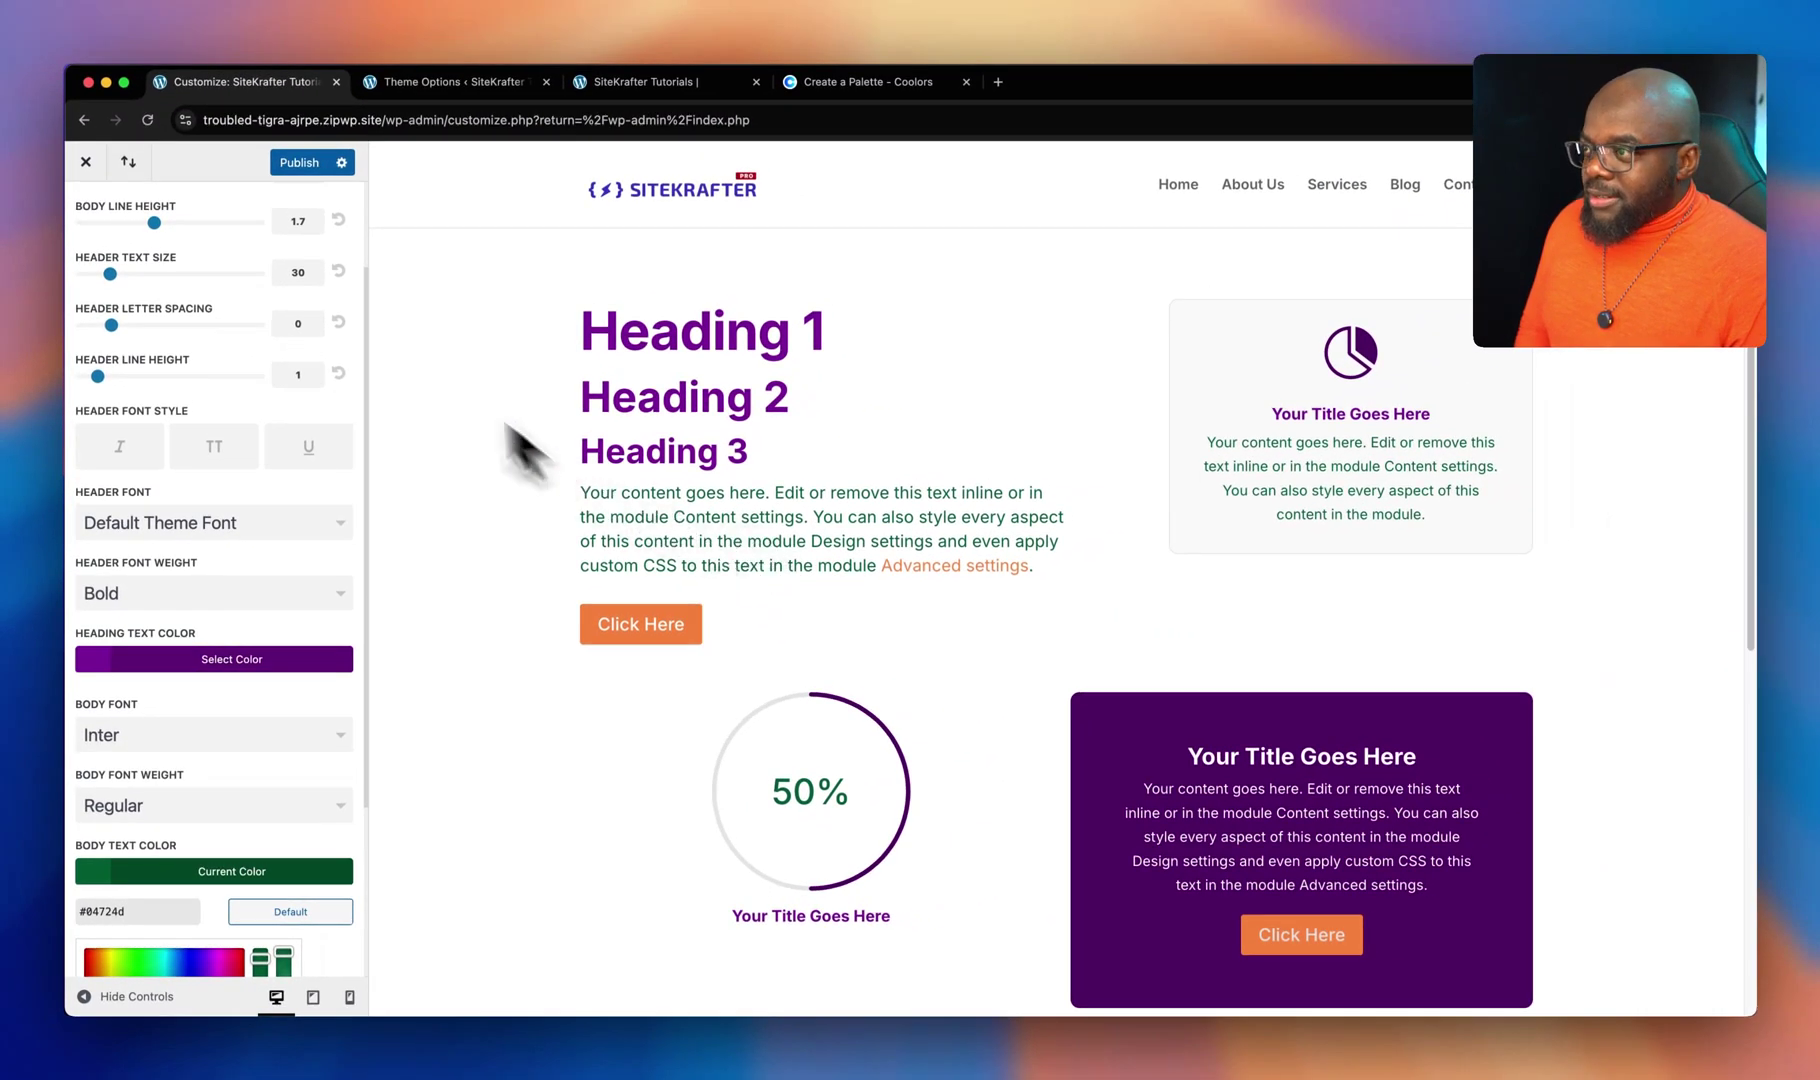
pyautogui.click(318, 70)
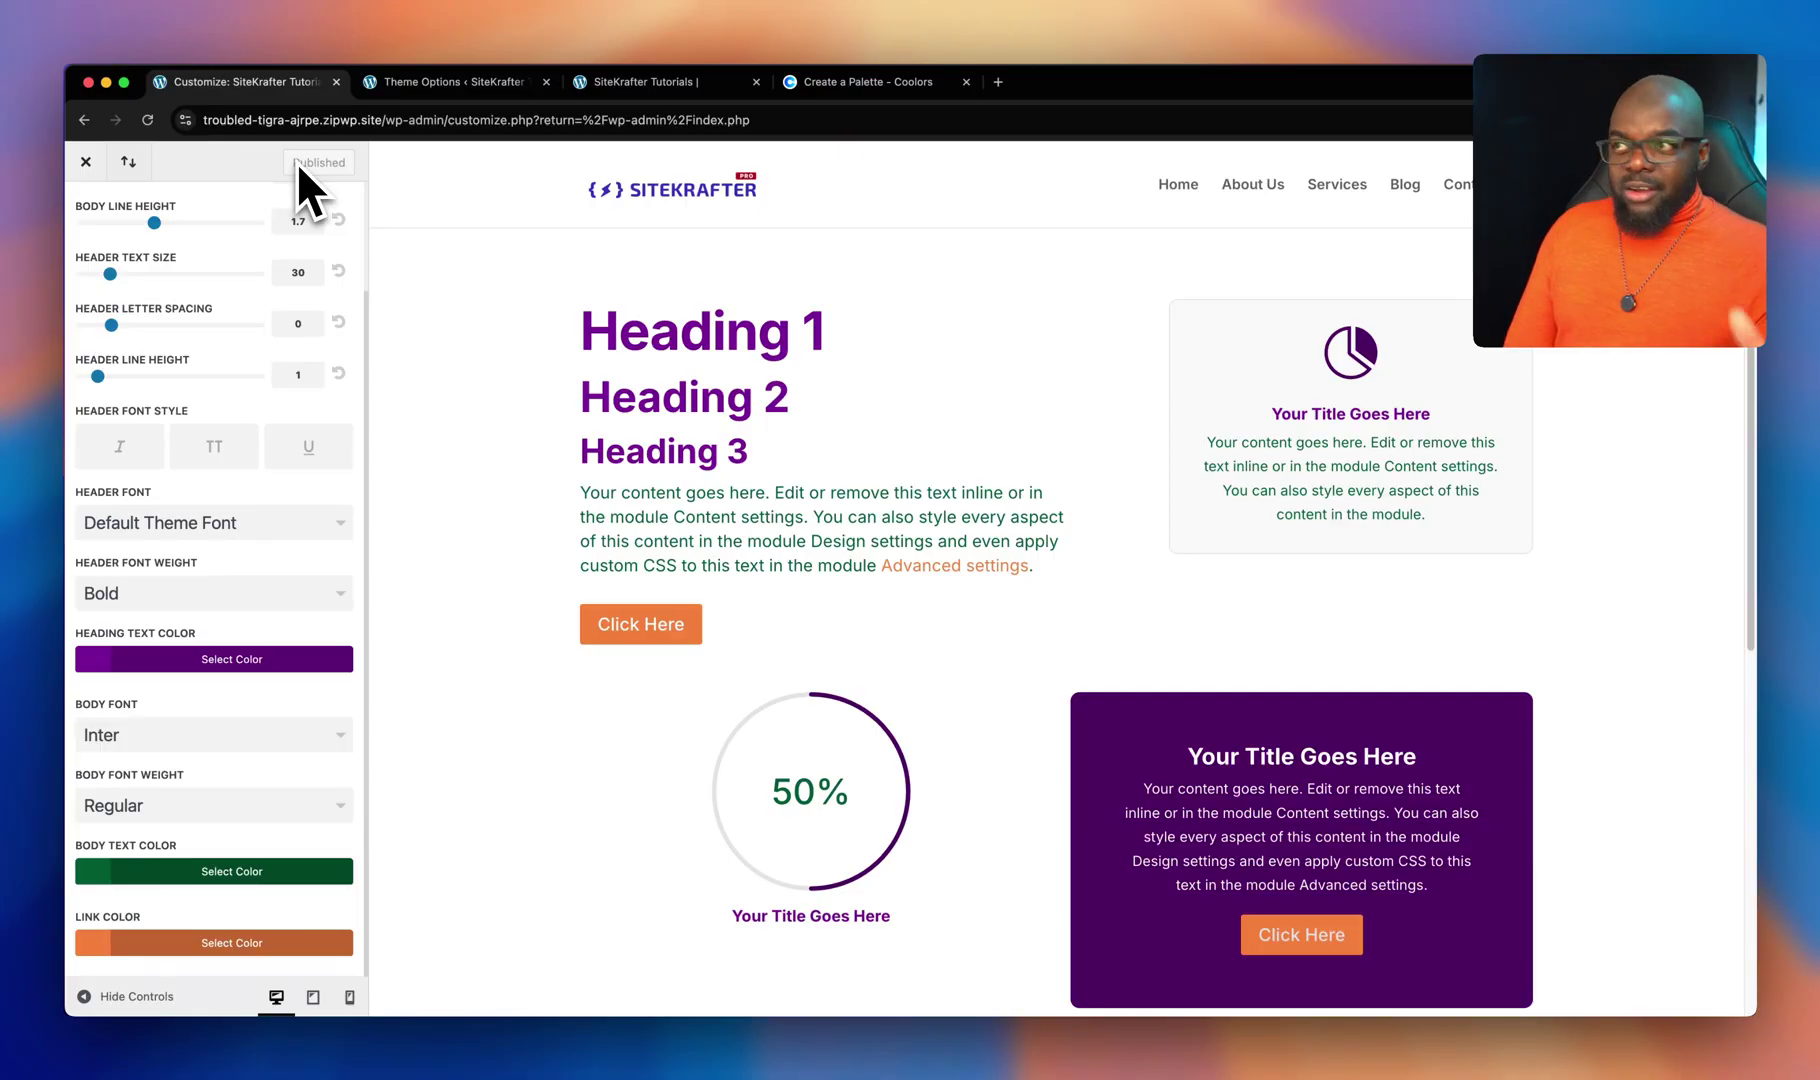
# - Open the site preview page in the Divi builder and bring the Call To Action module into view
pyautogui.click(646, 86)
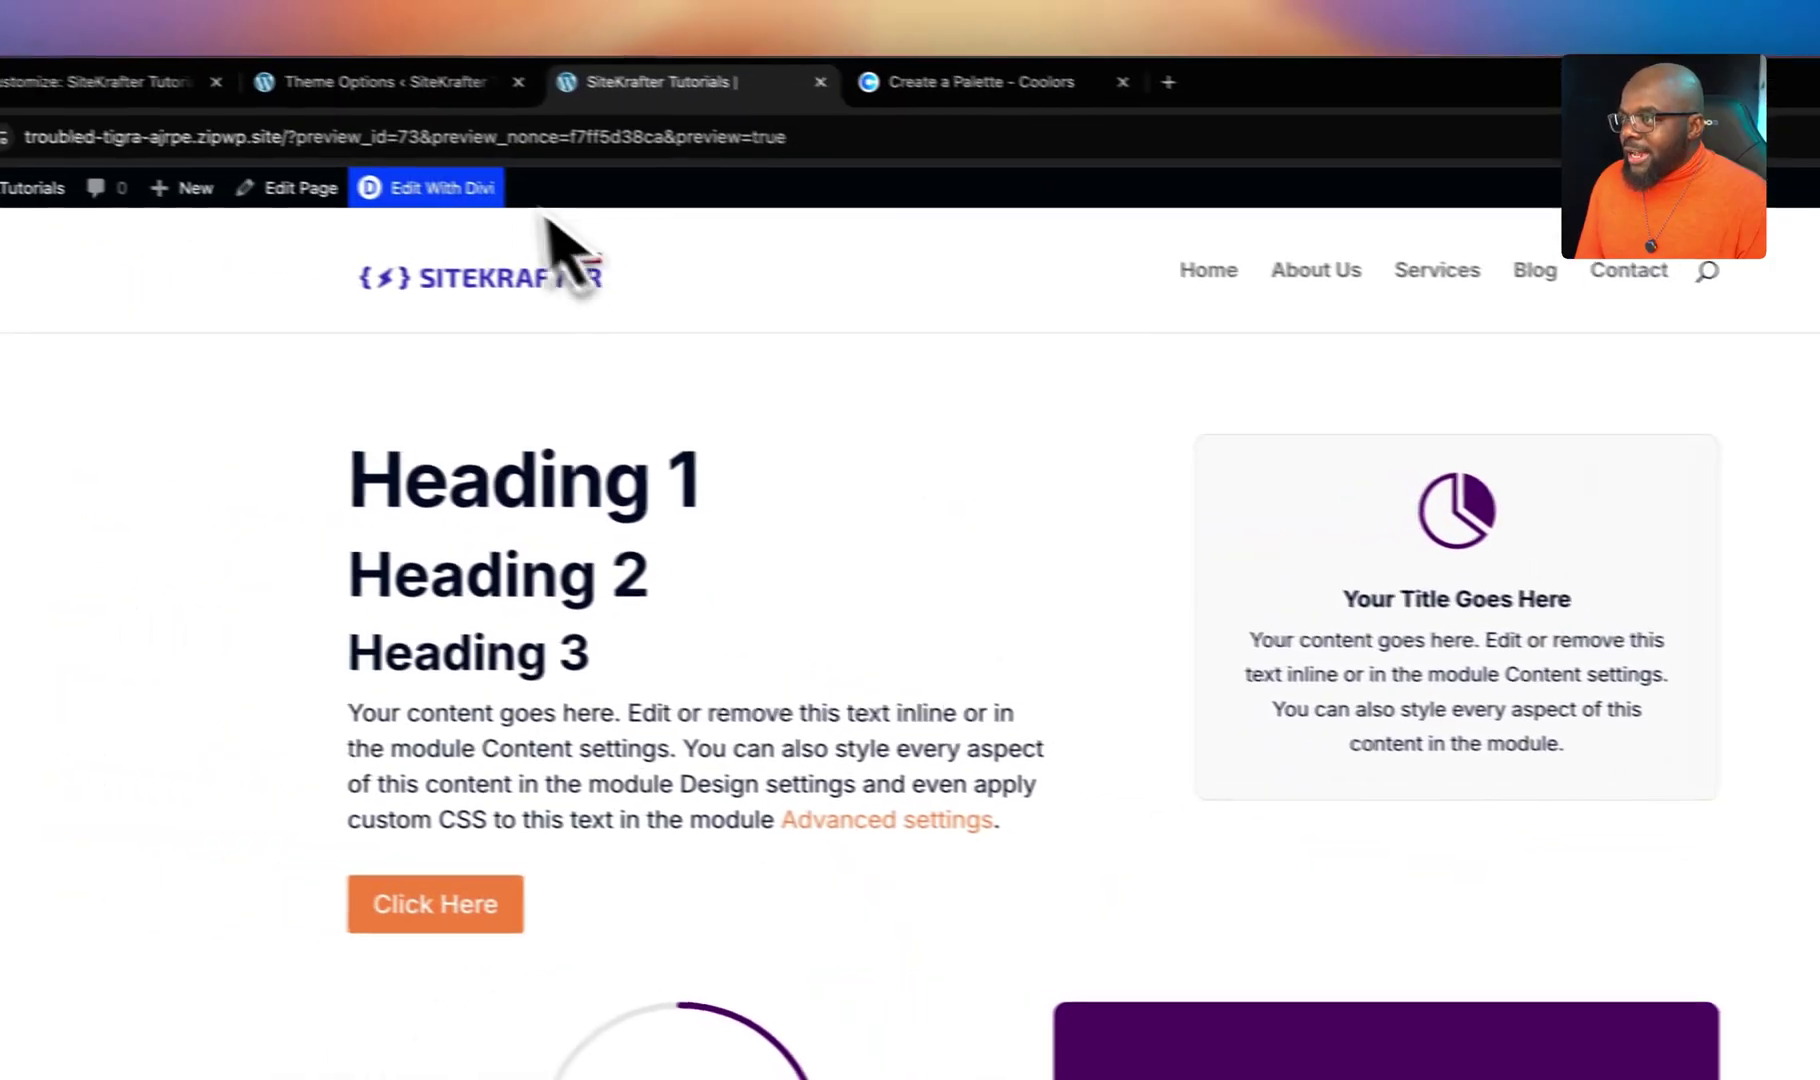
pyautogui.click(463, 196)
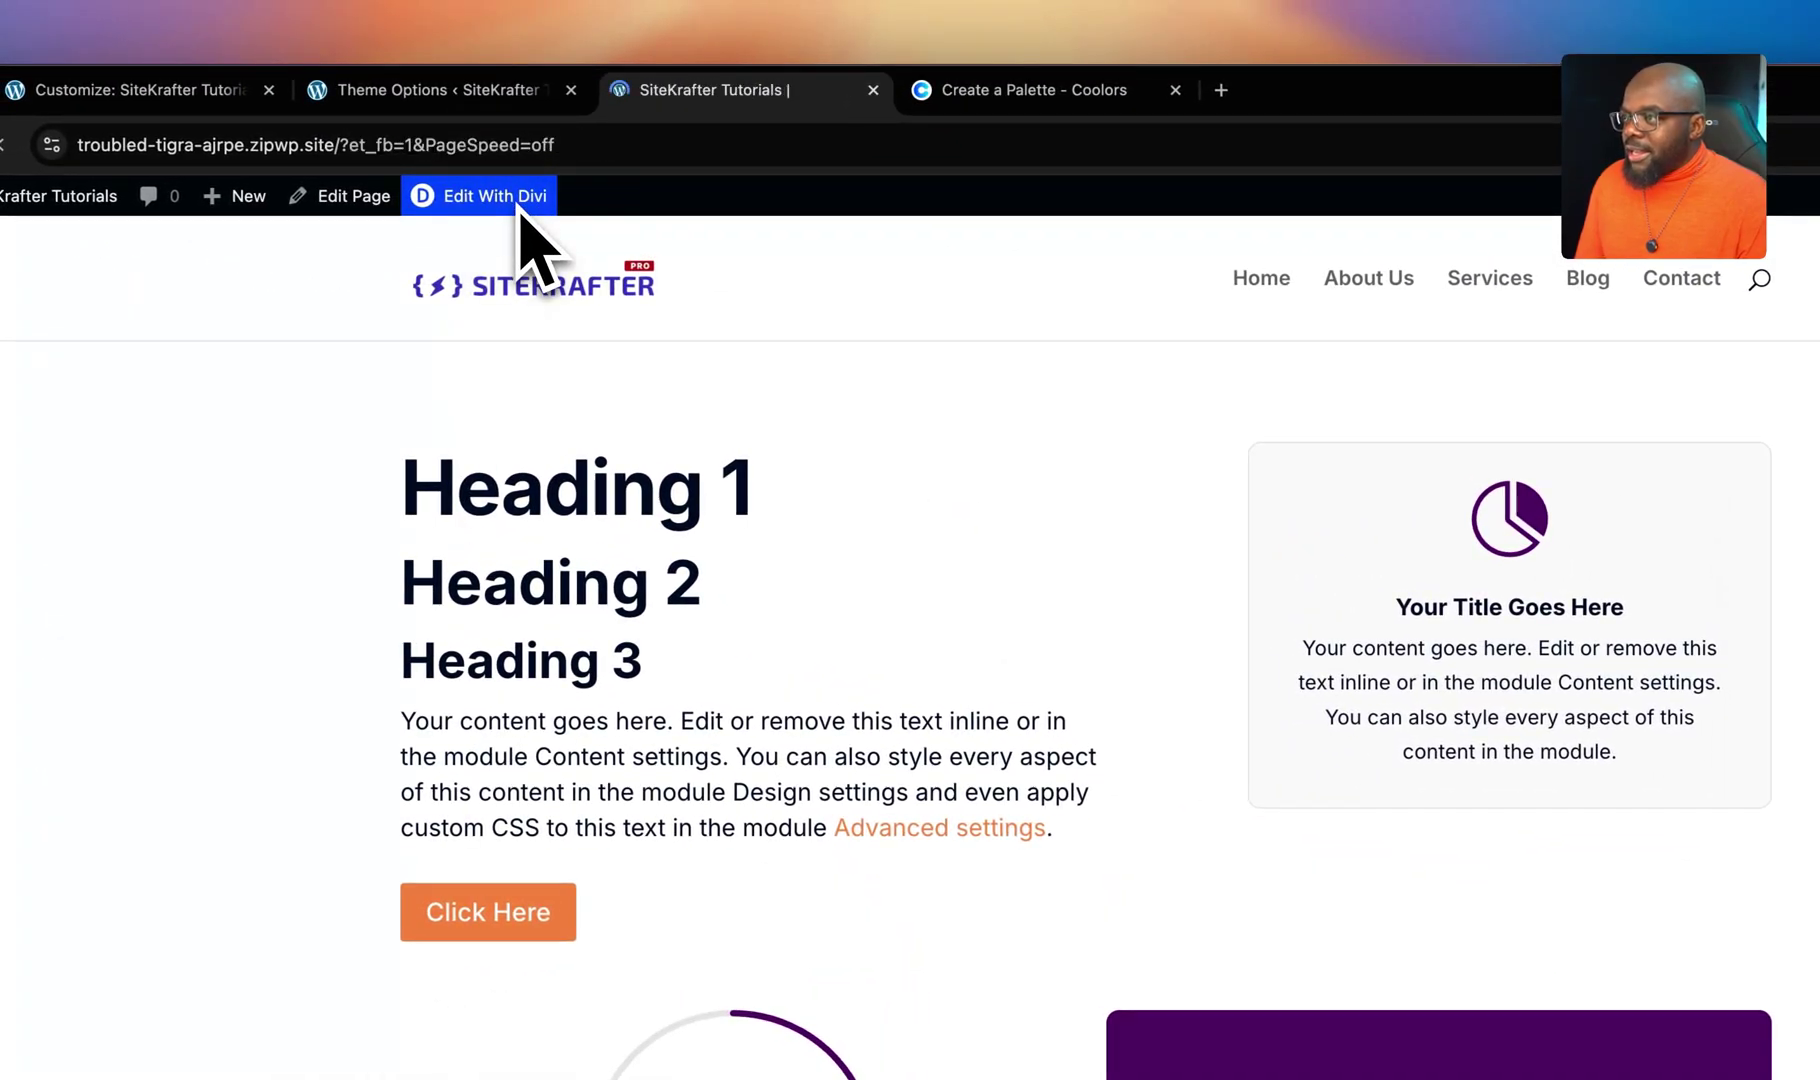
pyautogui.scroll(-3, 1036, 650)
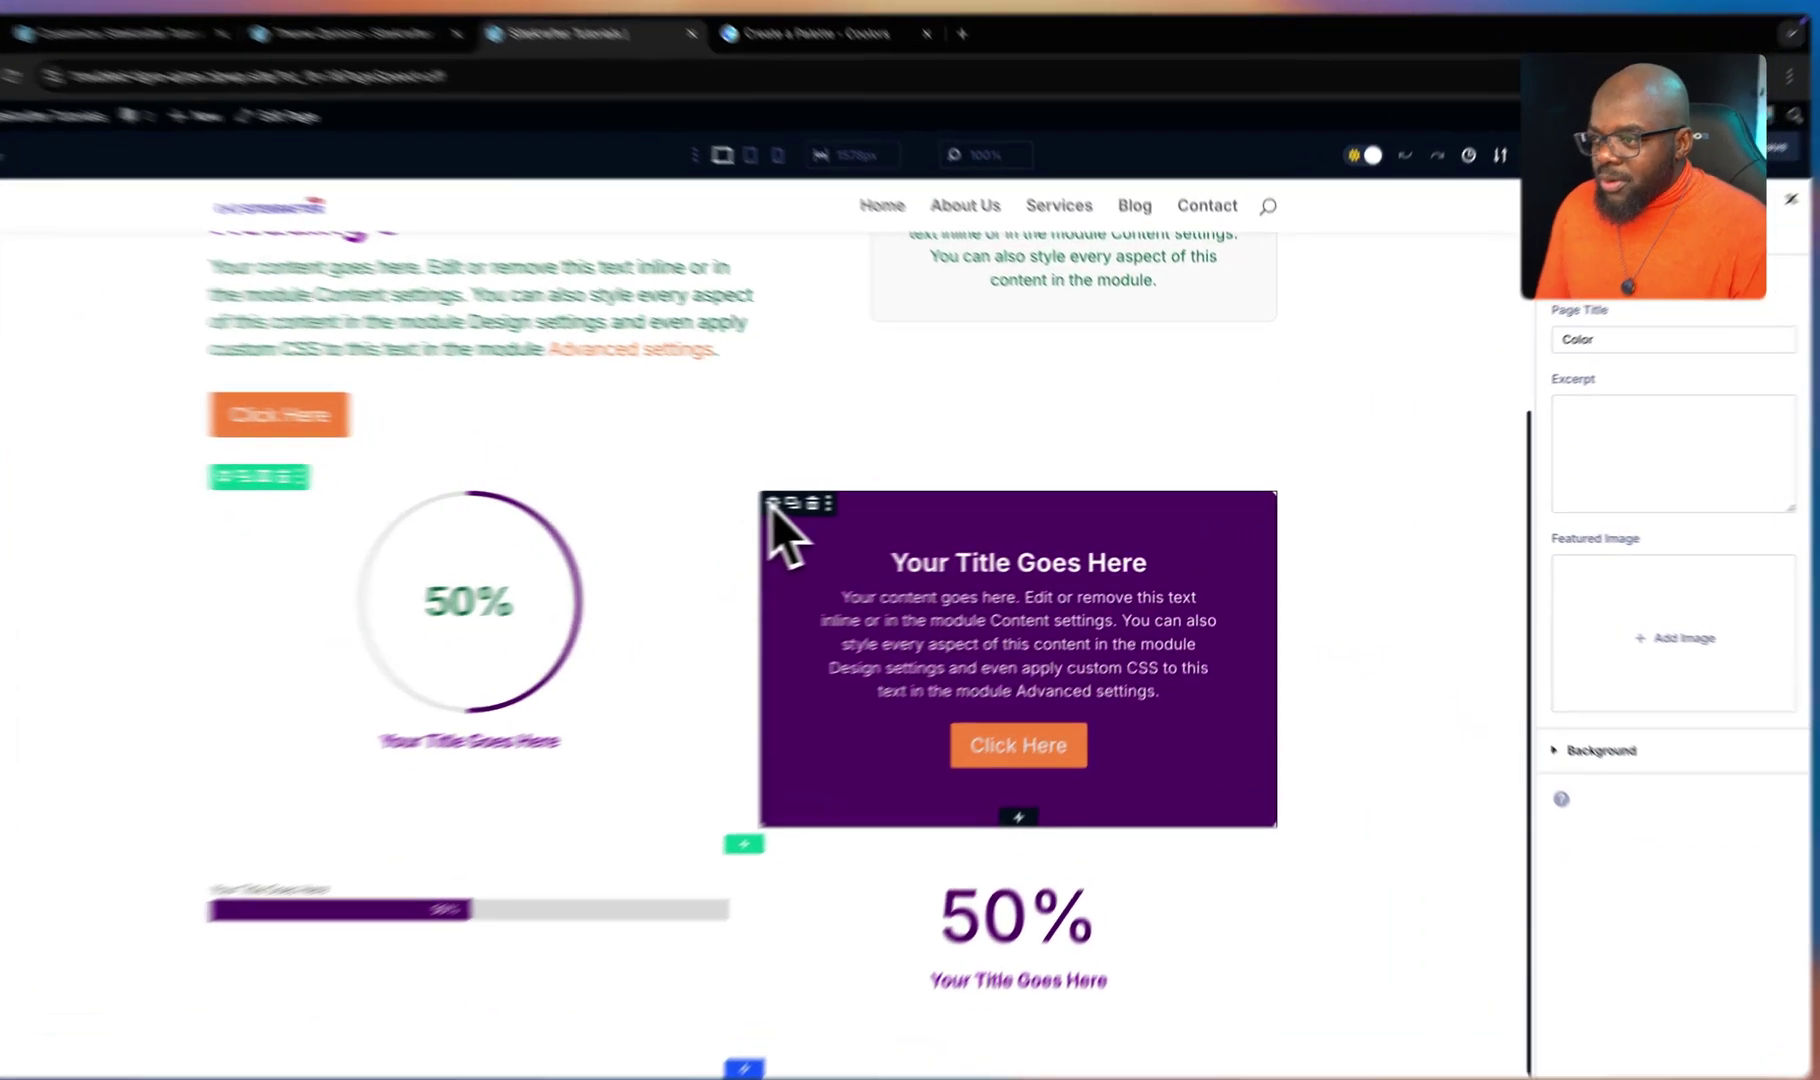
# - Open the purple Call To Action module's Background settings and show the global colors available for its background color
pyautogui.click(828, 501)
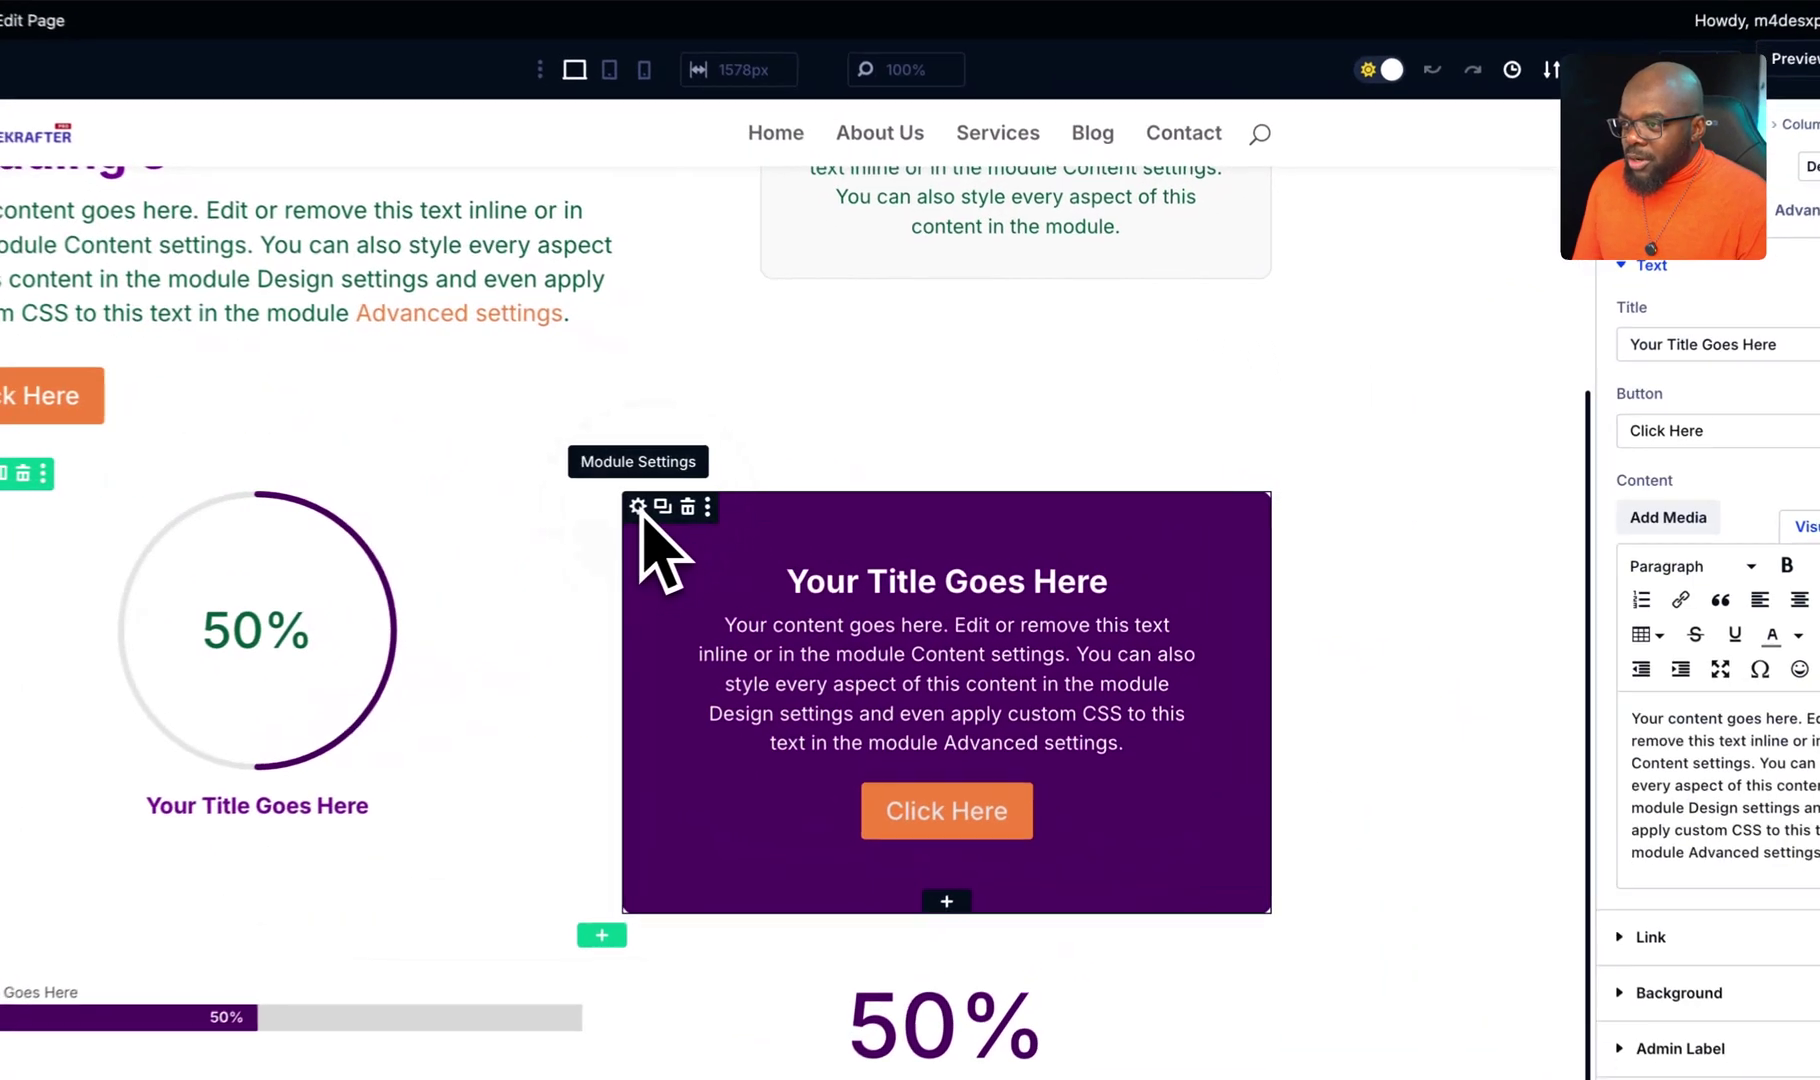
pyautogui.click(1736, 223)
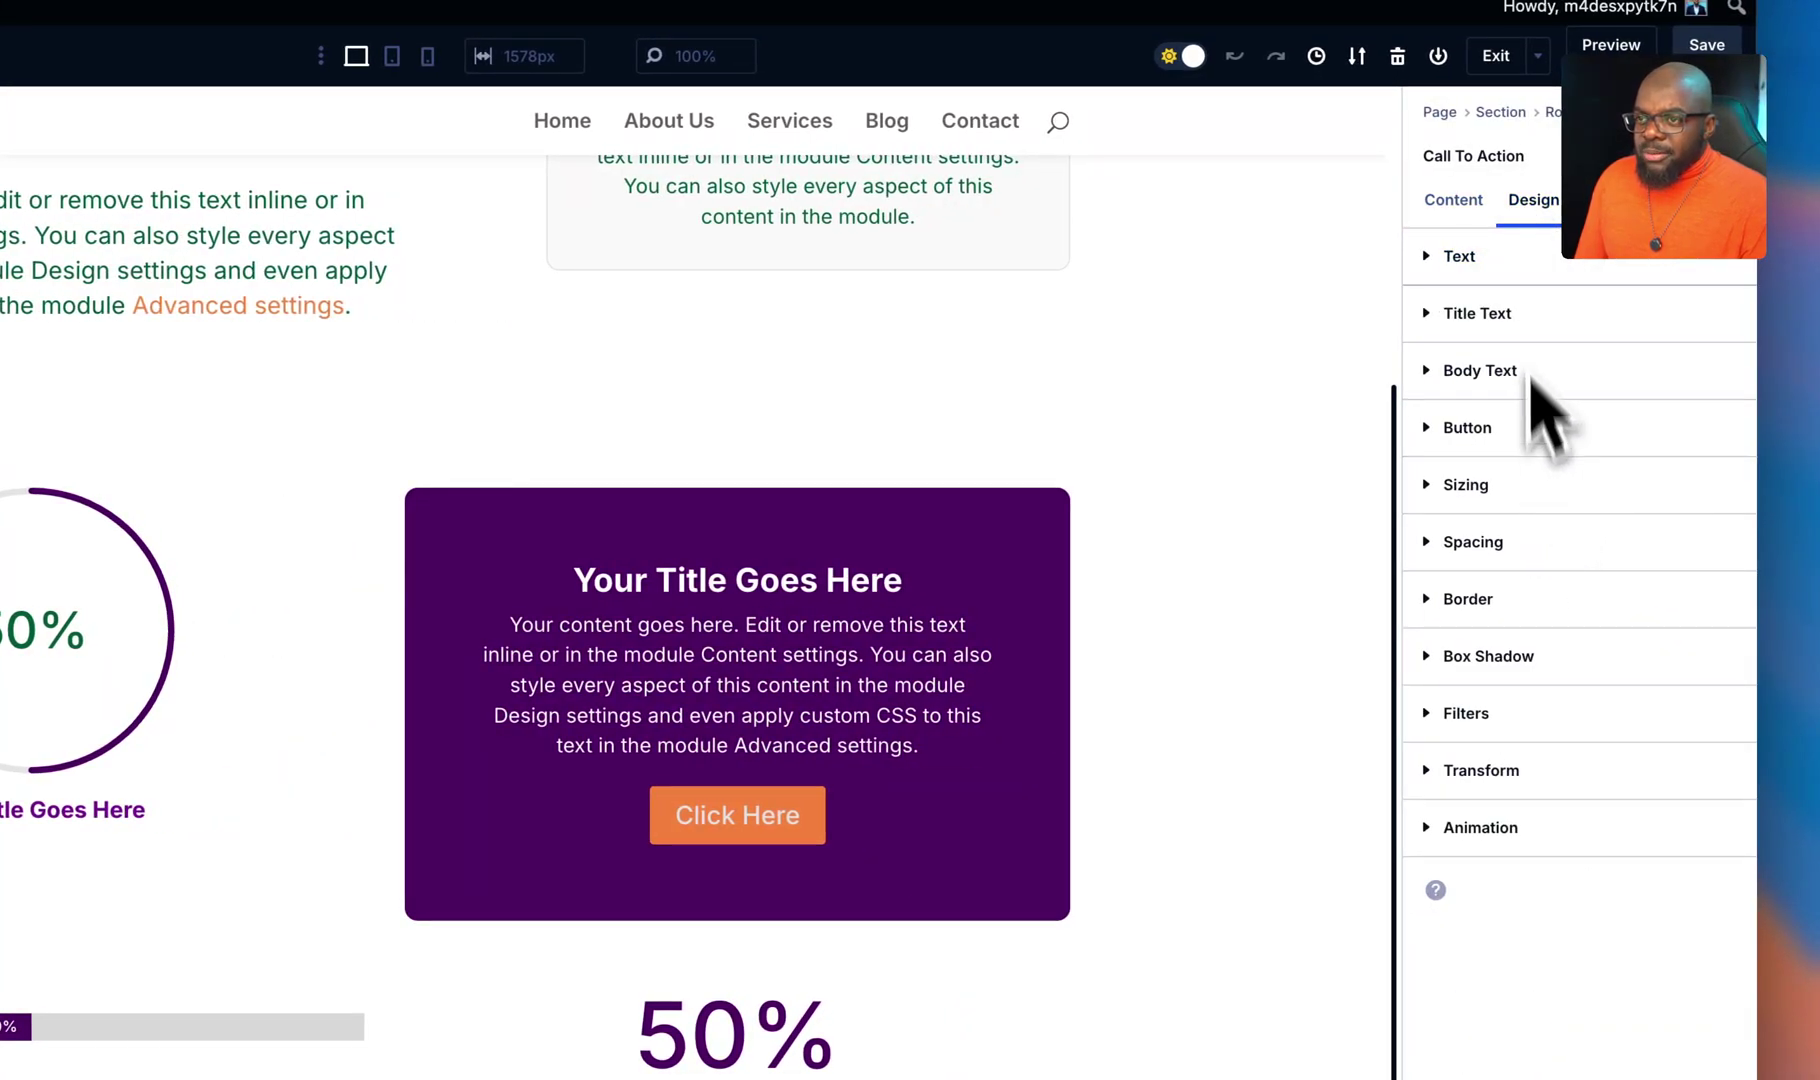
pyautogui.click(1485, 205)
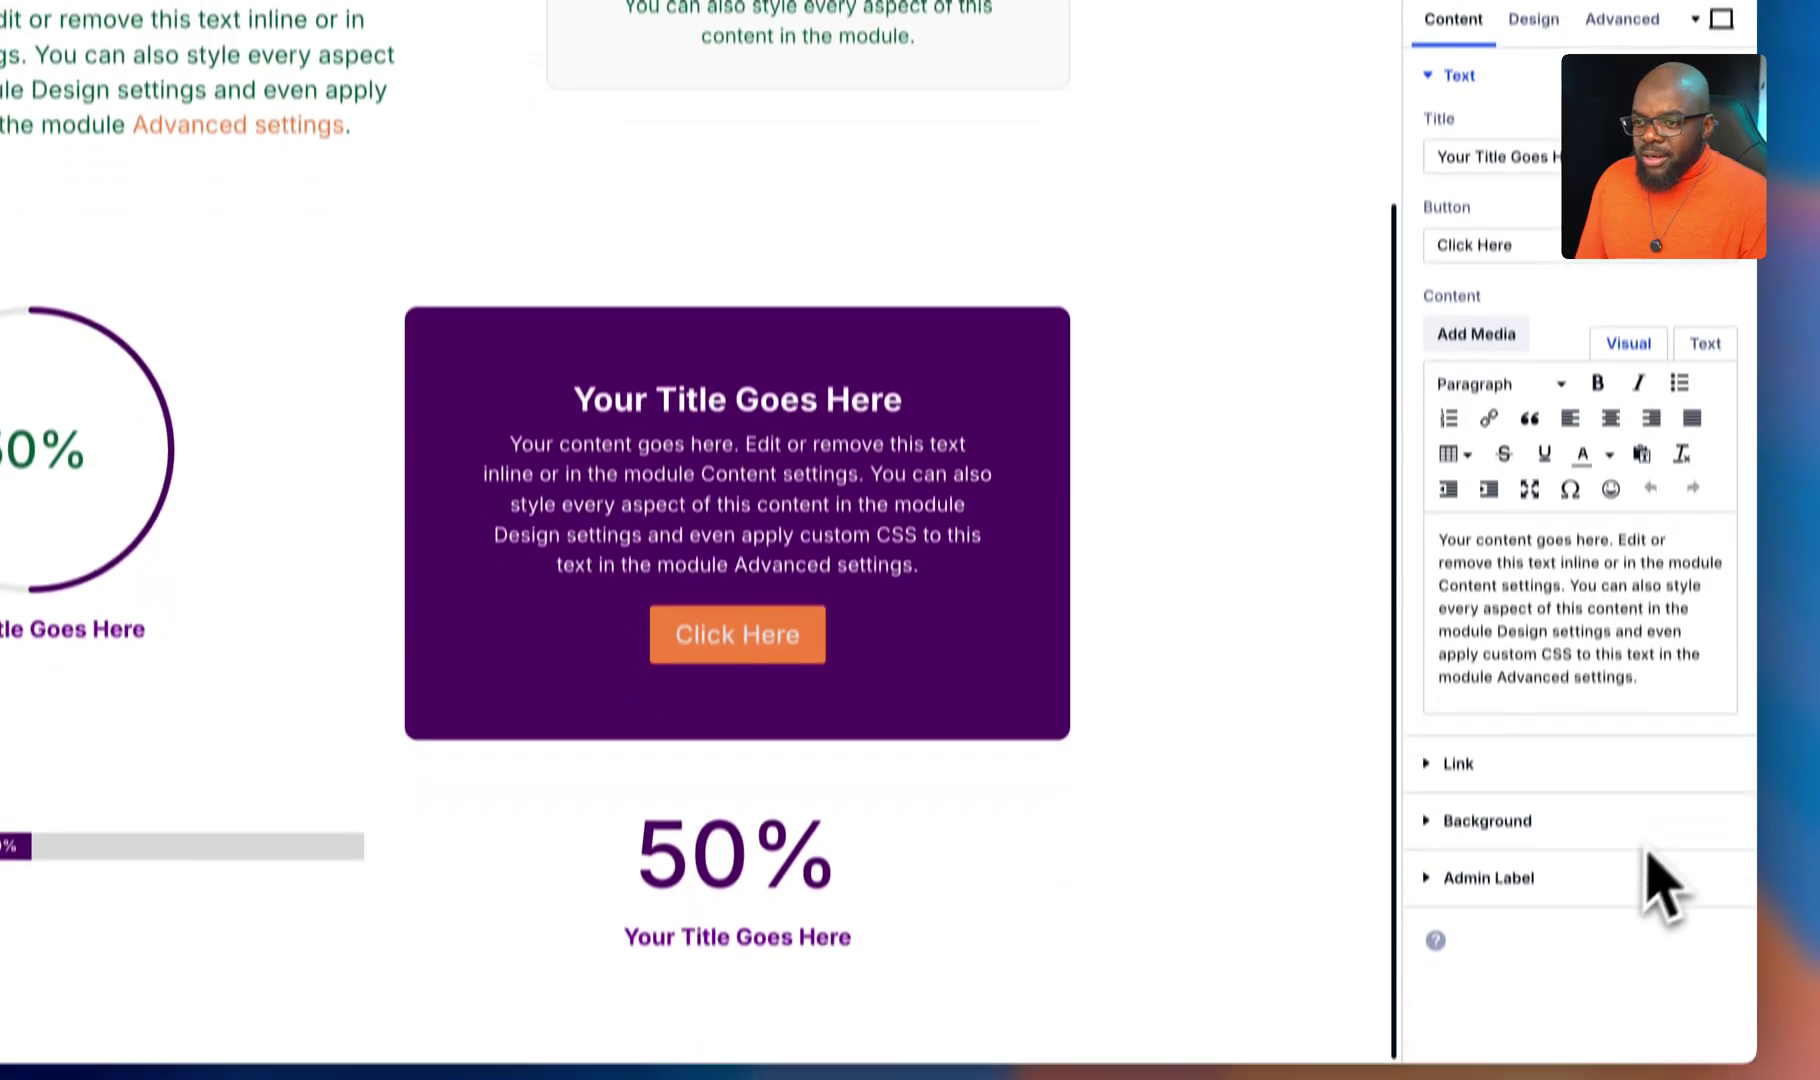
pyautogui.click(1563, 775)
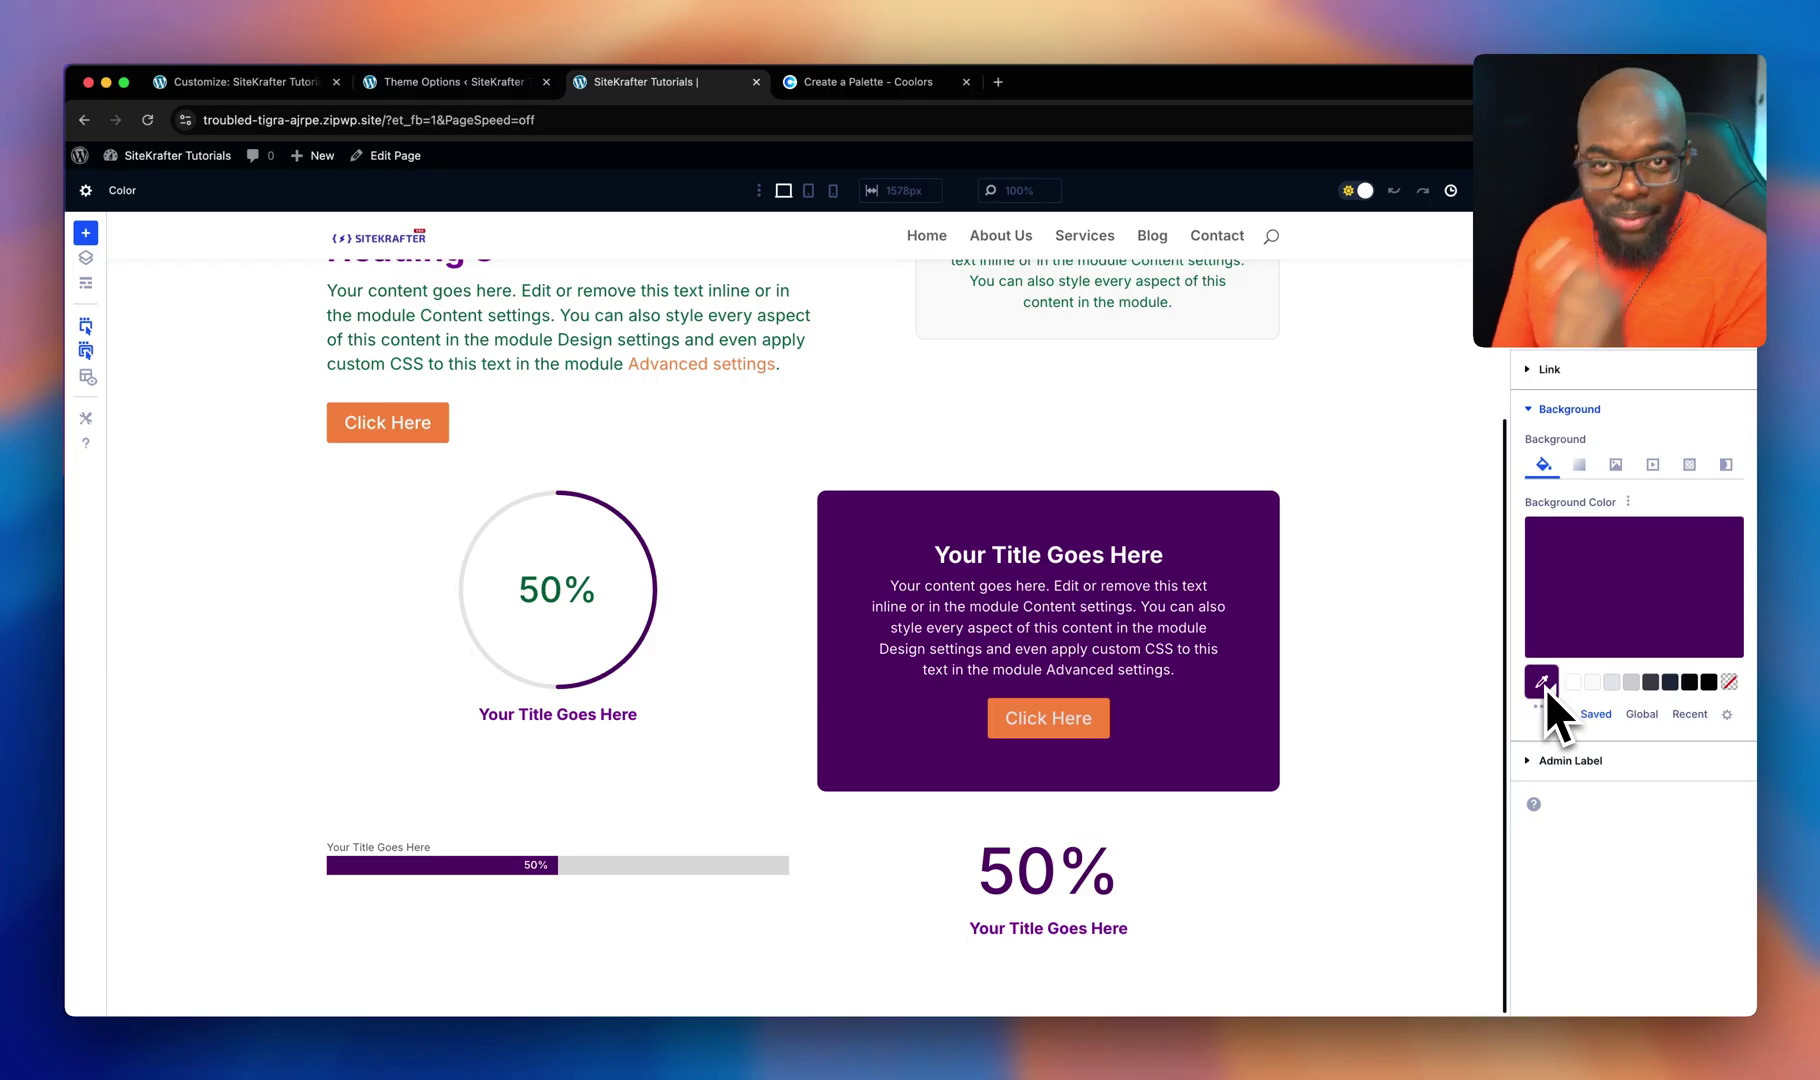
pyautogui.click(1645, 716)
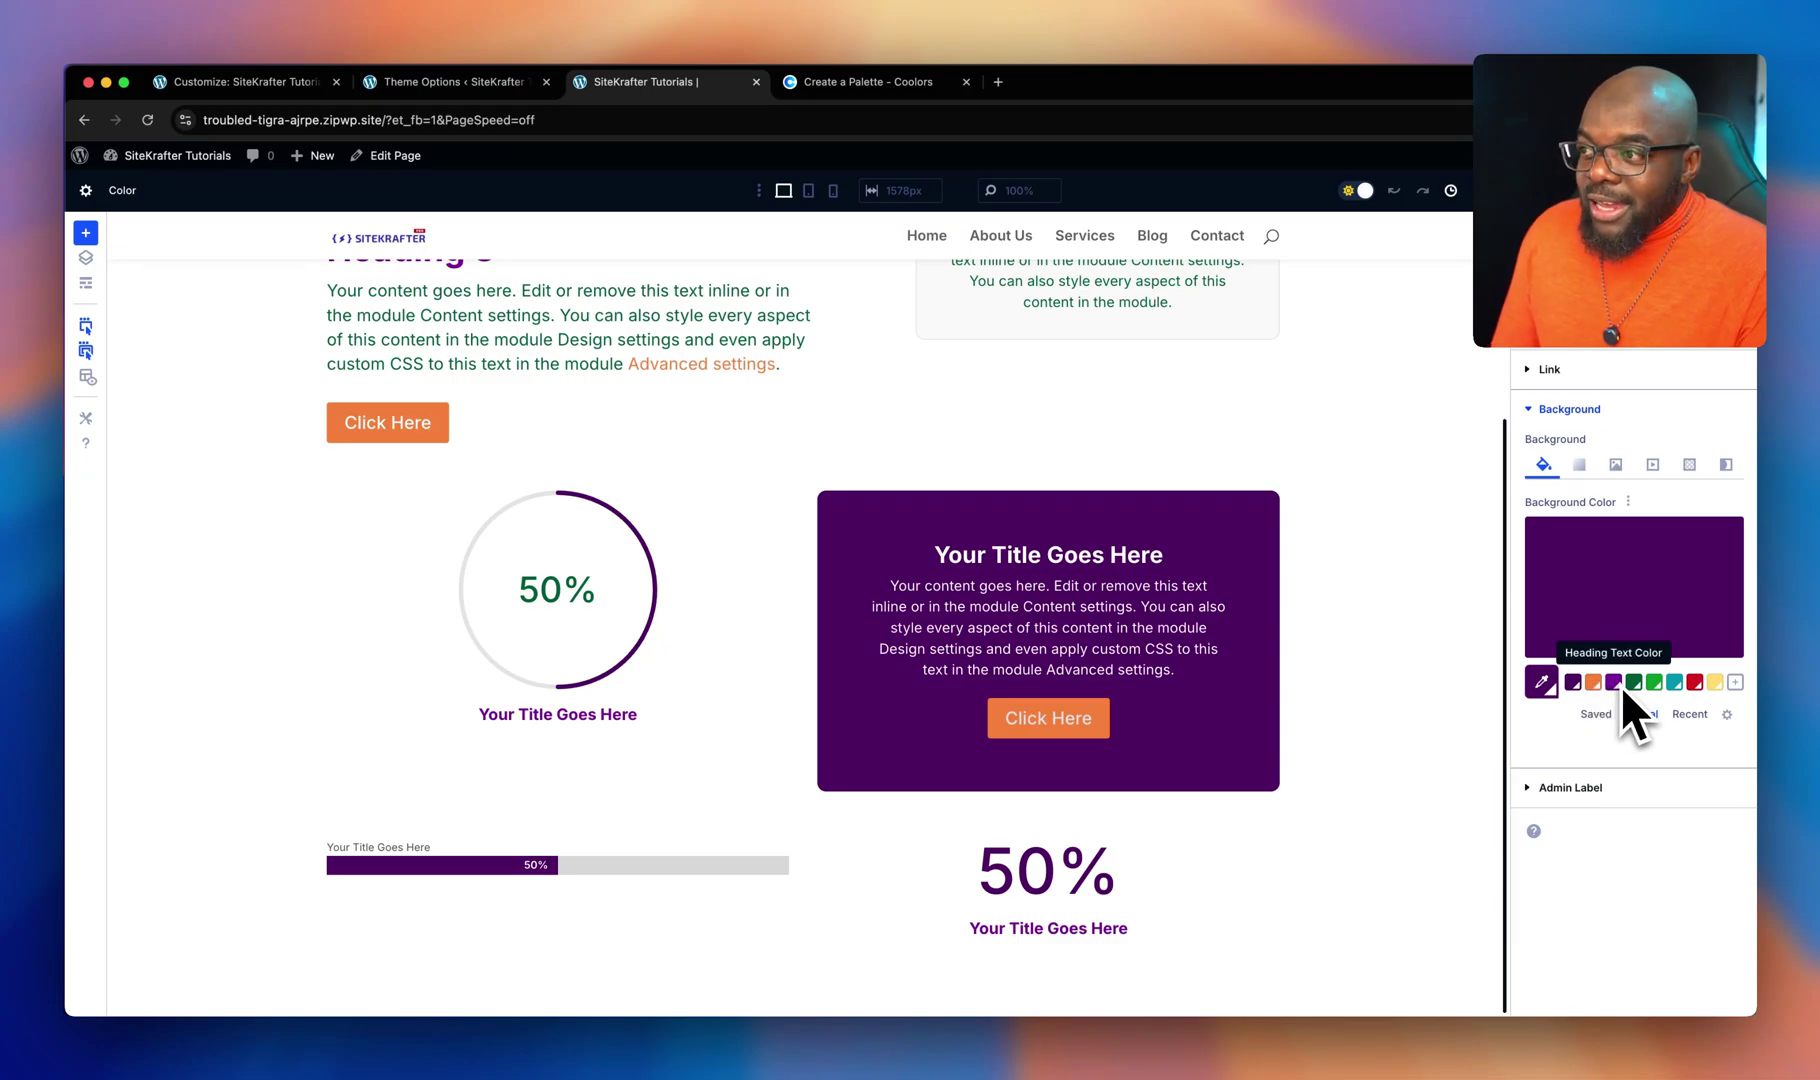
# - Change the global Primary Color to green 3e8e23 from the Call To Action background's color picker and check the other modules
pyautogui.scroll(5, 1000, 525)
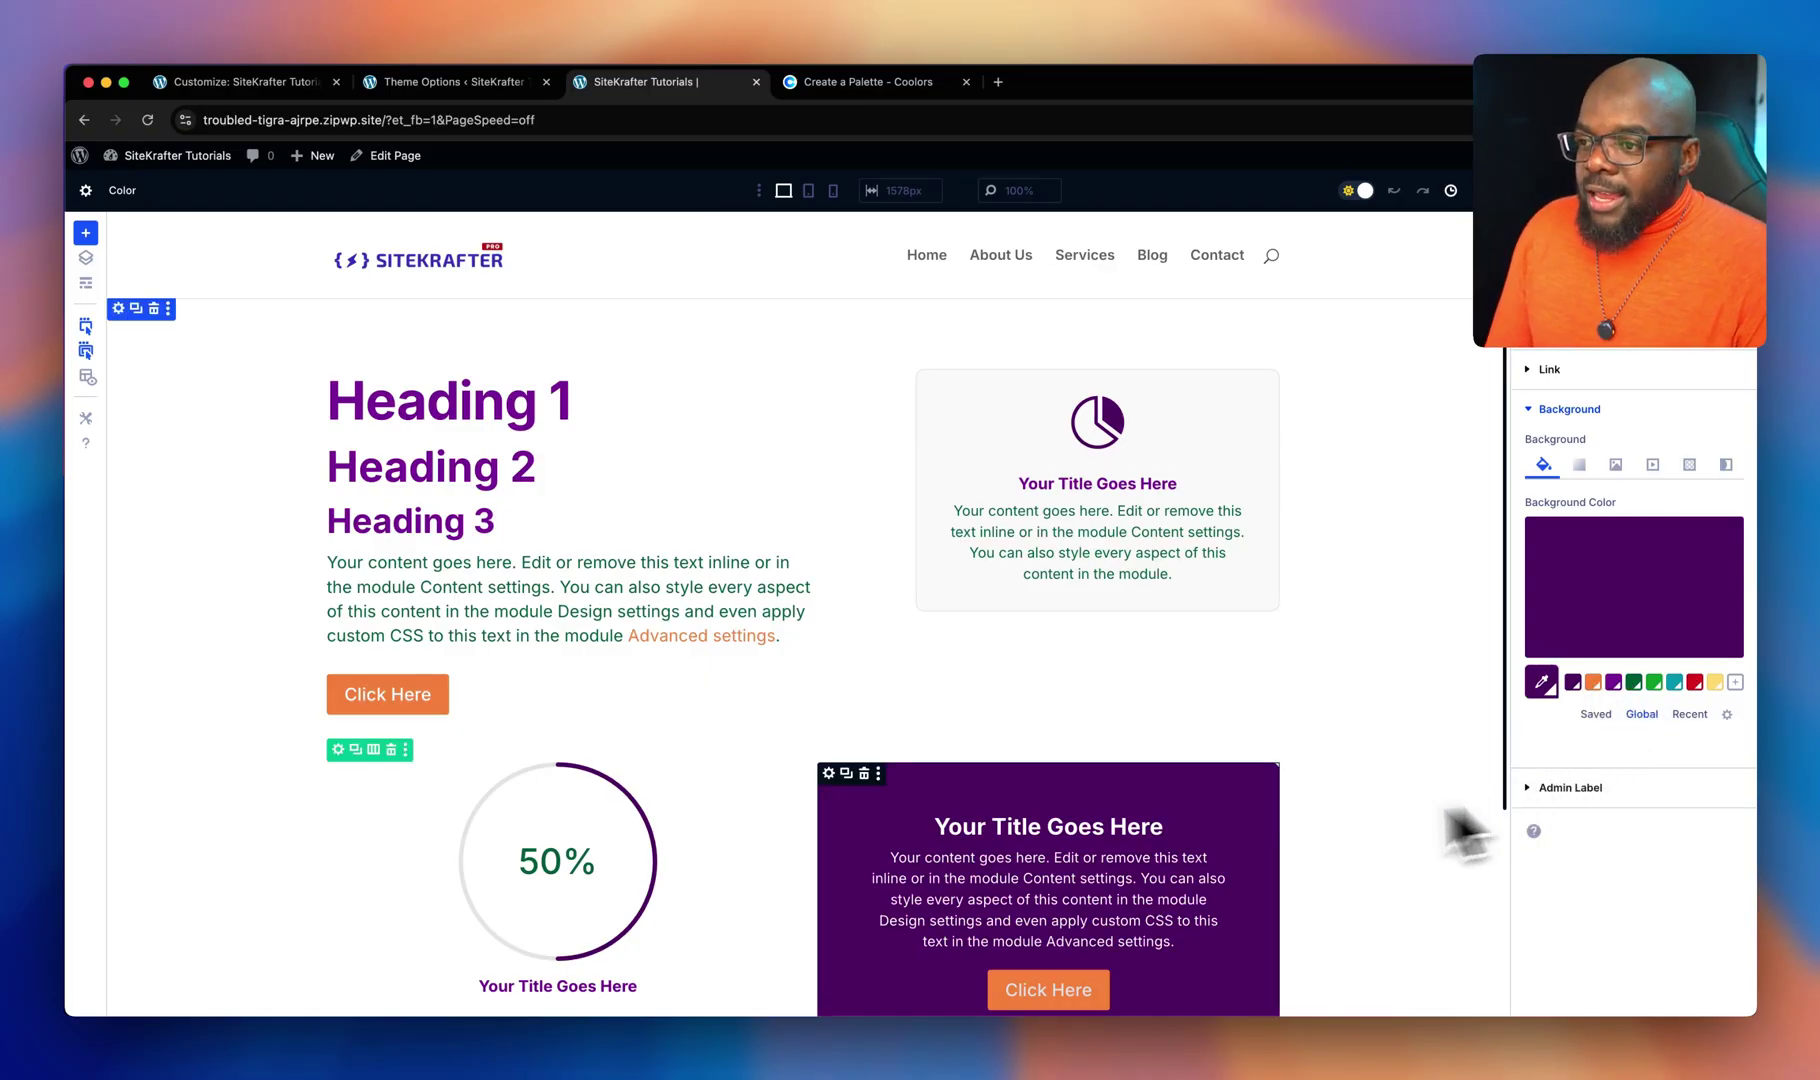
pyautogui.scroll(-2, 1150, 785)
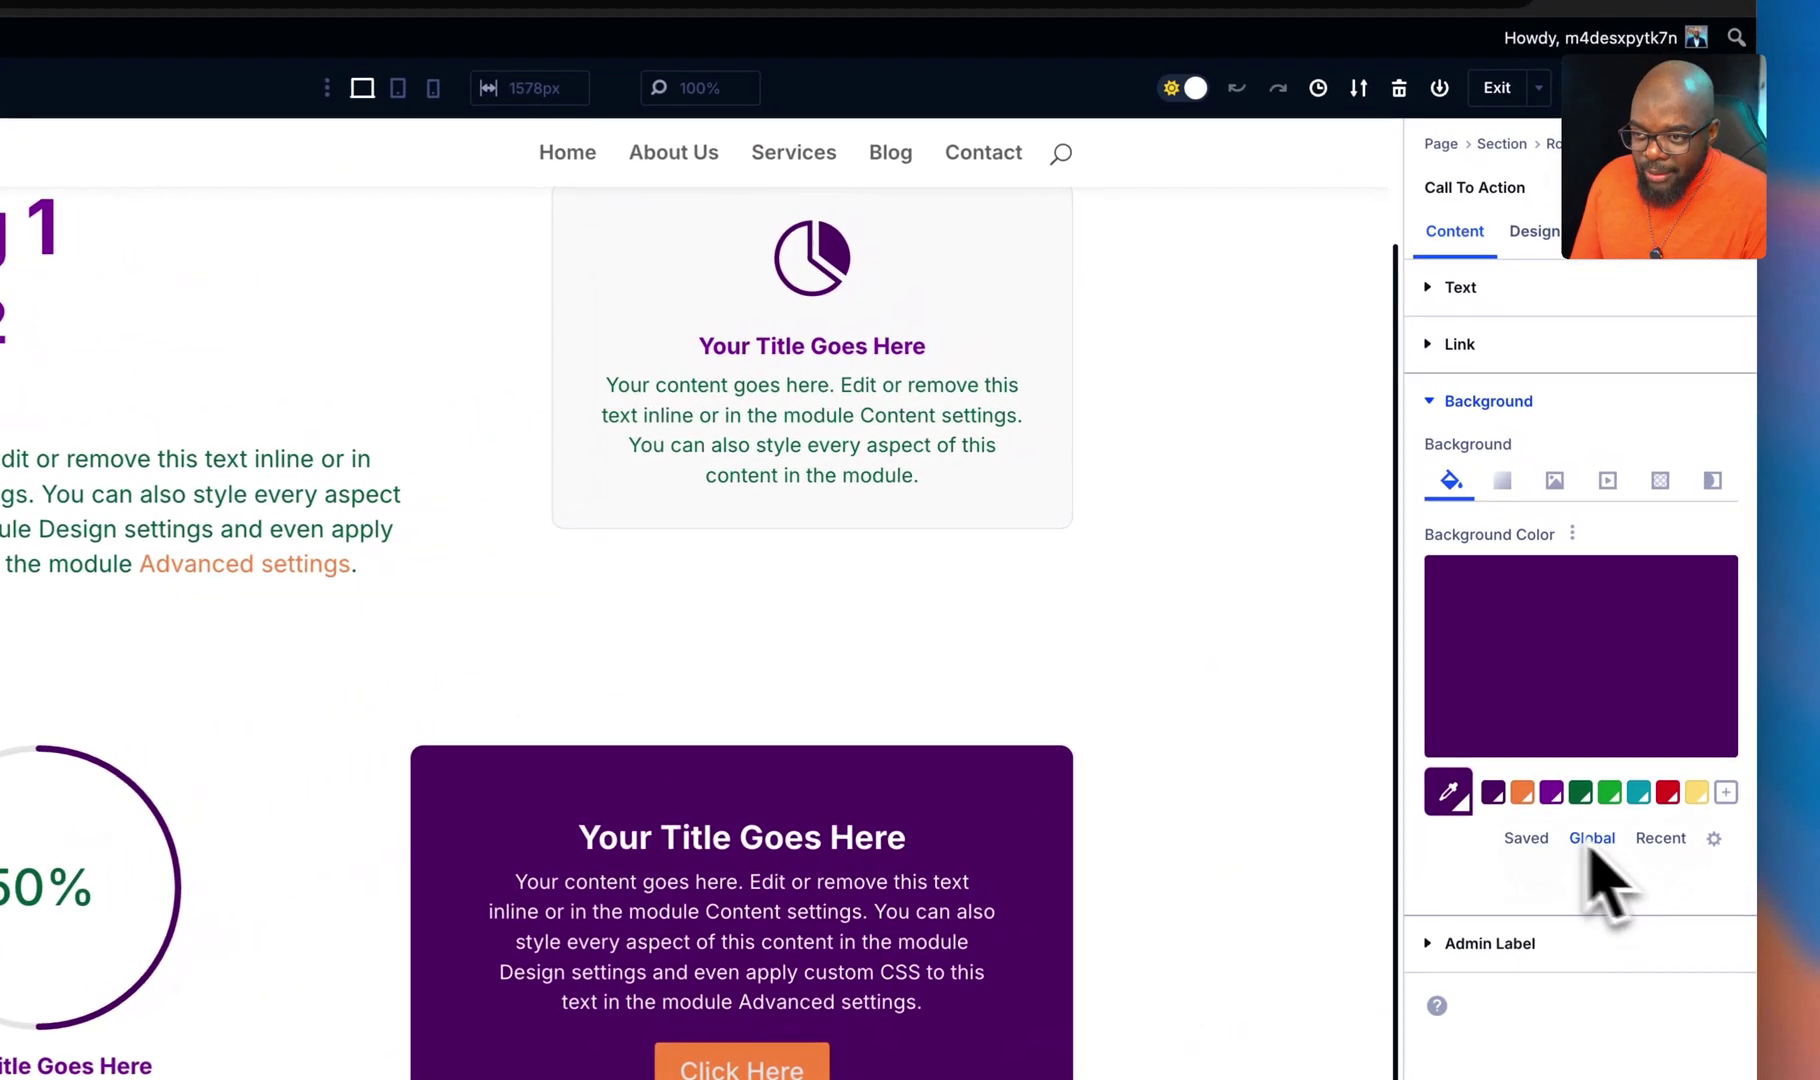
pyautogui.click(1543, 685)
pyautogui.click(1458, 806)
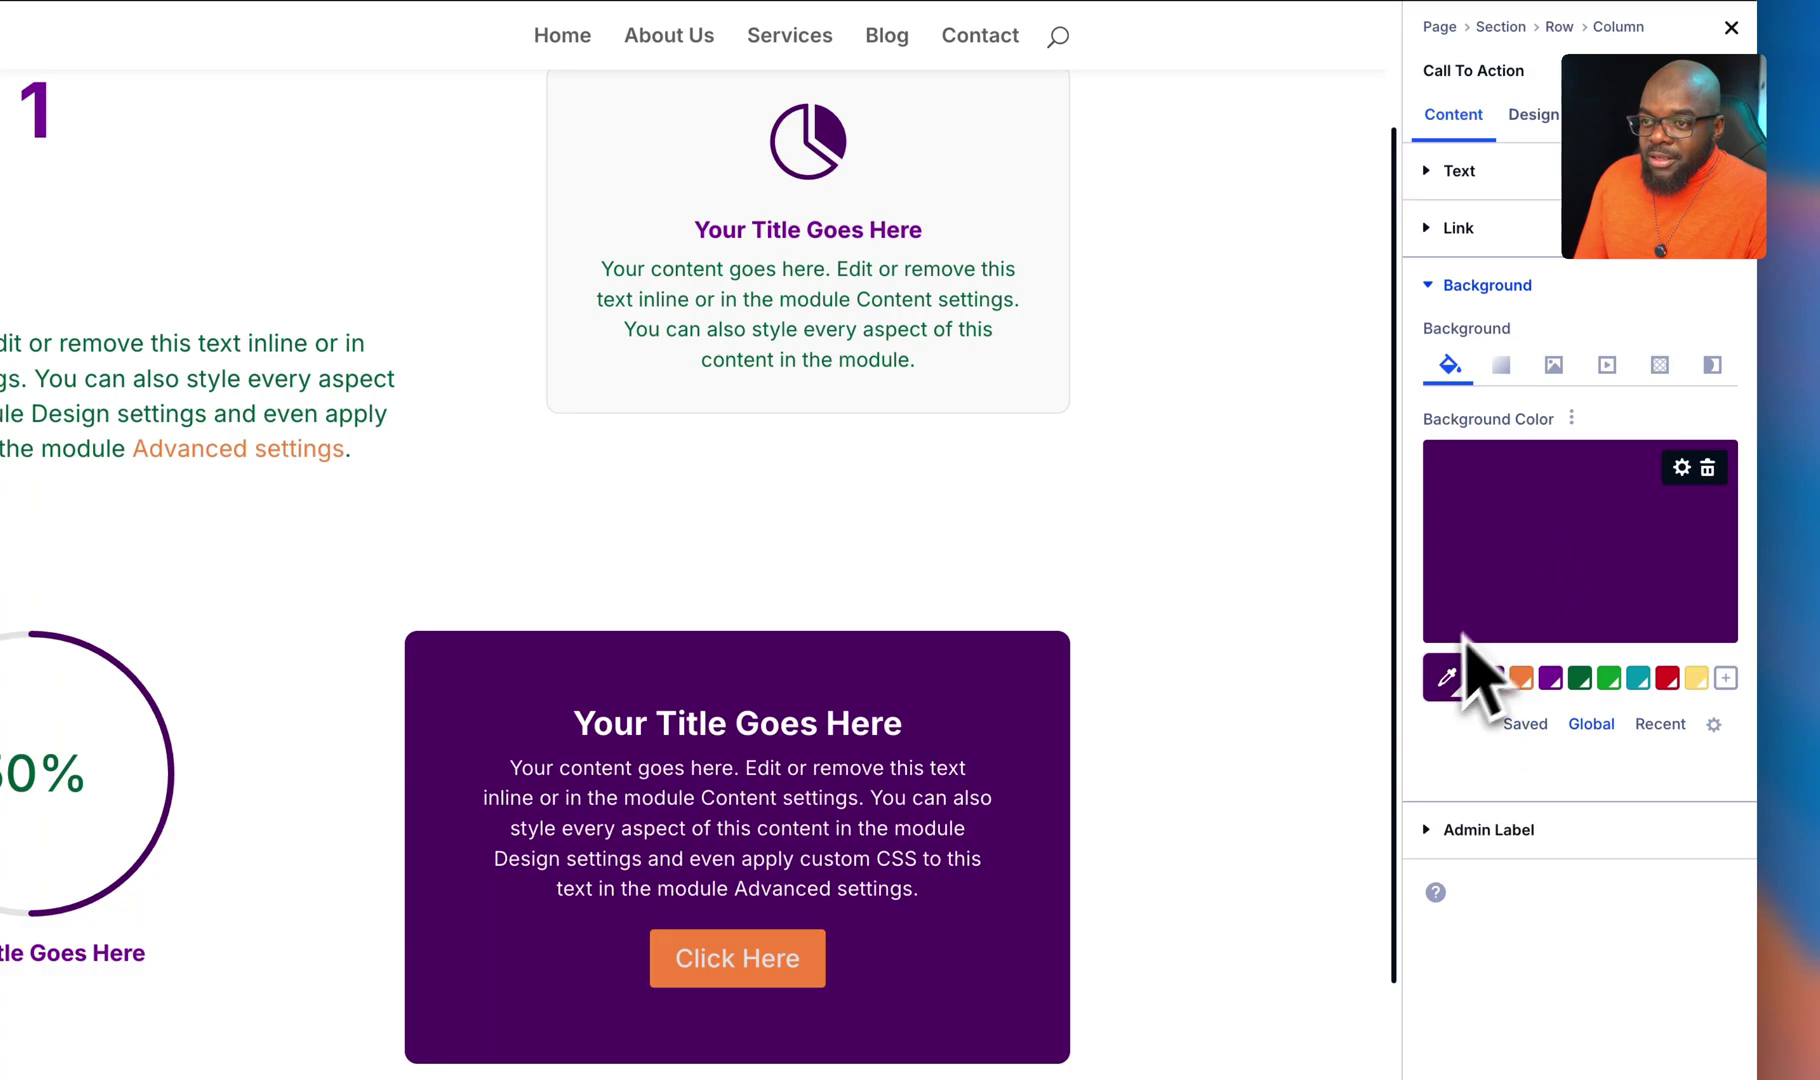
pyautogui.click(1448, 670)
pyautogui.click(1514, 529)
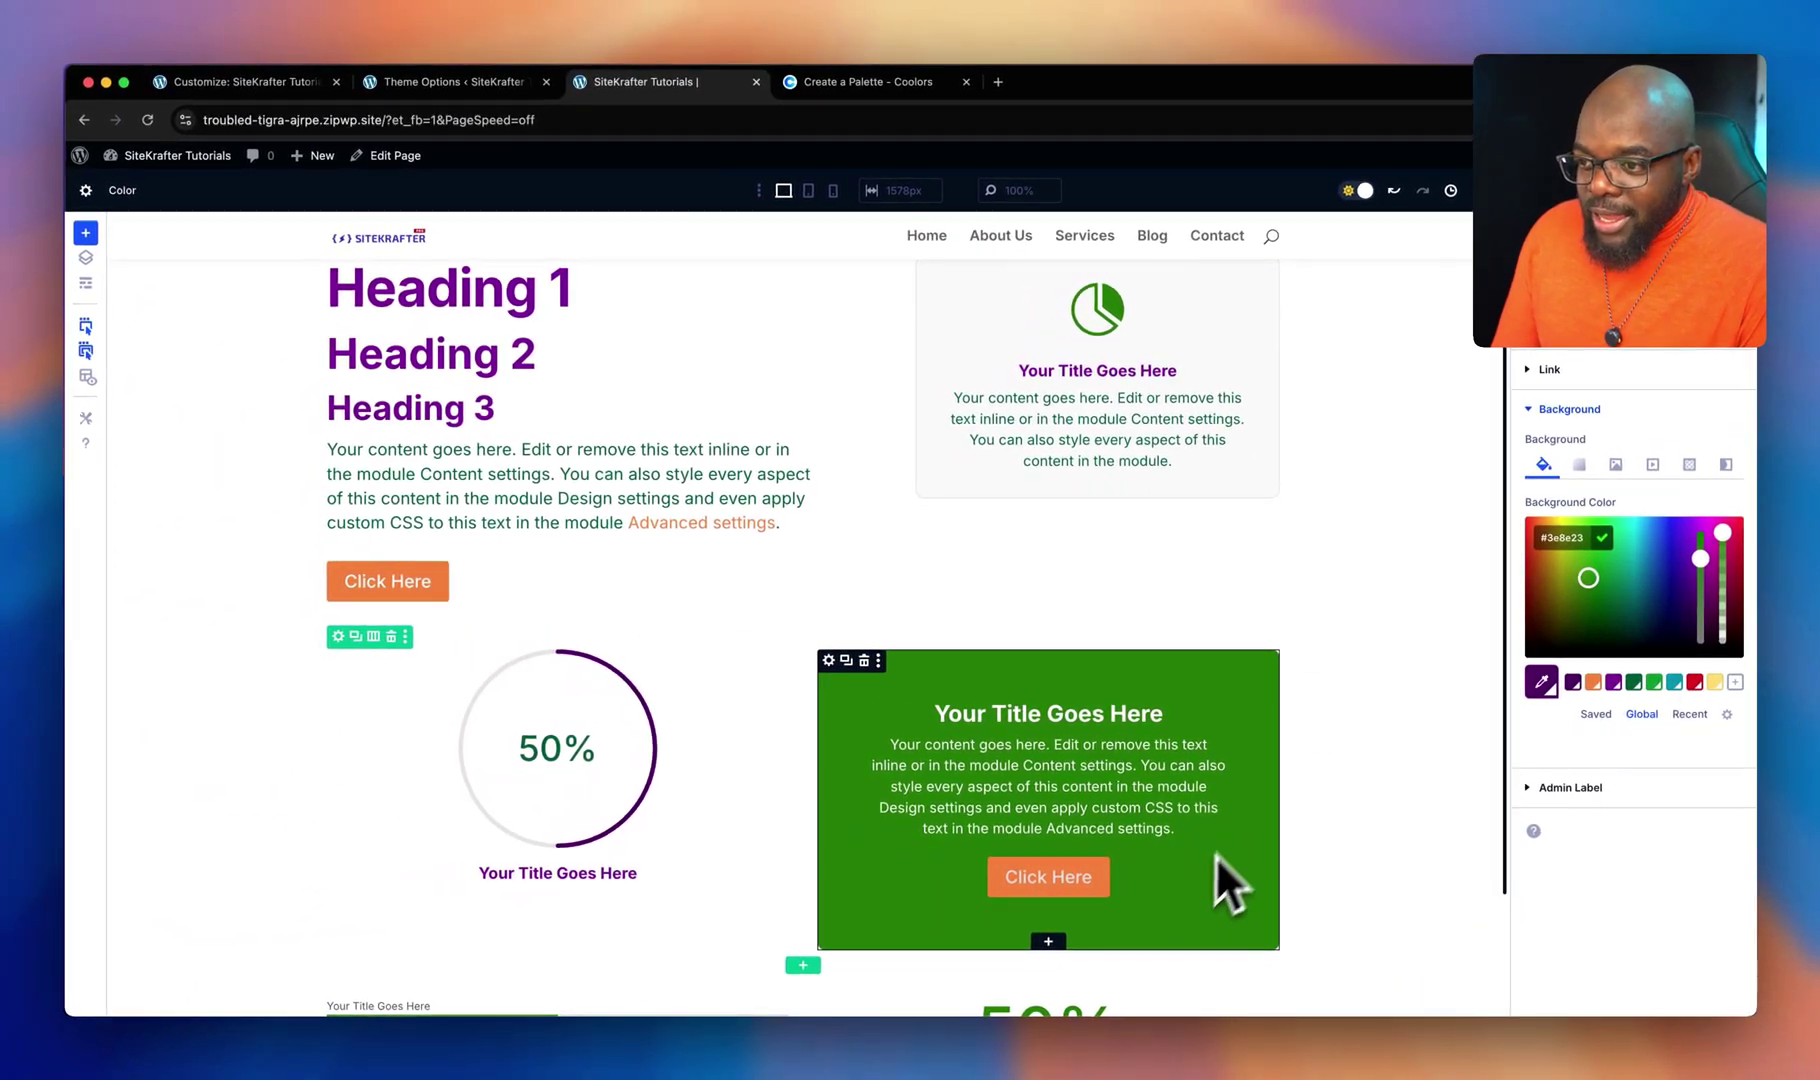
pyautogui.scroll(-2, 1120, 345)
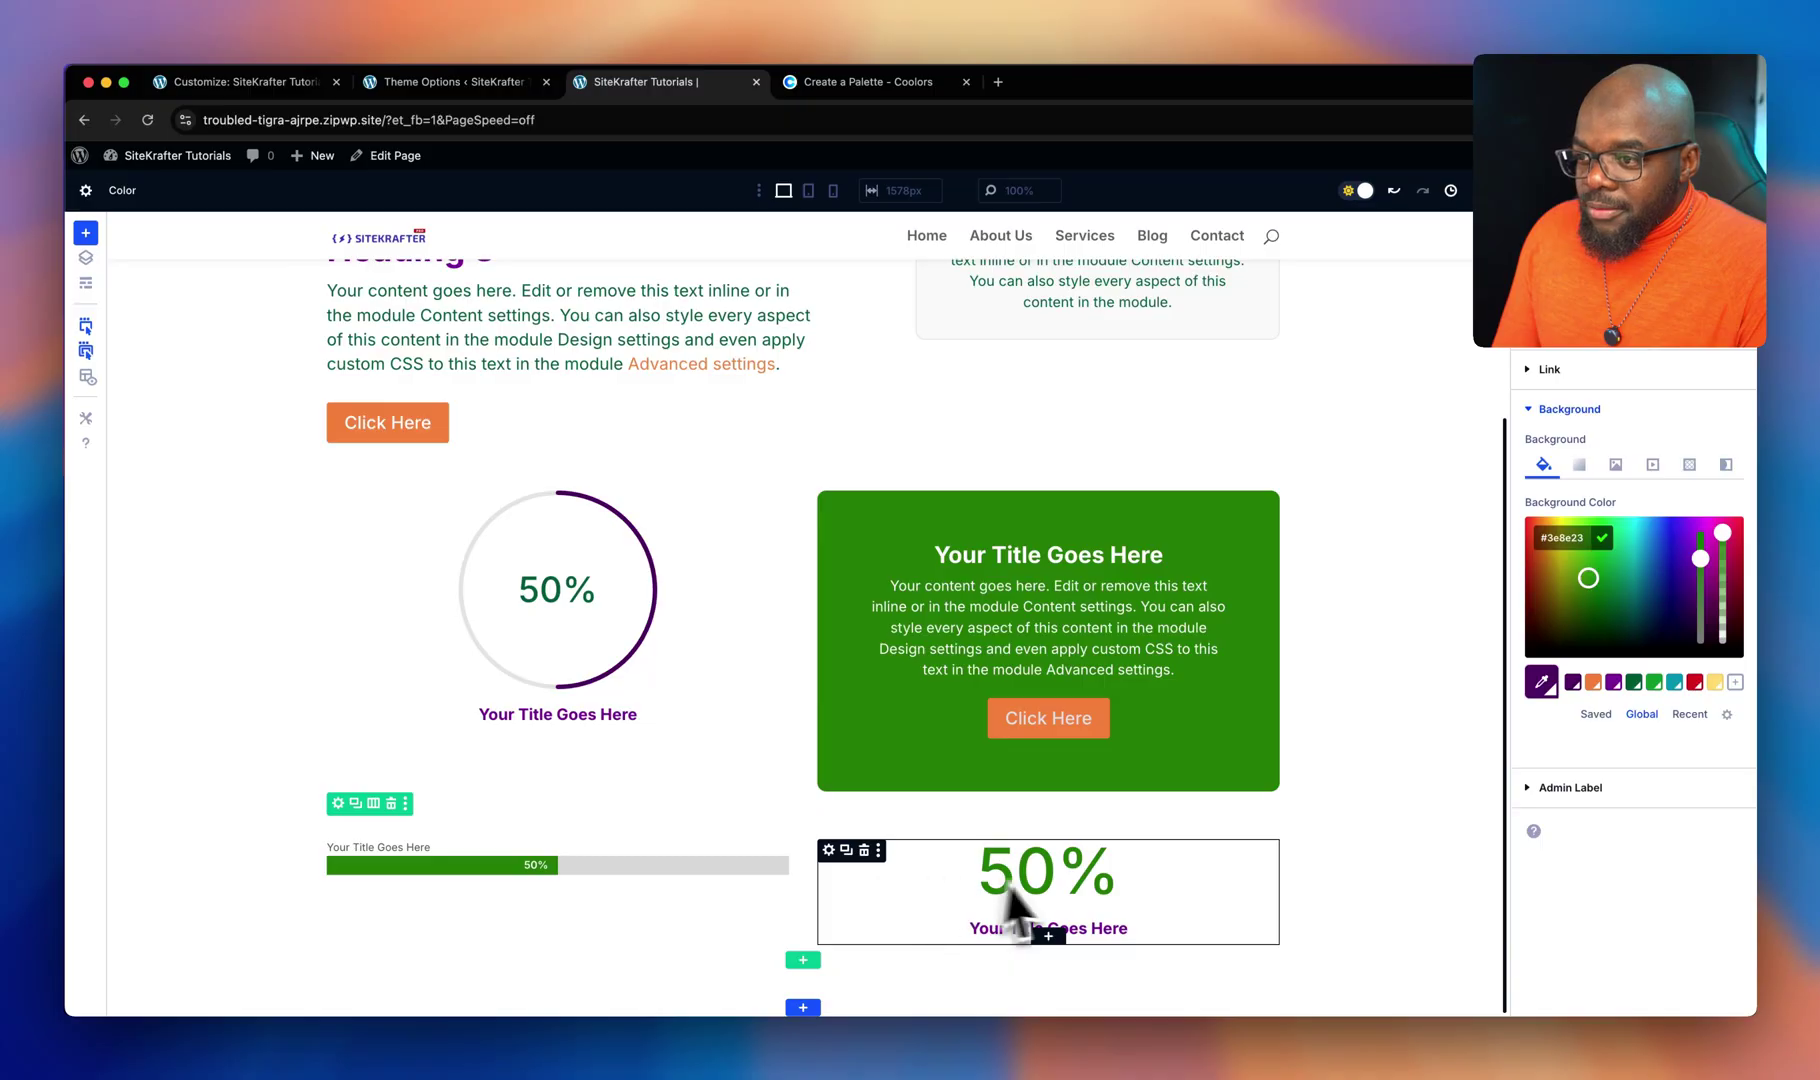
# - Try blue shades for the global Primary Color, including 2765a3 and a dark navy, and settle on 2665a0
pyautogui.click(1644, 589)
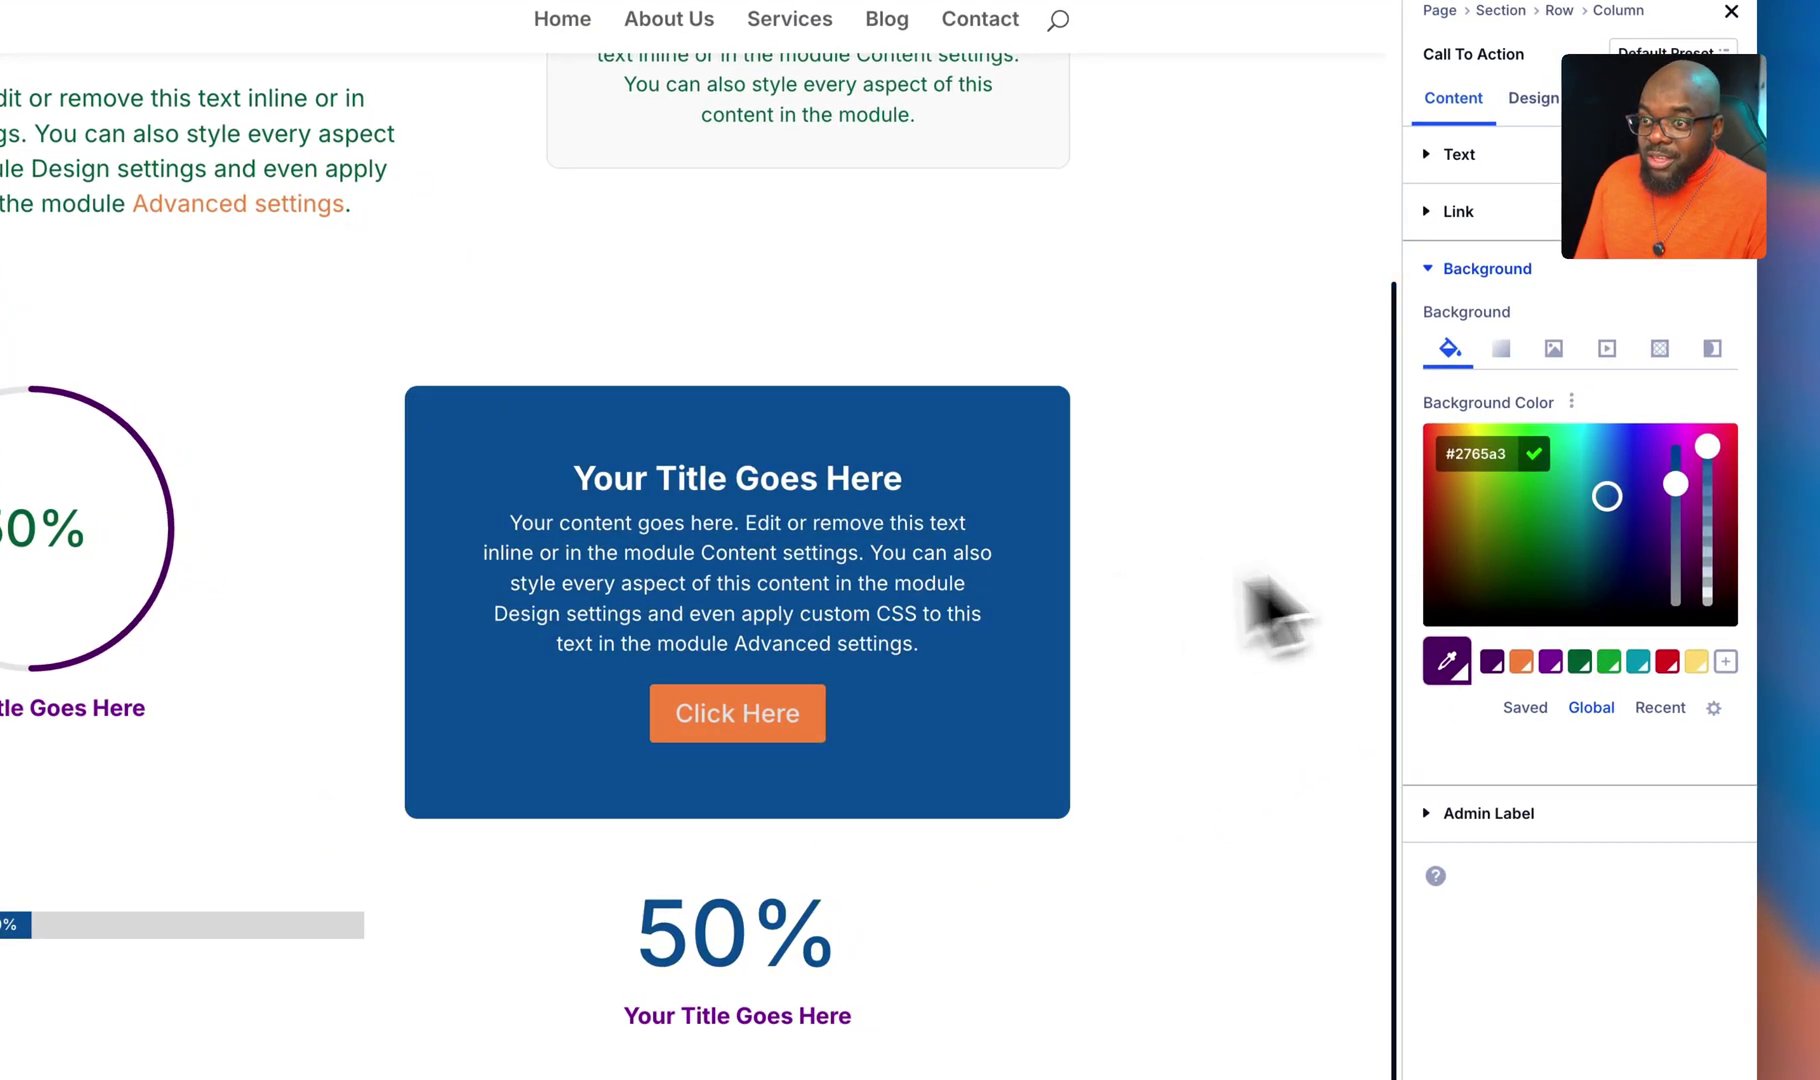
pyautogui.click(1608, 544)
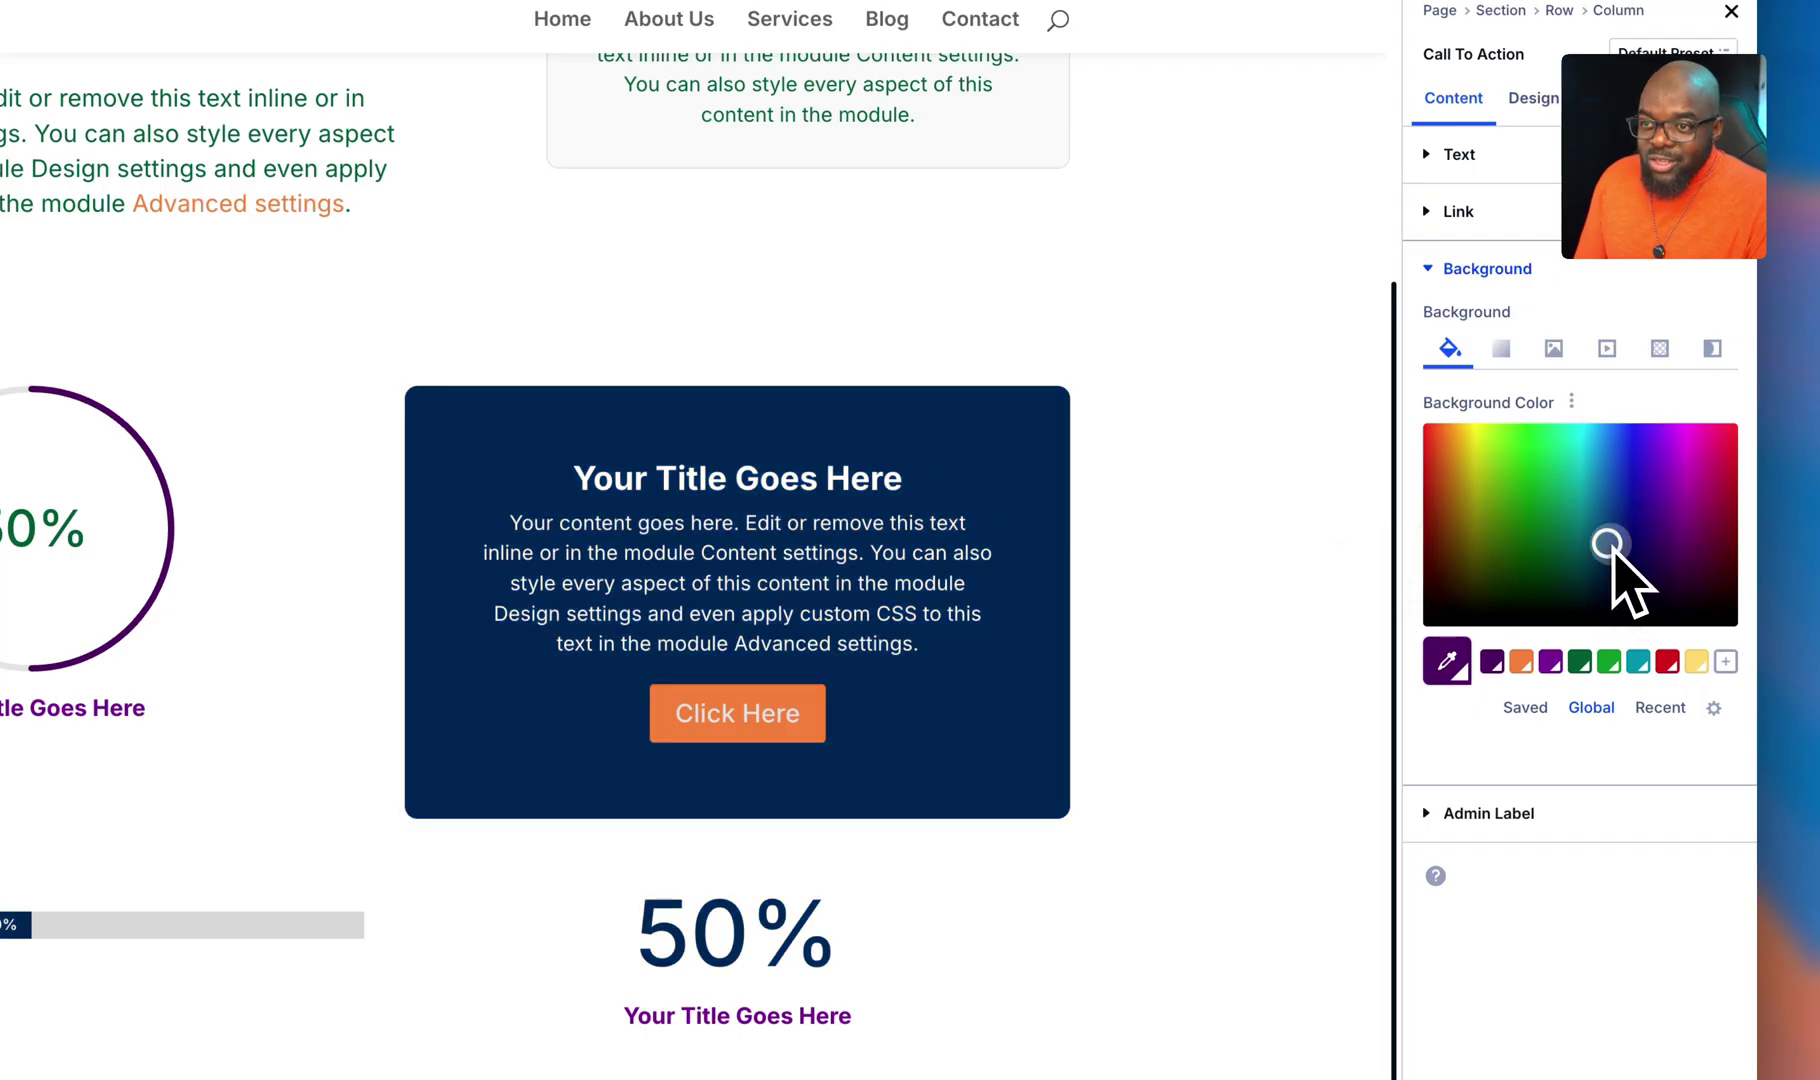
pyautogui.click(1607, 498)
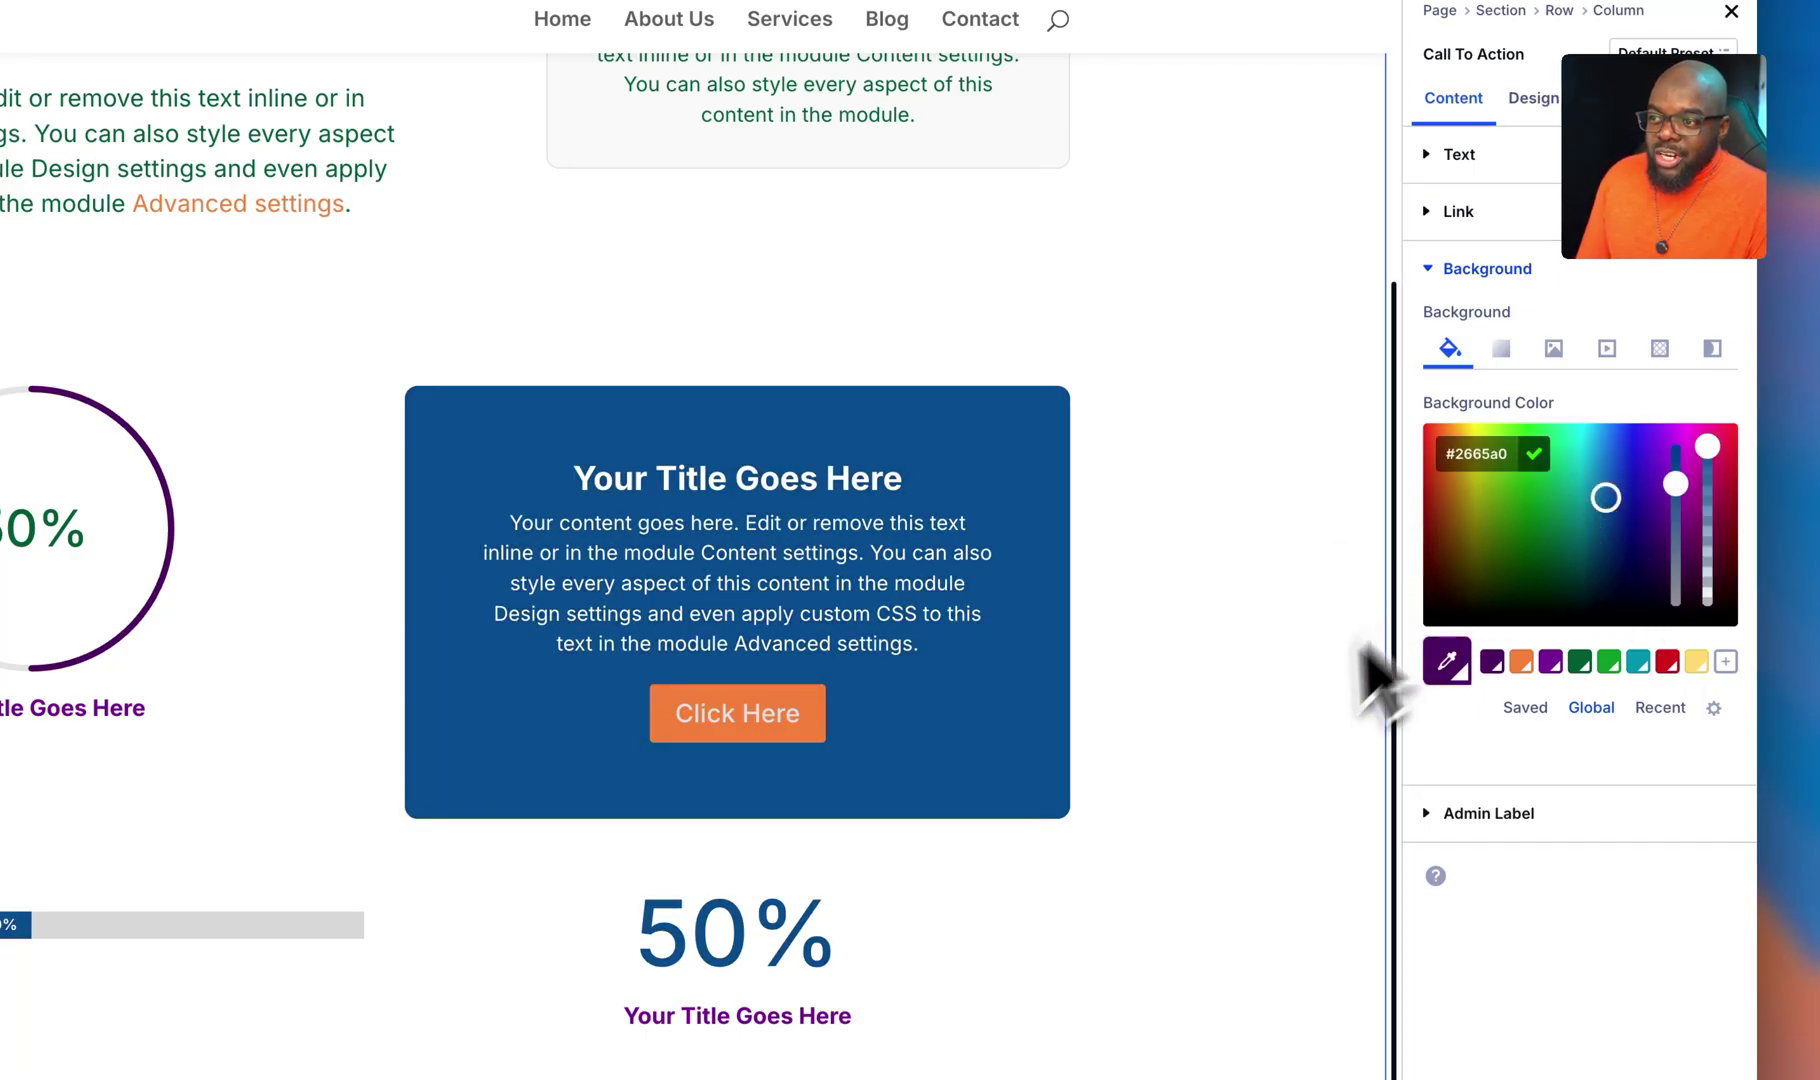
# - Assign the global Secondary Color as the Call To Action module's background color
pyautogui.scroll(2, 1300, 740)
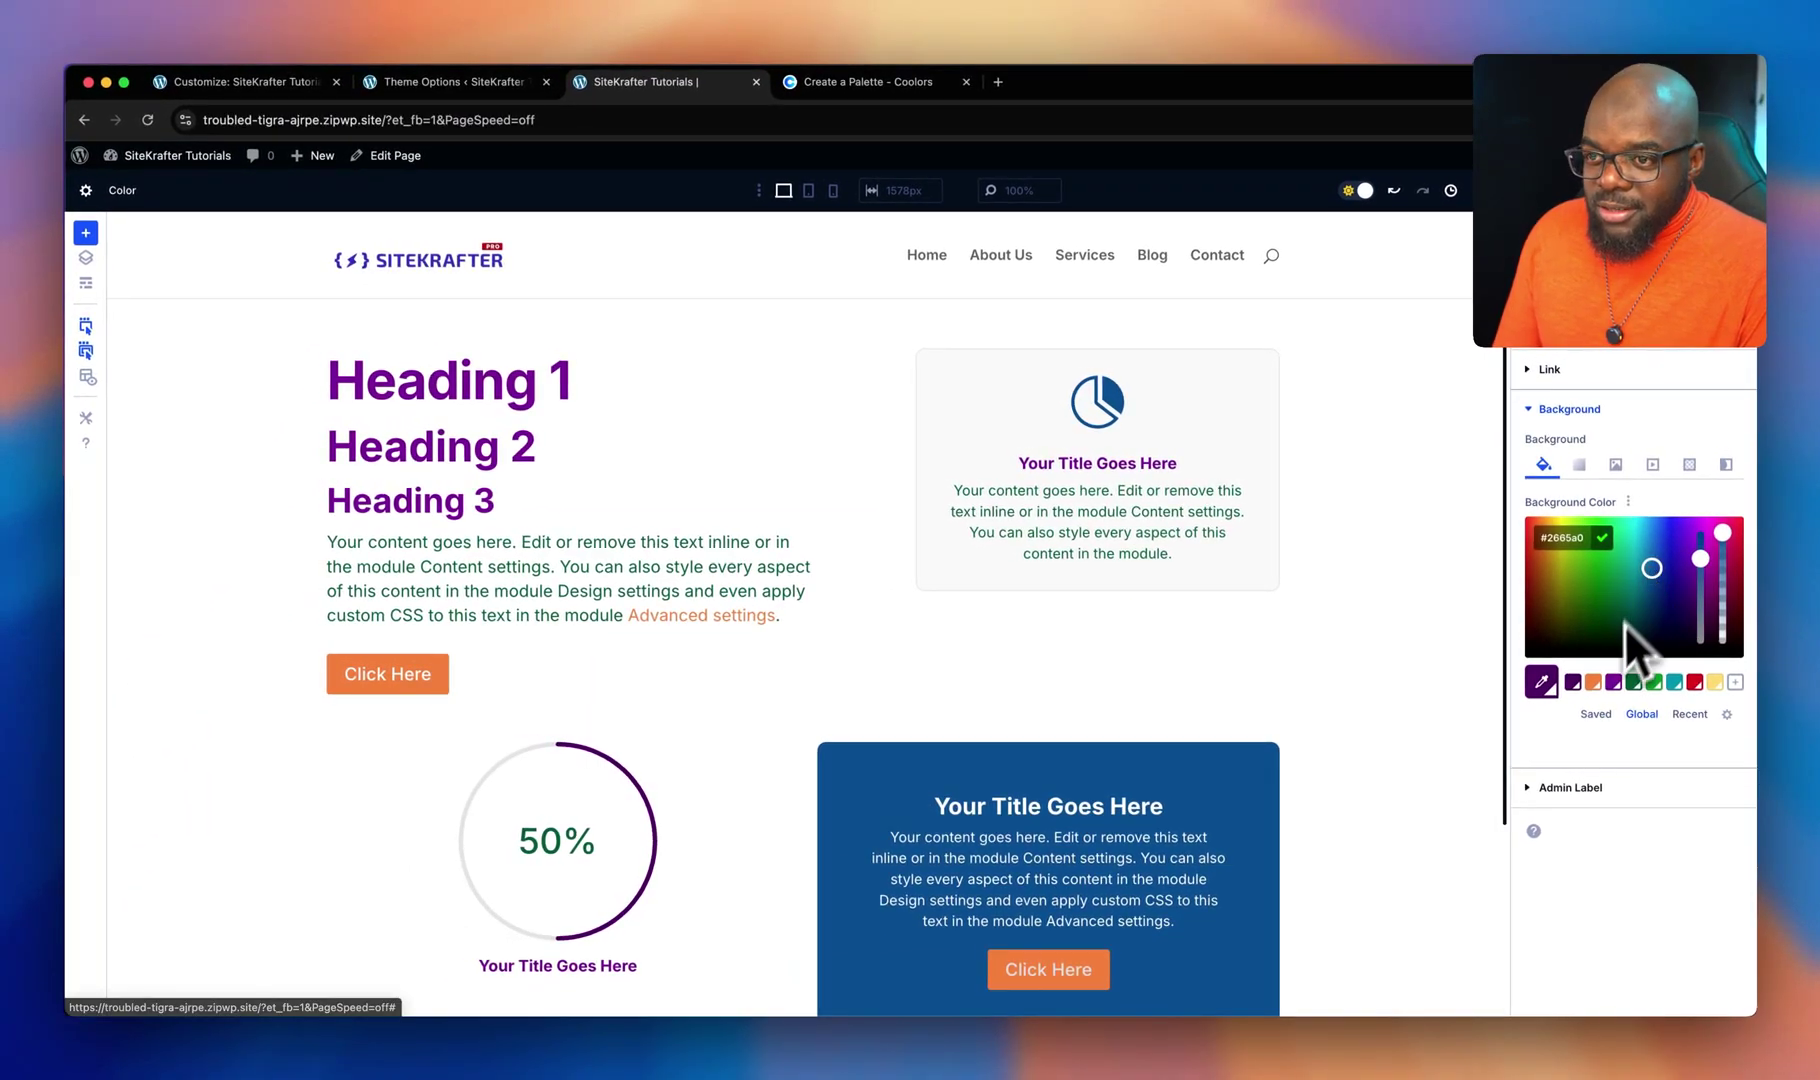
pyautogui.click(1634, 710)
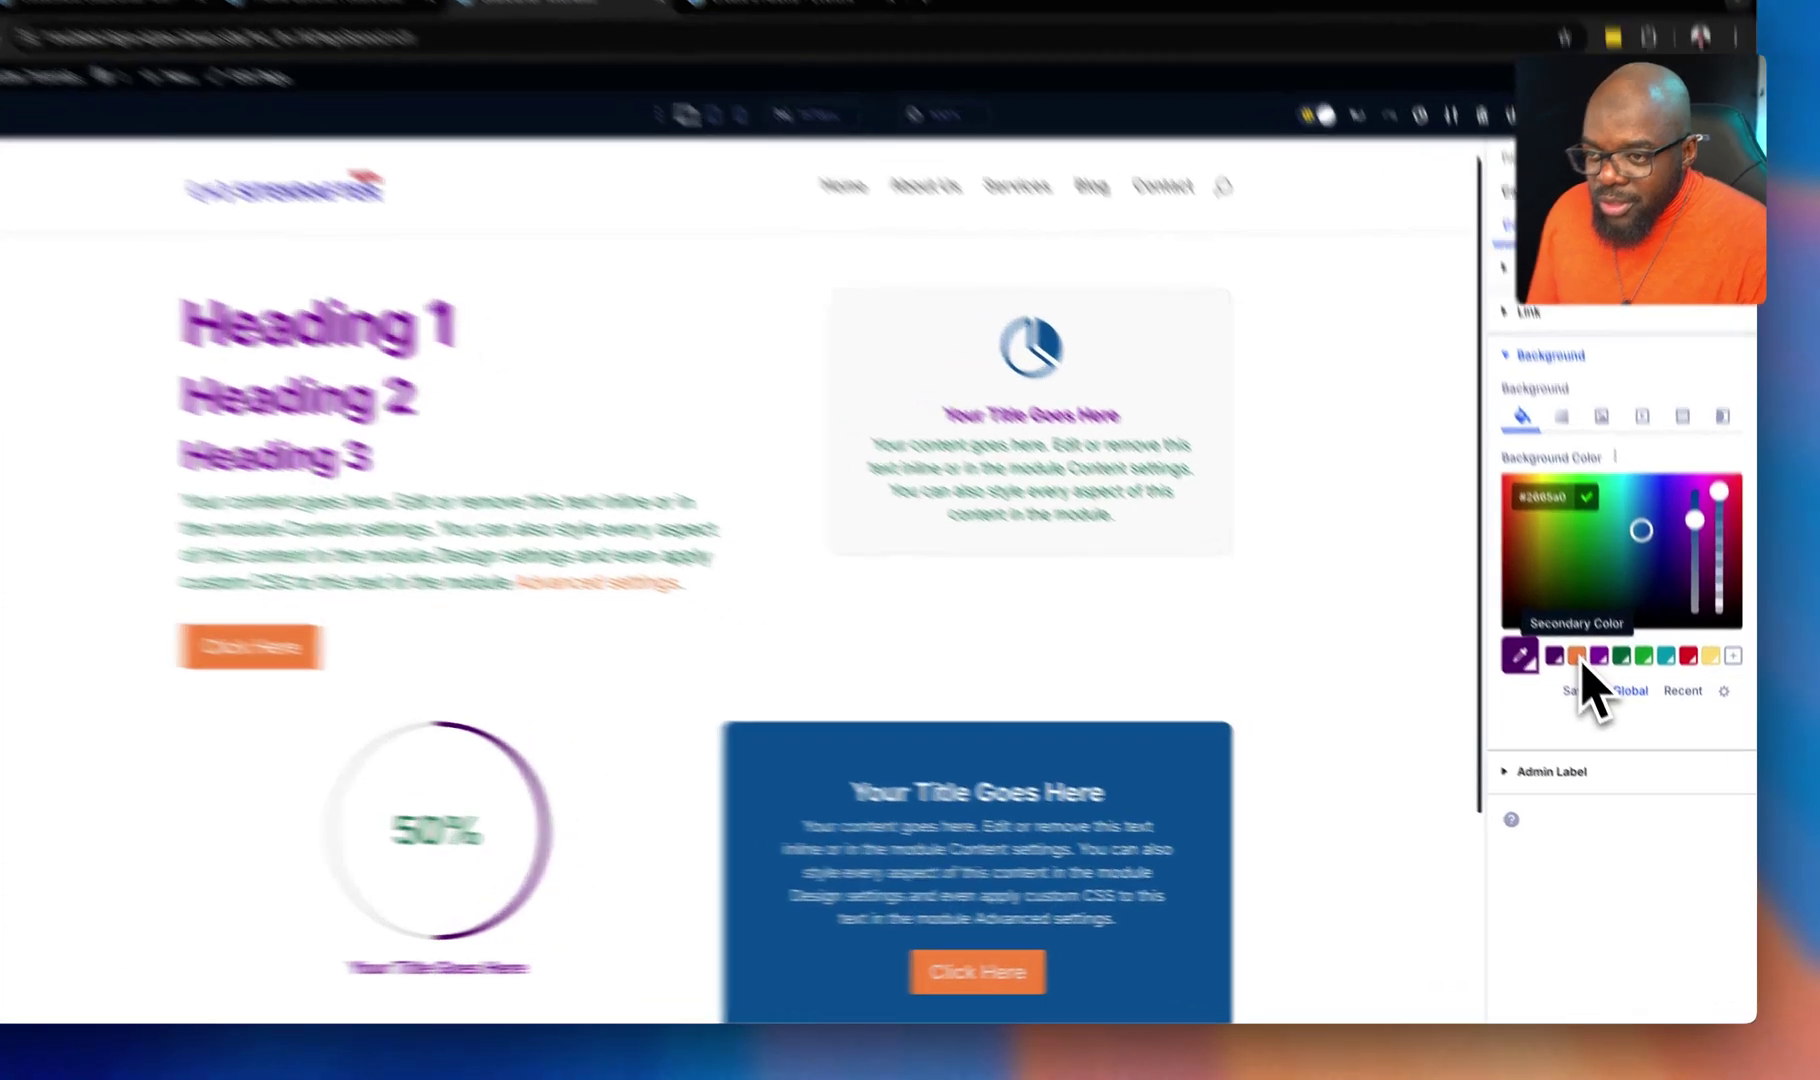
pyautogui.click(1579, 658)
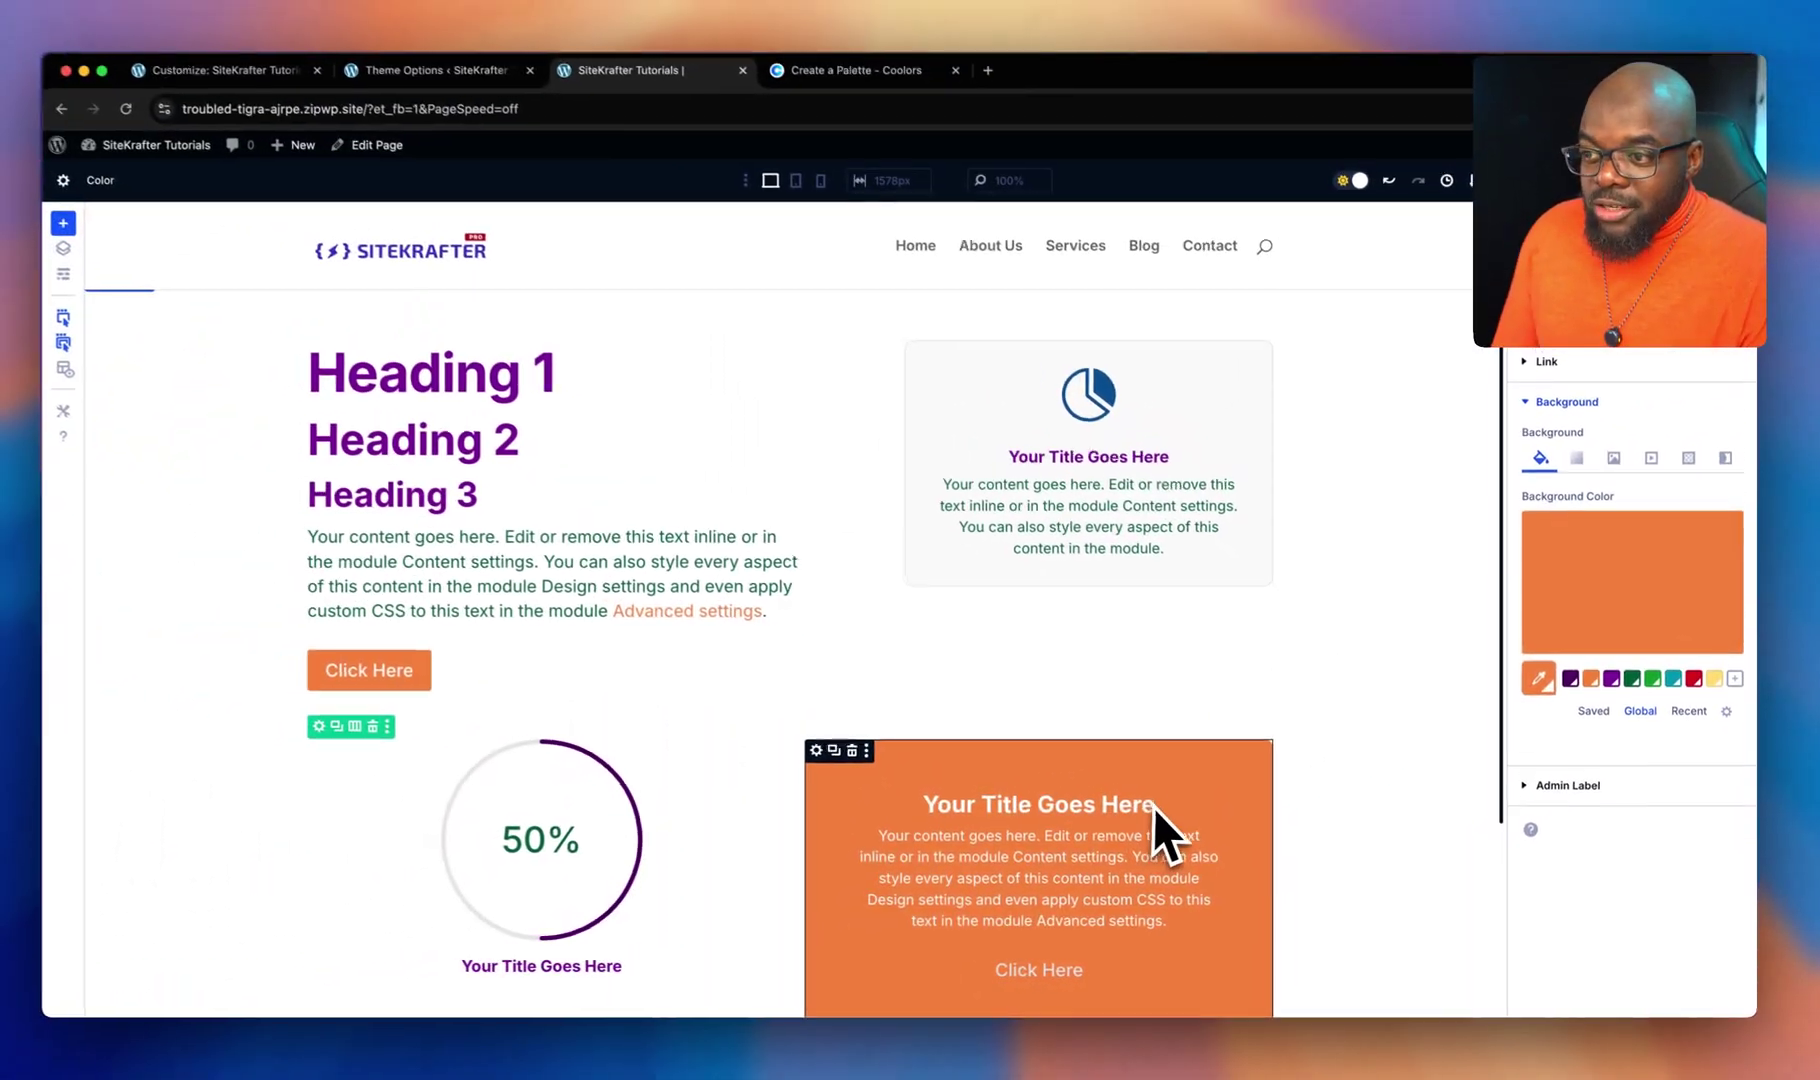
# - Assign the global Primary Color as the Call To Action module's background color
pyautogui.scroll(-2, 910, 930)
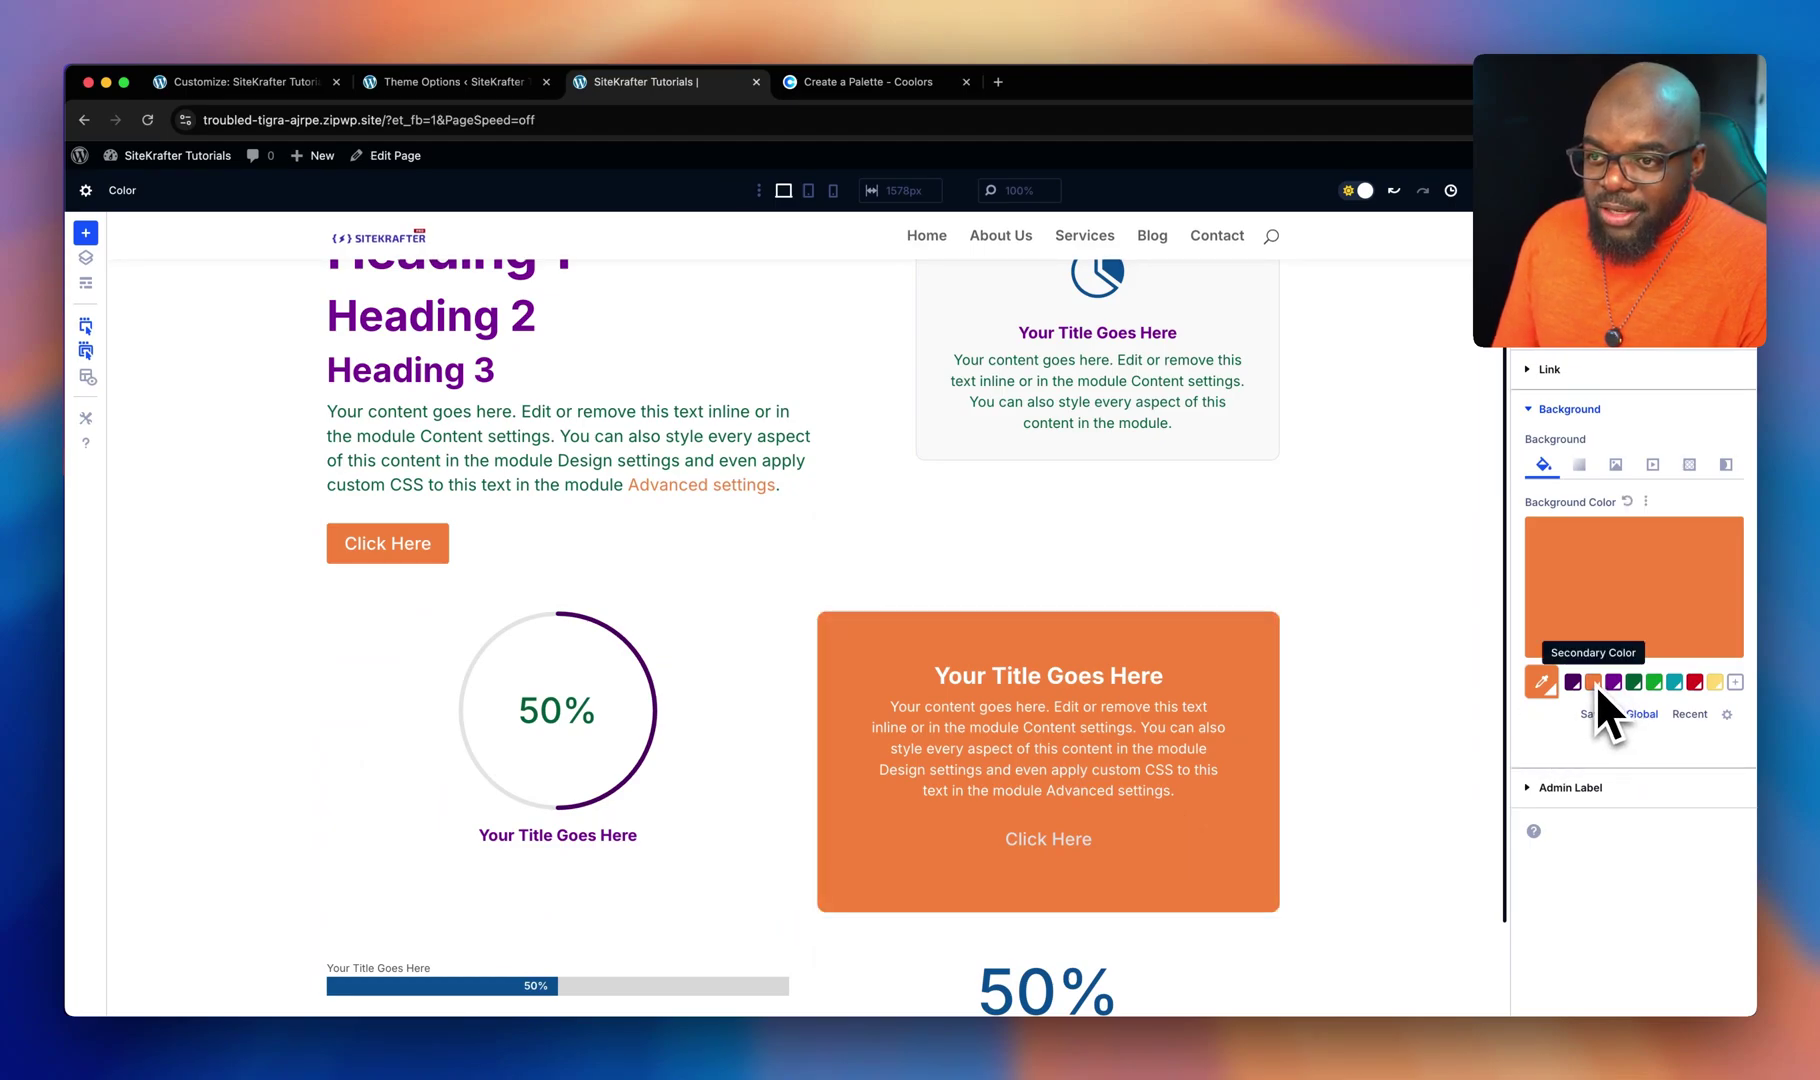
pyautogui.click(1576, 684)
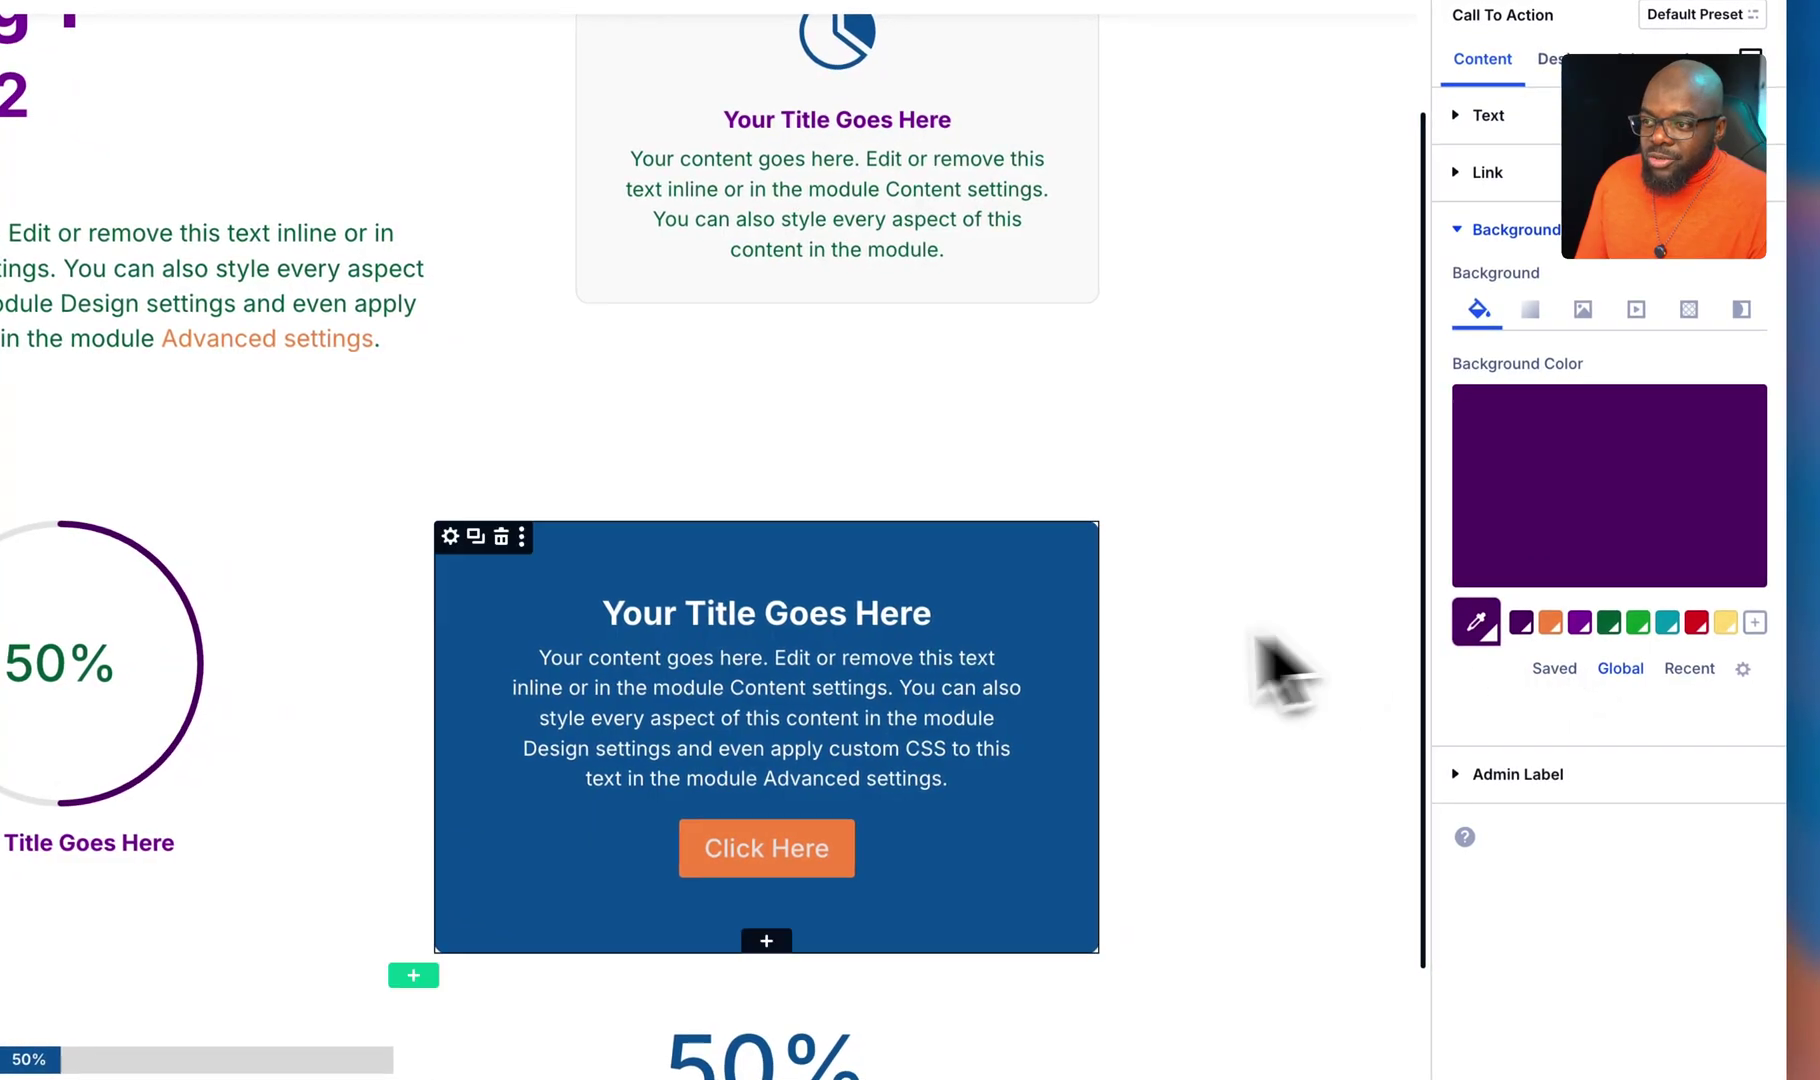
# - Open the standalone Button module's background design settings and show the global colors available for its background color
pyautogui.scroll(2, 770, 650)
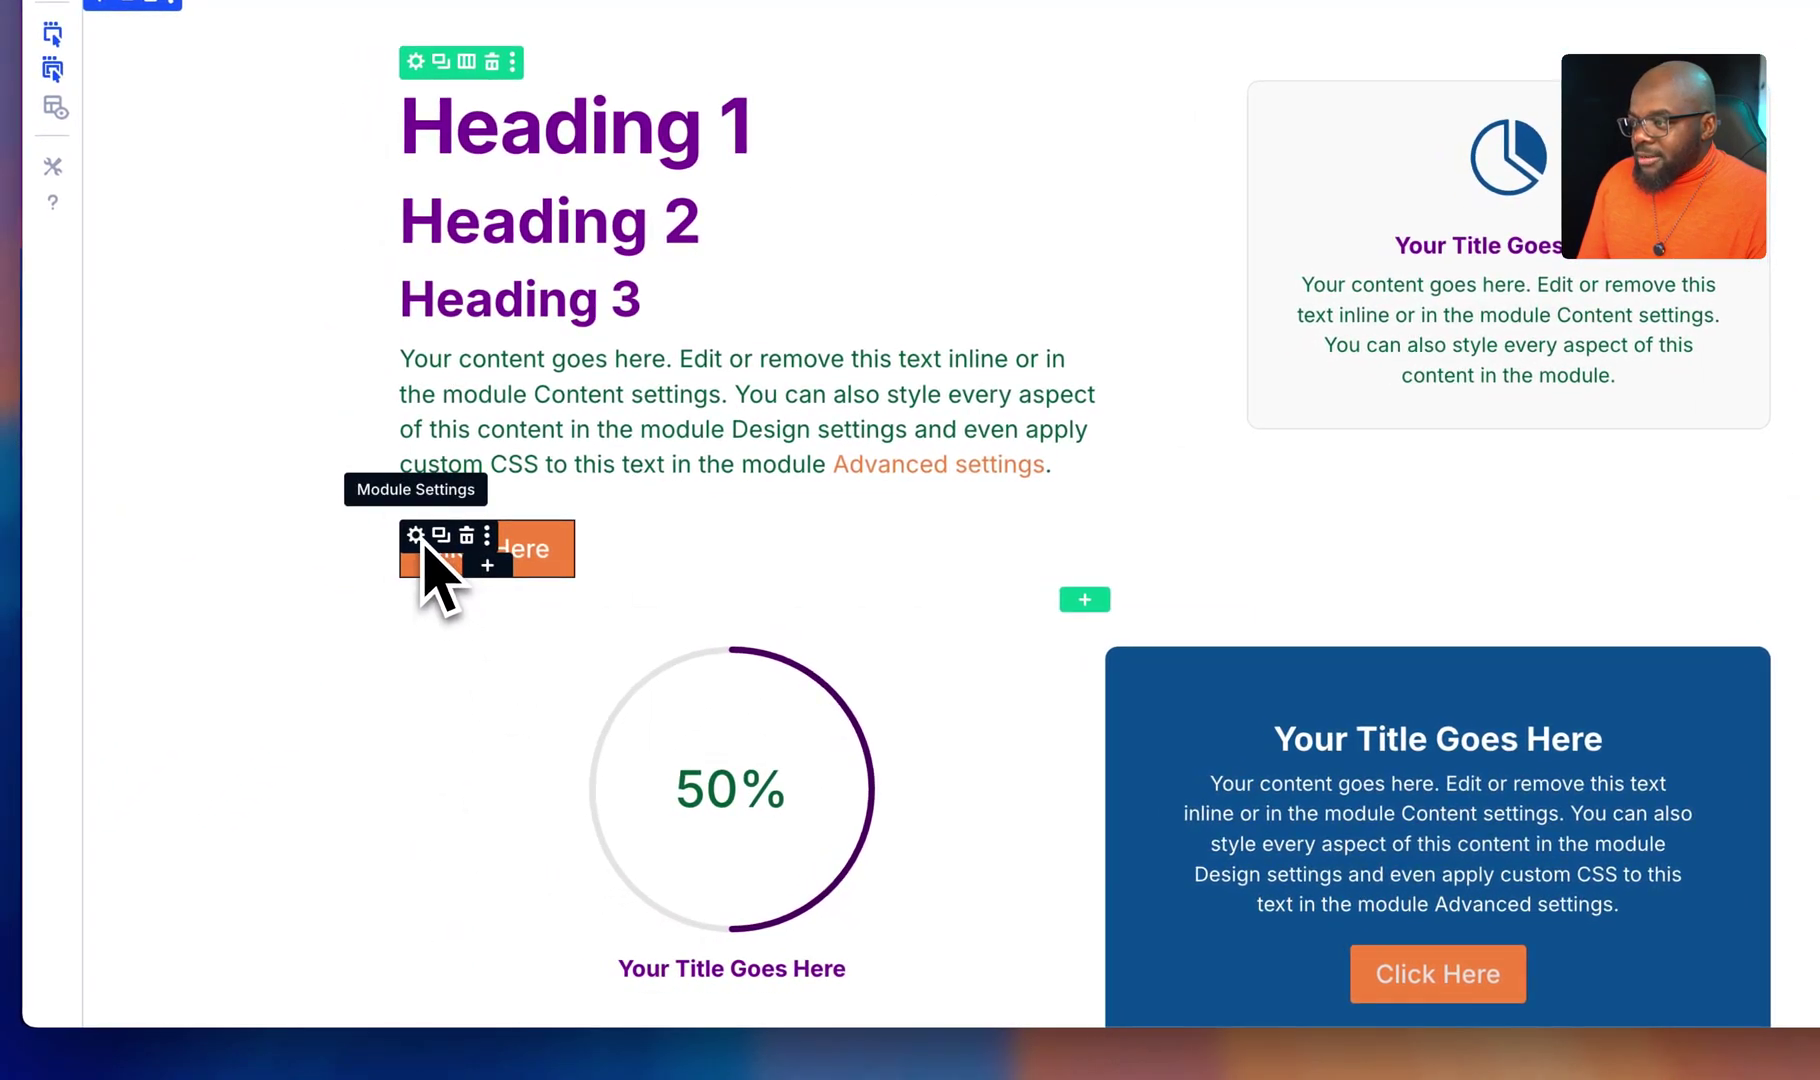
pyautogui.click(418, 537)
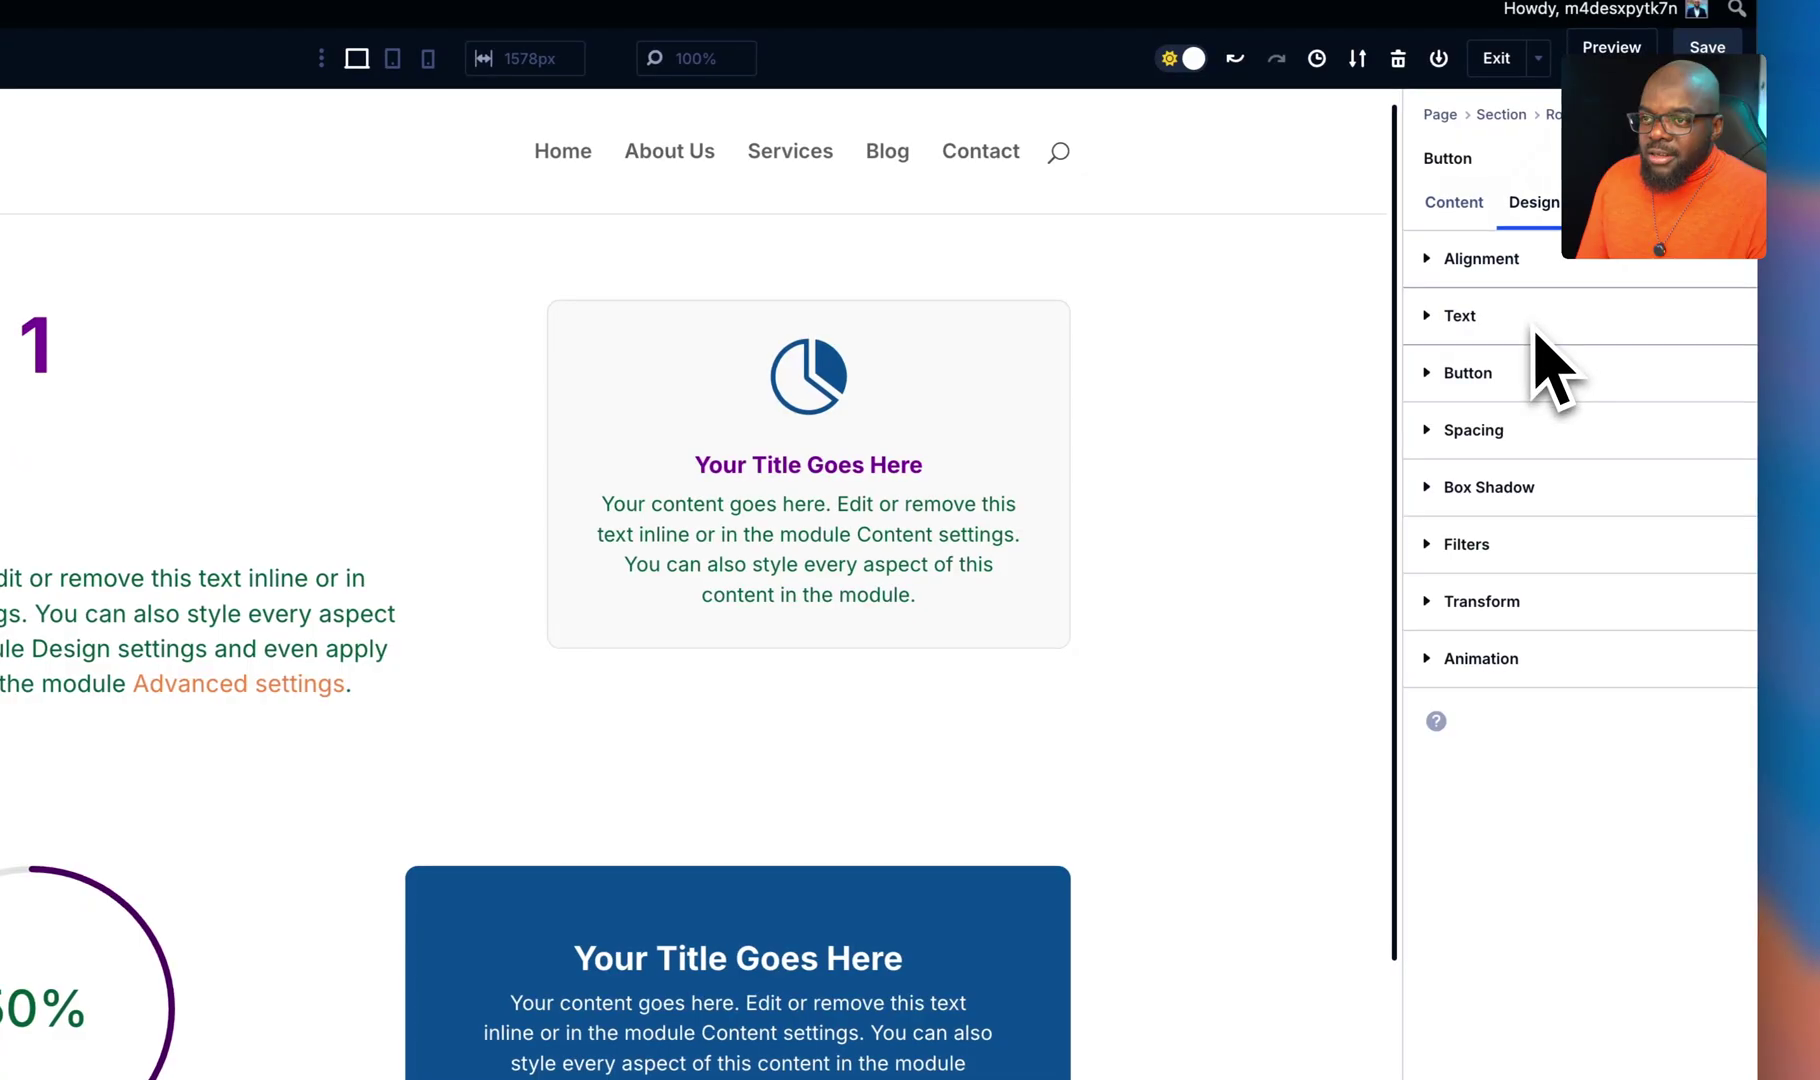
pyautogui.click(1540, 372)
pyautogui.click(1533, 509)
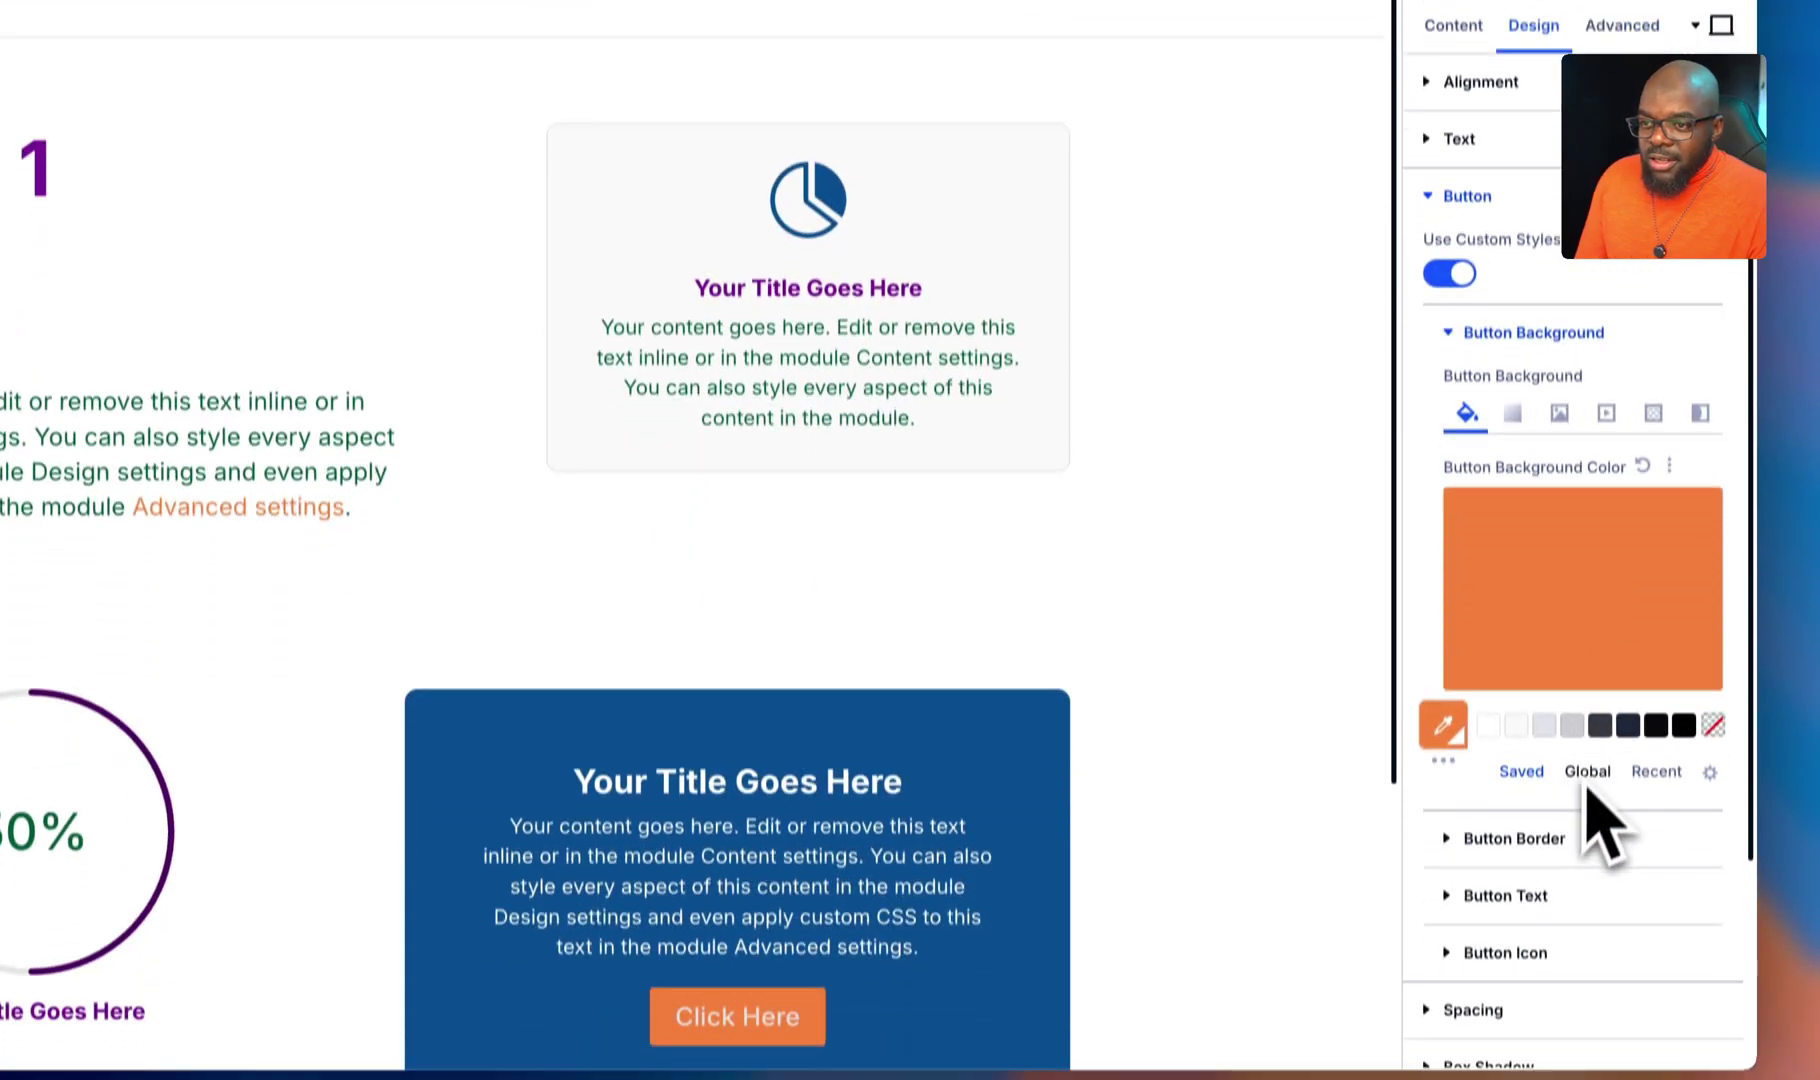
pyautogui.click(1588, 738)
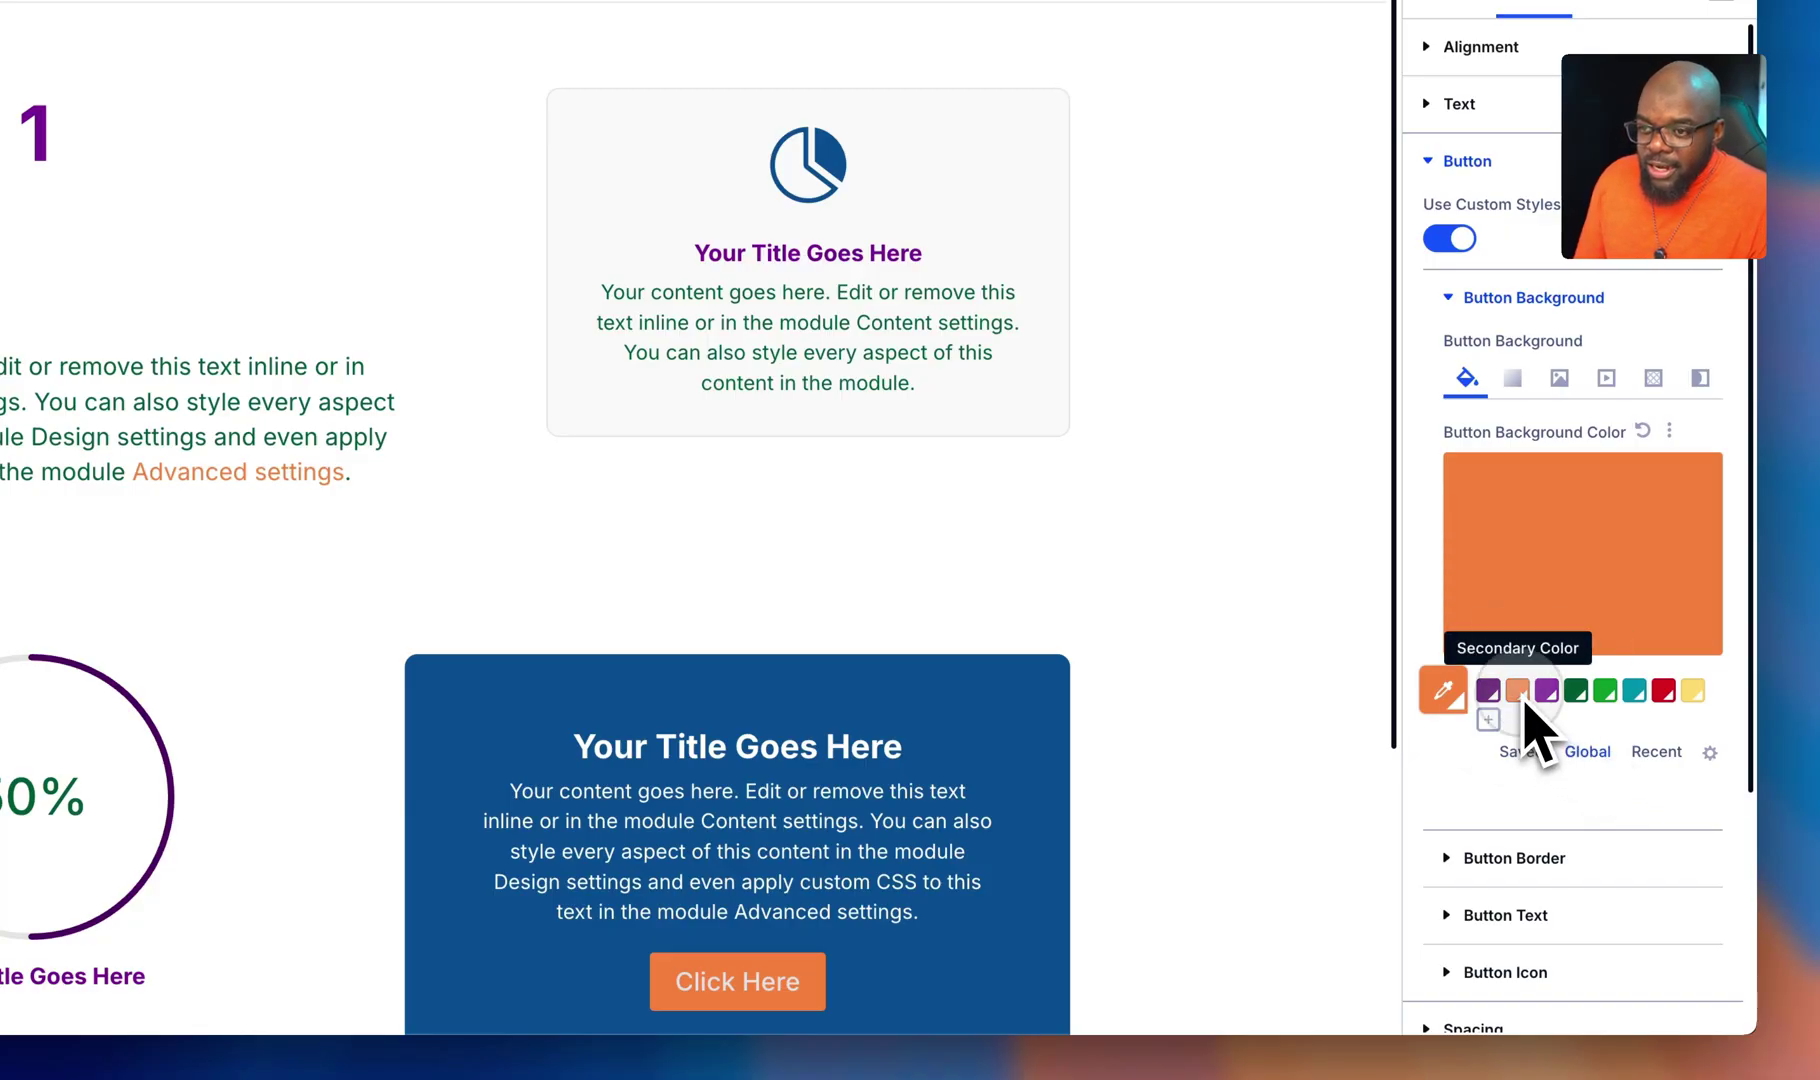
# - Change the global Secondary Color to black 000000 from the button's background color picker and apply it across the entire site
pyautogui.click(1560, 609)
pyautogui.moveTo(1564, 609); pyautogui.dragTo(1520, 500)
pyautogui.scroll(-2, 812, 853)
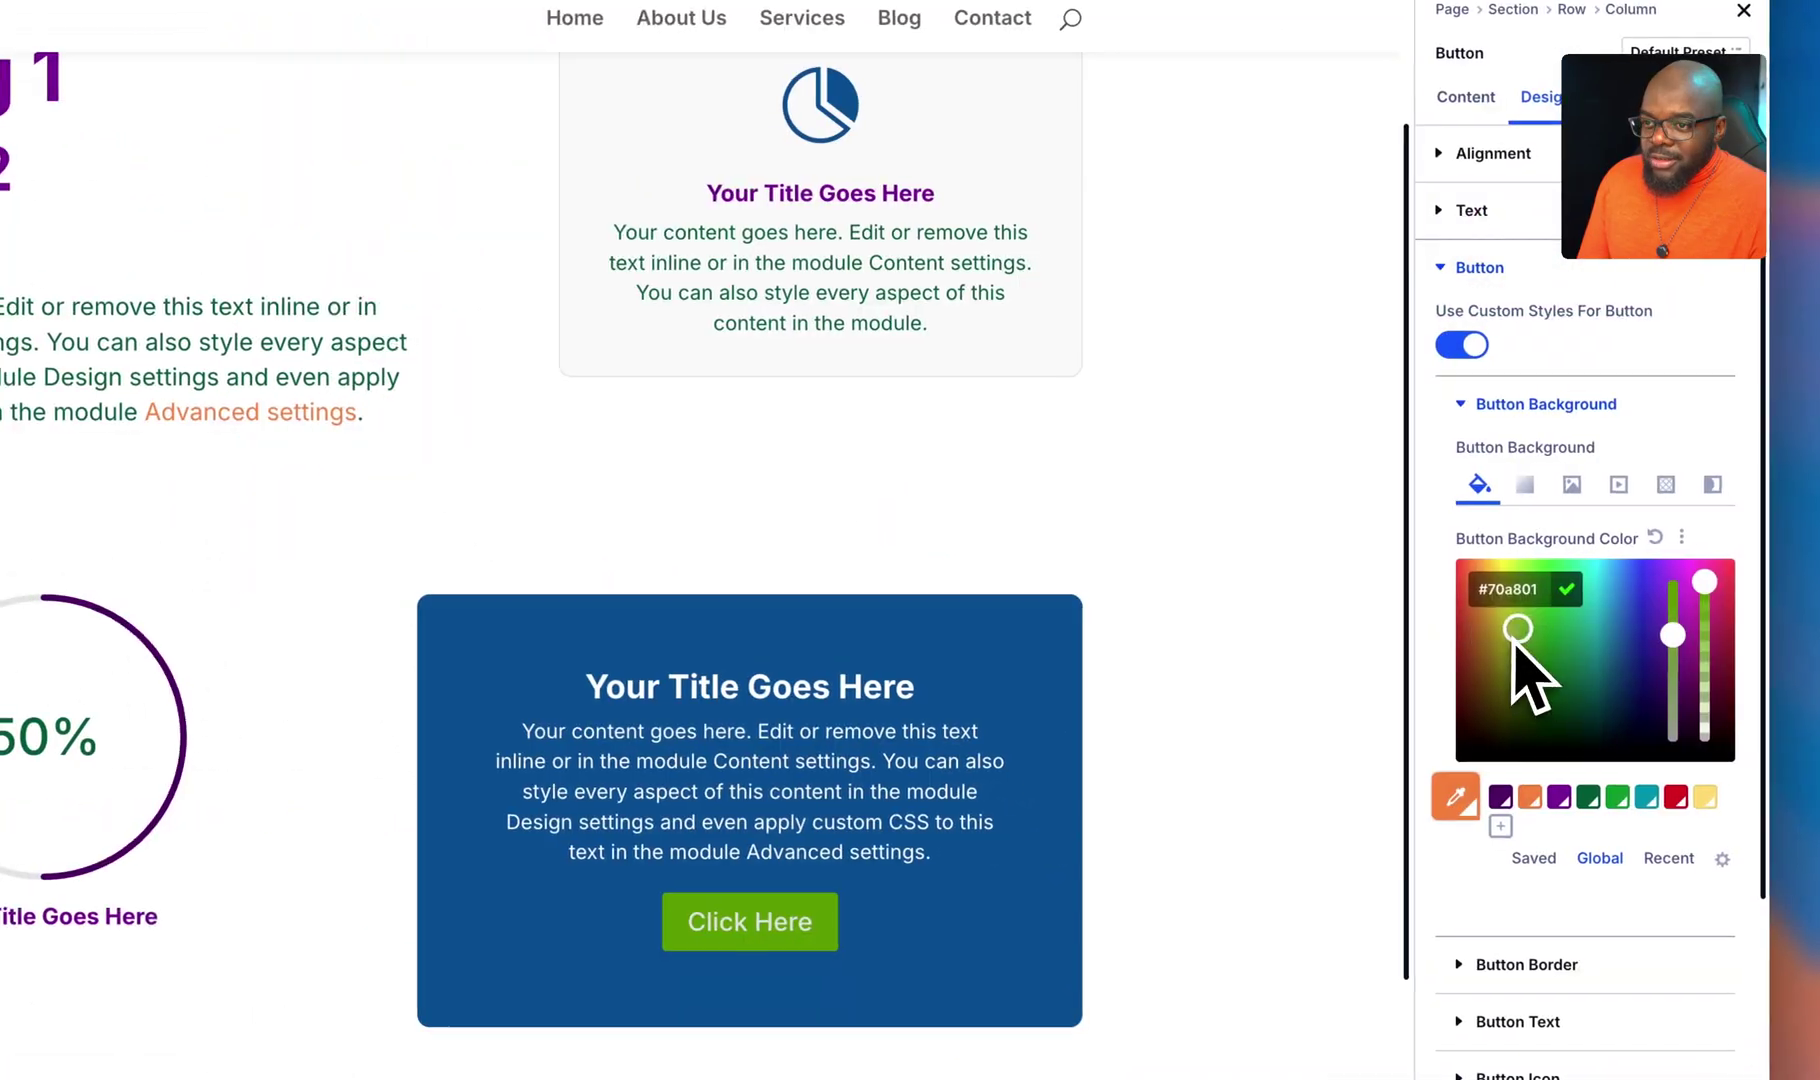
pyautogui.moveTo(1507, 633); pyautogui.dragTo(1450, 758)
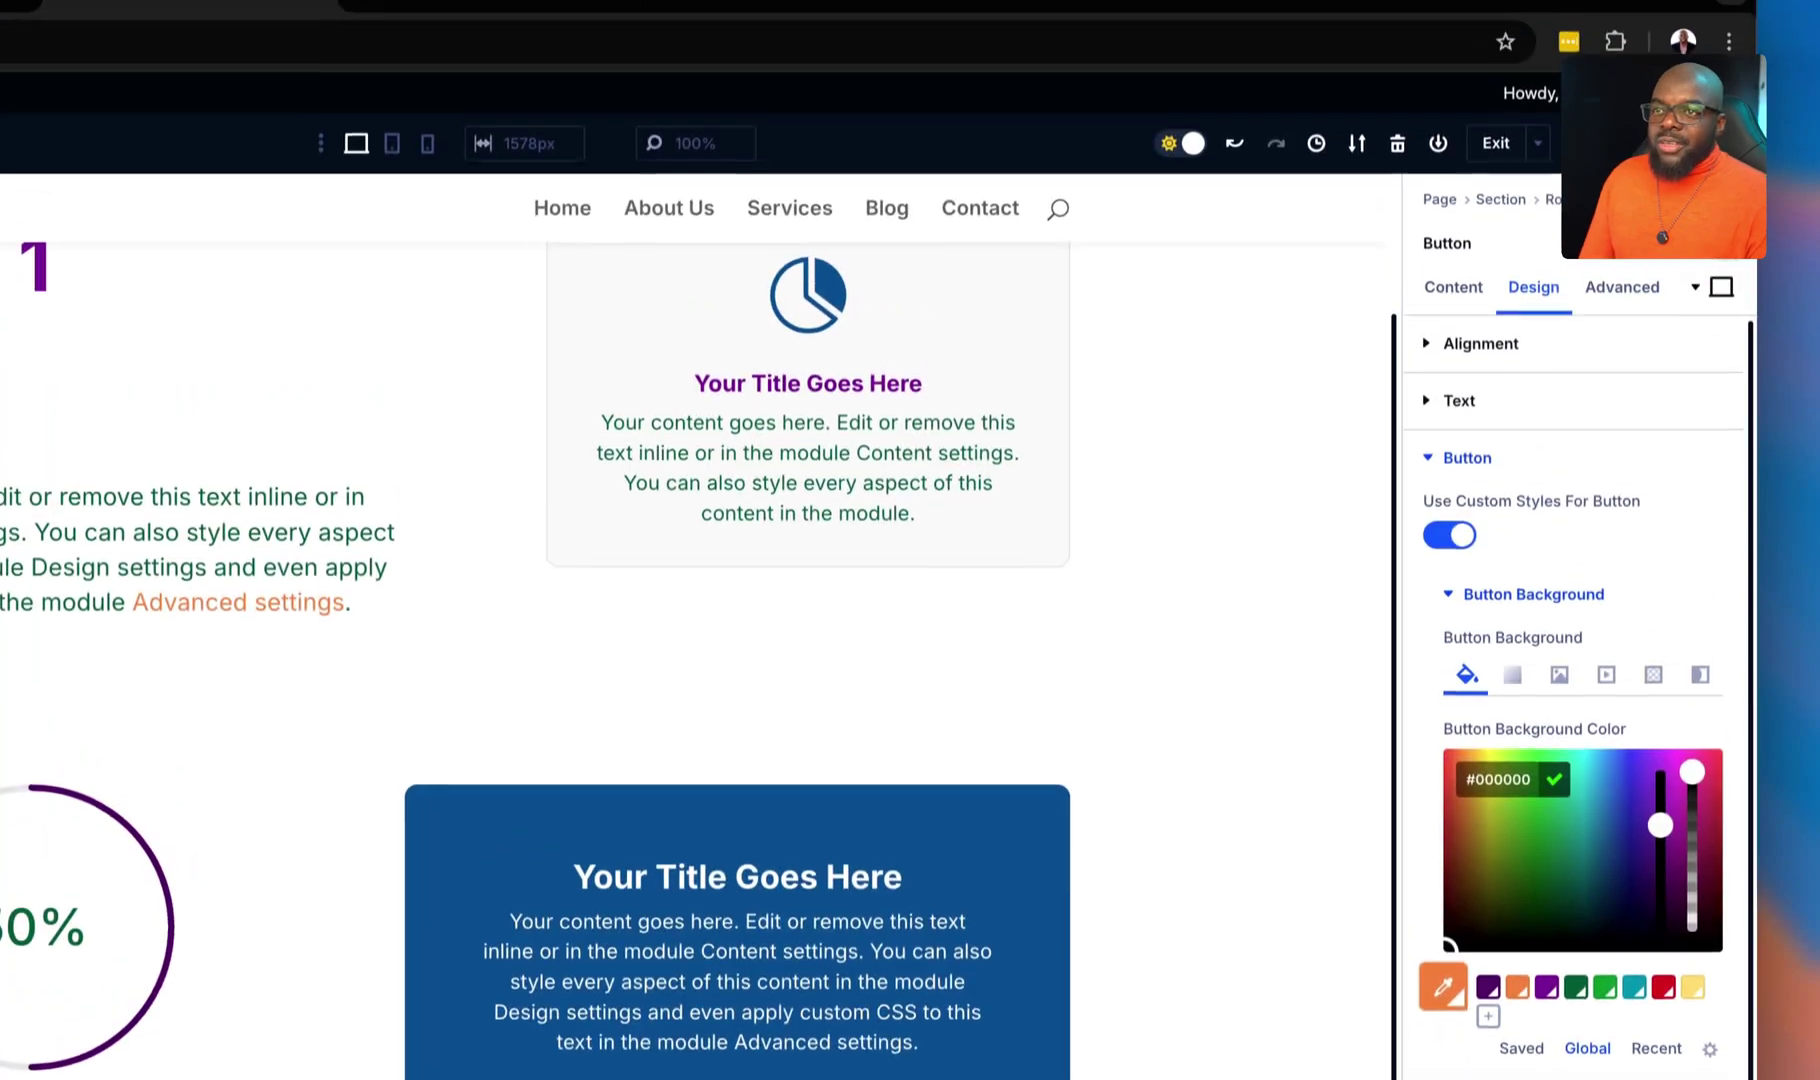
pyautogui.click(1554, 779)
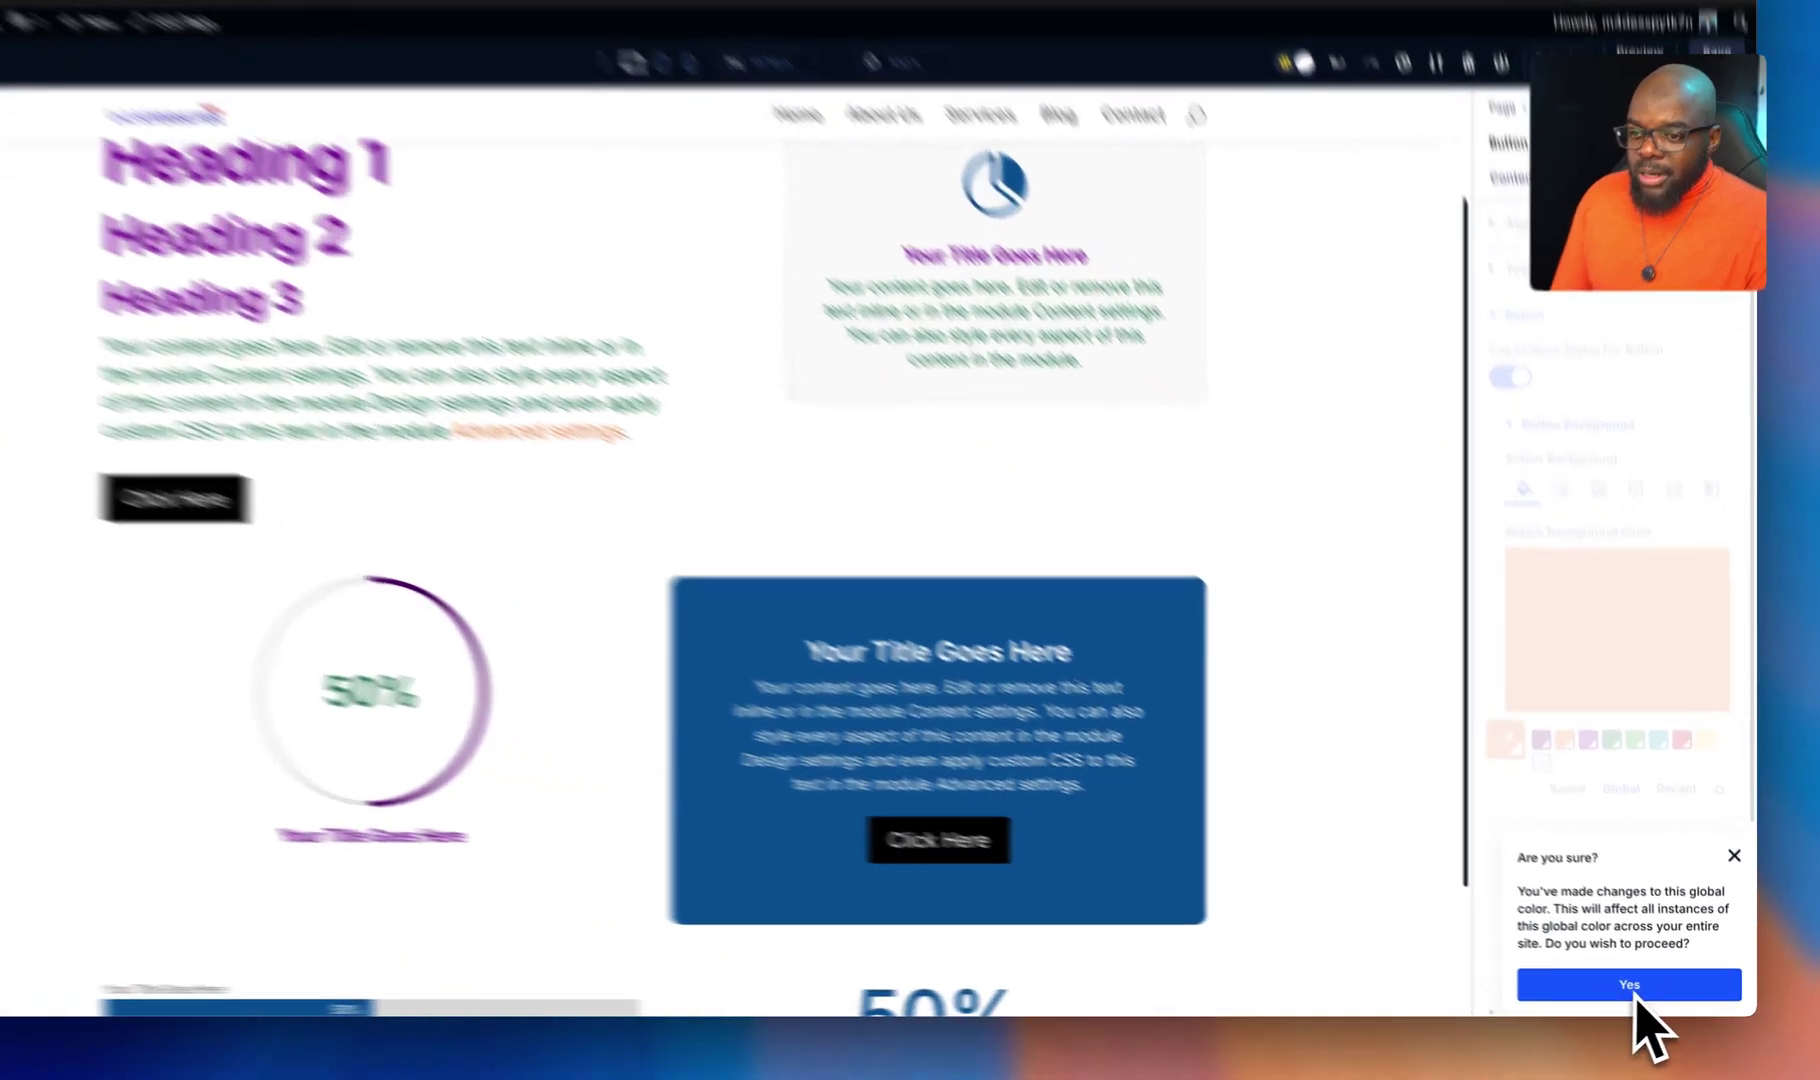
pyautogui.click(1618, 988)
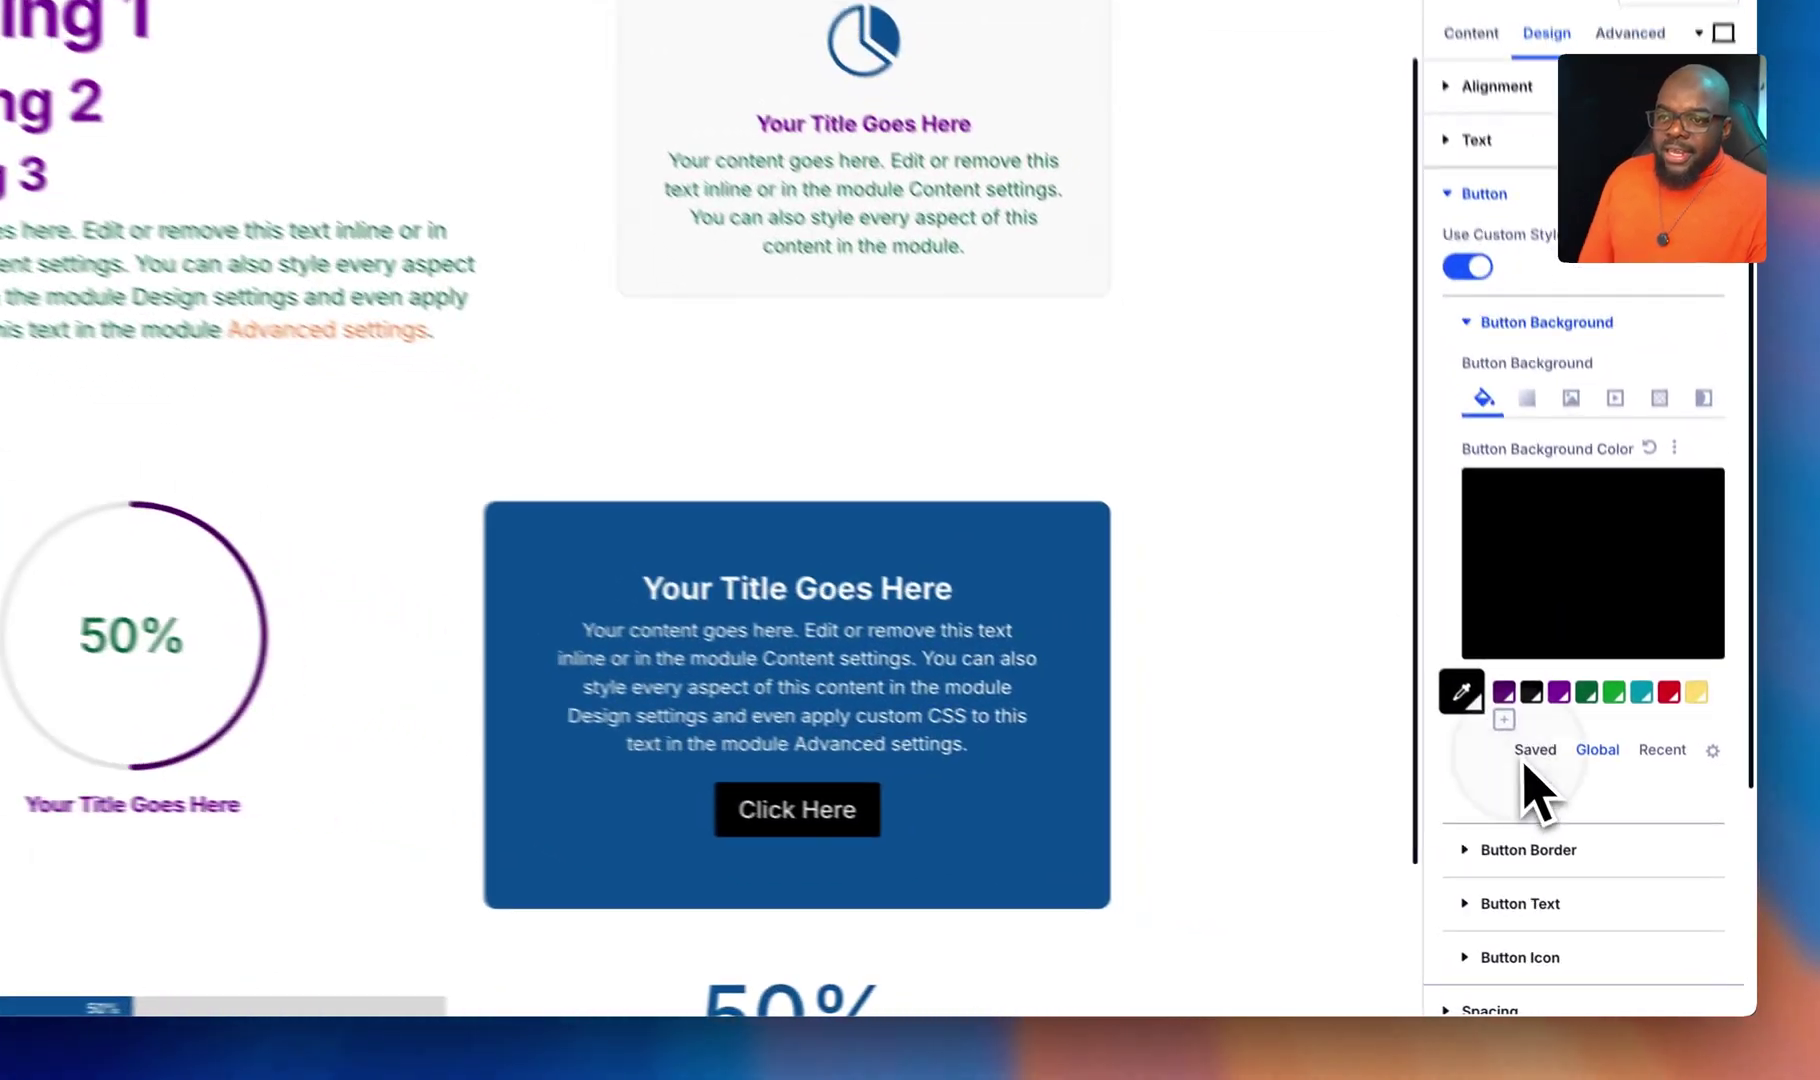
# - Compare the saved and global color palettes for the button background, and open the saved colors for editing
pyautogui.click(1585, 810)
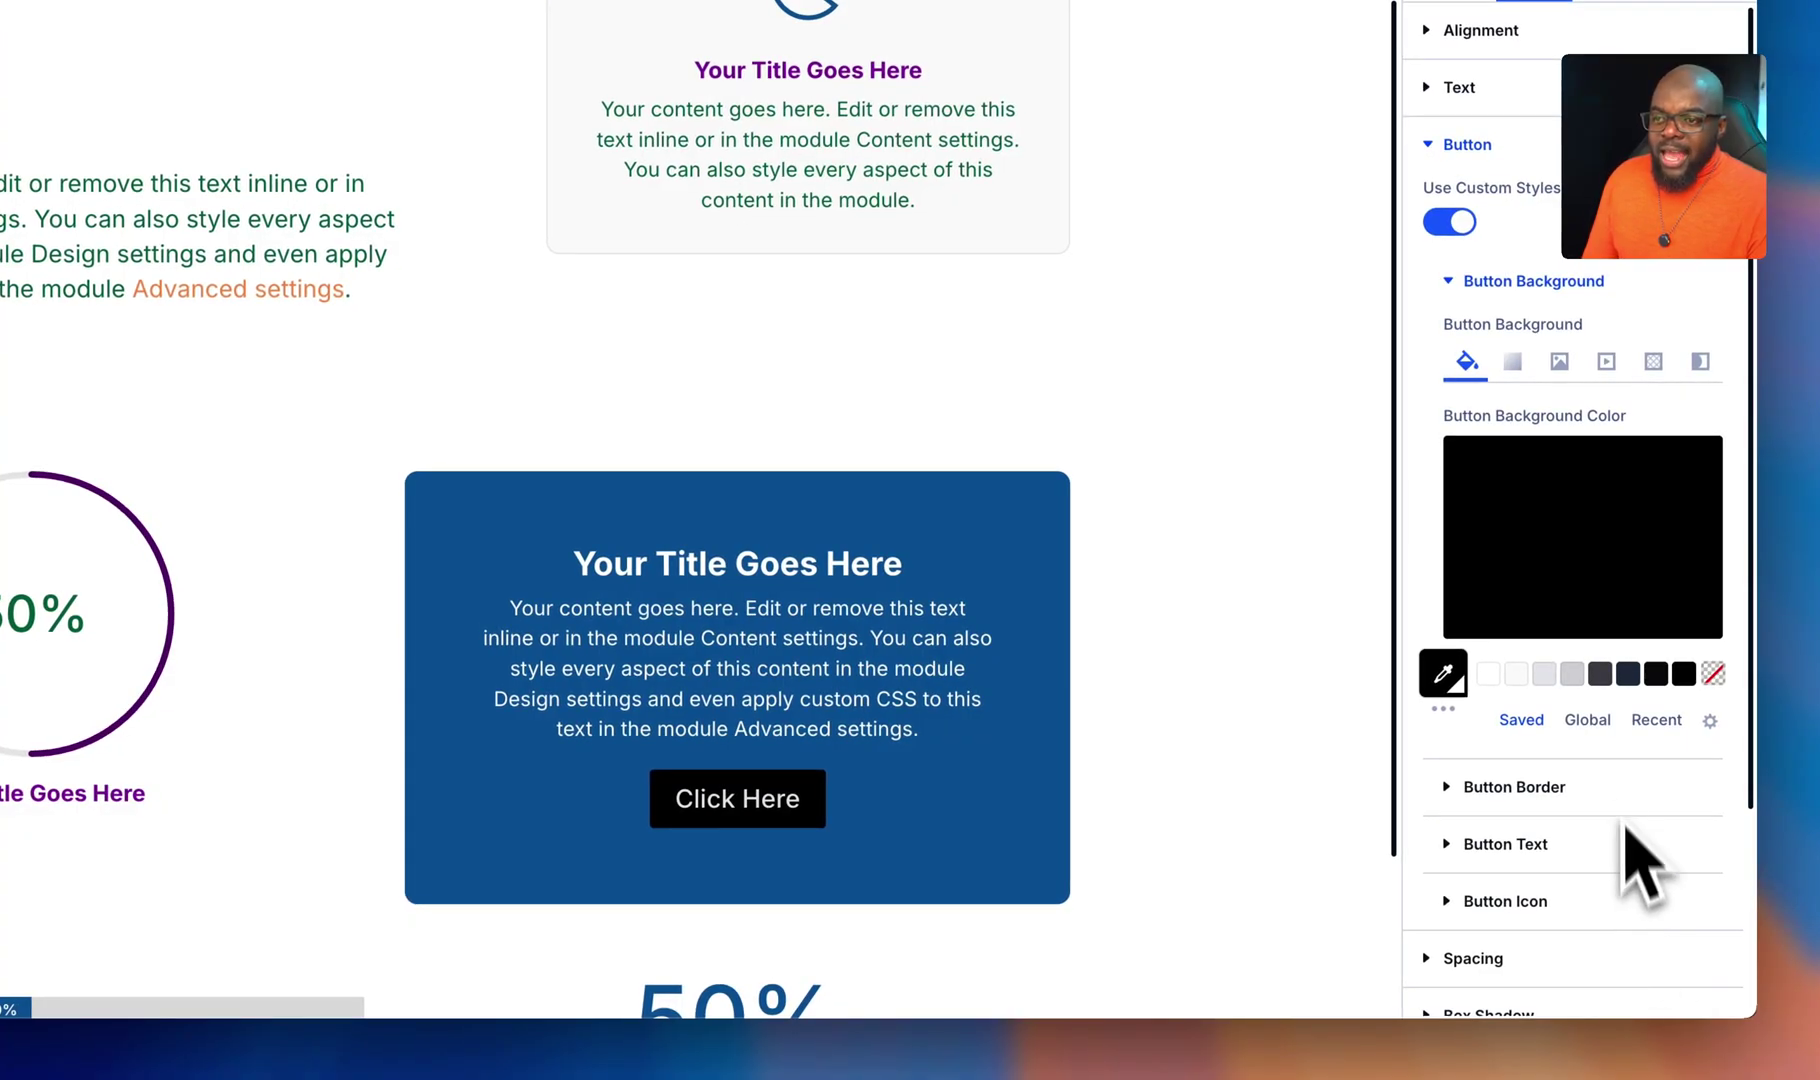
pyautogui.scroll(-4, 1657, 609)
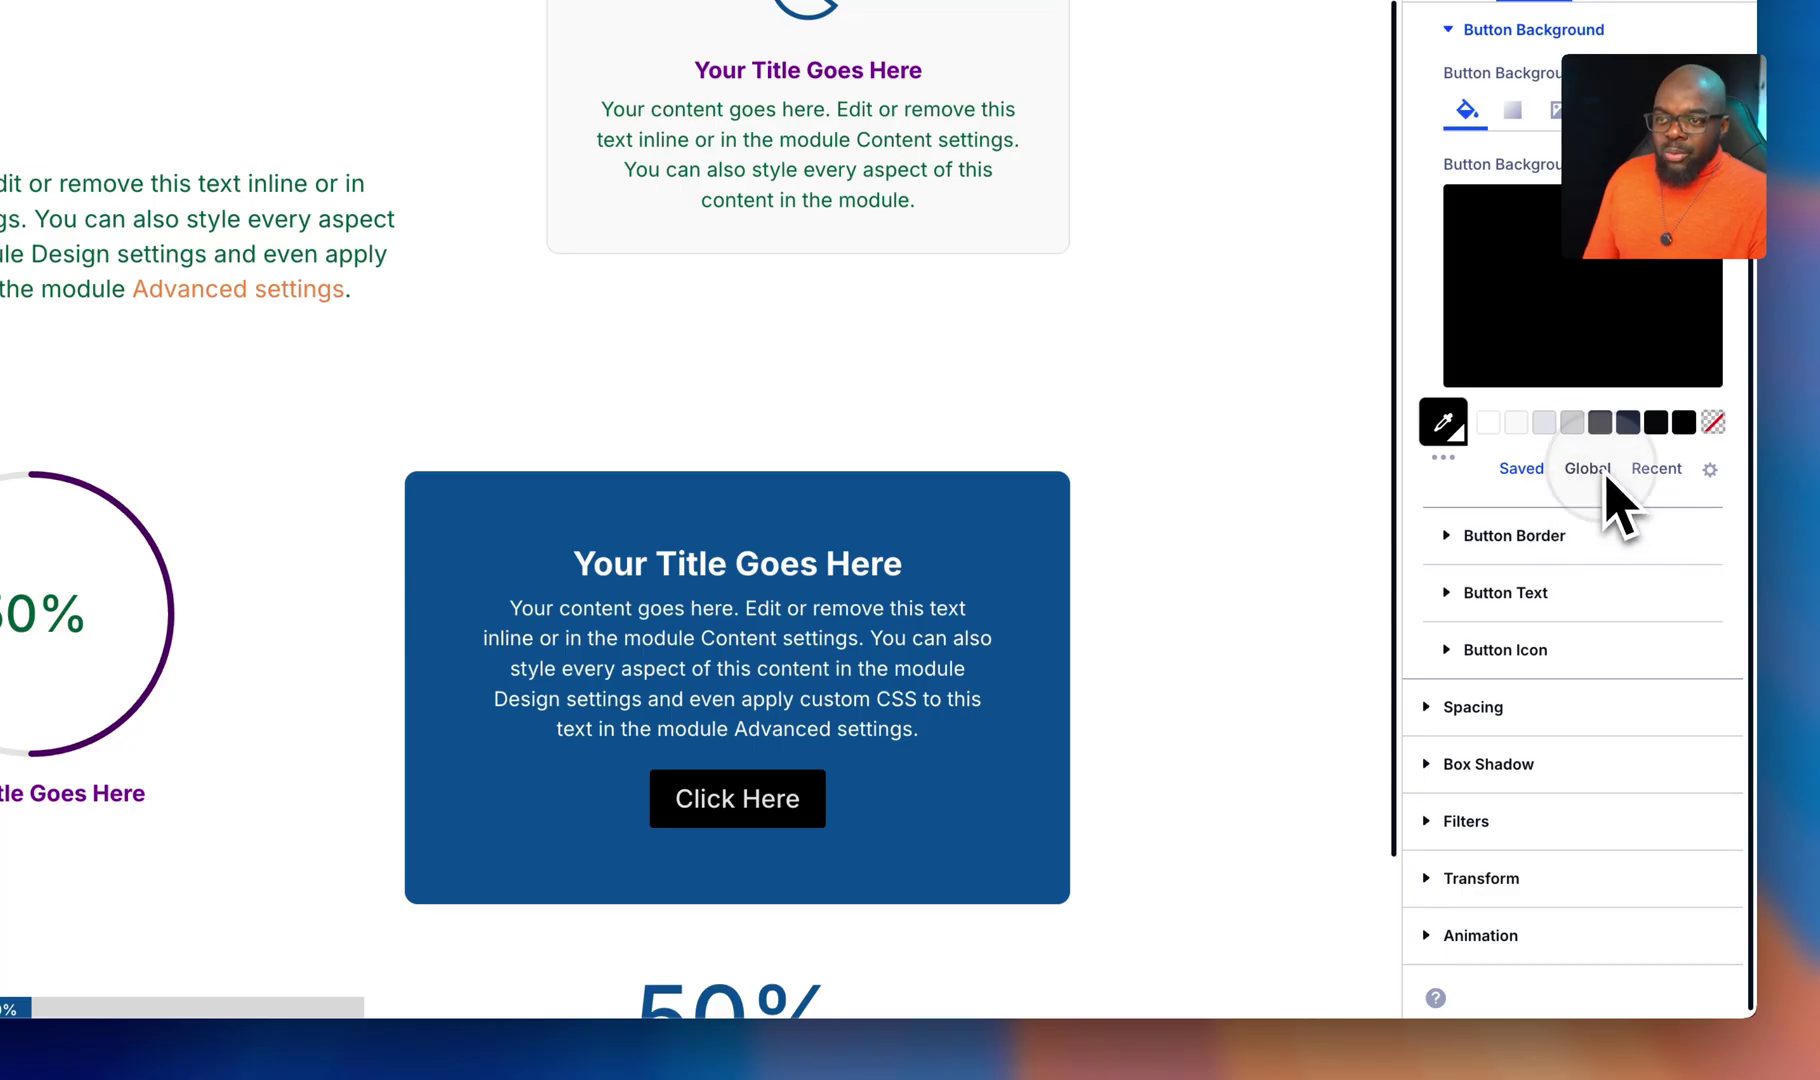
pyautogui.click(1610, 470)
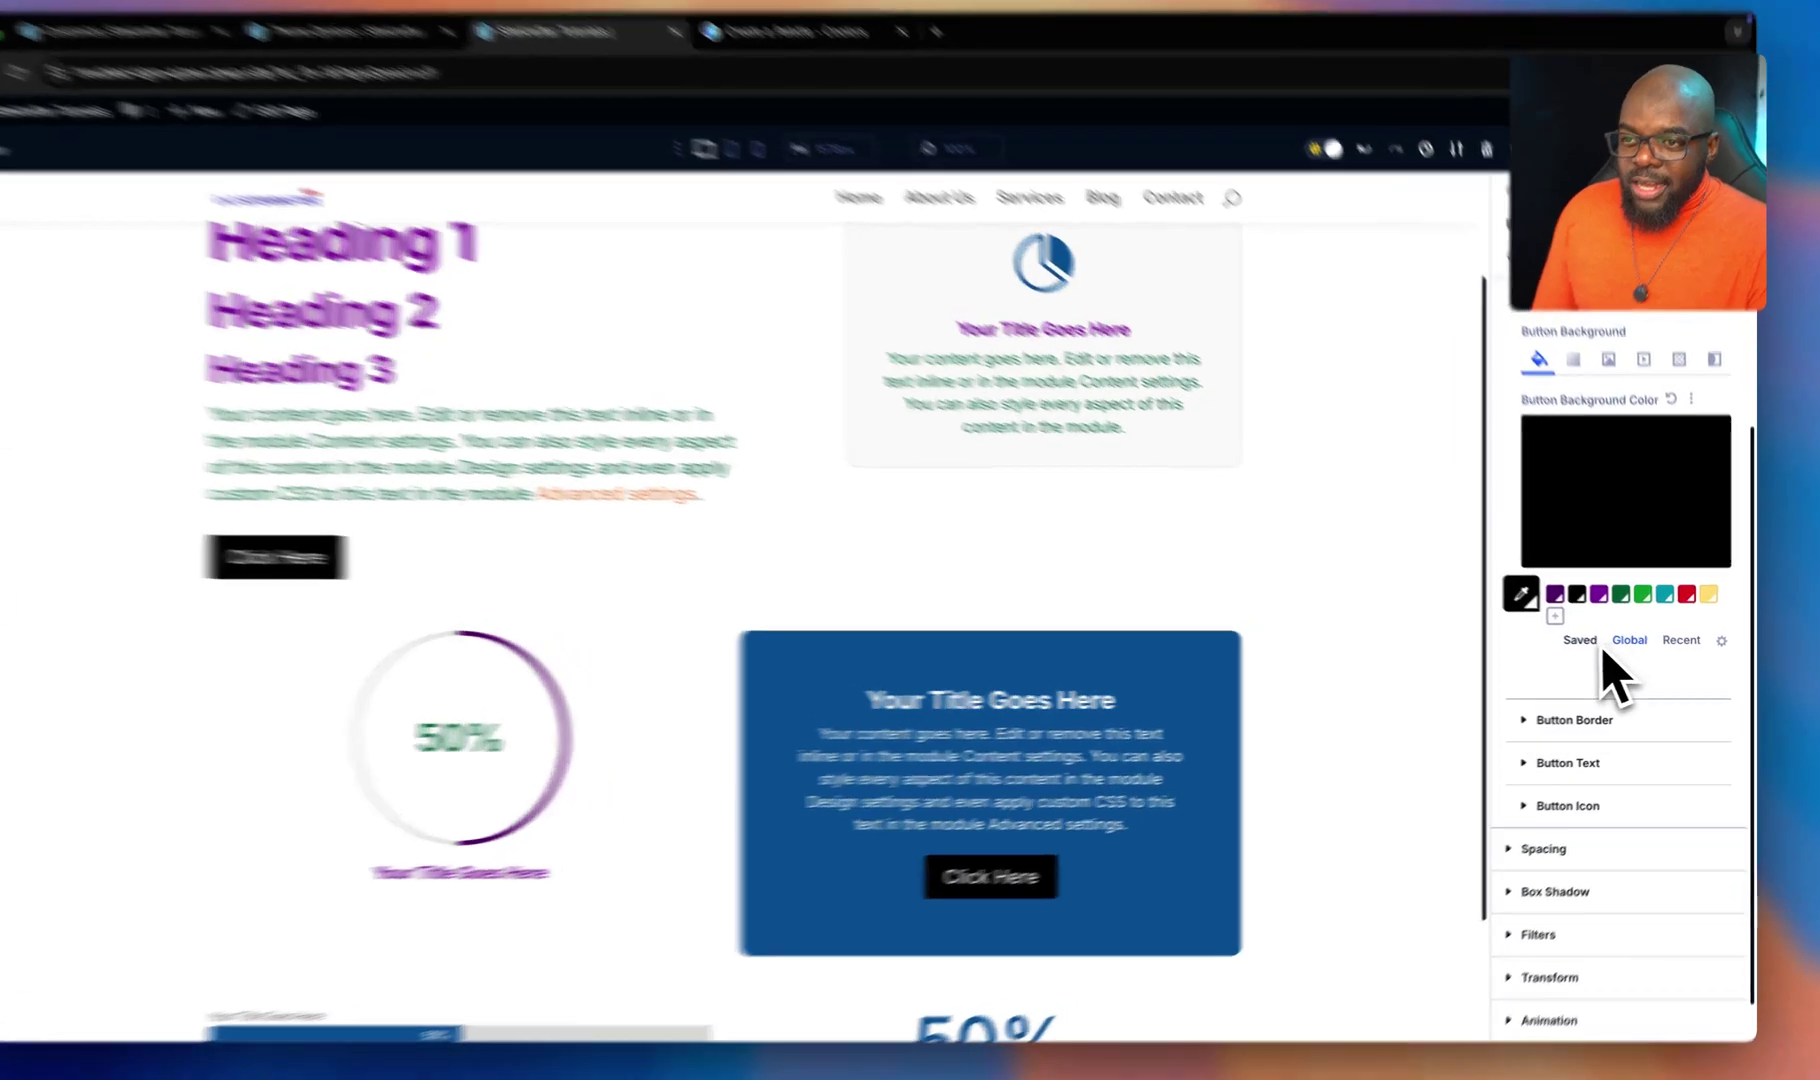
pyautogui.click(1593, 644)
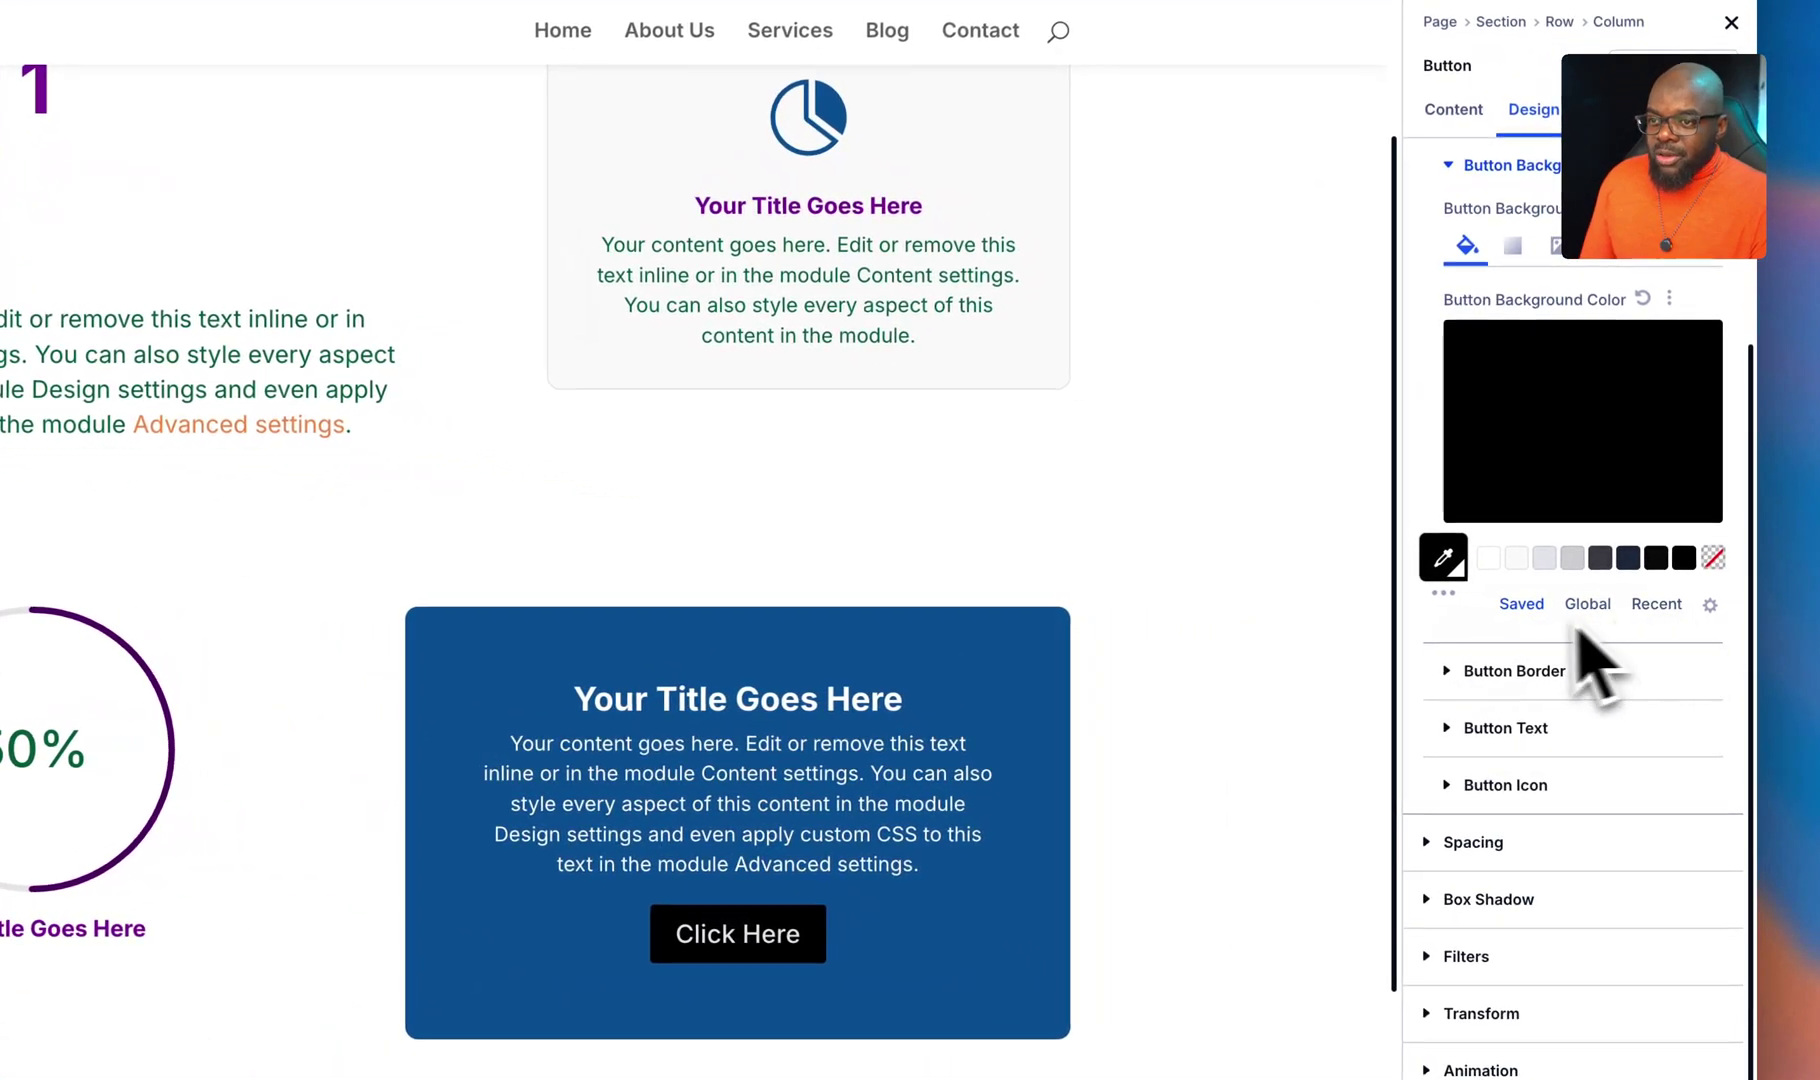
pyautogui.click(1710, 605)
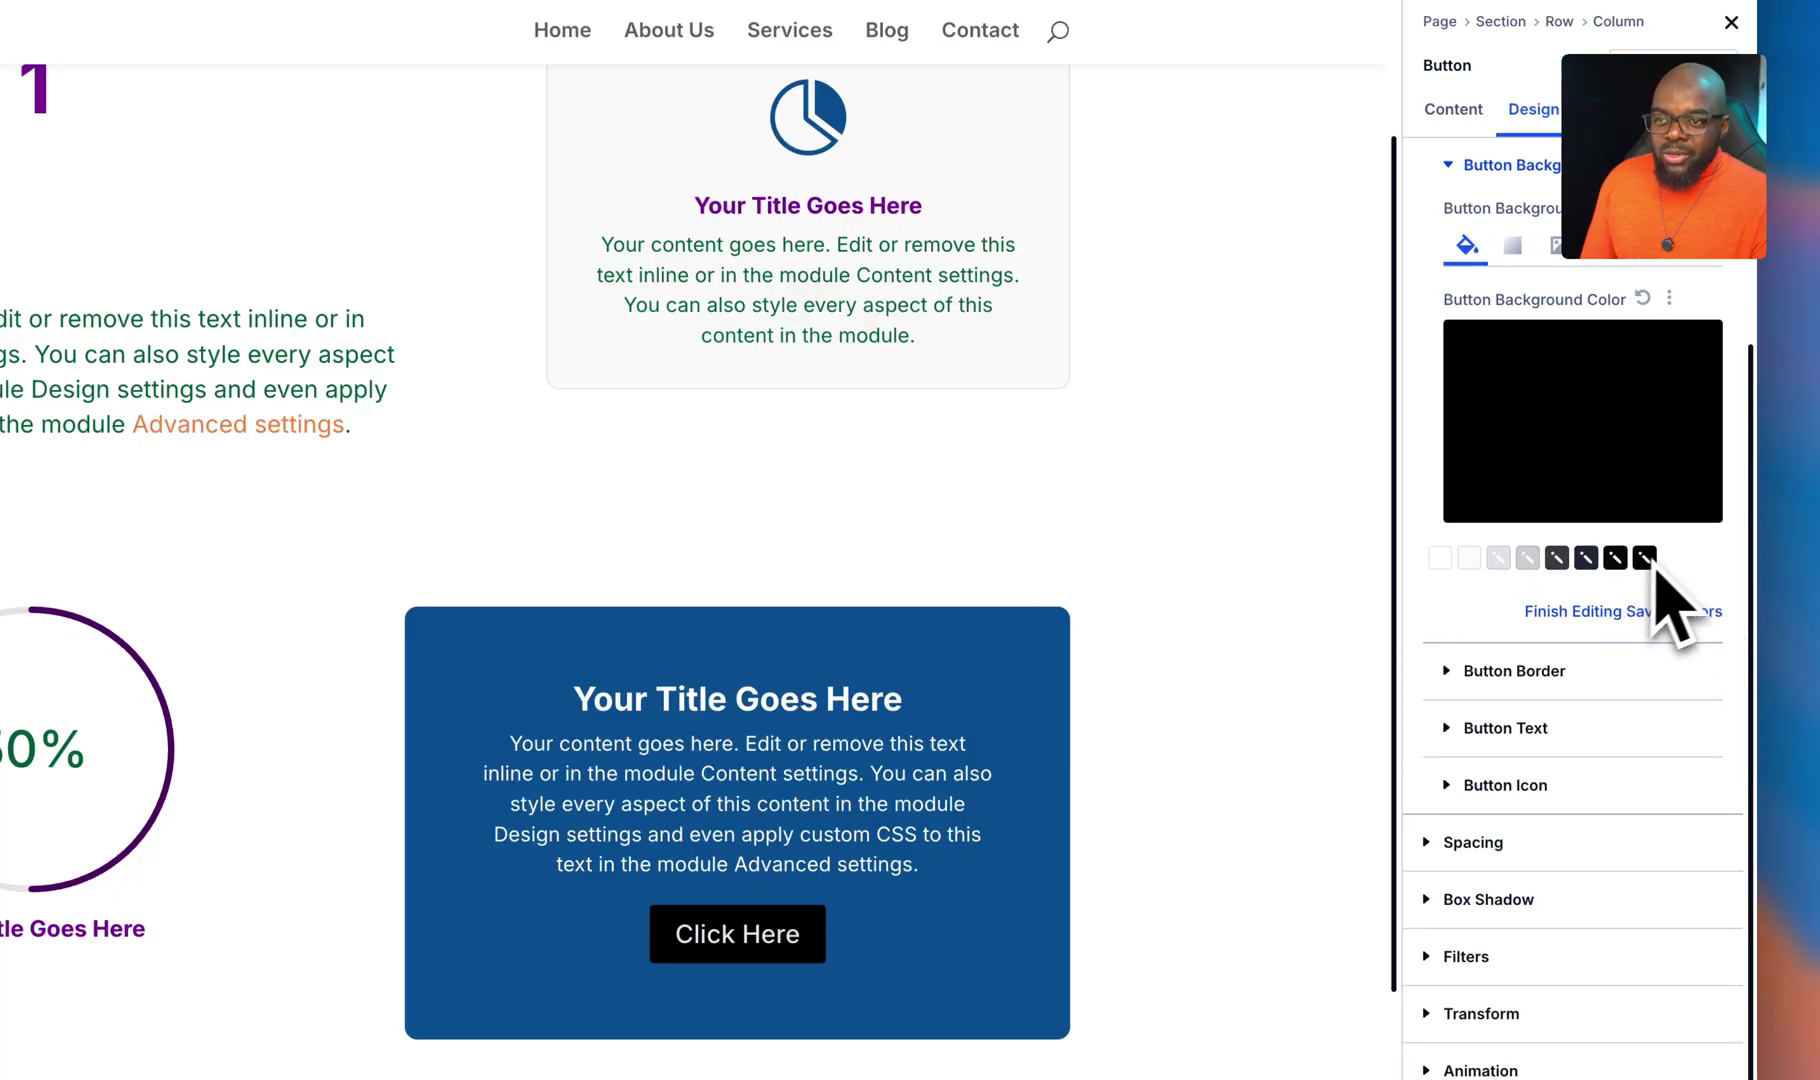